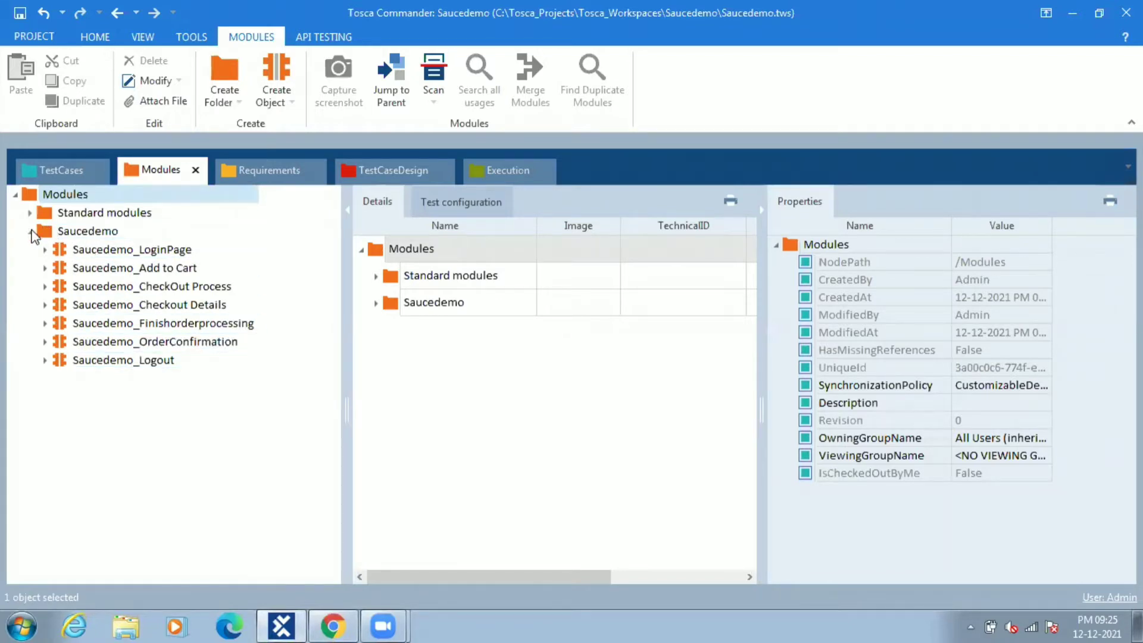
# Collapse the Saucedemo modules folder and review the test steps of the Sauce Demo Purchasing Product test case
pyautogui.click(30, 232)
pyautogui.click(53, 166)
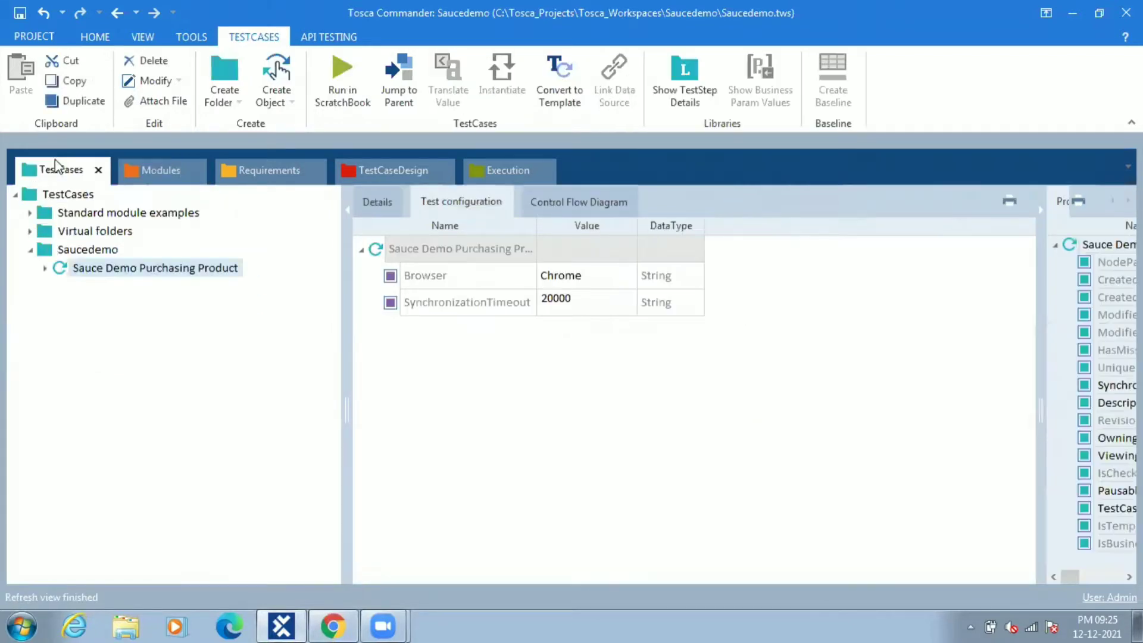
pyautogui.click(45, 269)
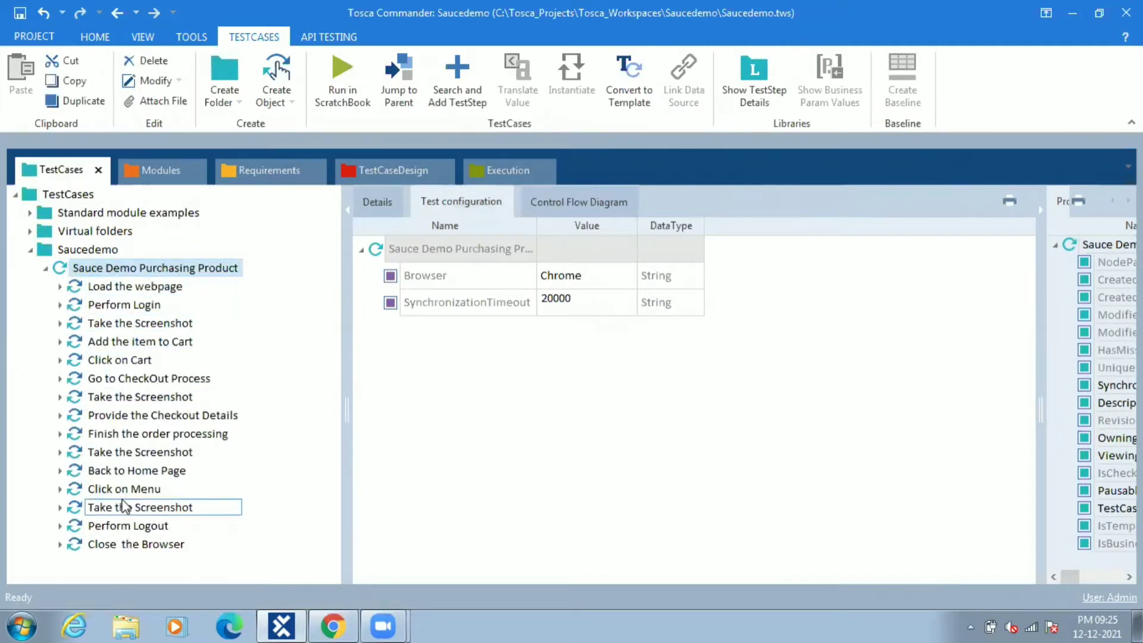
pyautogui.click(45, 269)
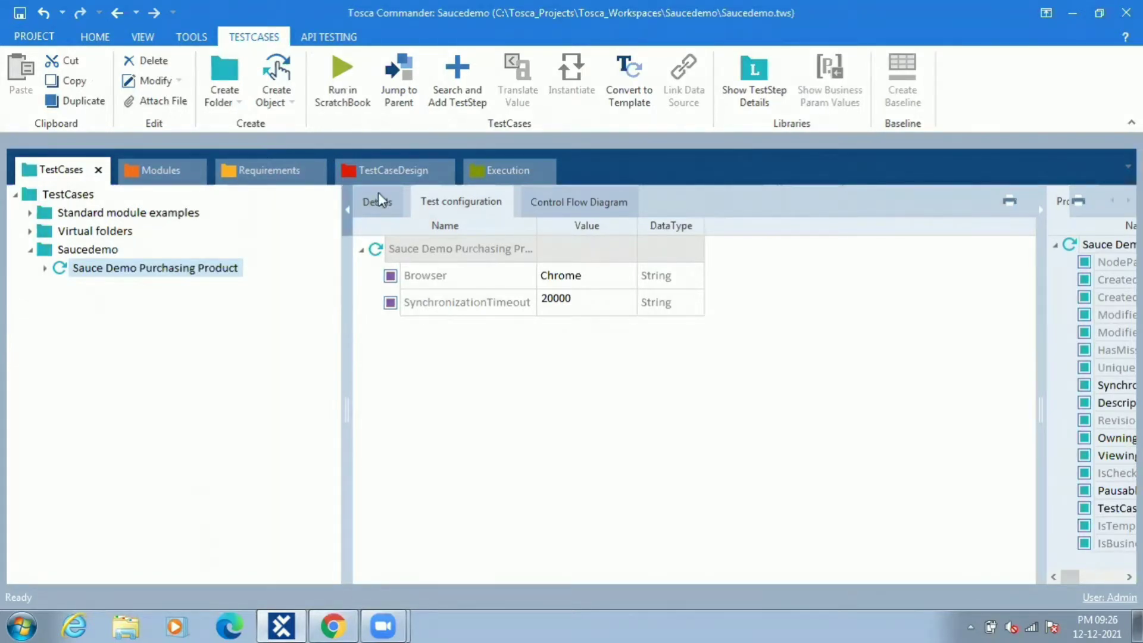
# Run the Order Management entry of the Saucedemo_OrderManagement execution list in the Saucedemo execution folder
pyautogui.click(504, 180)
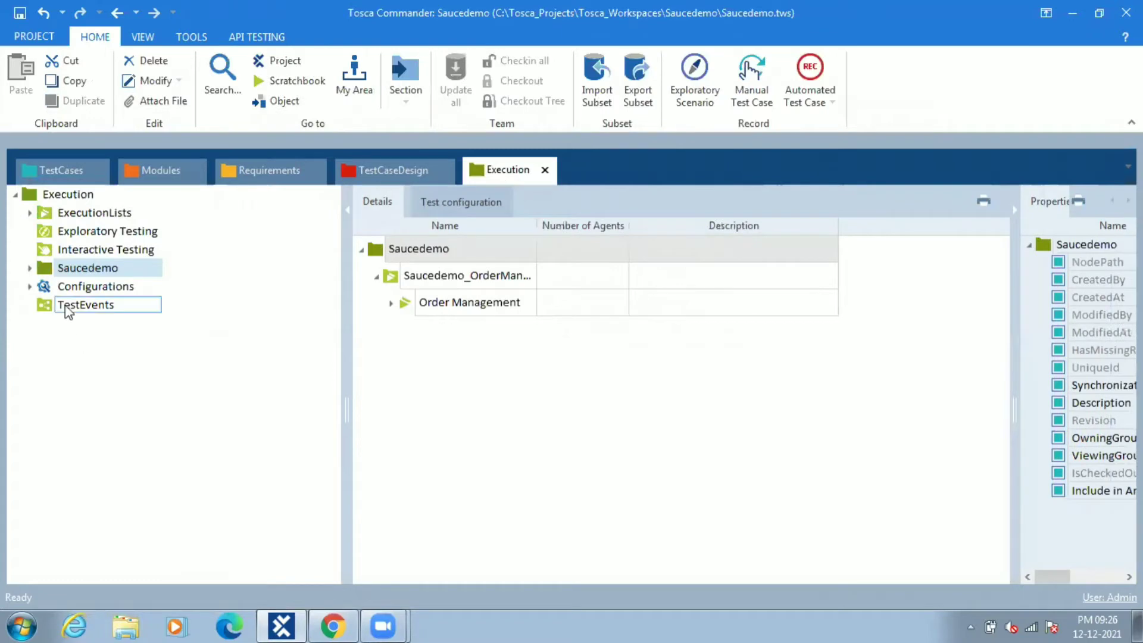
pyautogui.click(31, 269)
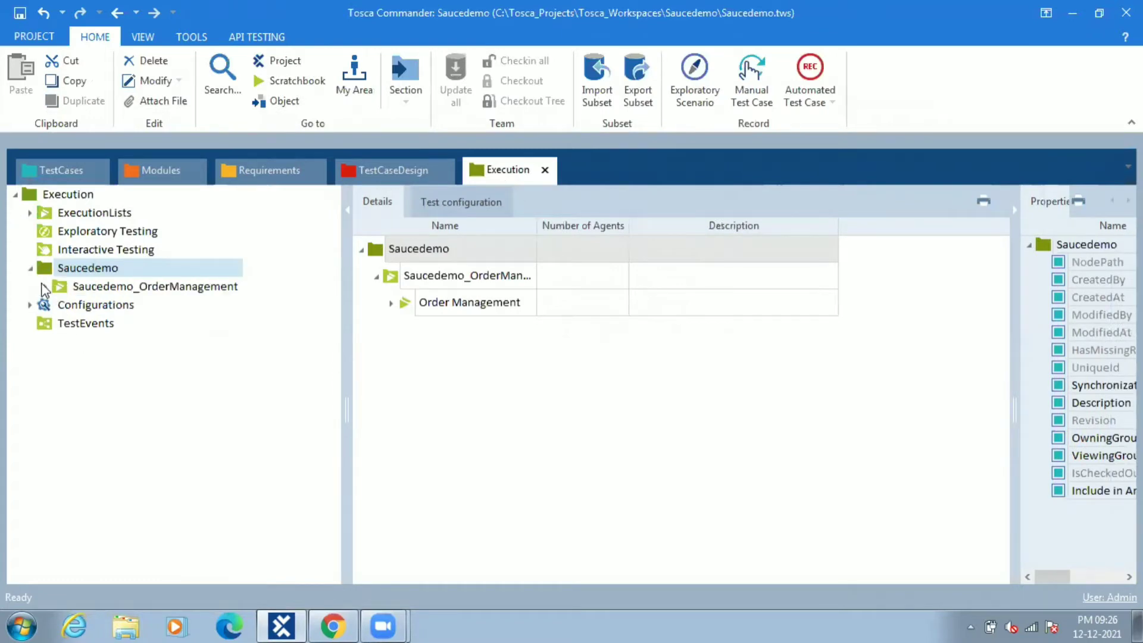
pyautogui.click(46, 287)
pyautogui.click(95, 306)
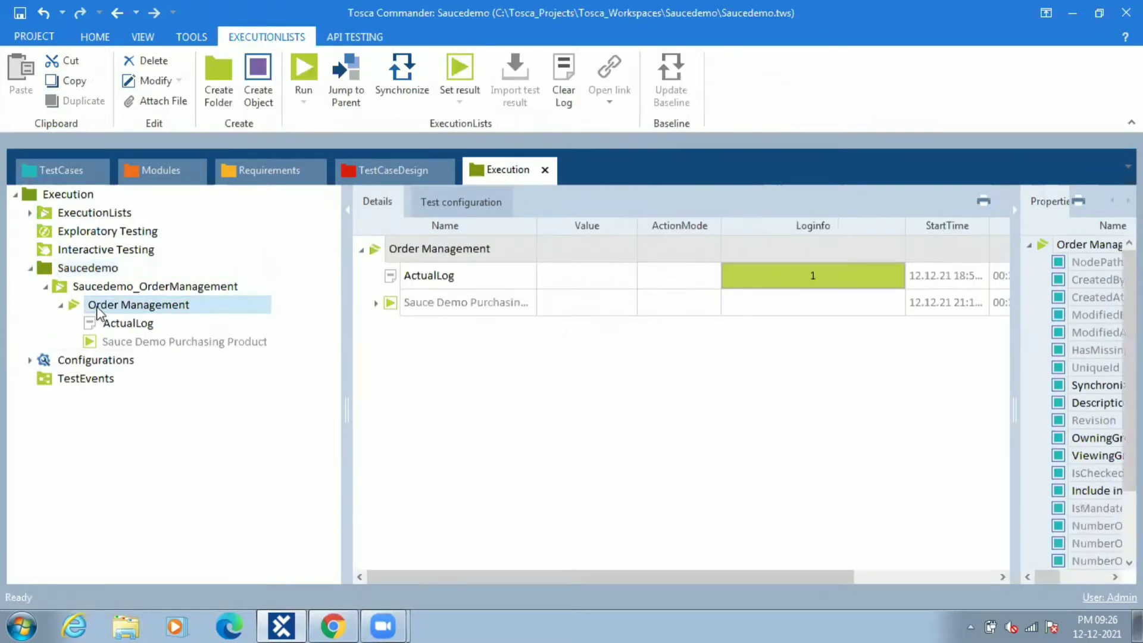
pyautogui.click(95, 343)
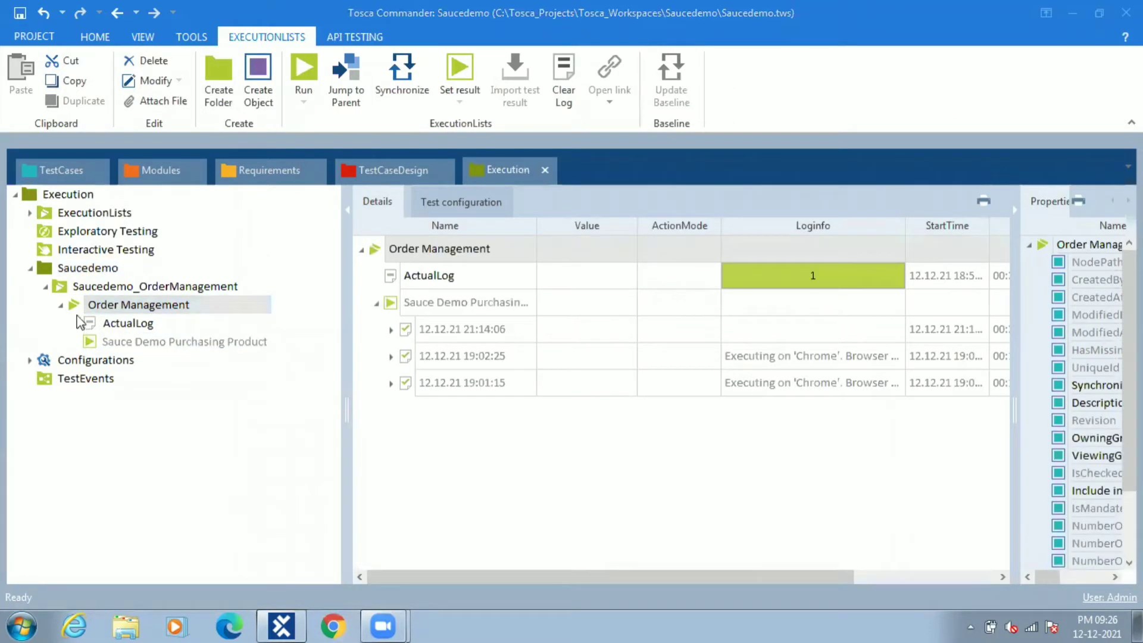
pyautogui.rightClick(79, 312)
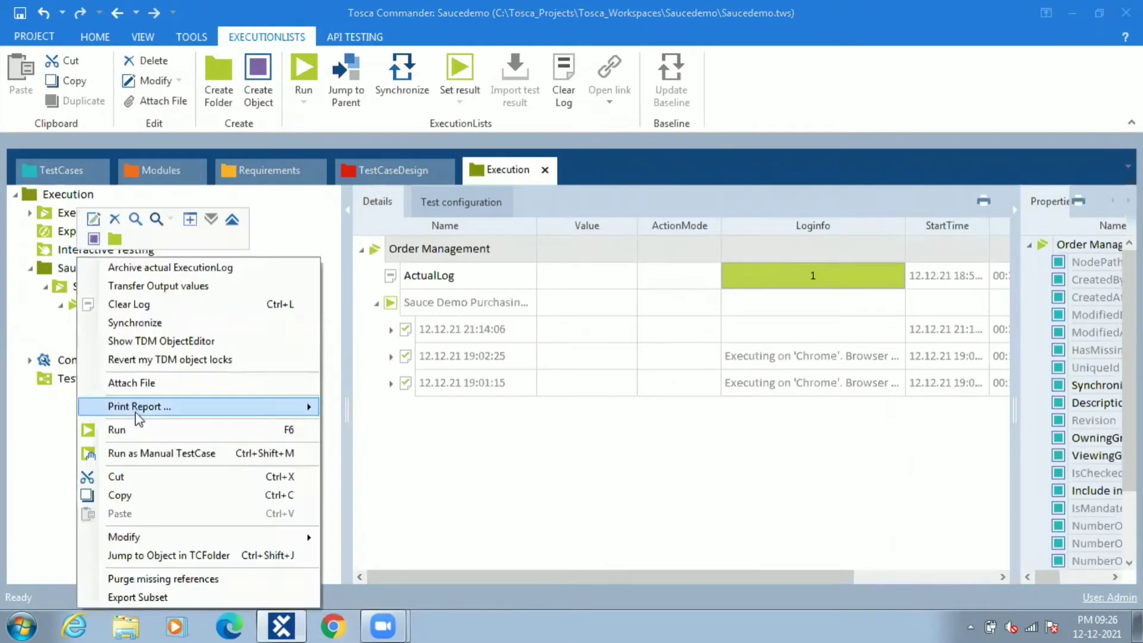
pyautogui.click(141, 426)
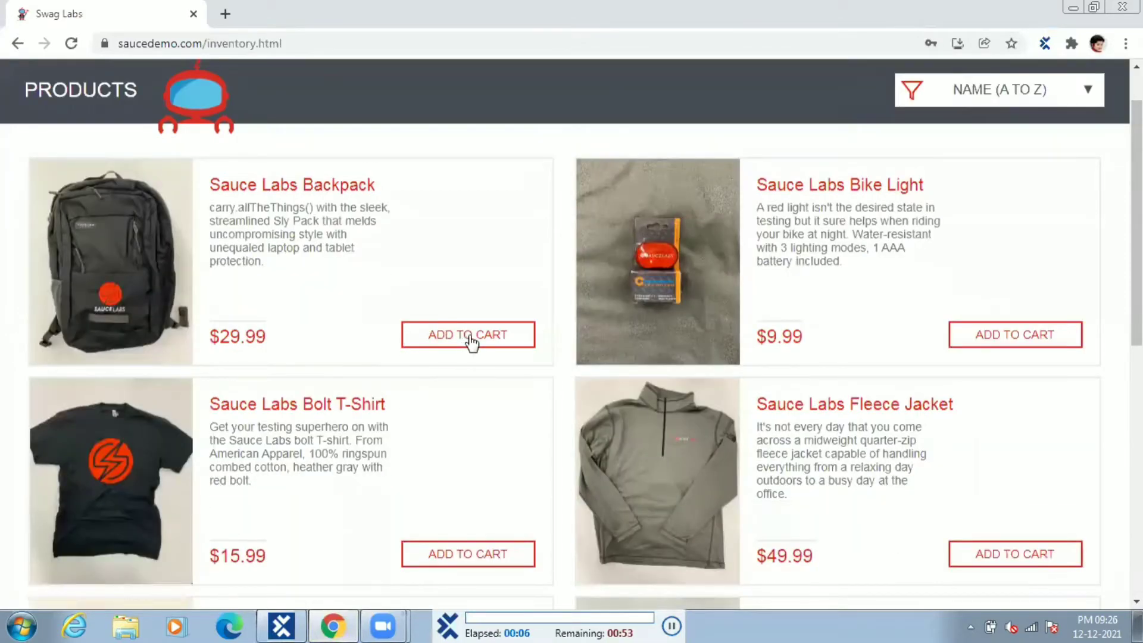
pyautogui.click(470, 338)
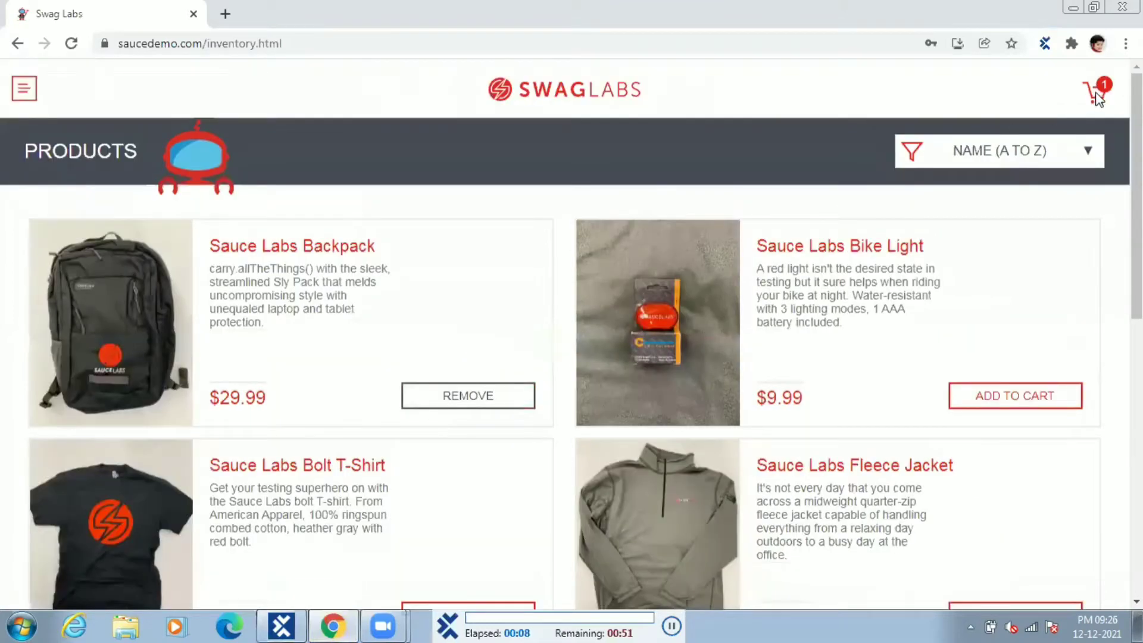
pyautogui.click(1098, 98)
pyautogui.scroll(-1, 1013, 318)
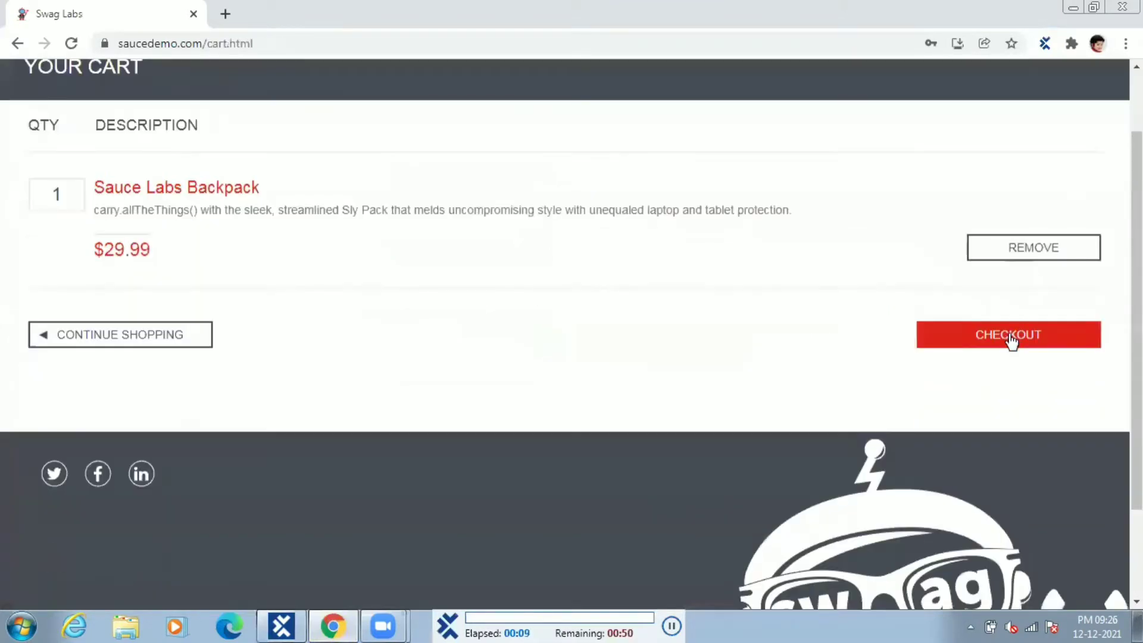
pyautogui.click(1009, 336)
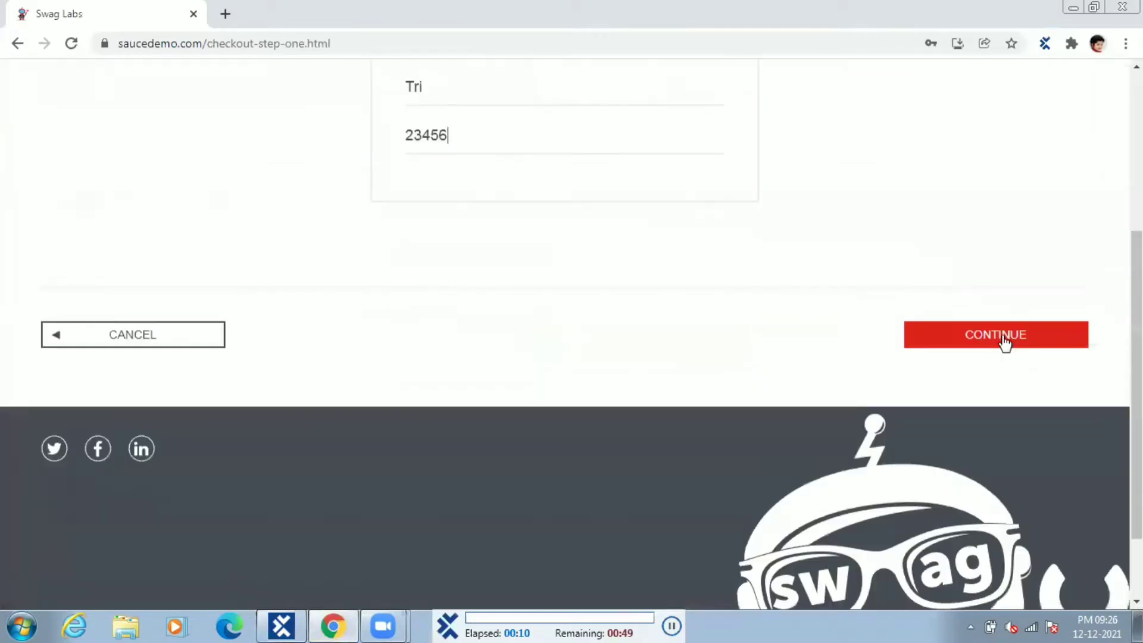
pyautogui.click(999, 340)
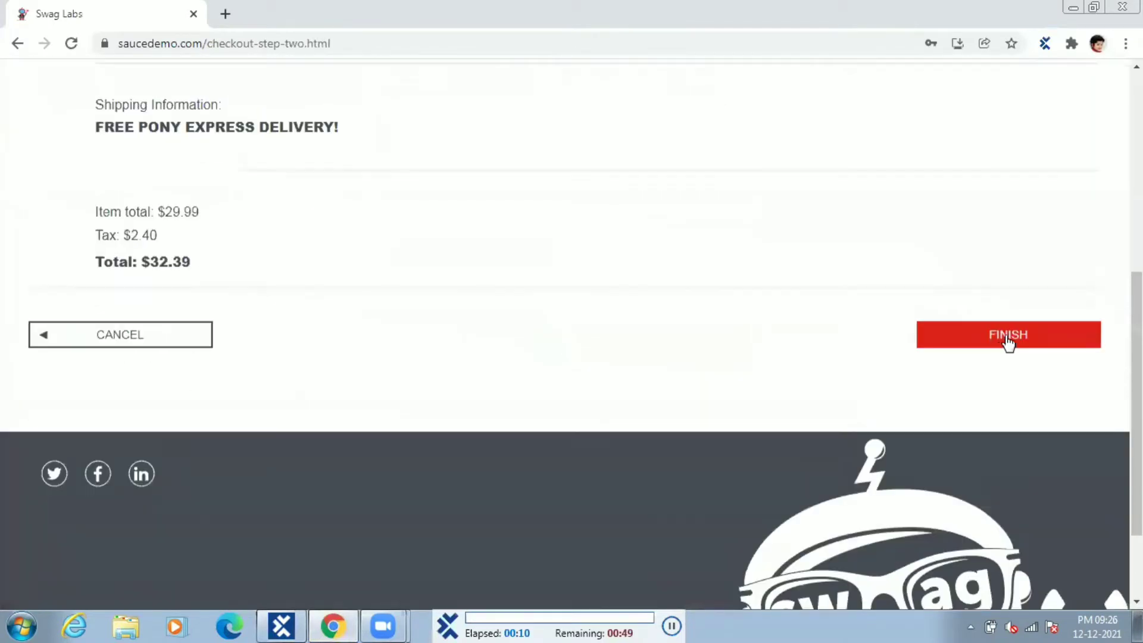
pyautogui.click(1010, 341)
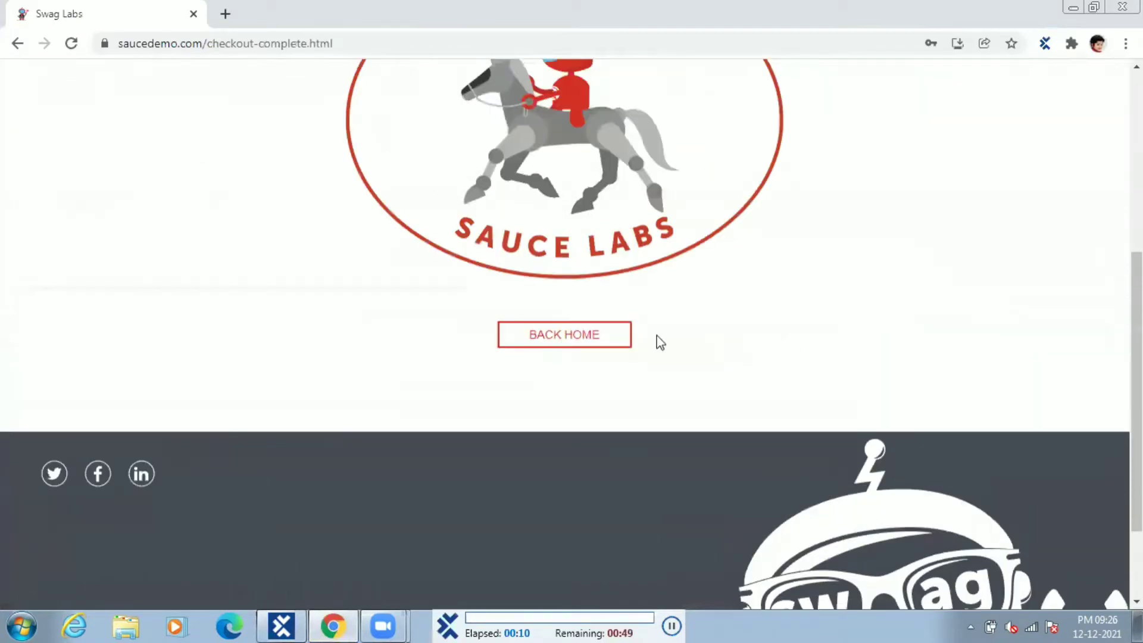
pyautogui.click(566, 338)
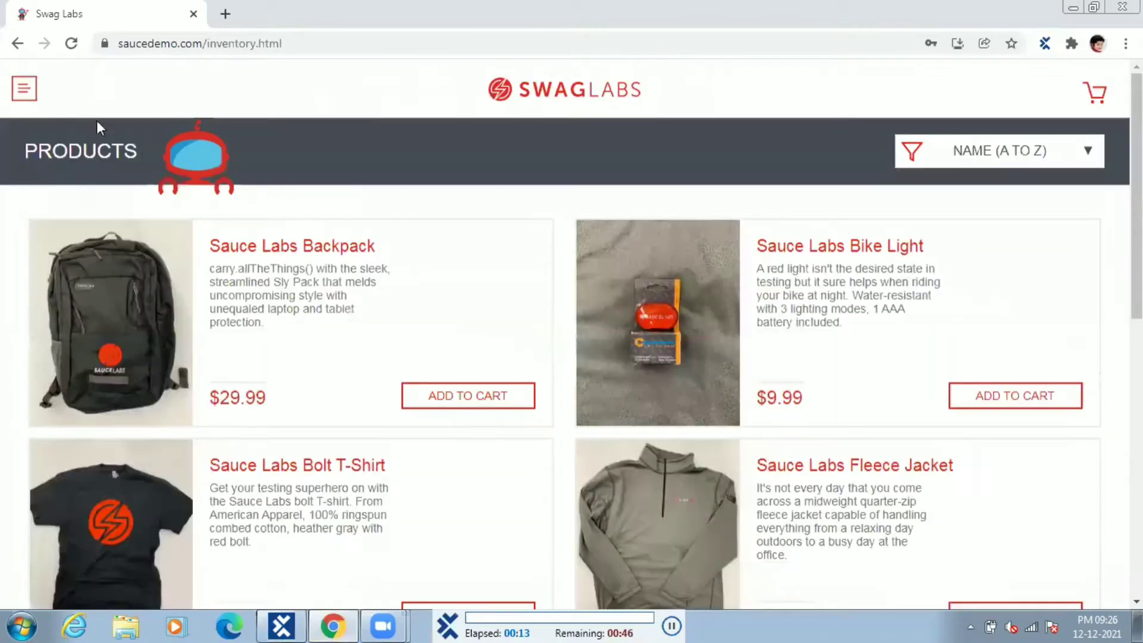
pyautogui.click(25, 90)
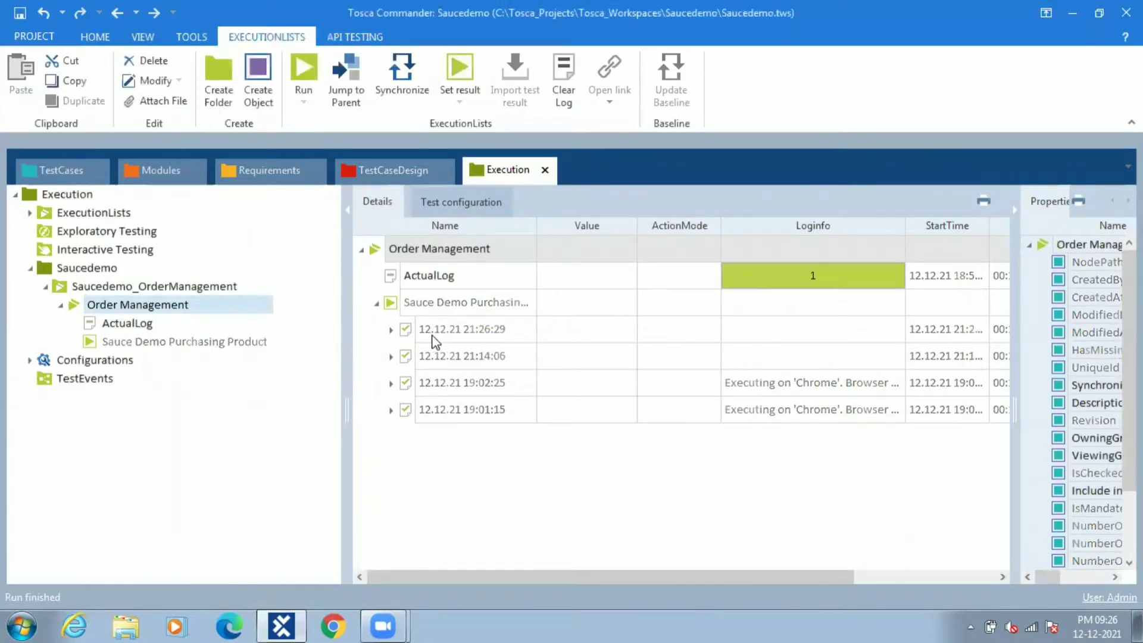
# Review the newest run log of Sauce Demo Purchasing Product, including its step durations and screenshots, and collapse Order Management
pyautogui.click(390, 329)
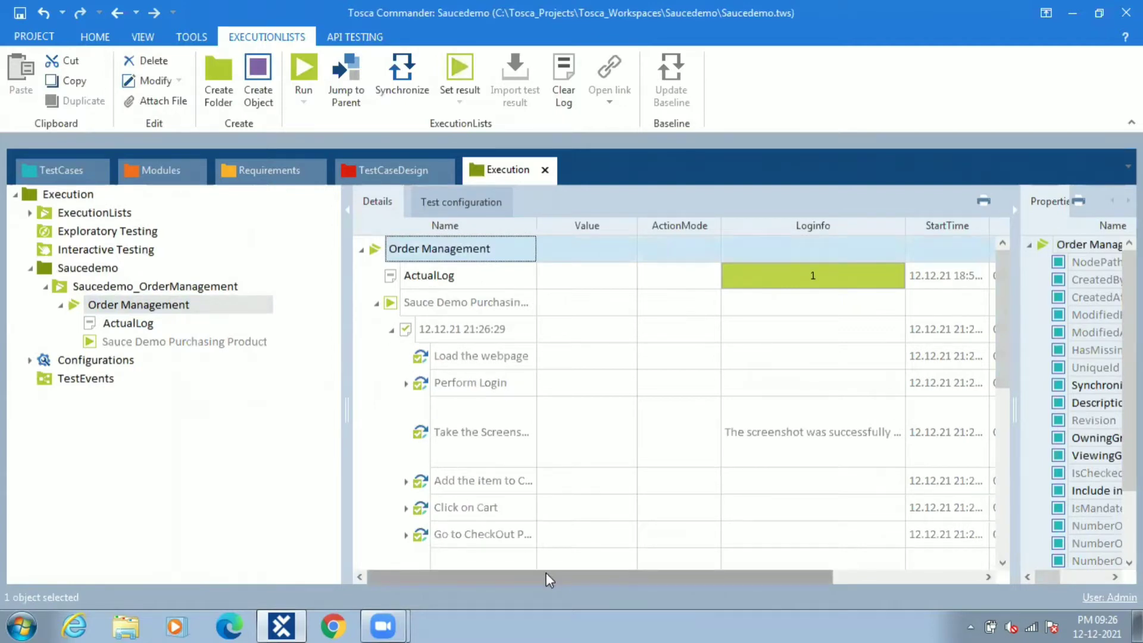
pyautogui.moveTo(546, 576); pyautogui.dragTo(690, 589)
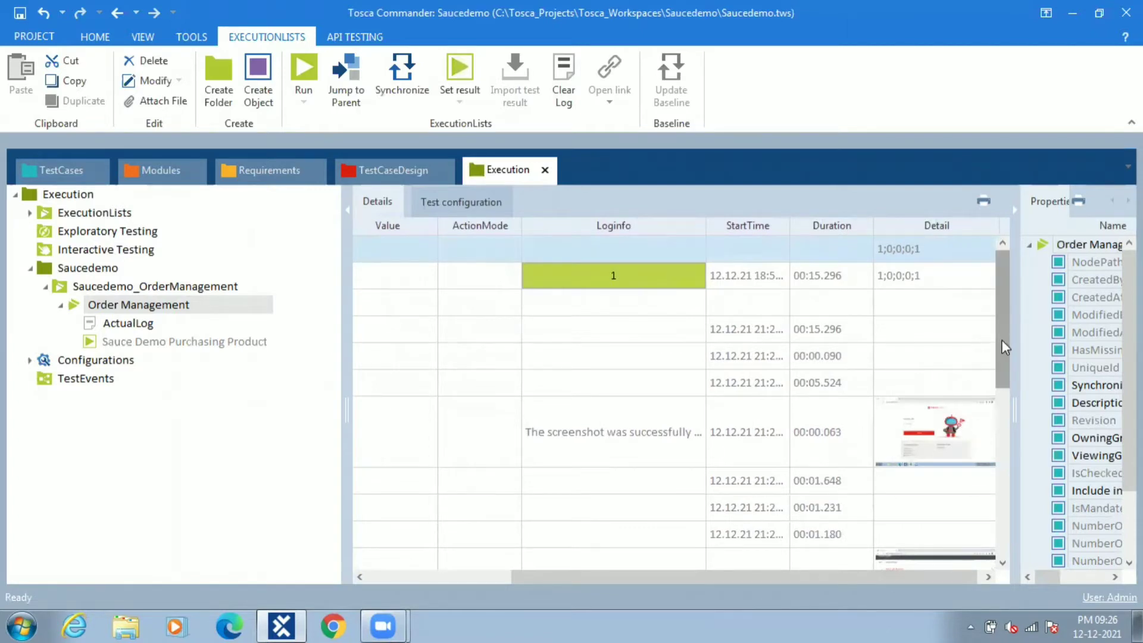
pyautogui.moveTo(1001, 340); pyautogui.dragTo(1013, 438)
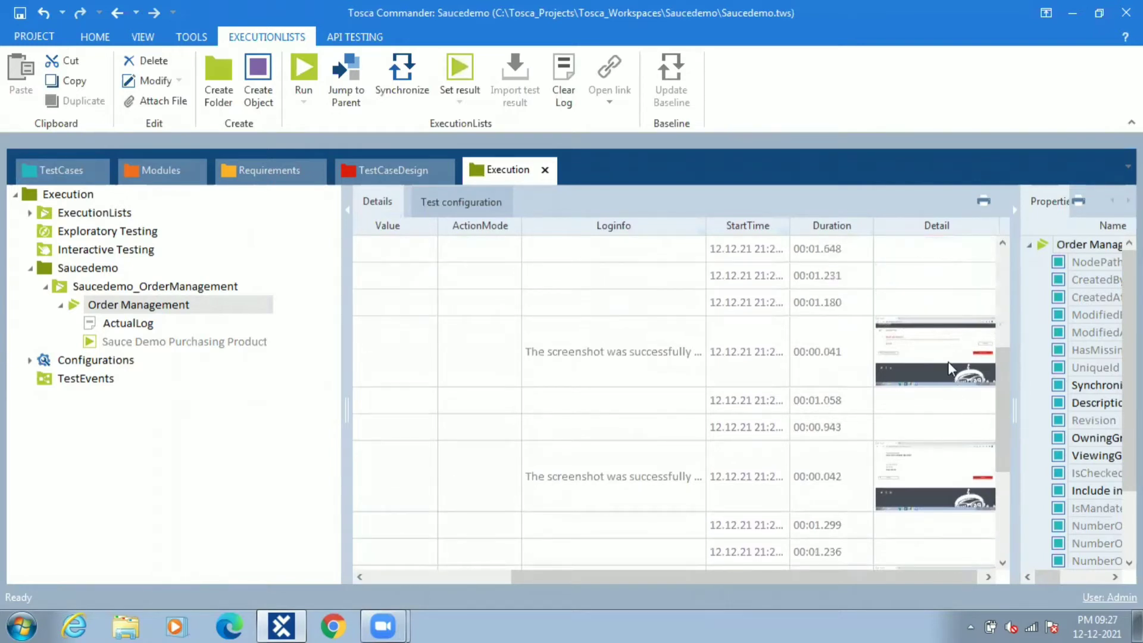
pyautogui.moveTo(547, 578); pyautogui.dragTo(397, 559)
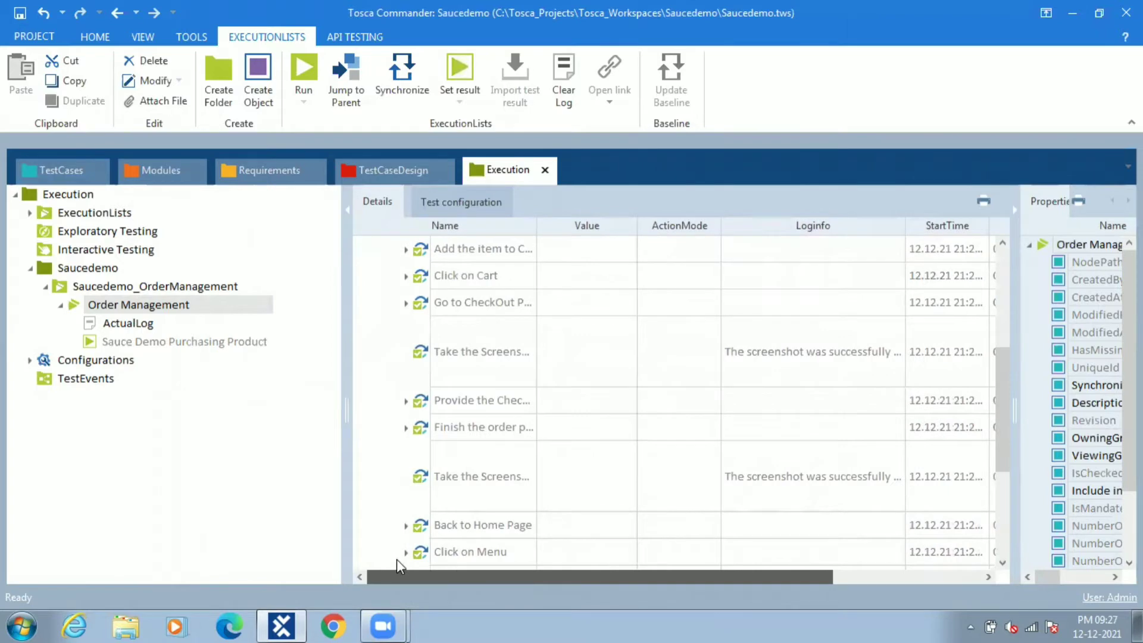
pyautogui.click(60, 306)
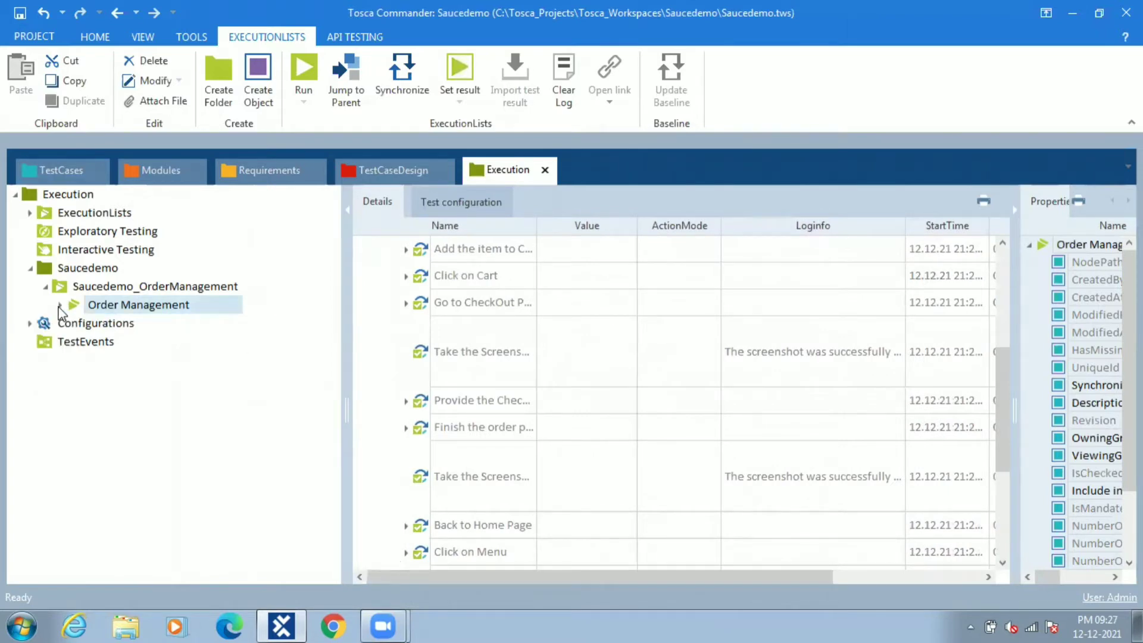
# Create a new folder named Swag Labs under the root Modules folder
pyautogui.click(151, 172)
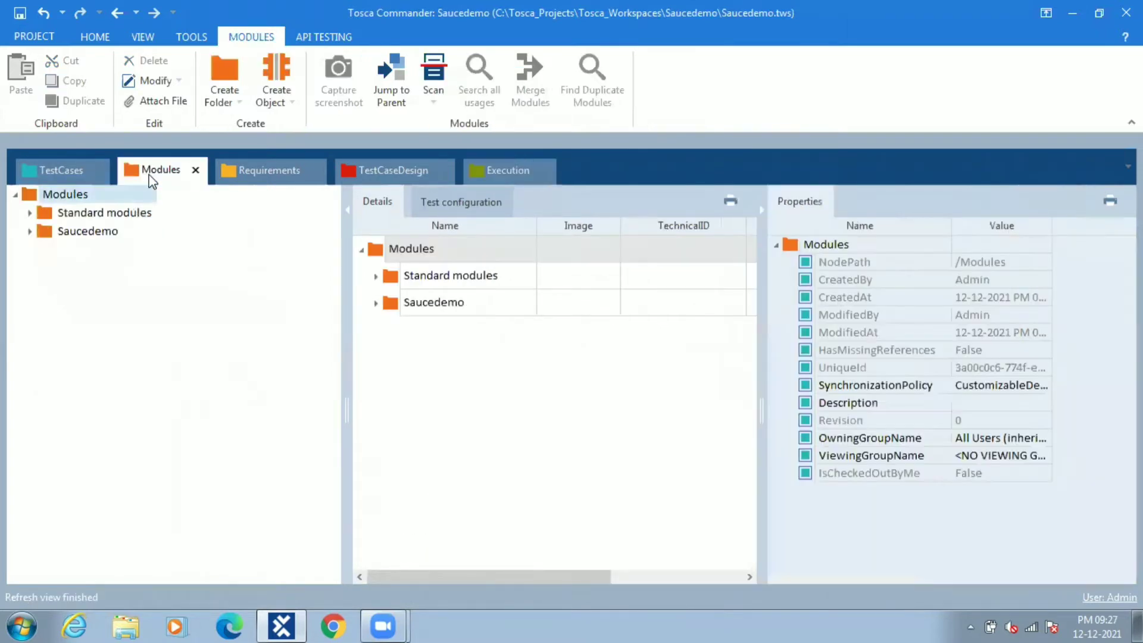
pyautogui.rightClick(35, 194)
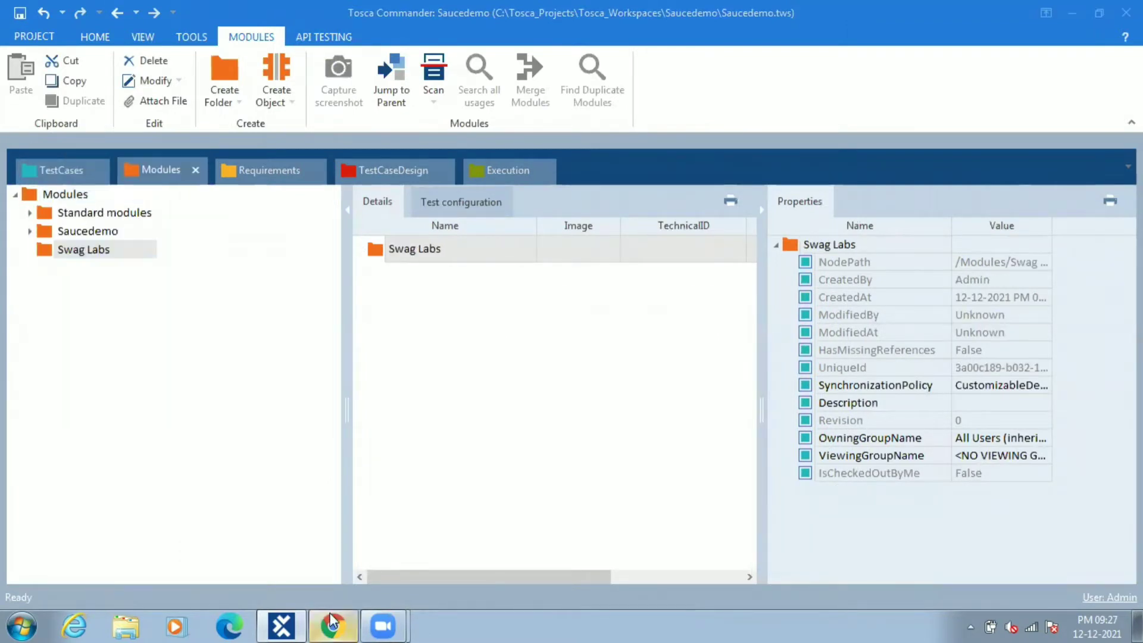
# Switch to Chrome and open the saucedemo.com login page
pyautogui.click(333, 625)
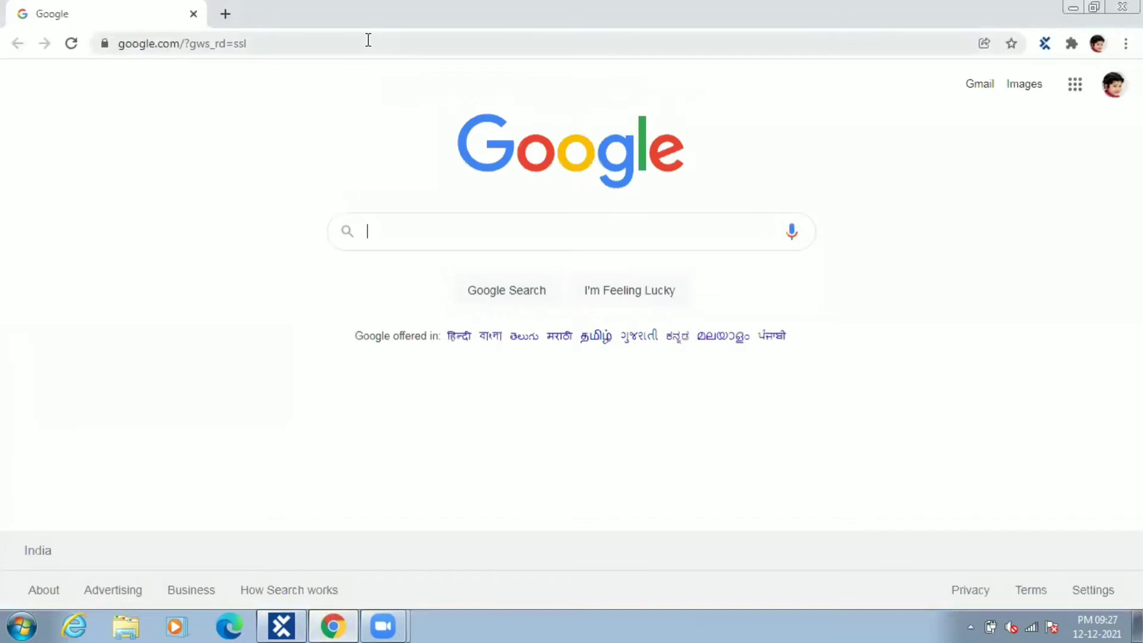
pyautogui.click(367, 40)
pyautogui.write('sauce')
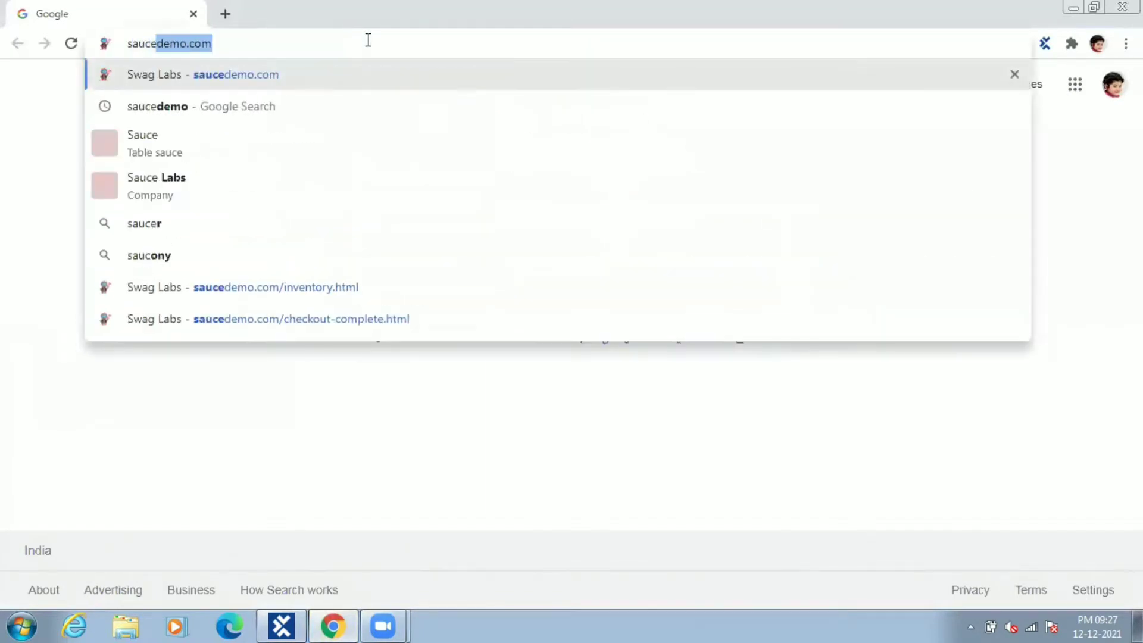
pyautogui.press('BackSpace')
pyautogui.press('BackSpace')
pyautogui.write('e')
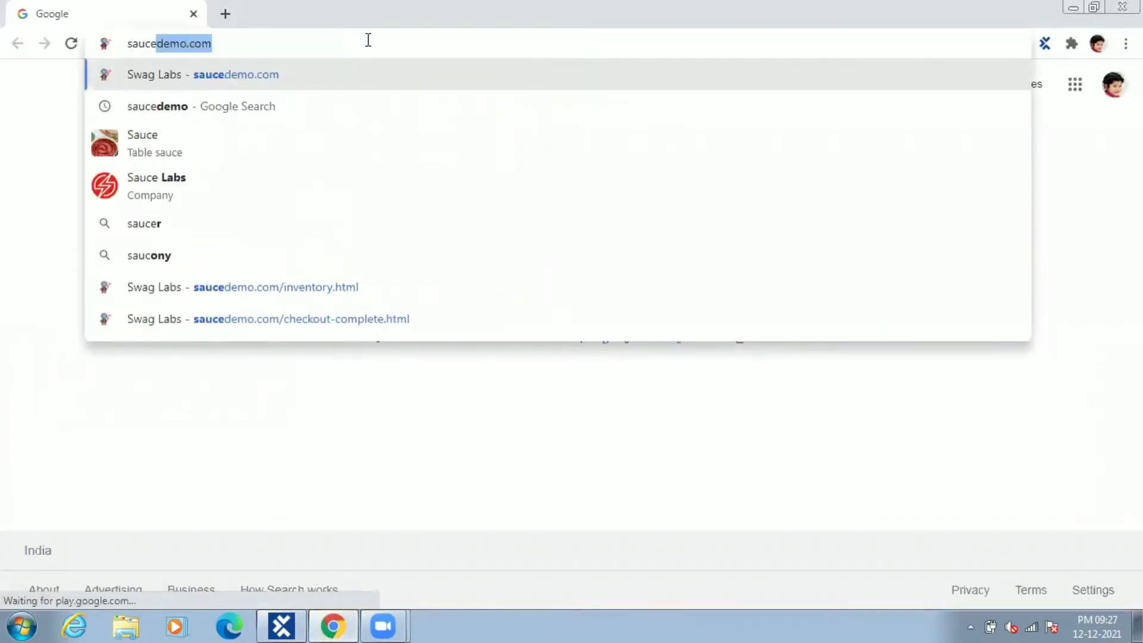
pyautogui.press('Return')
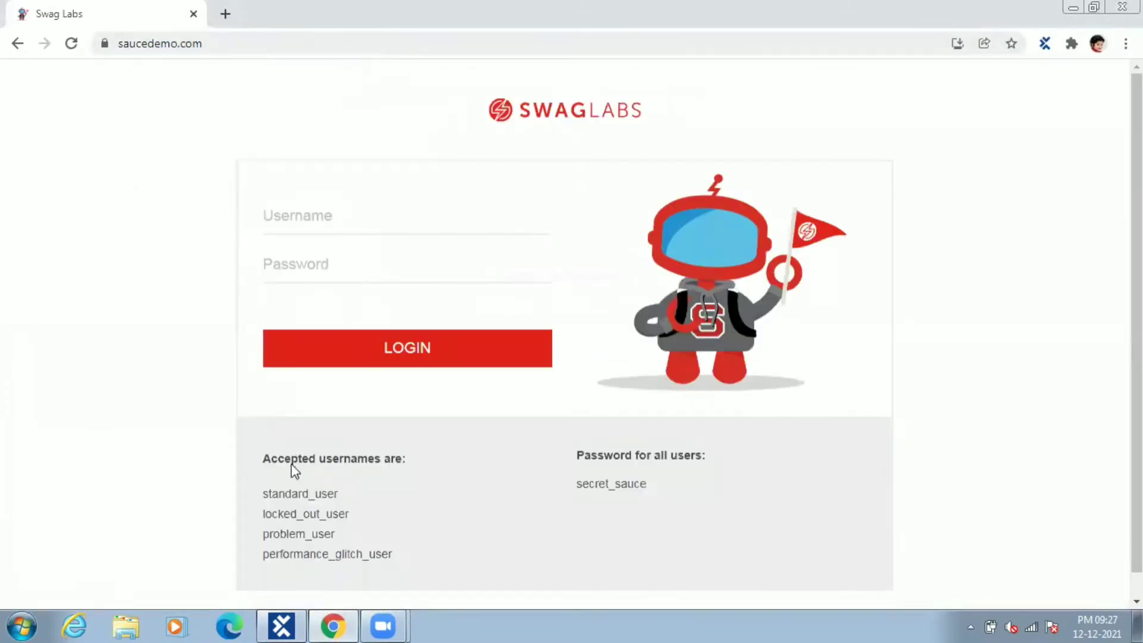
# Switch back to Tosca Commander and start an application scan of the Swag Labs Chrome window from the Swag Labs folder
pyautogui.click(281, 625)
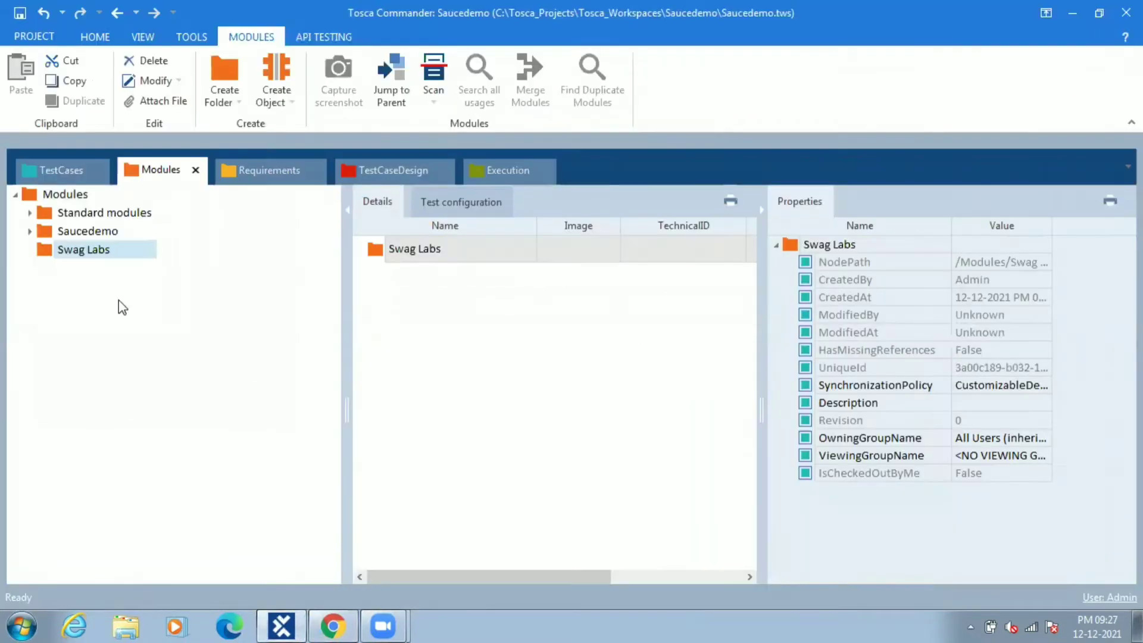
pyautogui.rightClick(48, 254)
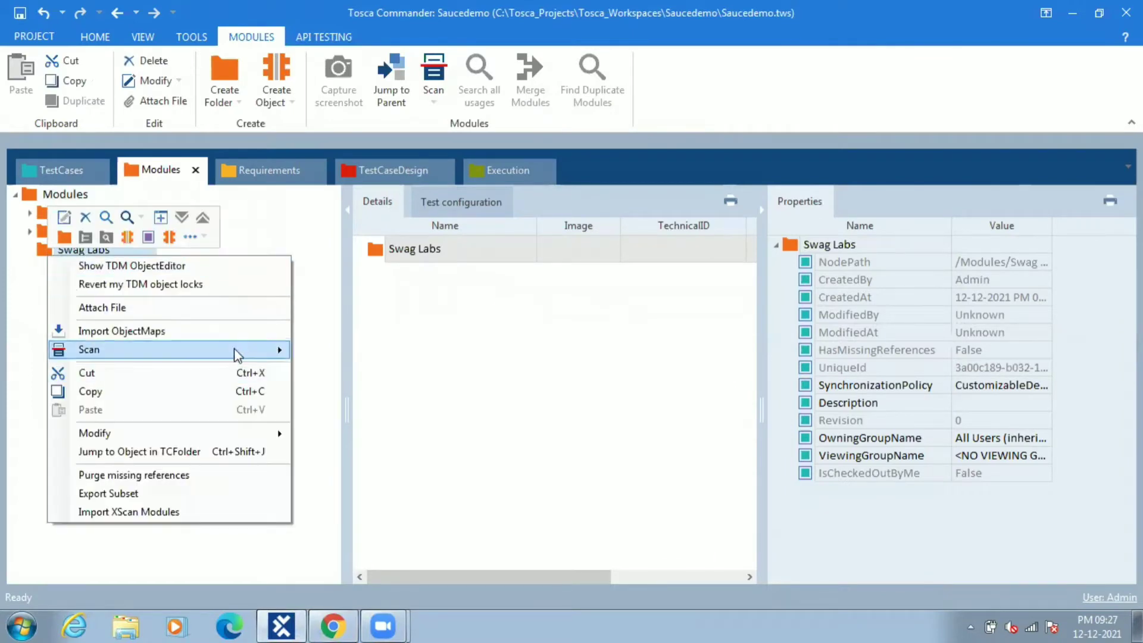
pyautogui.moveTo(237, 349)
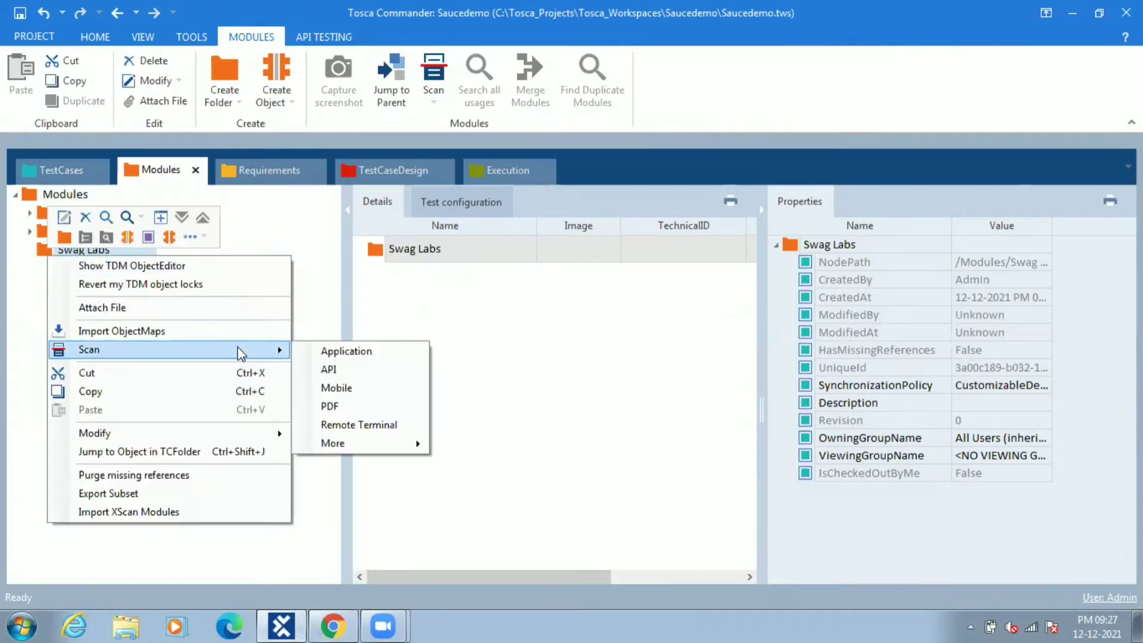
pyautogui.click(367, 352)
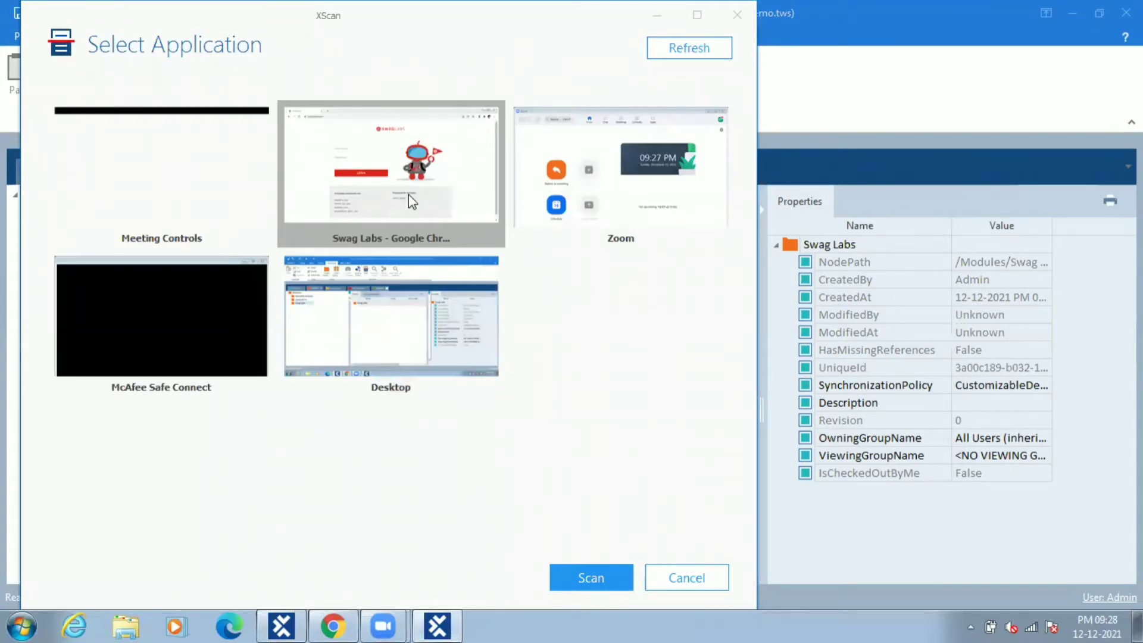
pyautogui.click(596, 576)
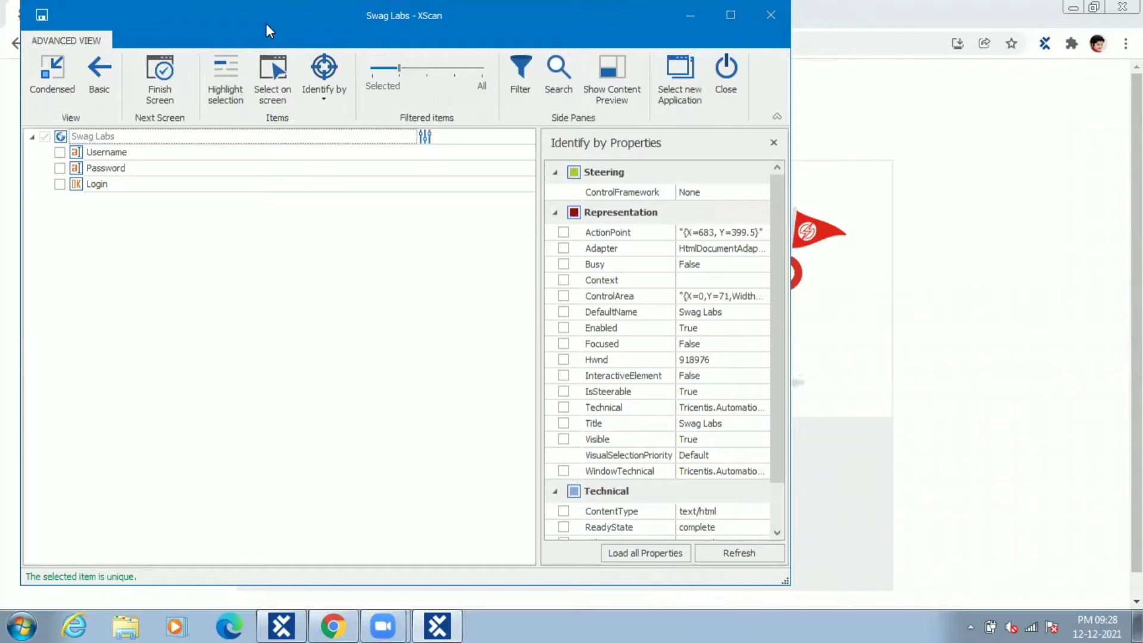
# Include the Username, Password and Login controls of the Swag Labs page in the scanned module
pyautogui.moveTo(266, 24); pyautogui.dragTo(775, 24)
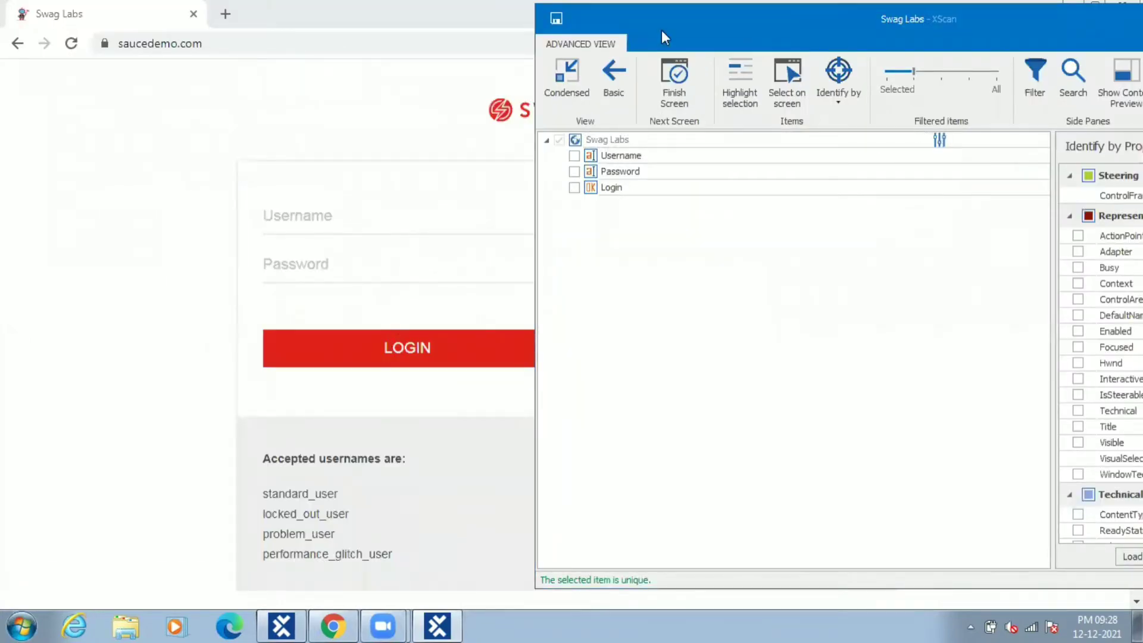
pyautogui.moveTo(662, 30); pyautogui.dragTo(389, 27)
pyautogui.click(302, 153)
pyautogui.click(302, 169)
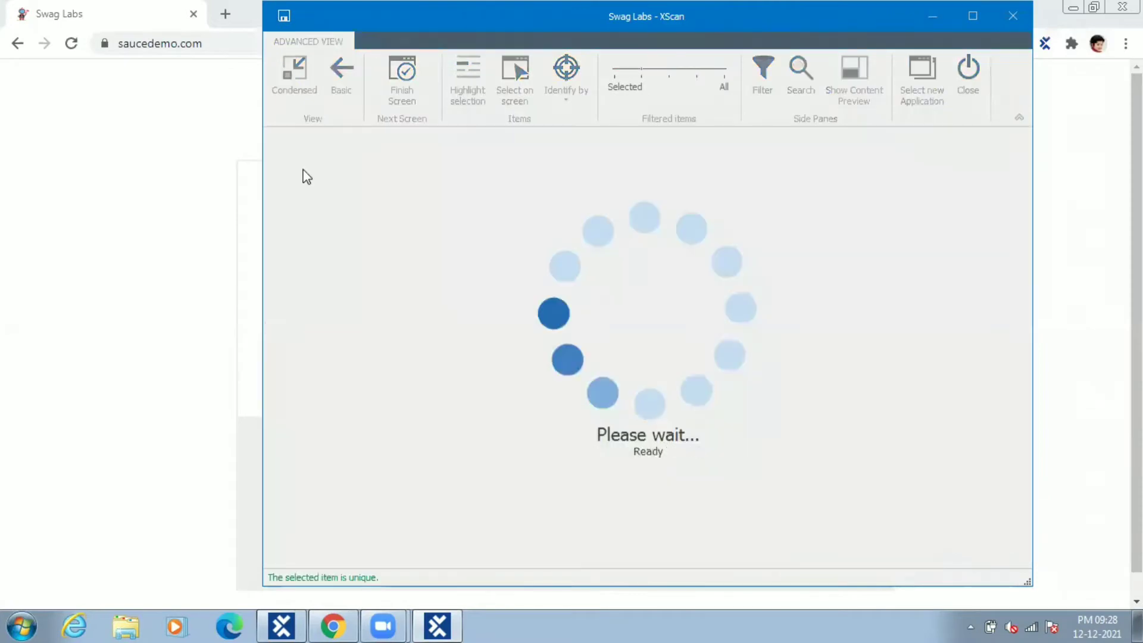
pyautogui.click(304, 184)
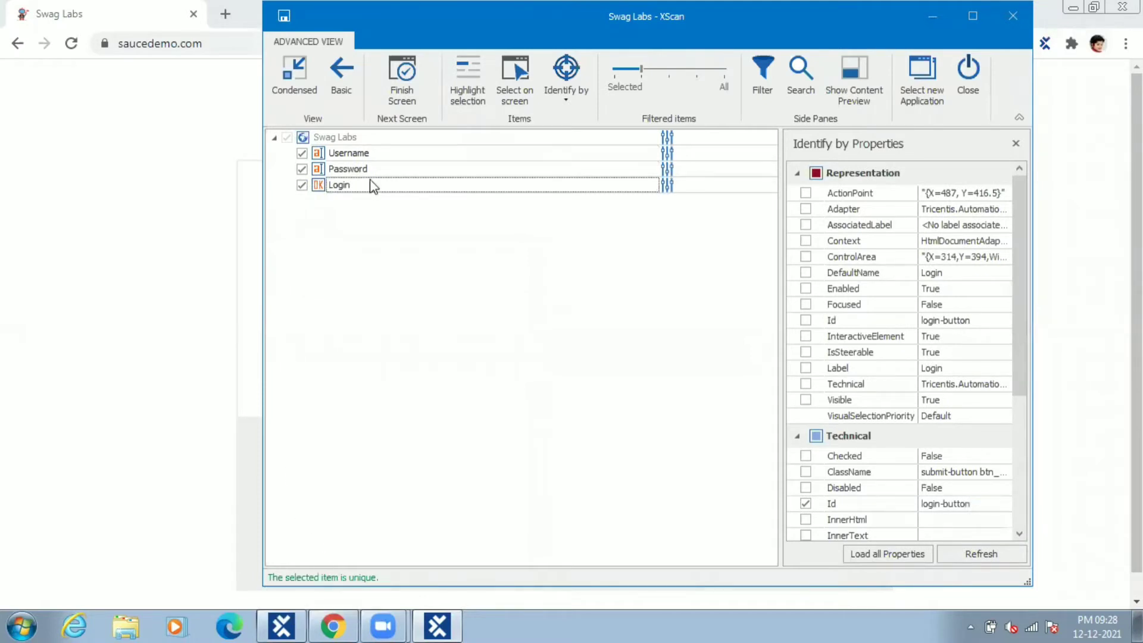
# Examine the identification properties of the scanned Username, Password and Login controls
pyautogui.doubleClick(391, 149)
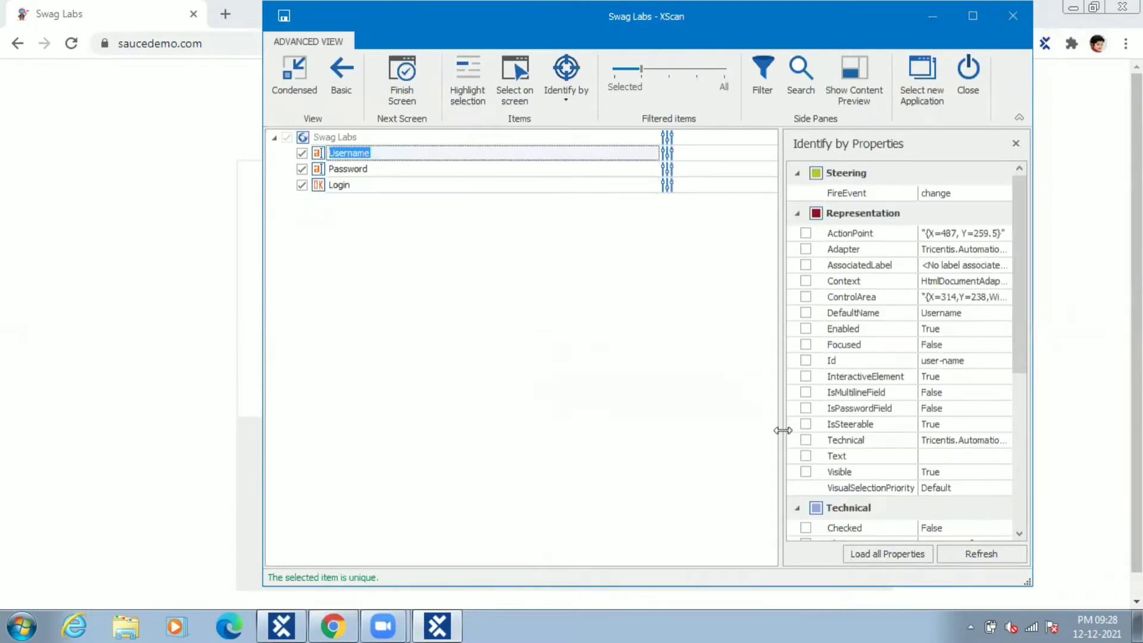
pyautogui.moveTo(1021, 311); pyautogui.dragTo(1016, 422)
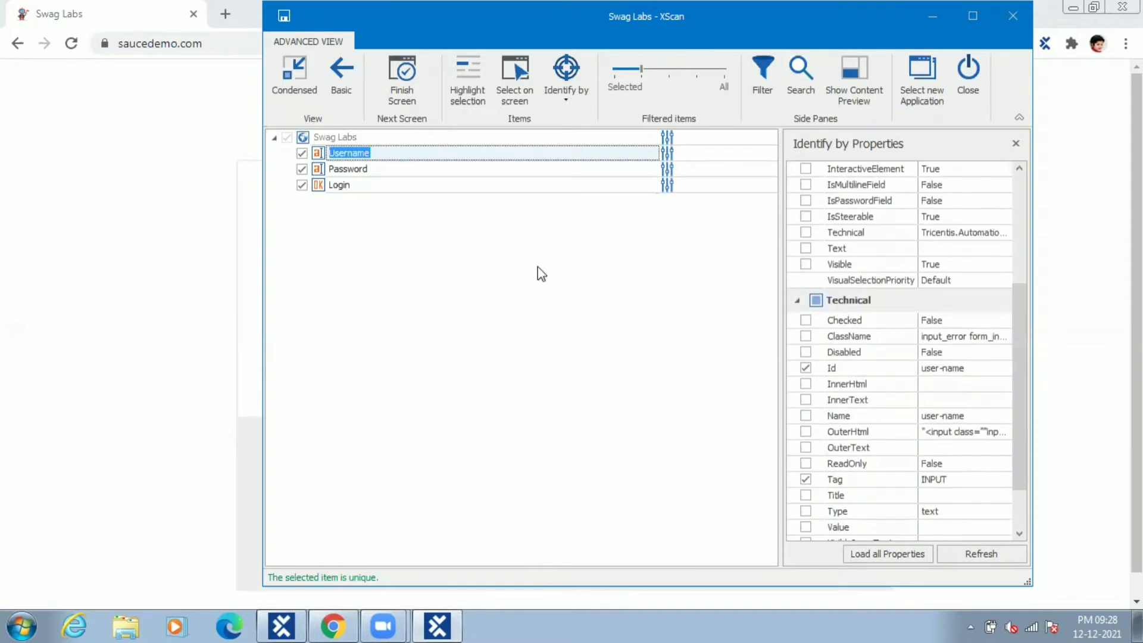
pyautogui.doubleClick(385, 169)
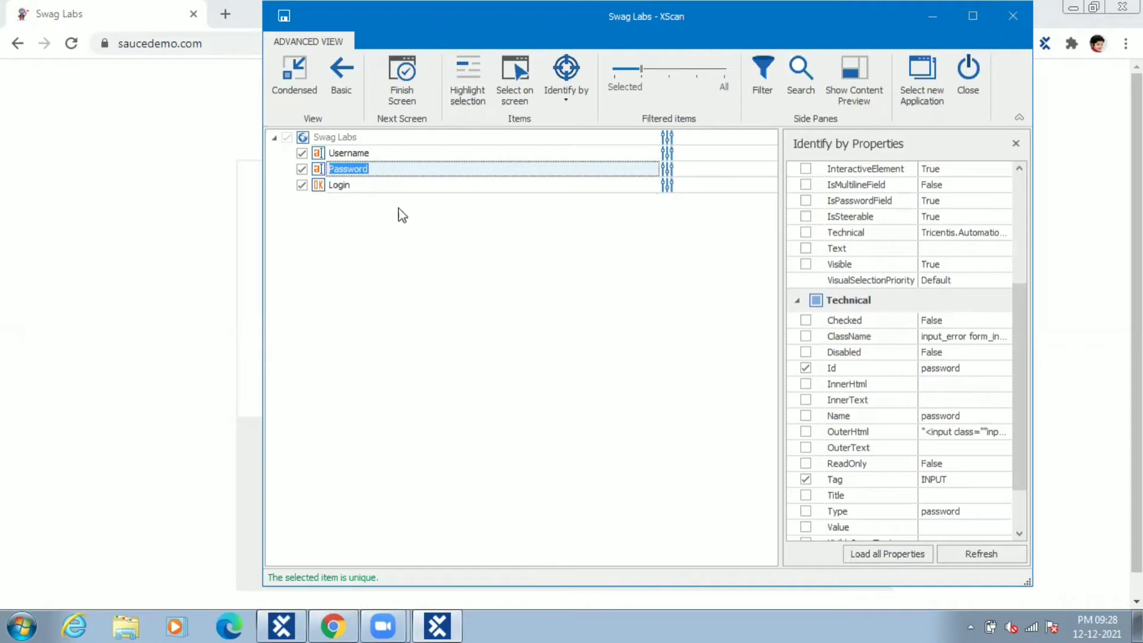
pyautogui.doubleClick(366, 184)
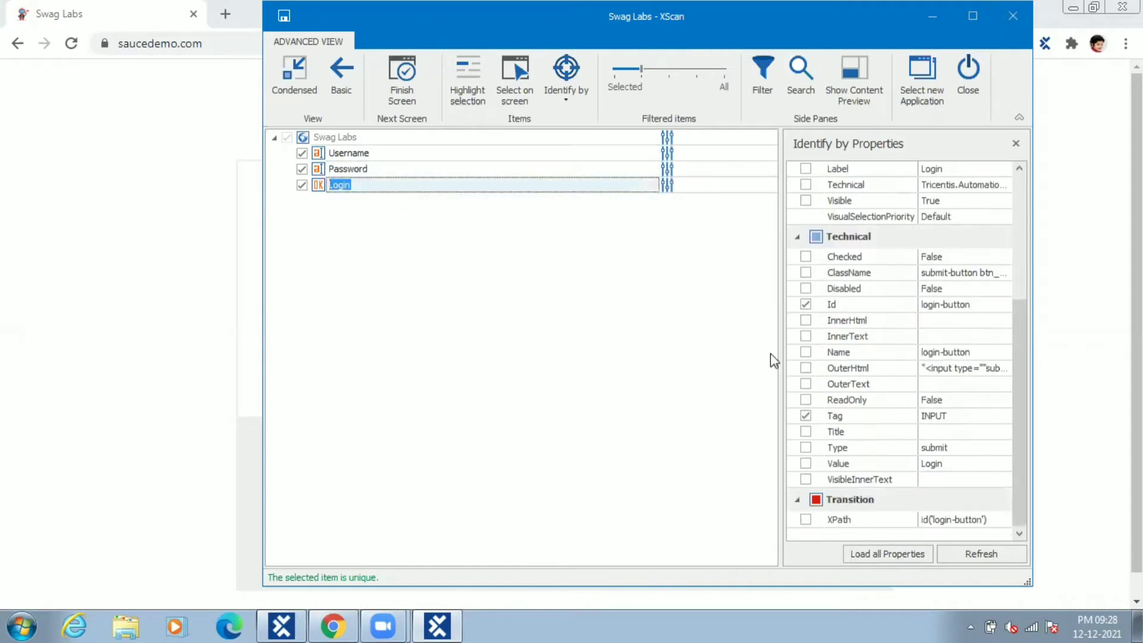
# Rename the scanned module Swag Labs - Login Page and finish the screen to save it
pyautogui.click(534, 140)
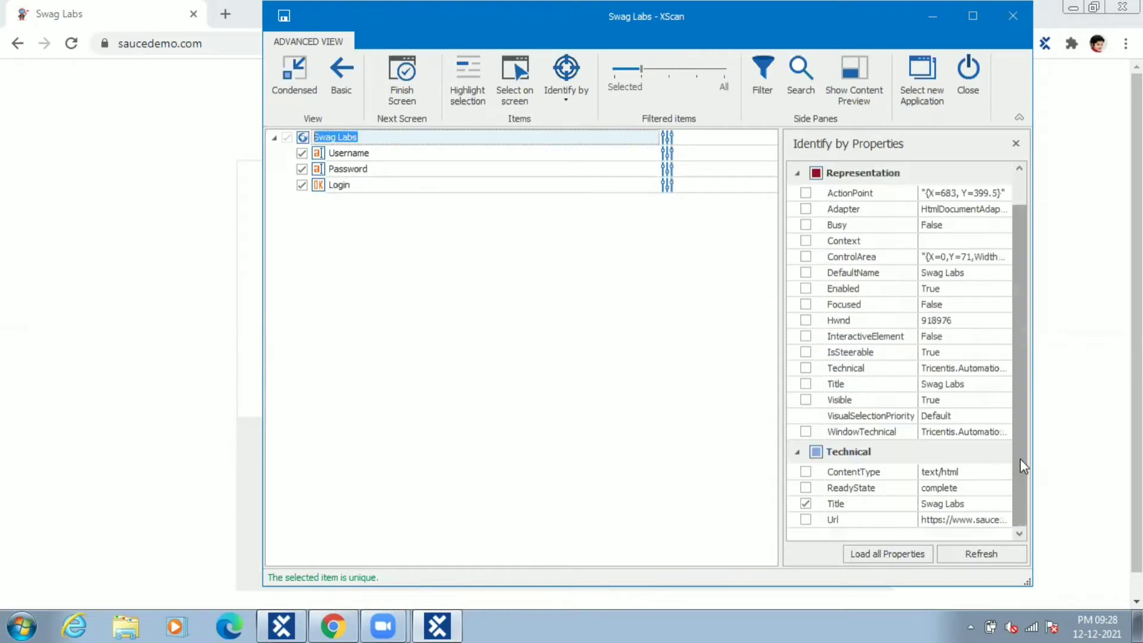
pyautogui.click(550, 137)
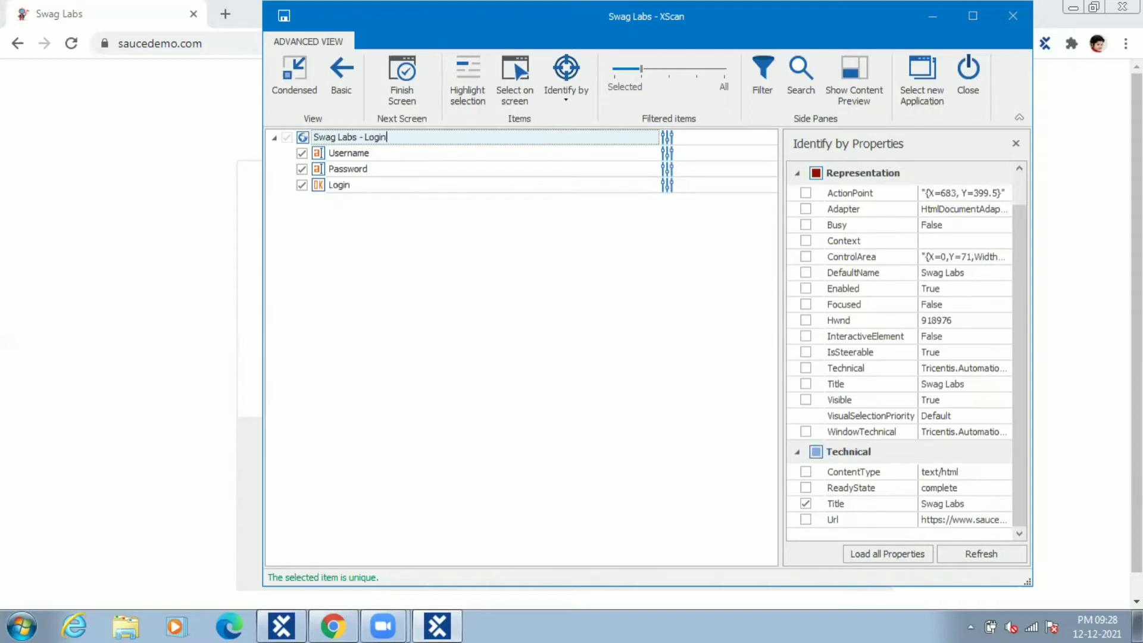
pyautogui.write('- Login Page')
pyautogui.click(405, 76)
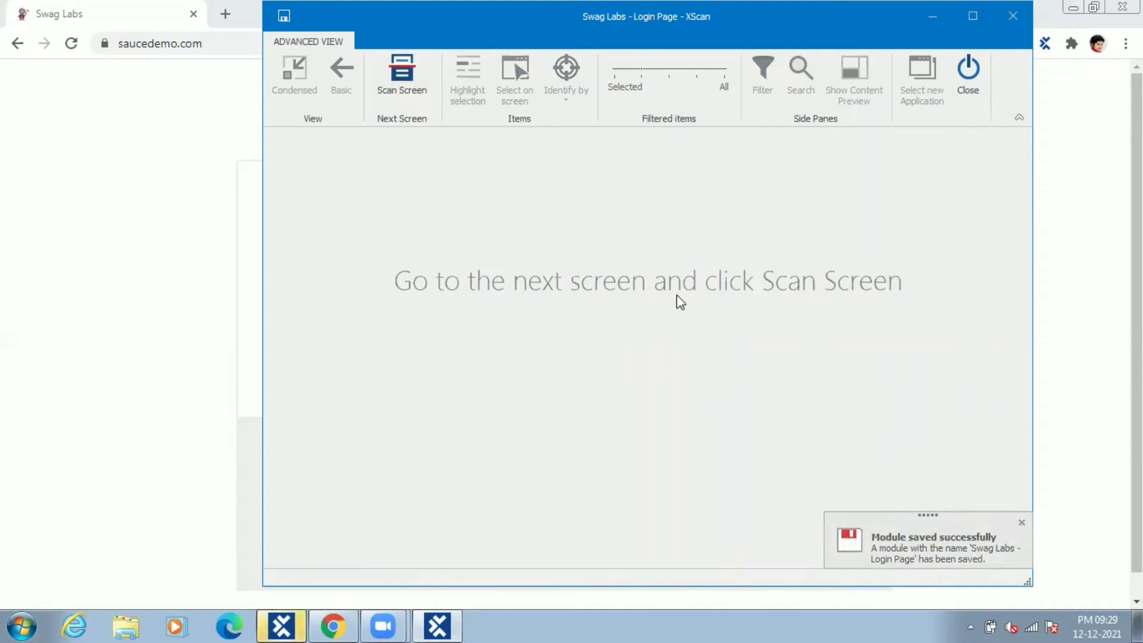
# Bring up the Swag Labs login page in Chrome and log in as standard_user with the account password listed there
pyautogui.click(932, 16)
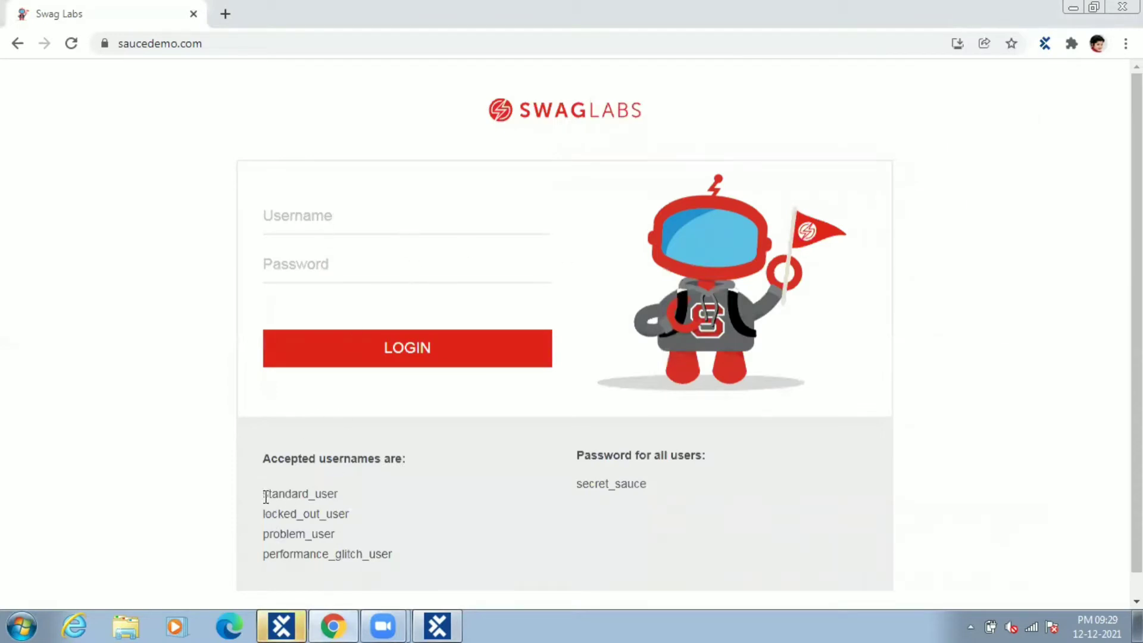
pyautogui.moveTo(264, 494); pyautogui.dragTo(349, 494)
pyautogui.hotkey('ctrl', 'c')
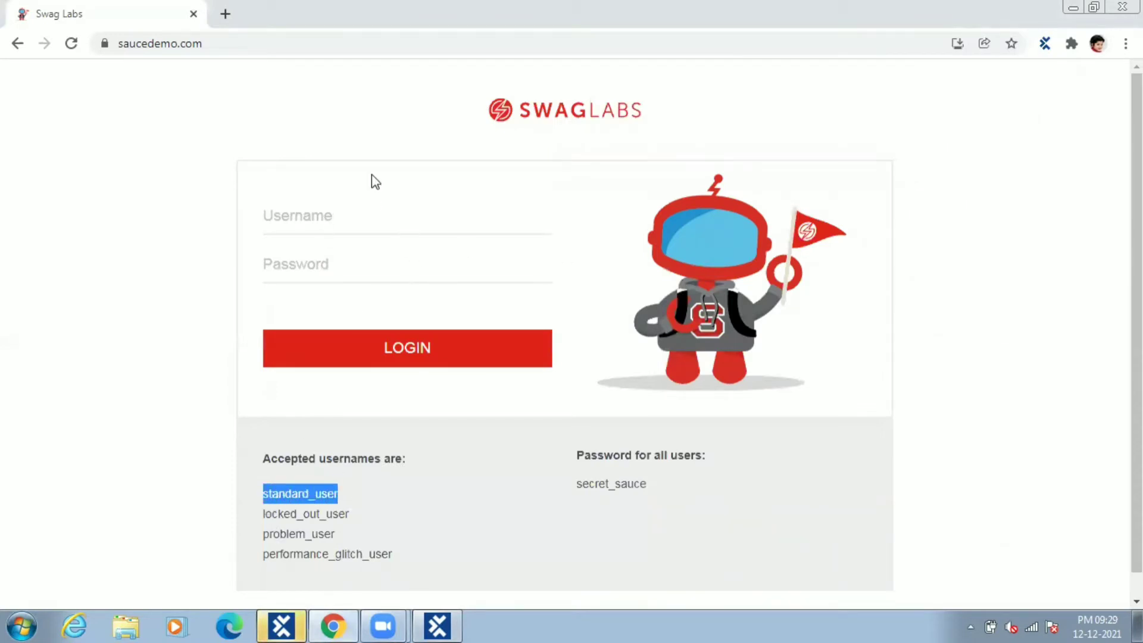
pyautogui.click(372, 230)
pyautogui.hotkey('ctrl', 'v')
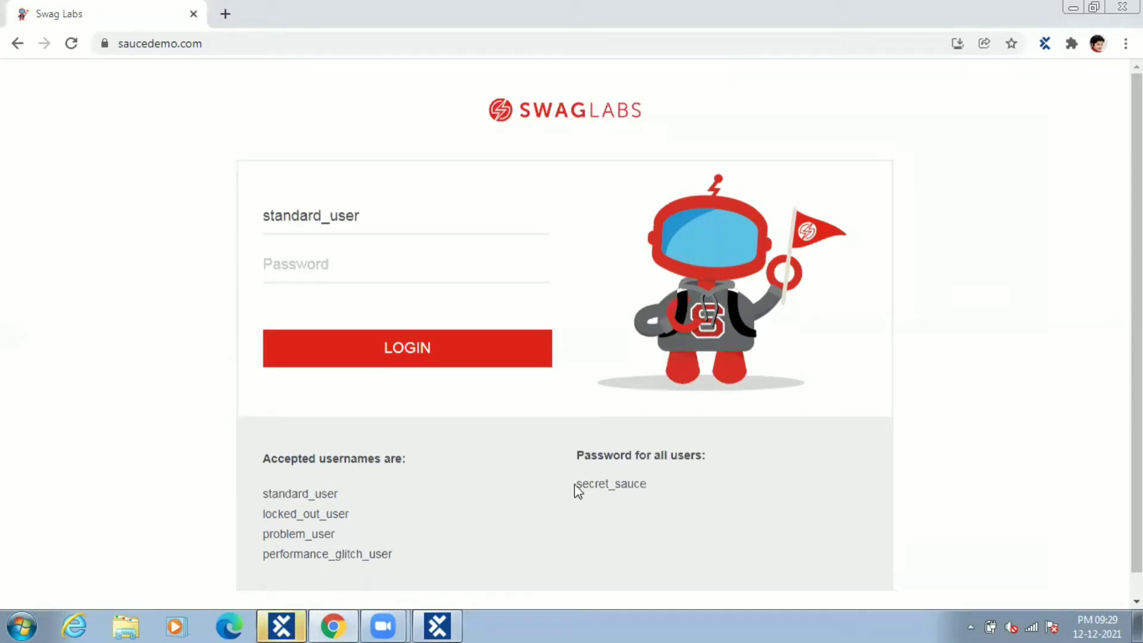
pyautogui.moveTo(576, 483); pyautogui.dragTo(646, 485)
pyautogui.click(465, 276)
pyautogui.hotkey('ctrl', 'v')
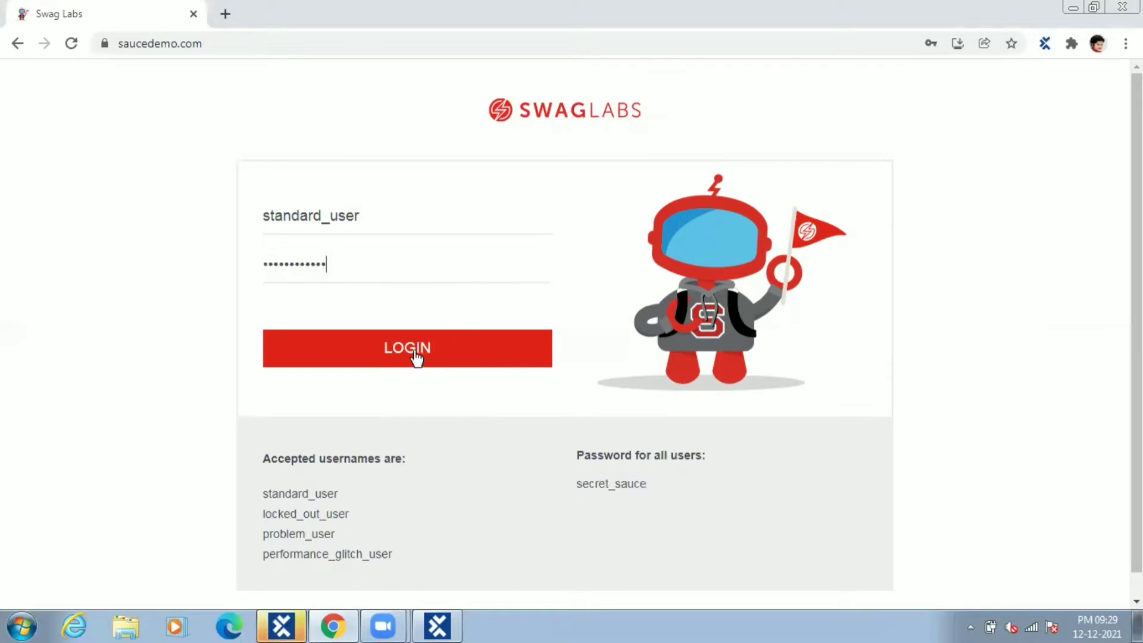
pyautogui.click(416, 357)
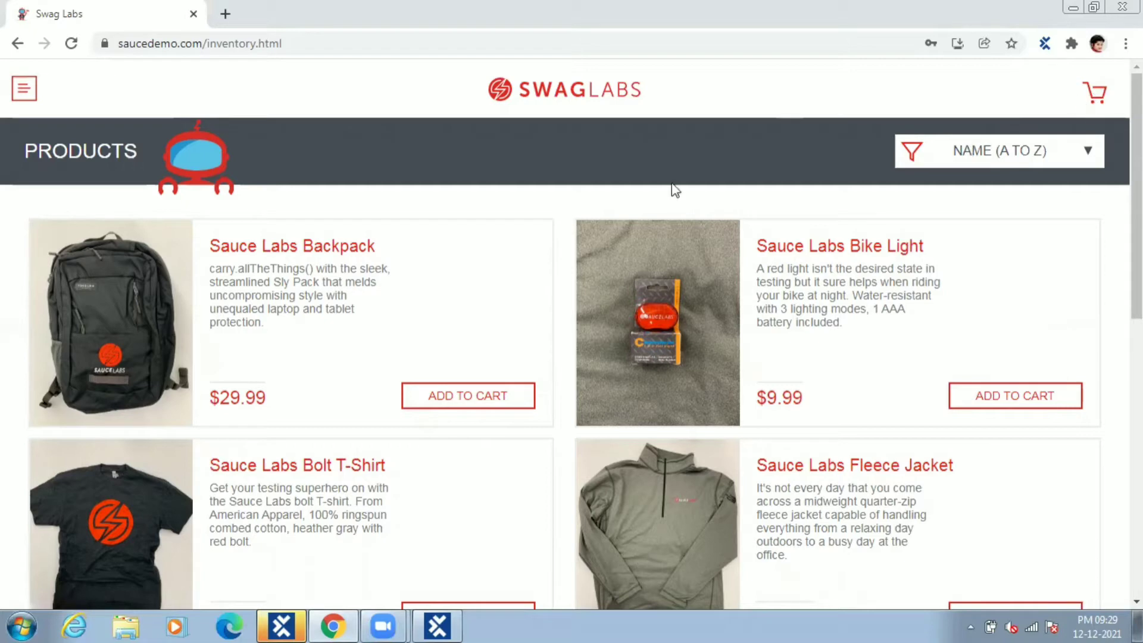
# Scan the products page in XScan and pick on screen the Sauce Labs Backpack name, its price, its Add to cart button and the cart link
pyautogui.click(448, 624)
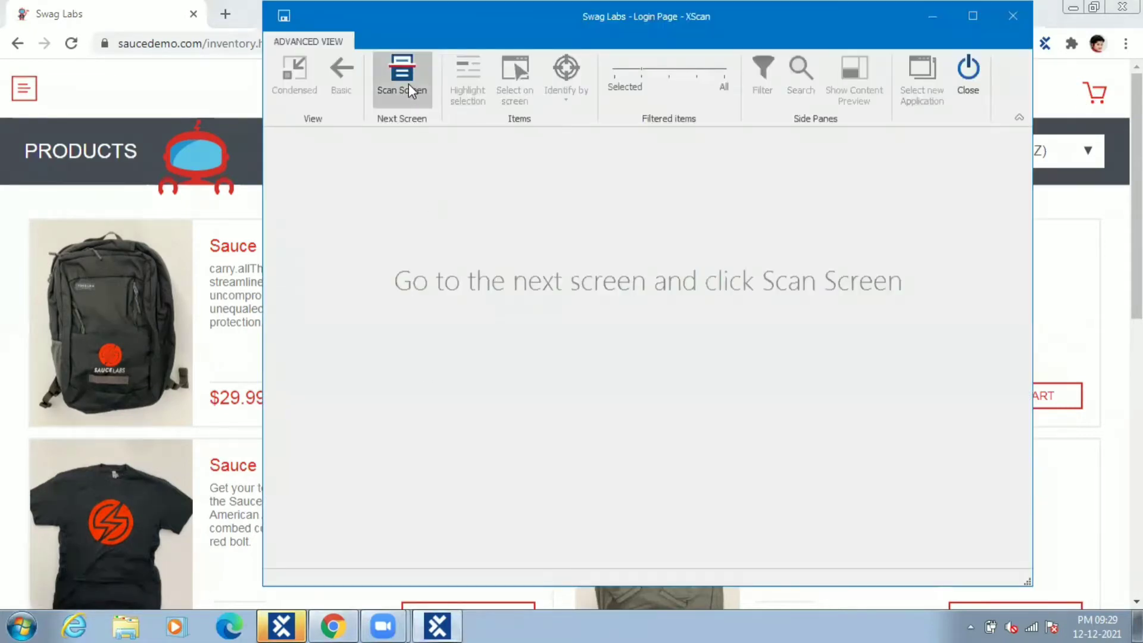
pyautogui.click(407, 85)
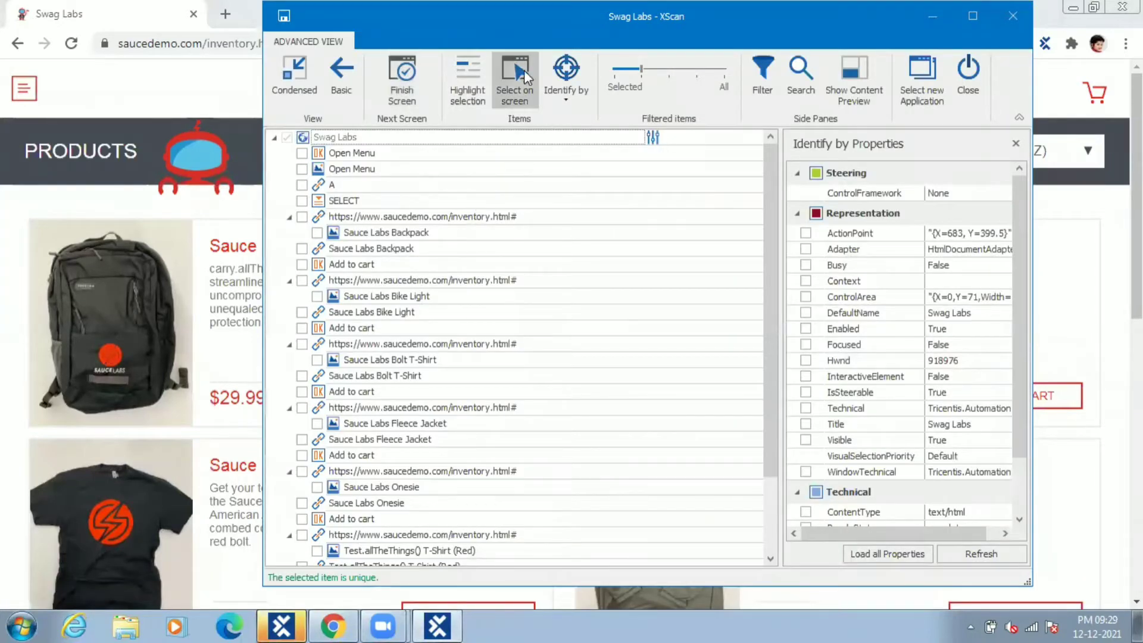
pyautogui.click(523, 76)
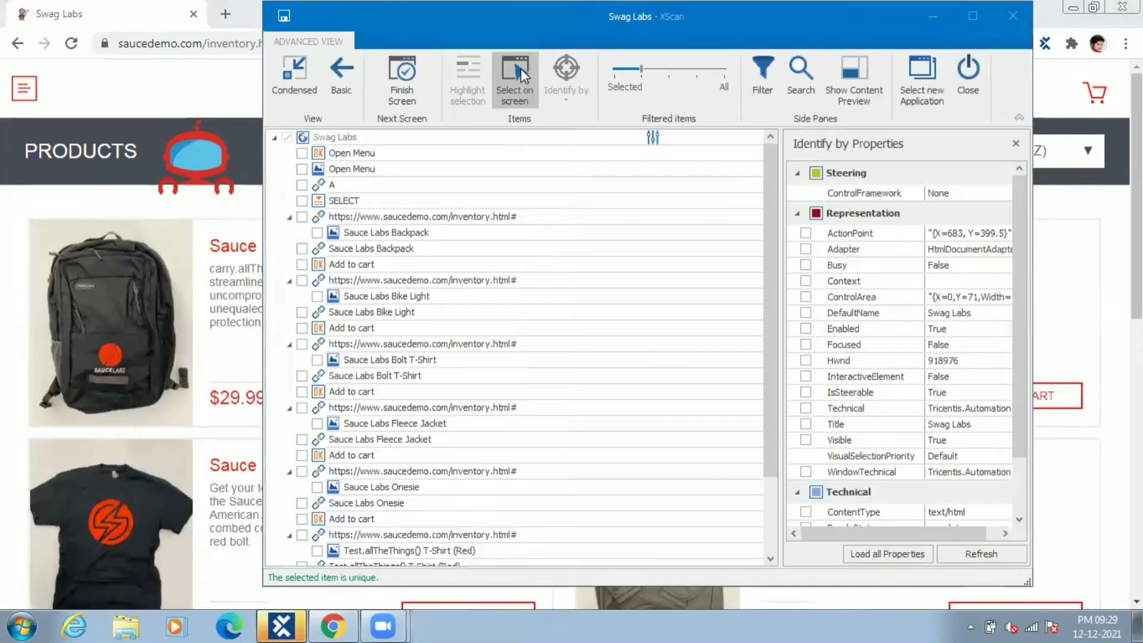
pyautogui.click(939, 23)
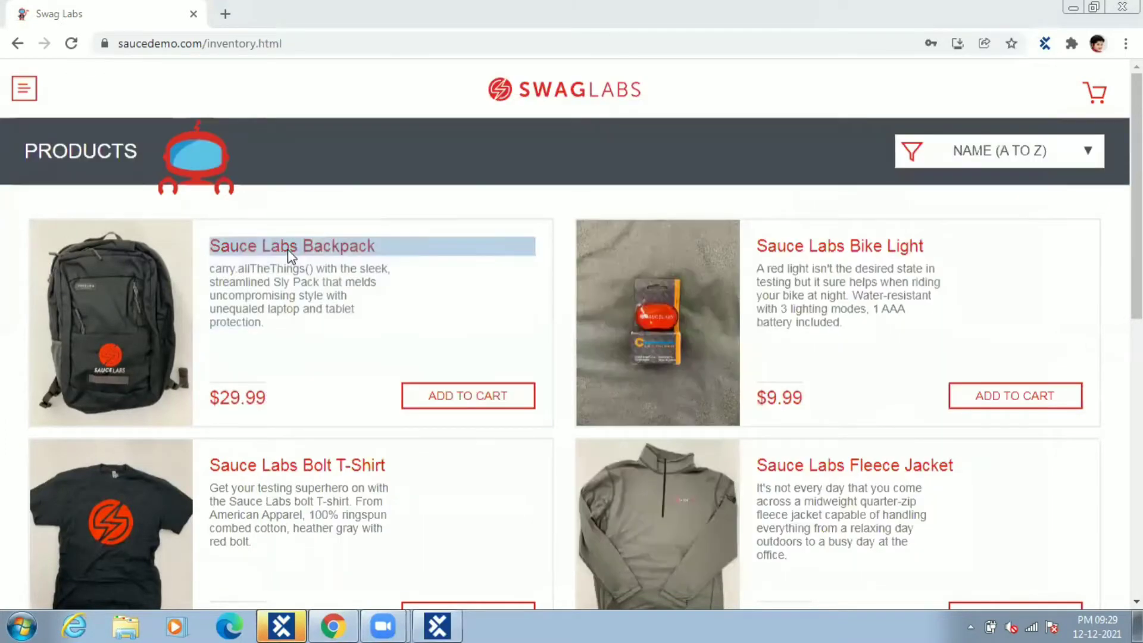
pyautogui.click(290, 254)
pyautogui.click(252, 395)
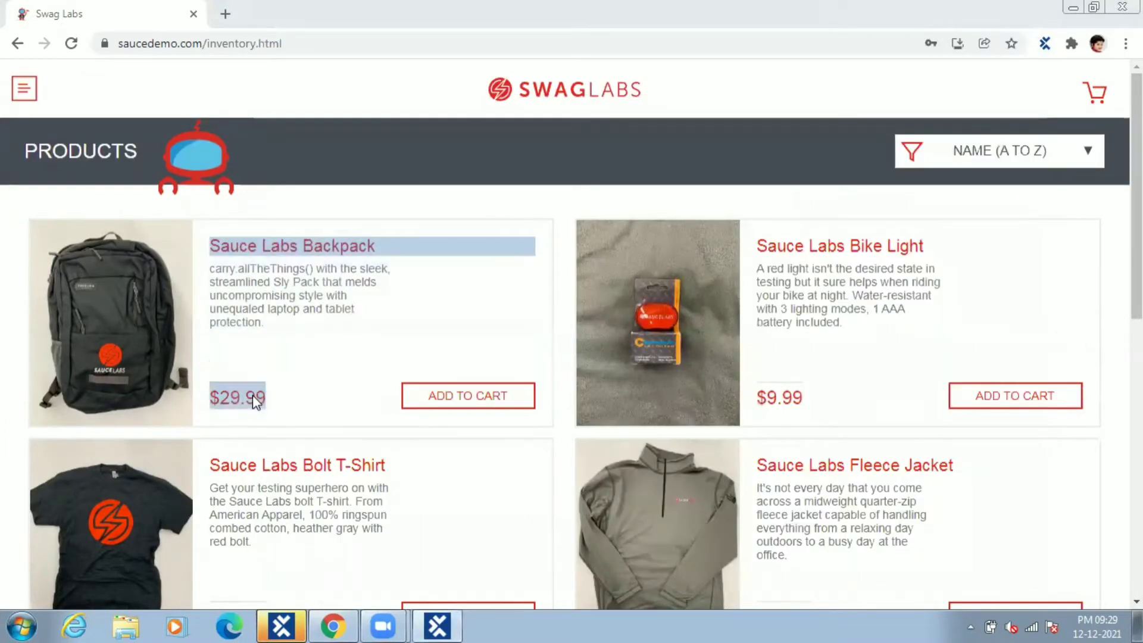
pyautogui.click(453, 394)
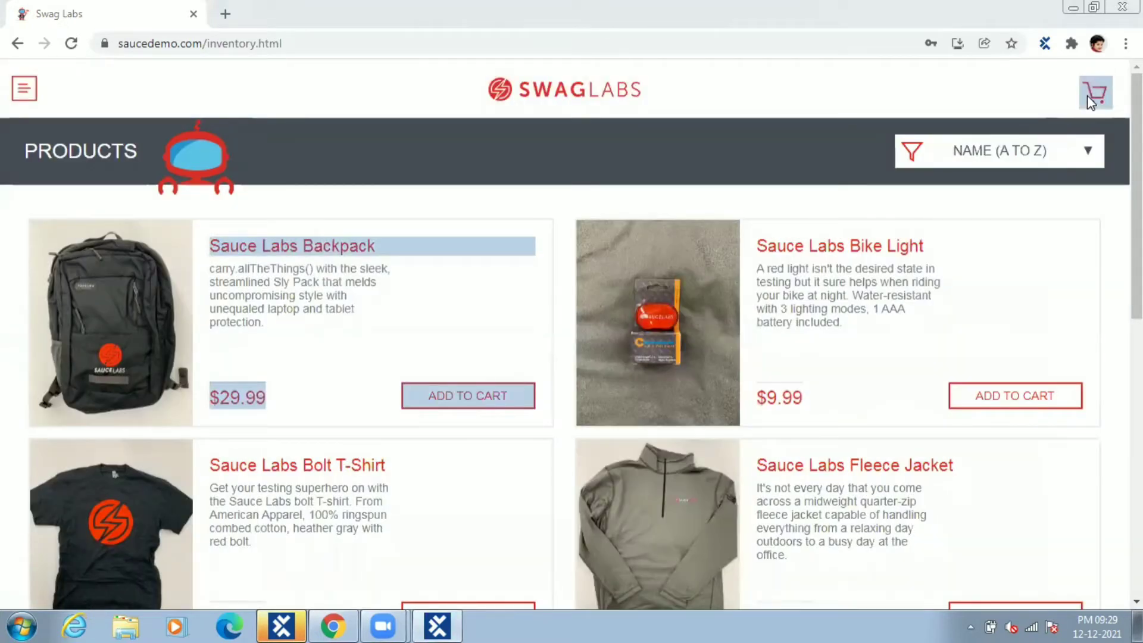
pyautogui.press('Escape')
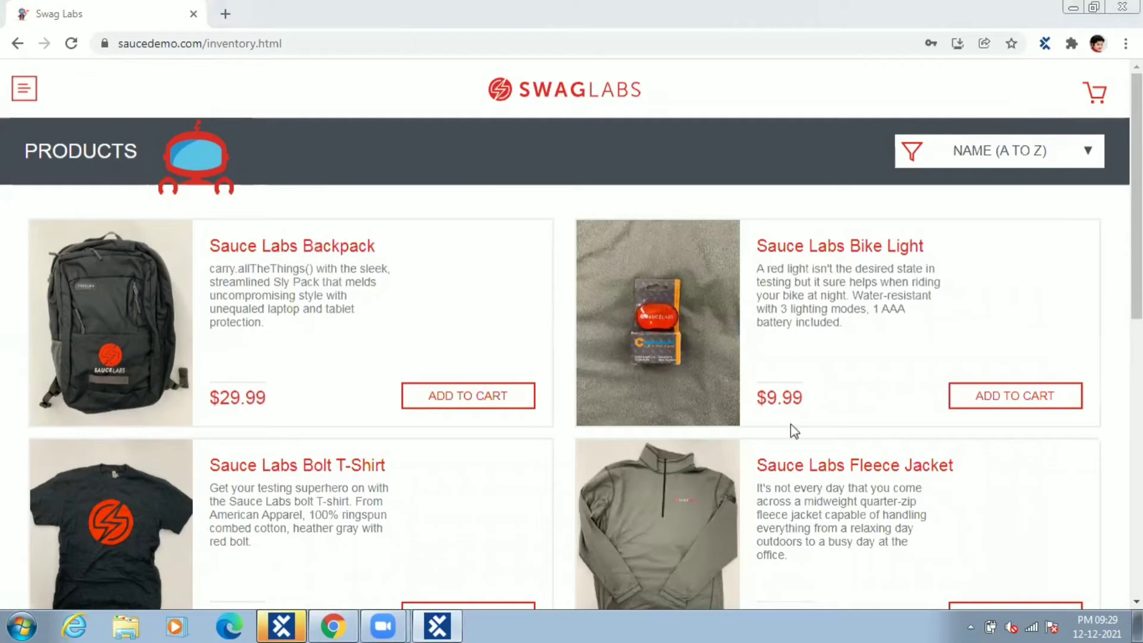
# Return to XScan and rename the scanned module Swag Labs - Products Page
pyautogui.click(437, 623)
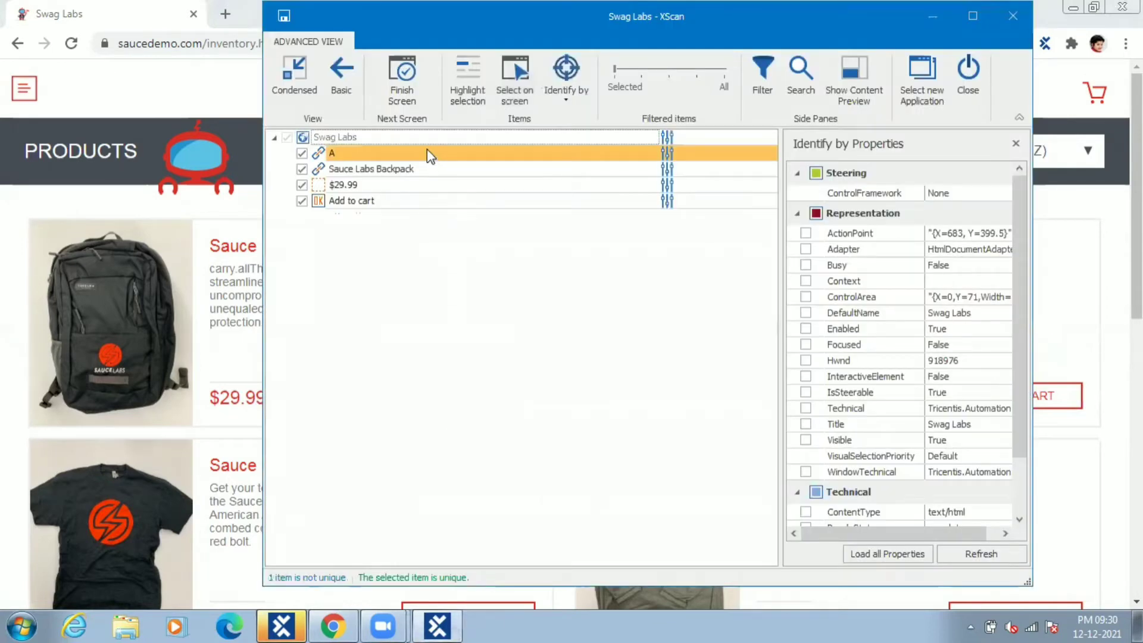
pyautogui.click(436, 132)
pyautogui.click(436, 132)
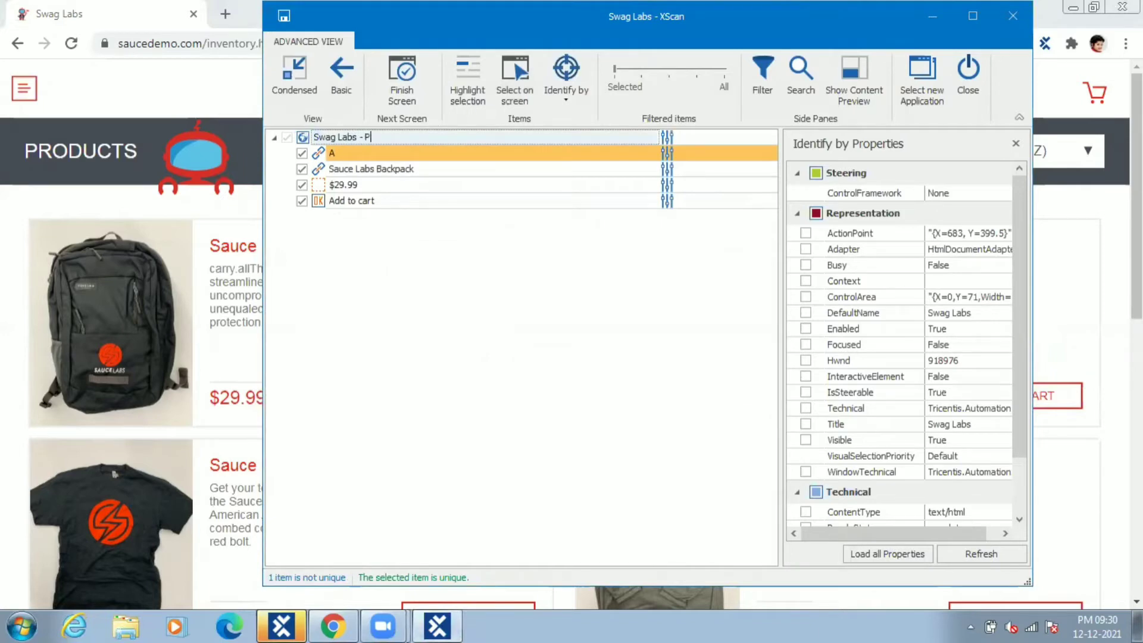
pyautogui.write('- Products Page')
# Highlight the non-unique A link on the page, rename it Shopping cart and add ClassName to its identifying properties
pyautogui.click(417, 153)
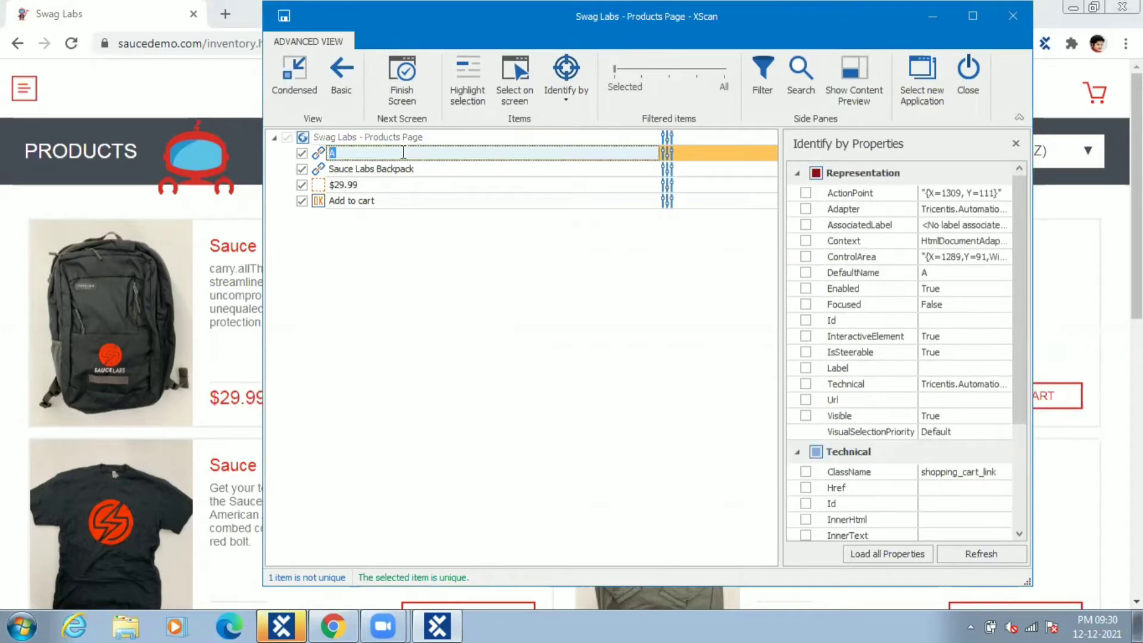
pyautogui.click(462, 103)
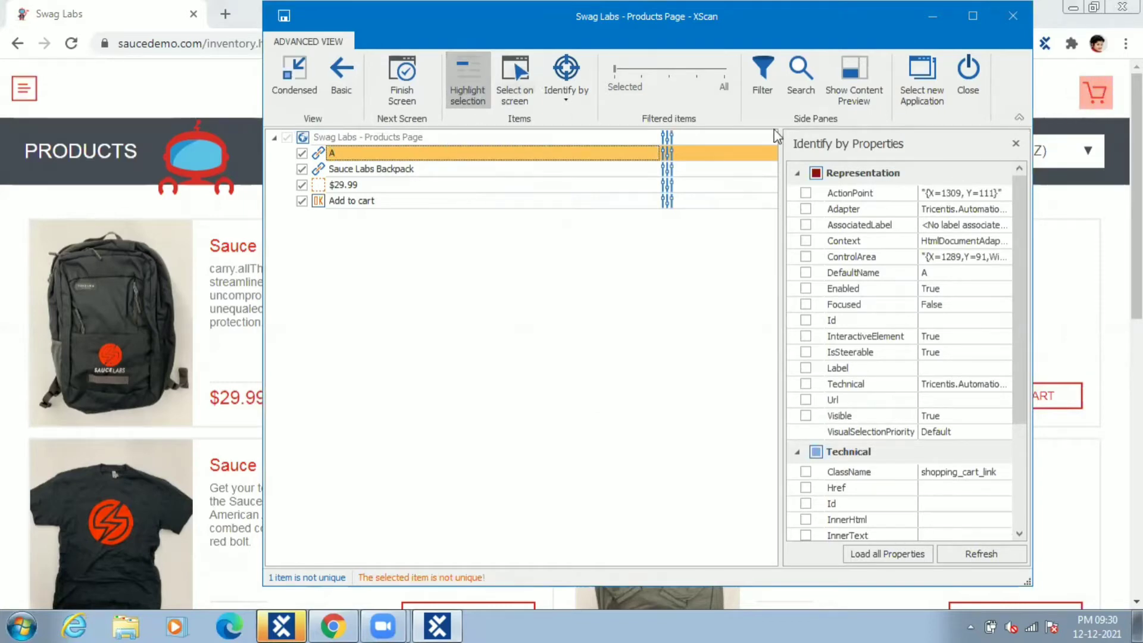
pyautogui.click(353, 152)
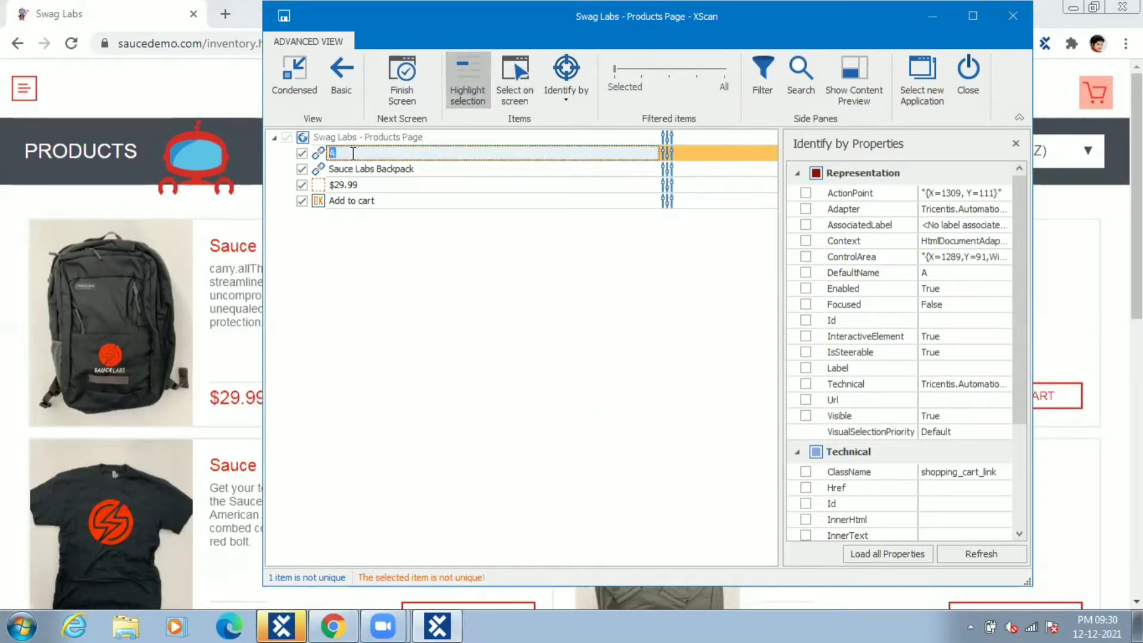
pyautogui.write('Shopping cart')
pyautogui.press('Return')
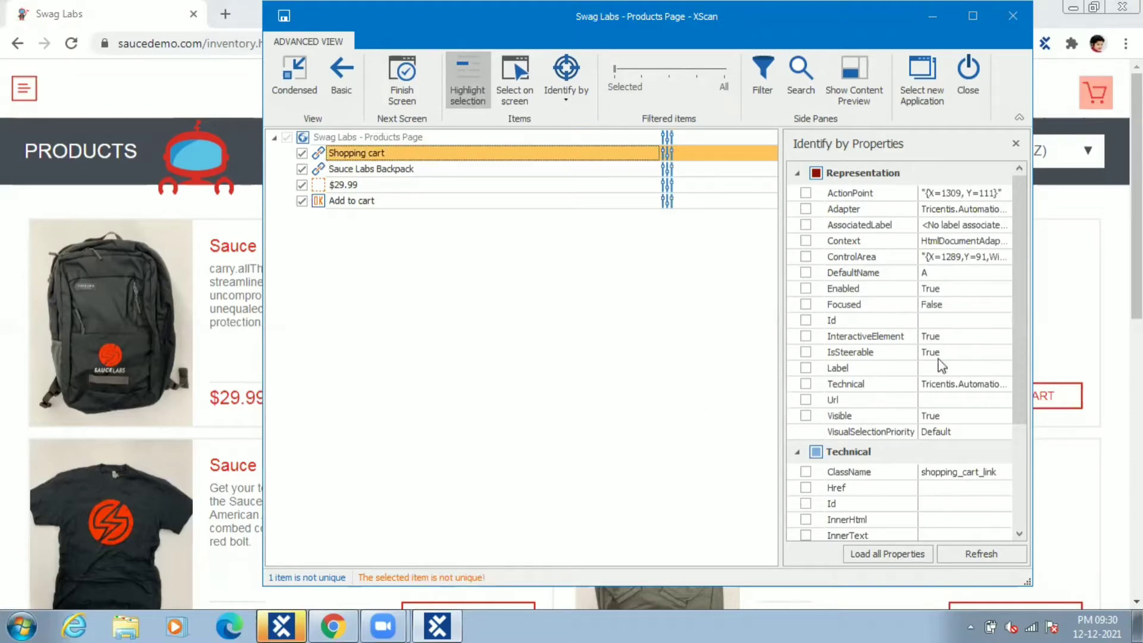
pyautogui.moveTo(1023, 366); pyautogui.dragTo(1025, 413)
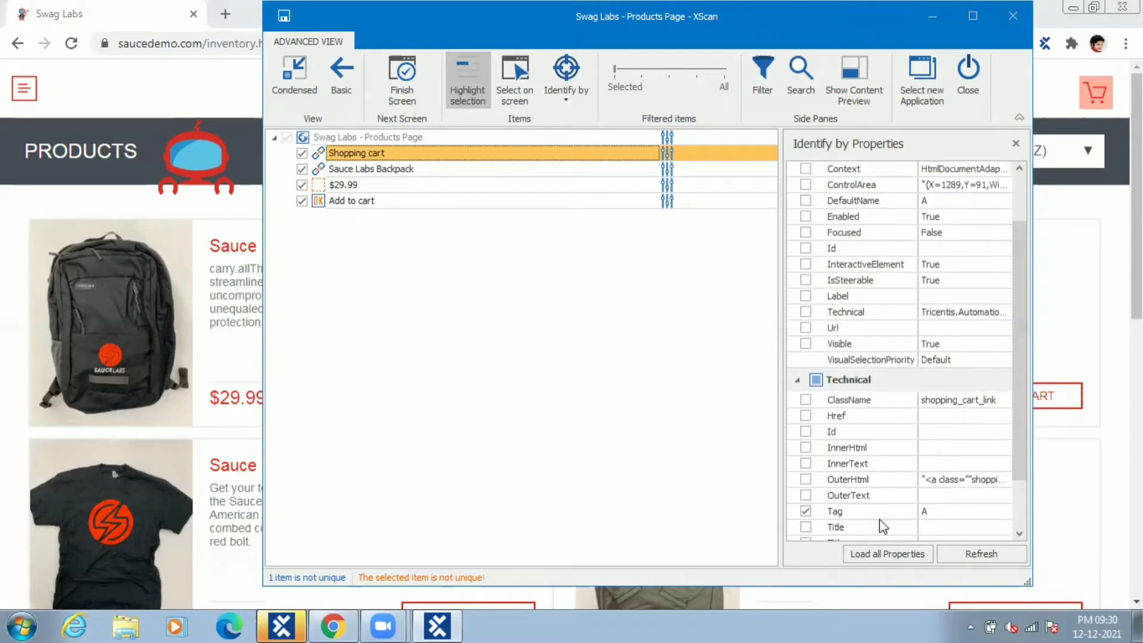
pyautogui.click(805, 400)
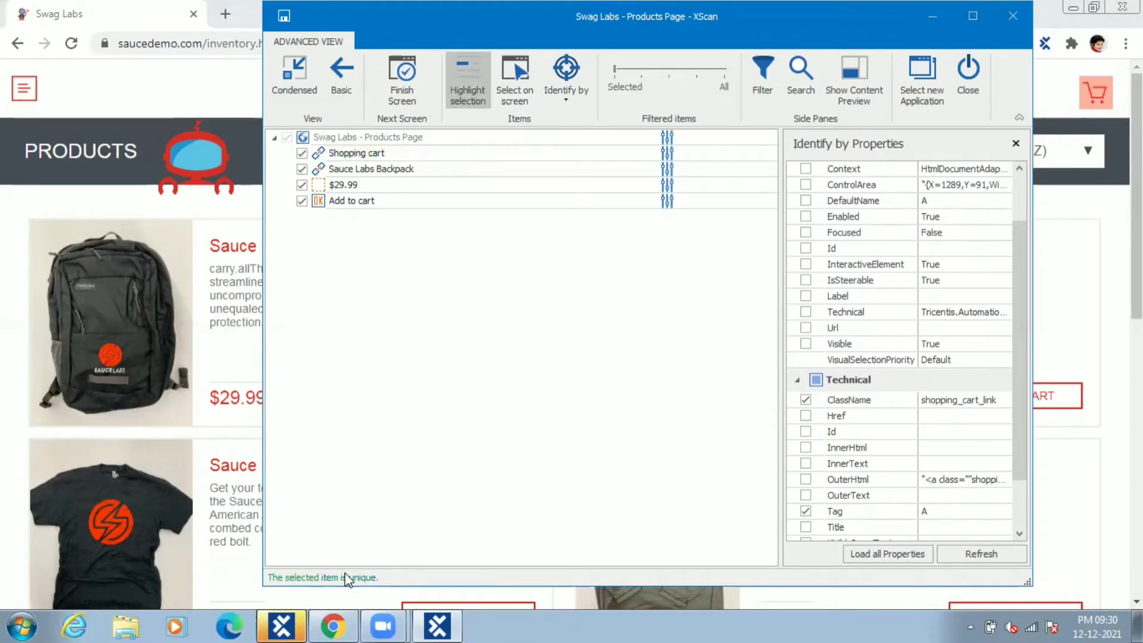
# Rename the Sauce Labs Backpack and $29.99 controls Product Name and Product Price, and finish the screen to save the module
pyautogui.click(403, 171)
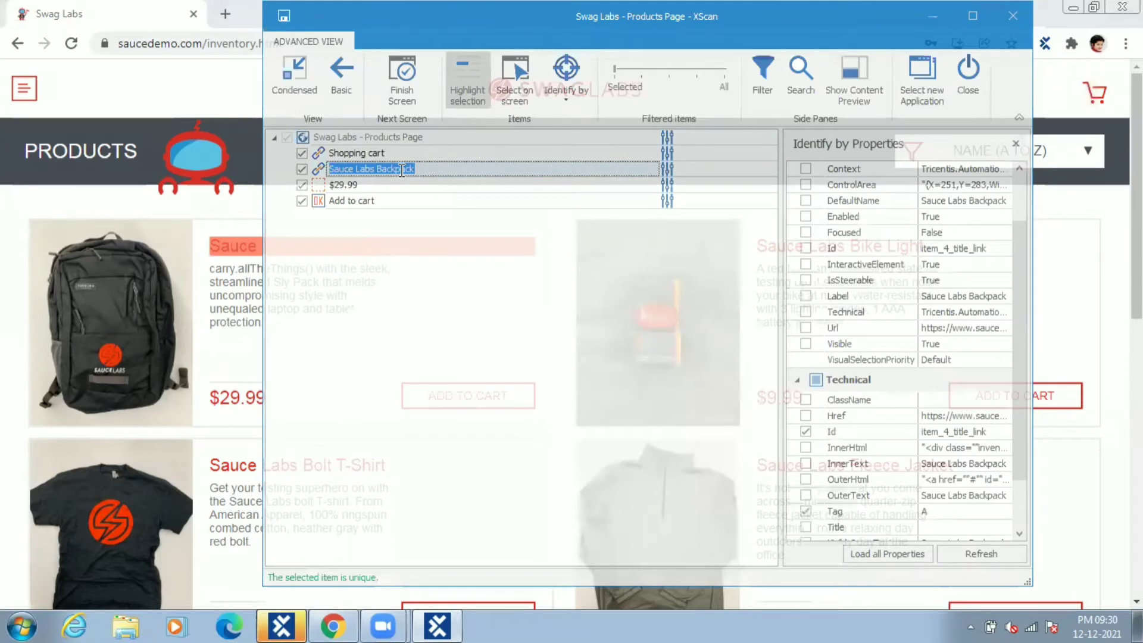
pyautogui.write('Product ')
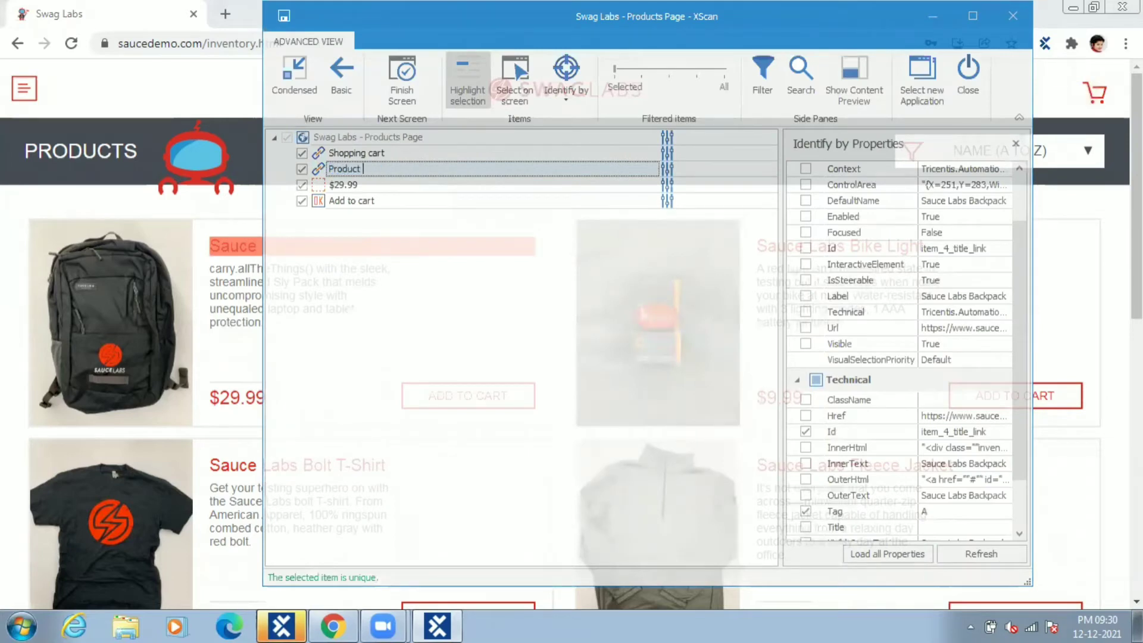
pyautogui.write('Name')
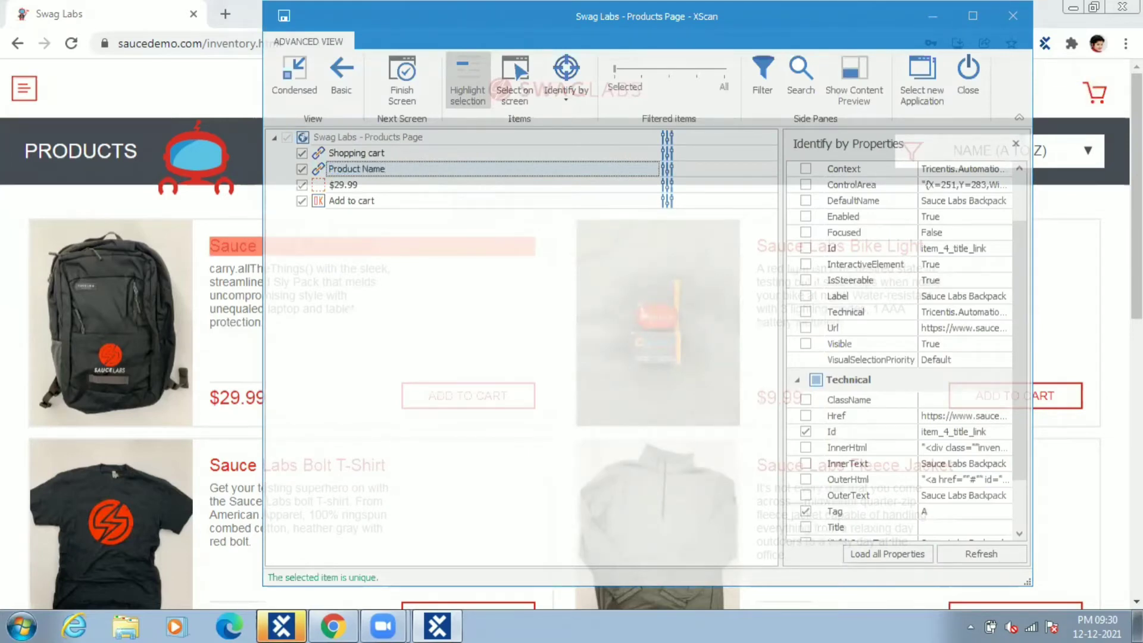
pyautogui.click(363, 186)
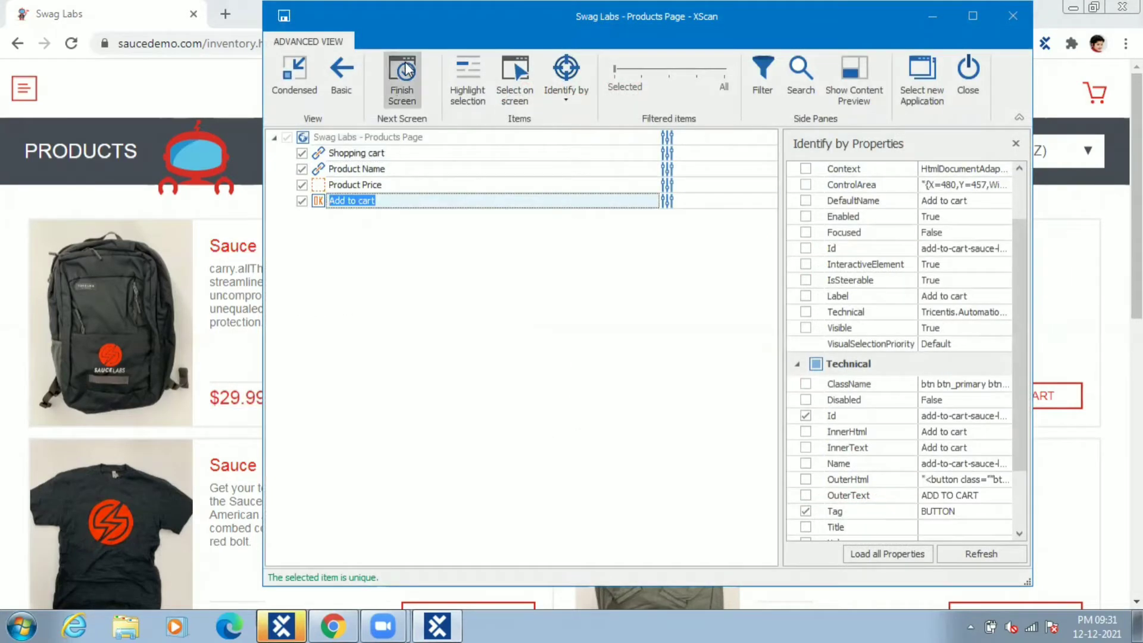
pyautogui.click(406, 69)
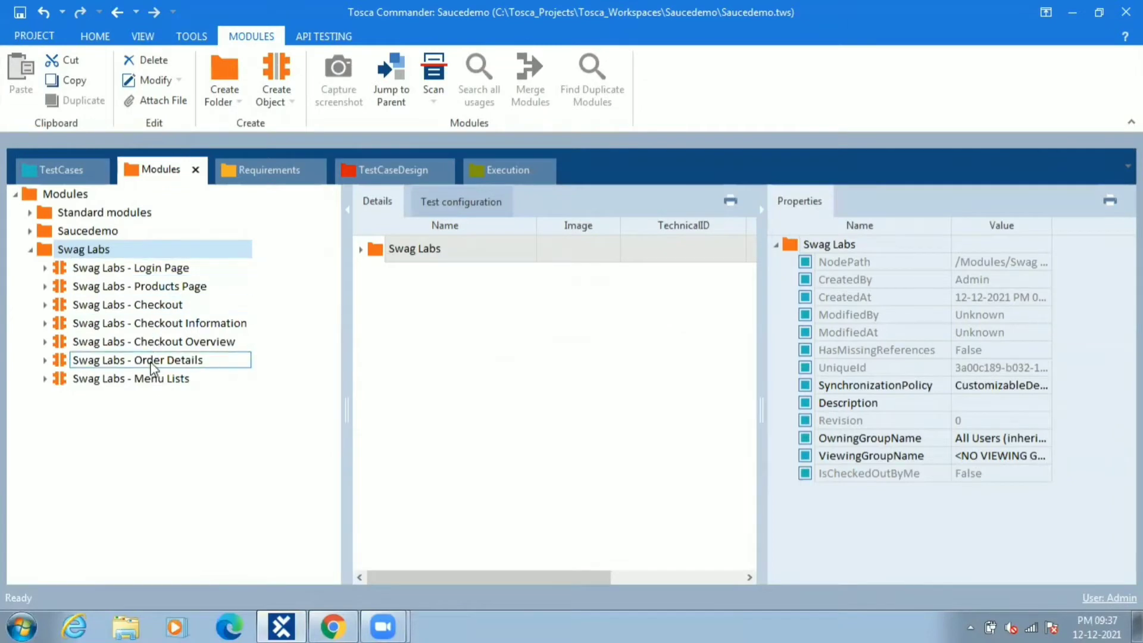
# Create a new folder named Swag Labs directly under the root TestCases folder
pyautogui.click(60, 165)
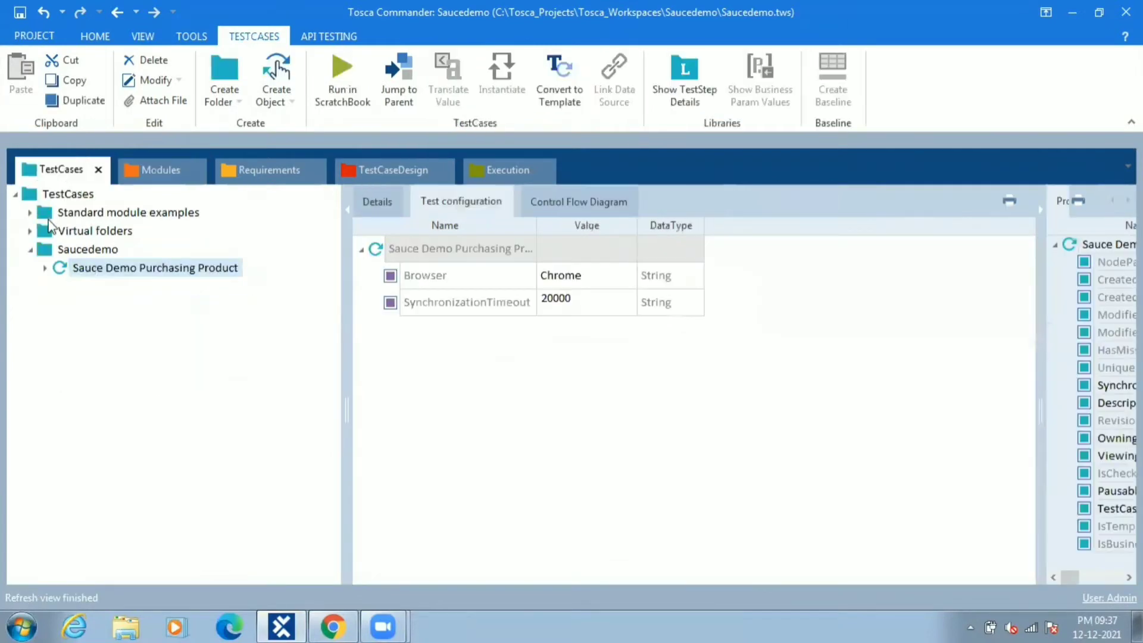
pyautogui.click(30, 250)
pyautogui.rightClick(25, 195)
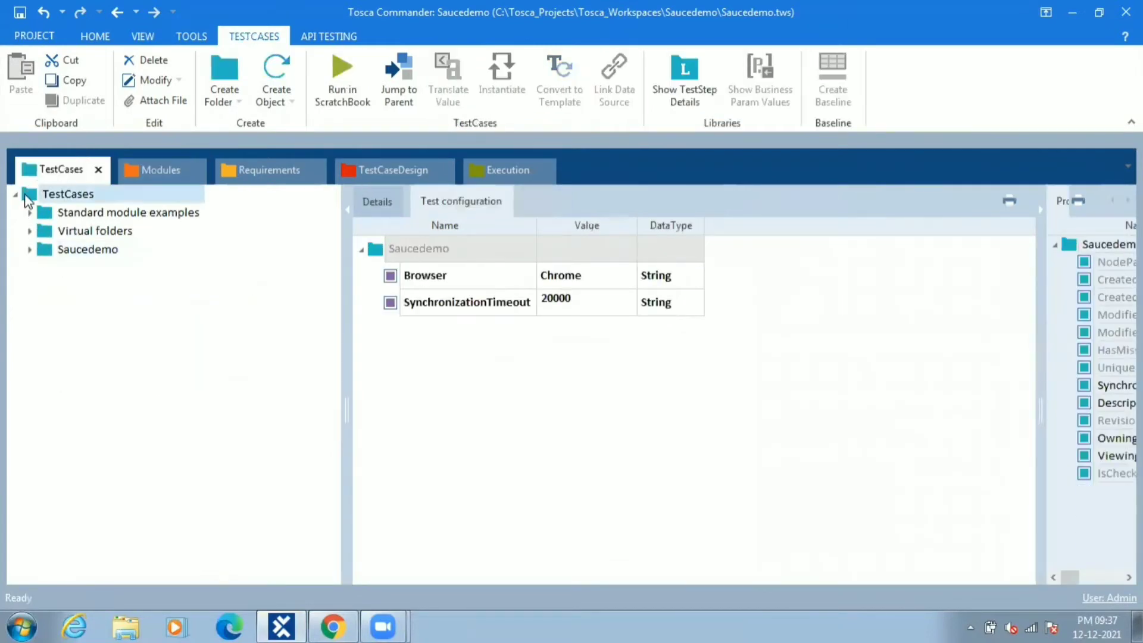
pyautogui.click(43, 180)
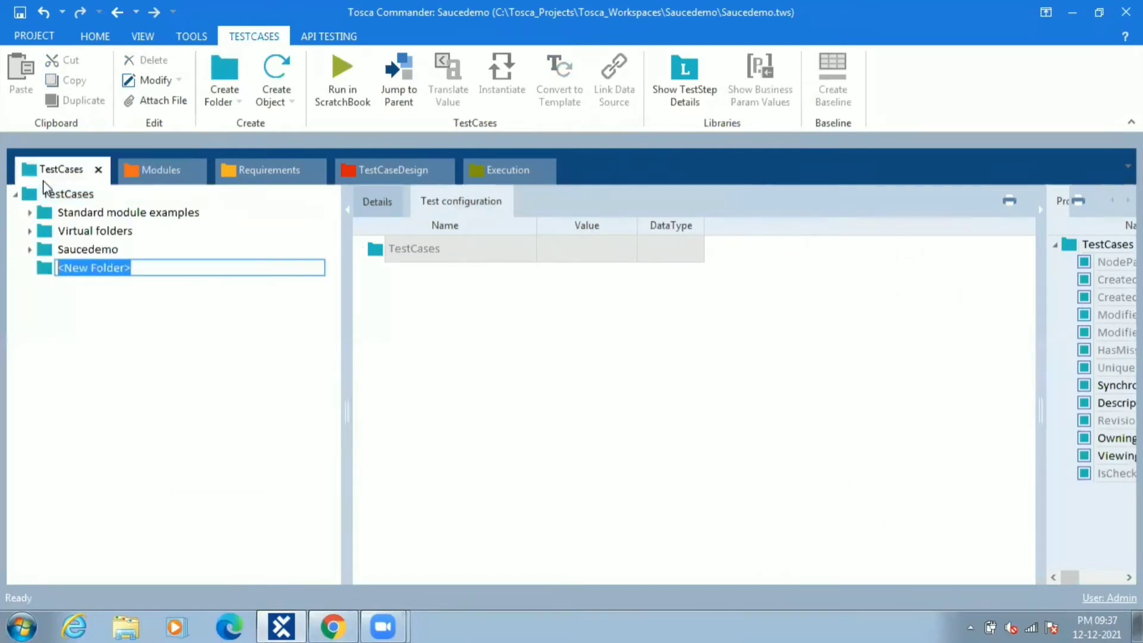
pyautogui.write('Swag Ka')
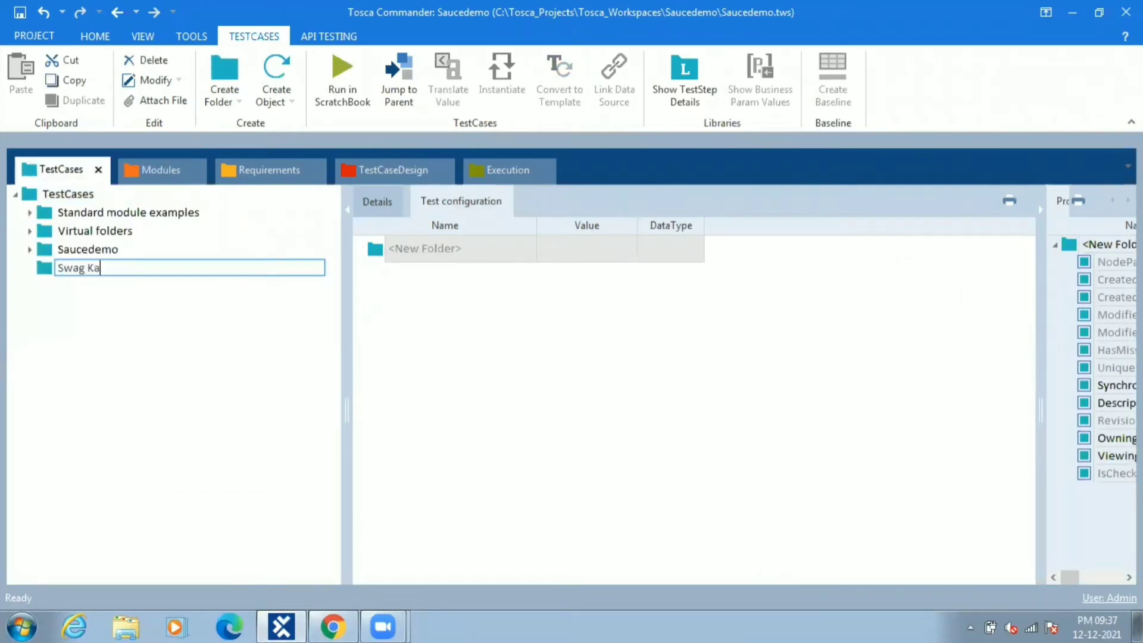
pyautogui.press('BackSpace')
pyautogui.press('BackSpace')
pyautogui.write('Labs')
pyautogui.click(42, 273)
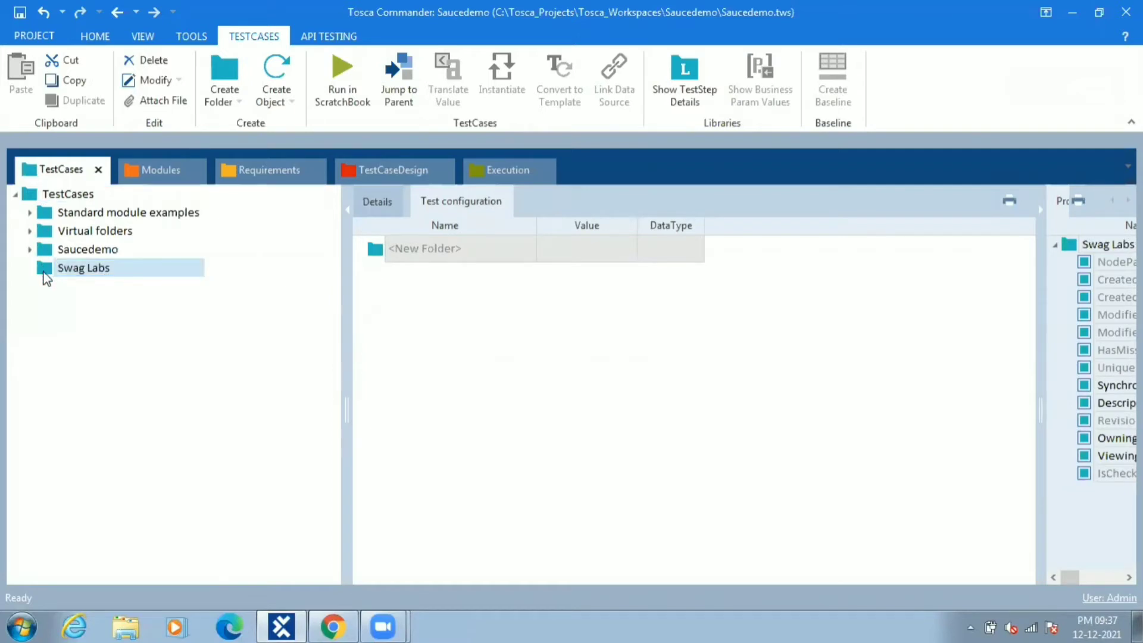
# Create a test case named Product Purchase in the Swag Labs test case folder
pyautogui.rightClick(46, 278)
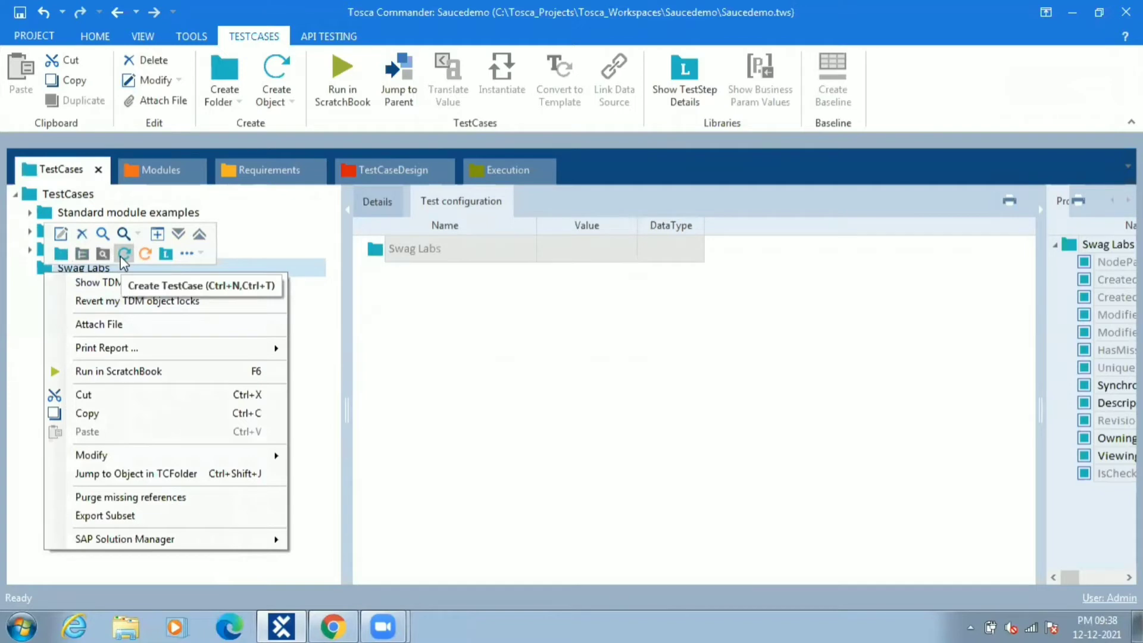
pyautogui.click(124, 255)
pyautogui.write('Product')
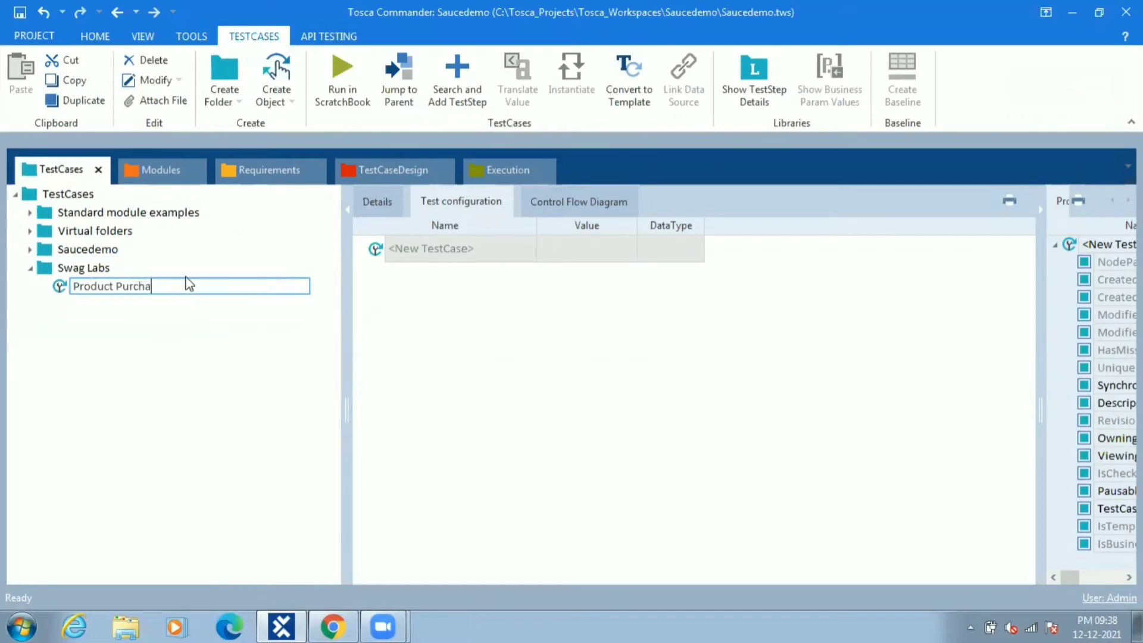
pyautogui.write('Purchas')
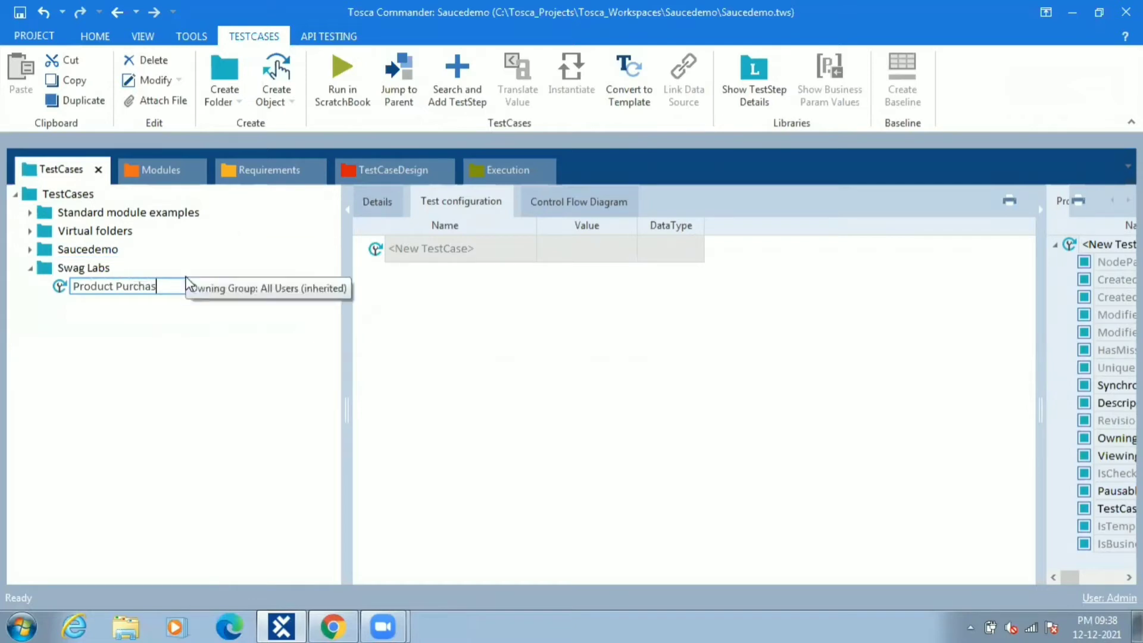
pyautogui.write('e')
pyautogui.press('Return')
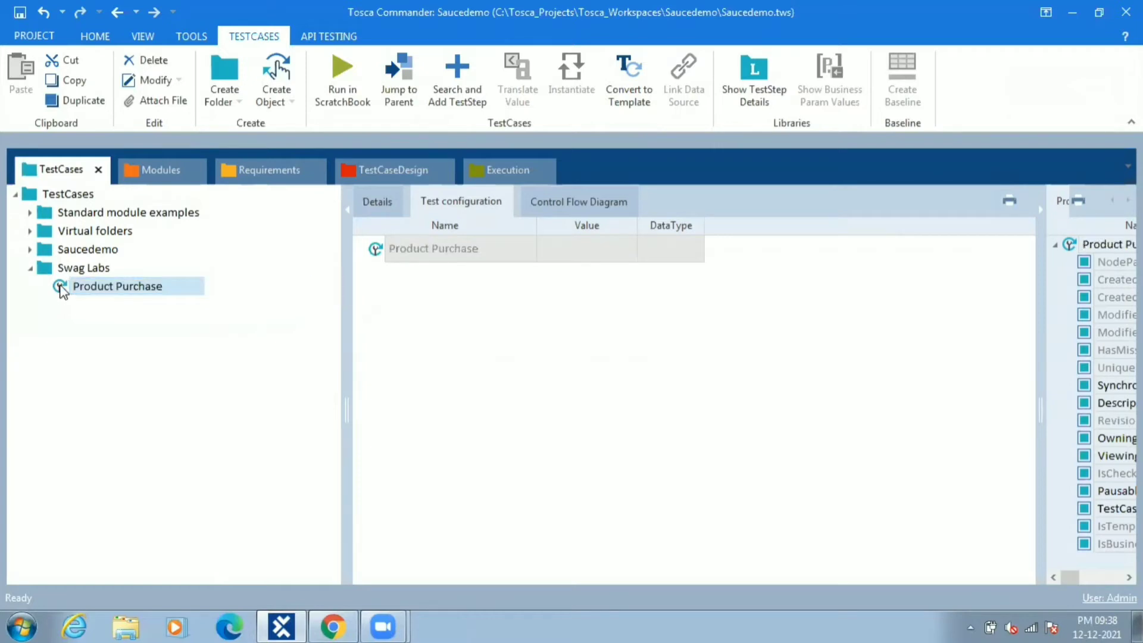
# Search the modules for "open" and add OpenUrl as a test step to the Product Purchase test case
pyautogui.rightClick(62, 288)
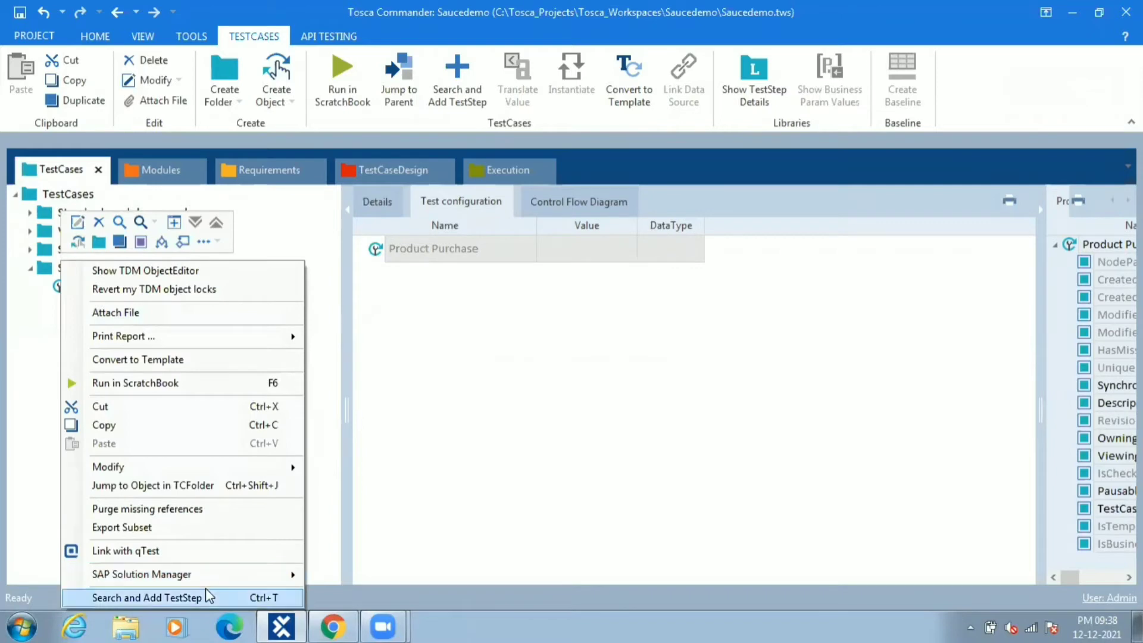
pyautogui.click(207, 596)
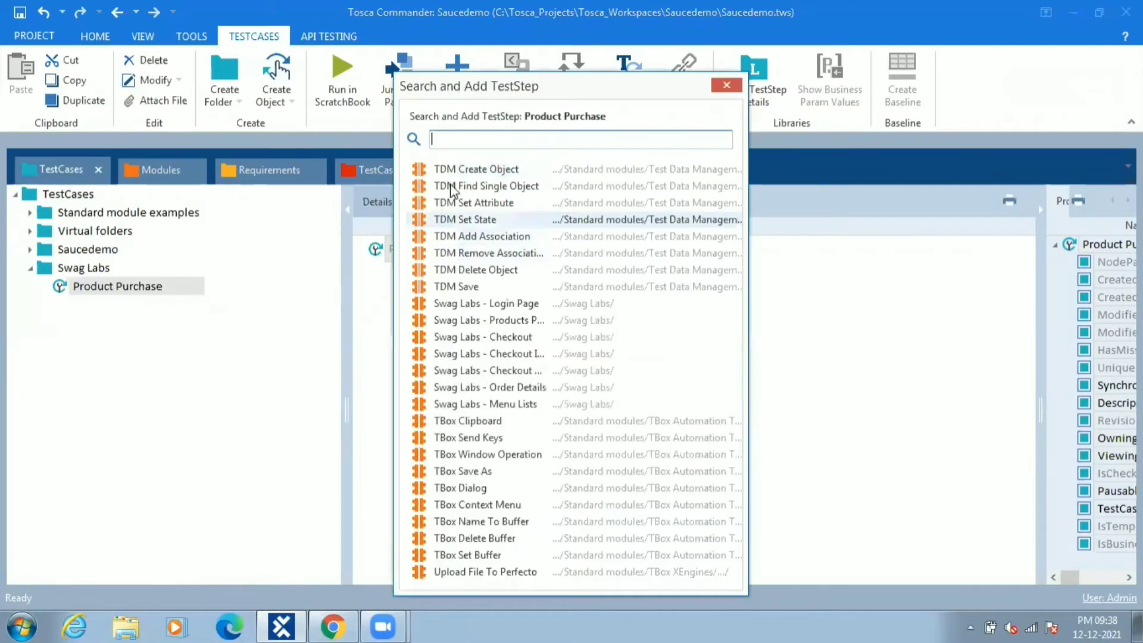
pyautogui.write('open')
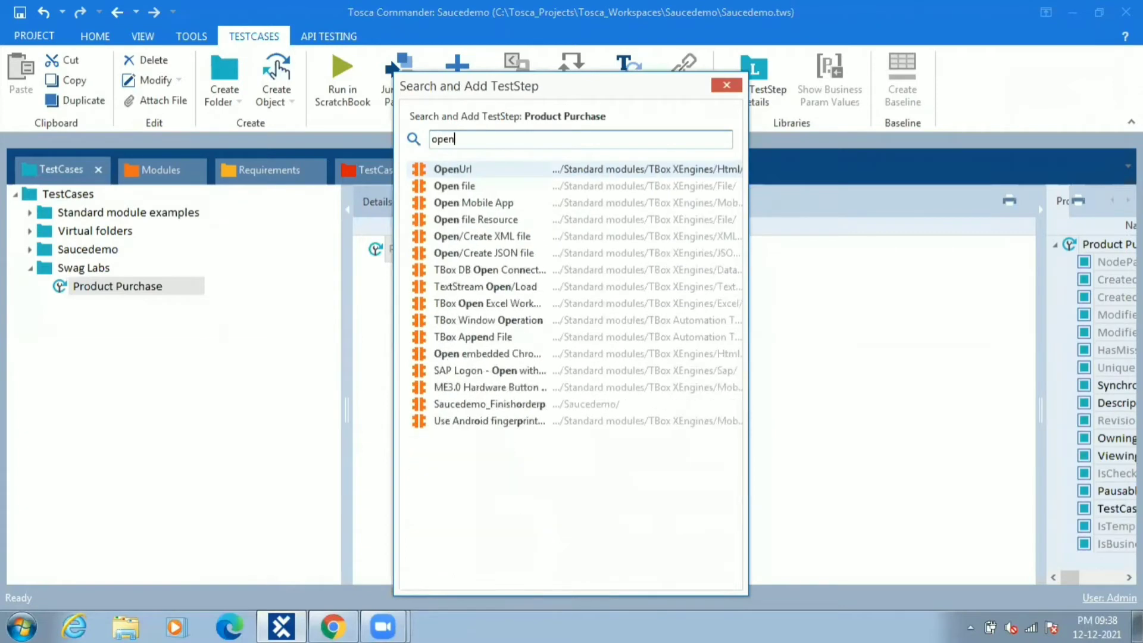
pyautogui.doubleClick(469, 170)
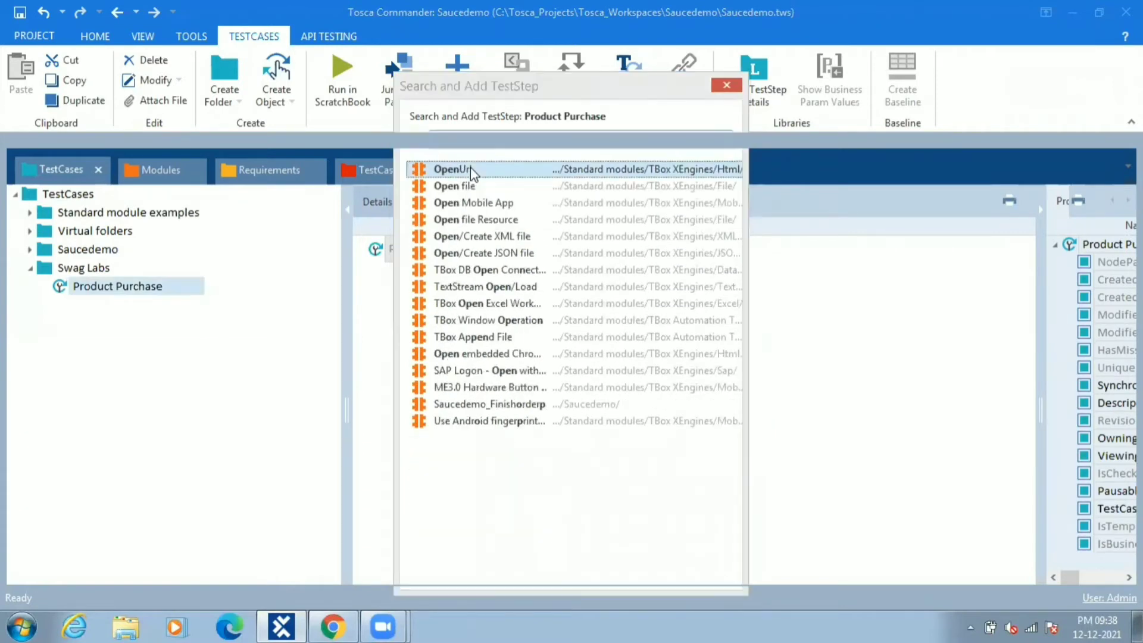
# Rename the OpenUrl test step Open Application
pyautogui.click(145, 305)
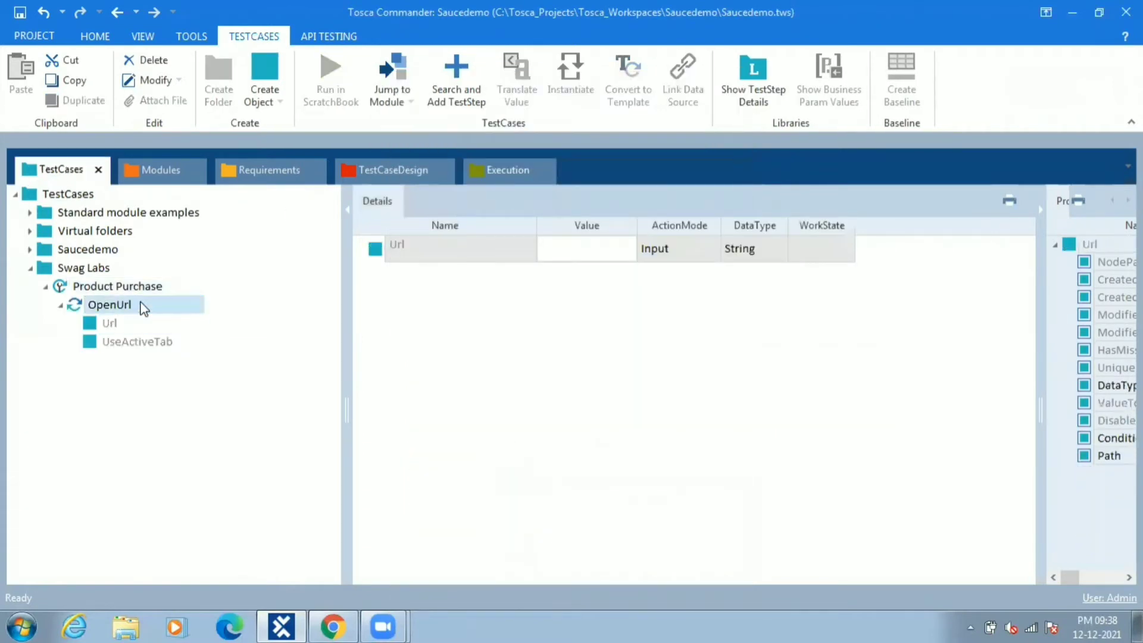
pyautogui.click(143, 306)
pyautogui.press('BackSpace')
pyautogui.press('BackSpace')
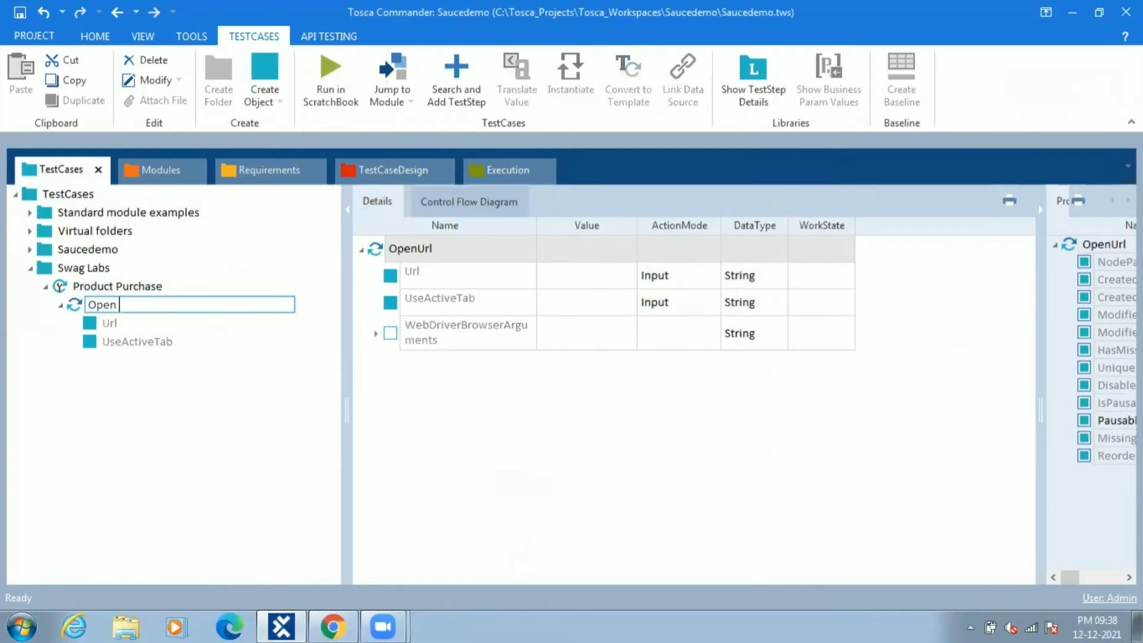
pyautogui.write('Application')
pyautogui.click(568, 284)
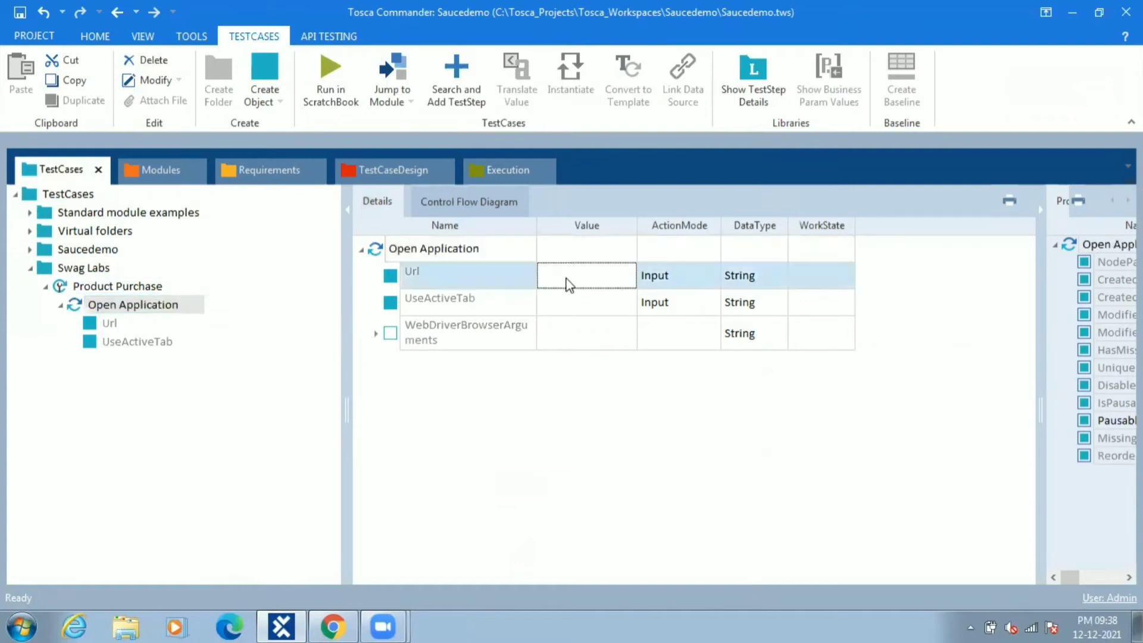
pyautogui.click(569, 283)
pyautogui.write('https://www.saucedemo.com/')
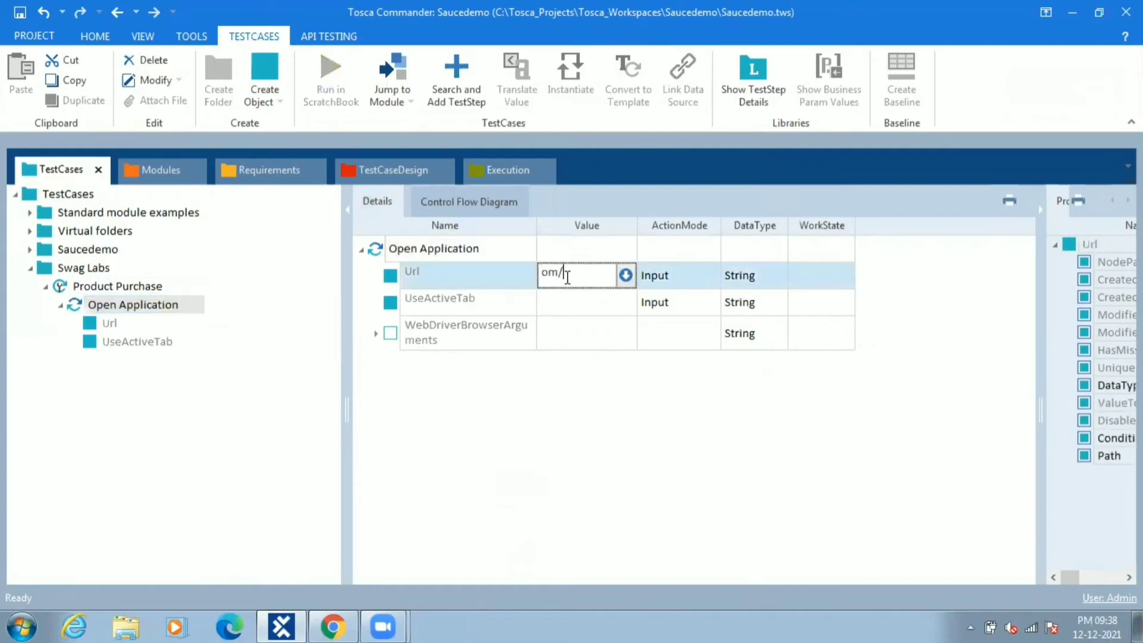
pyautogui.click(570, 304)
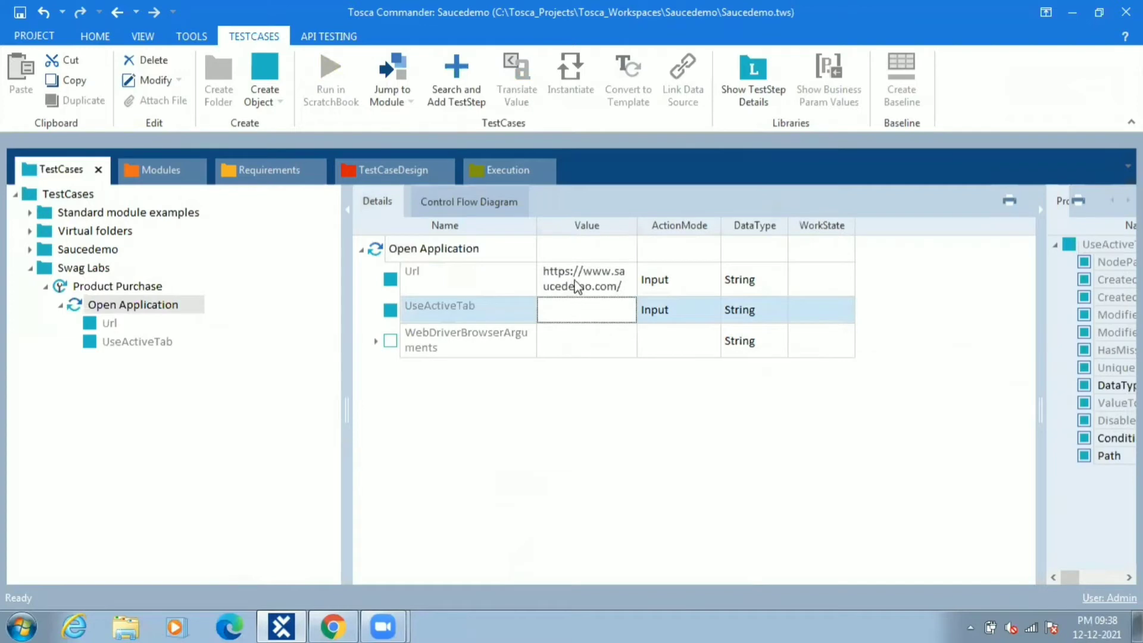
pyautogui.click(60, 307)
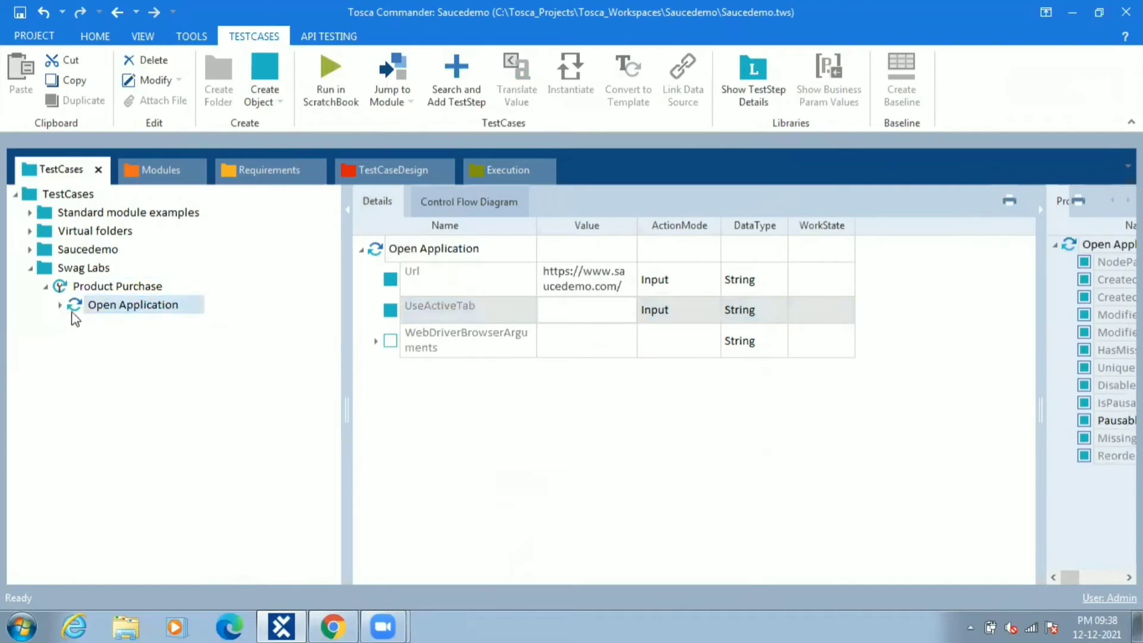
pyautogui.click(111, 288)
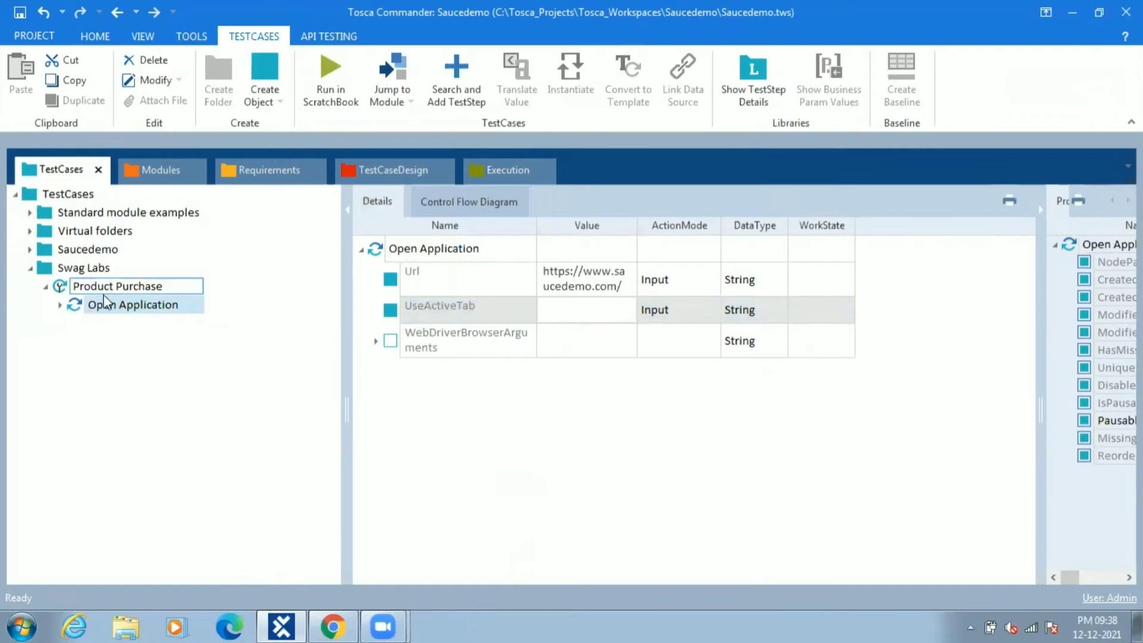
pyautogui.rightClick(72, 288)
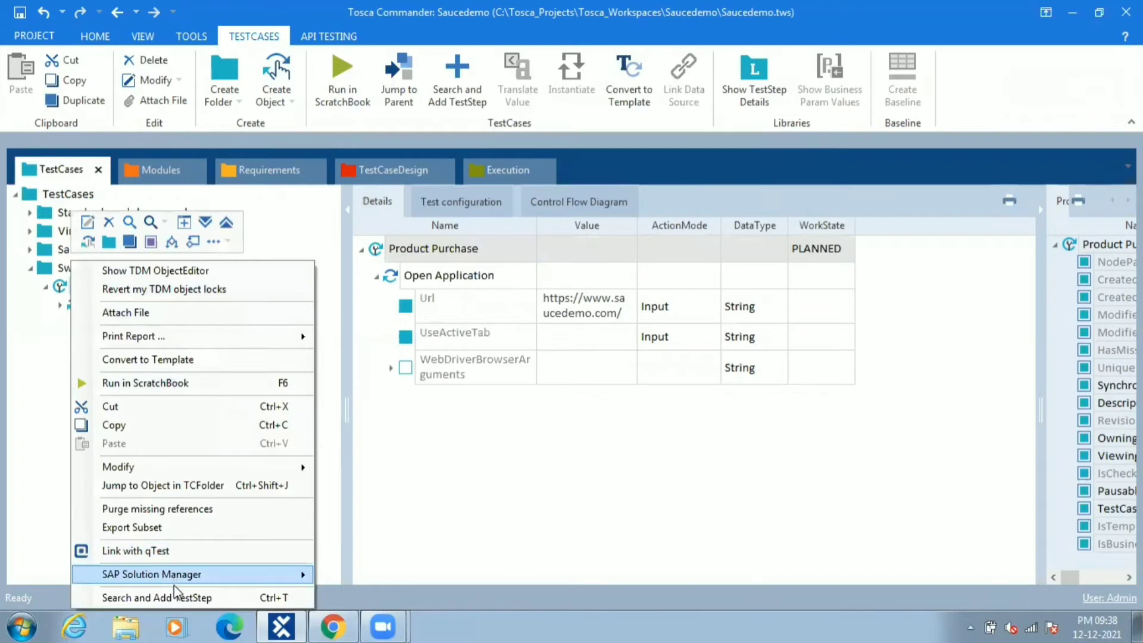
pyautogui.click(57, 288)
# Add the Swag Labs - Login Page module to the Product Purchase test case as a test step after Open Application
pyautogui.click(160, 170)
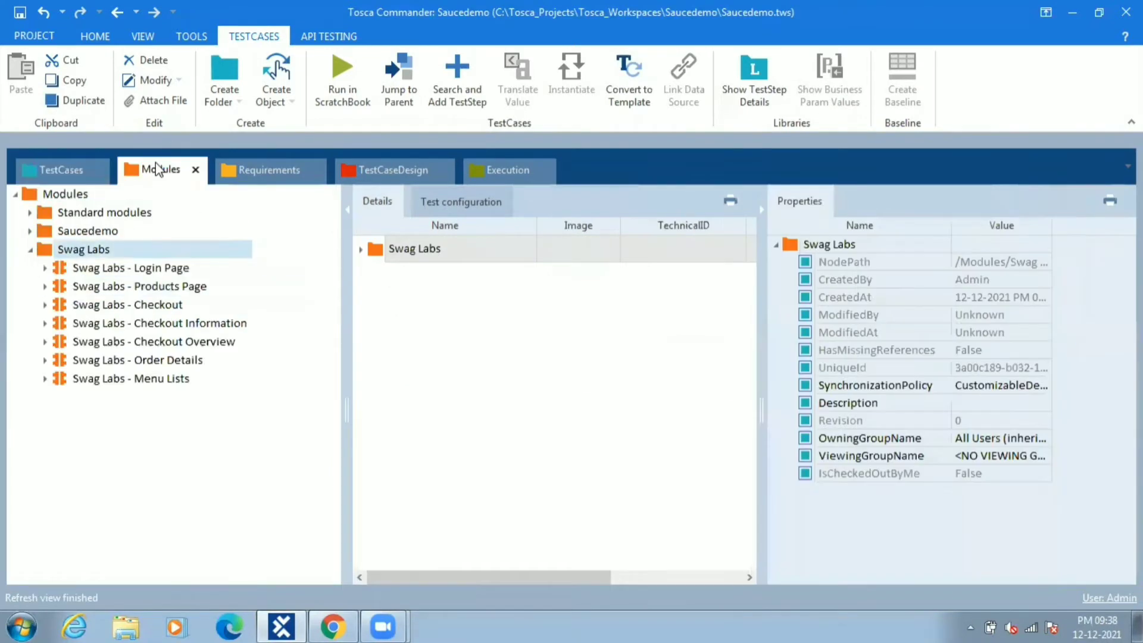
pyautogui.click(97, 270)
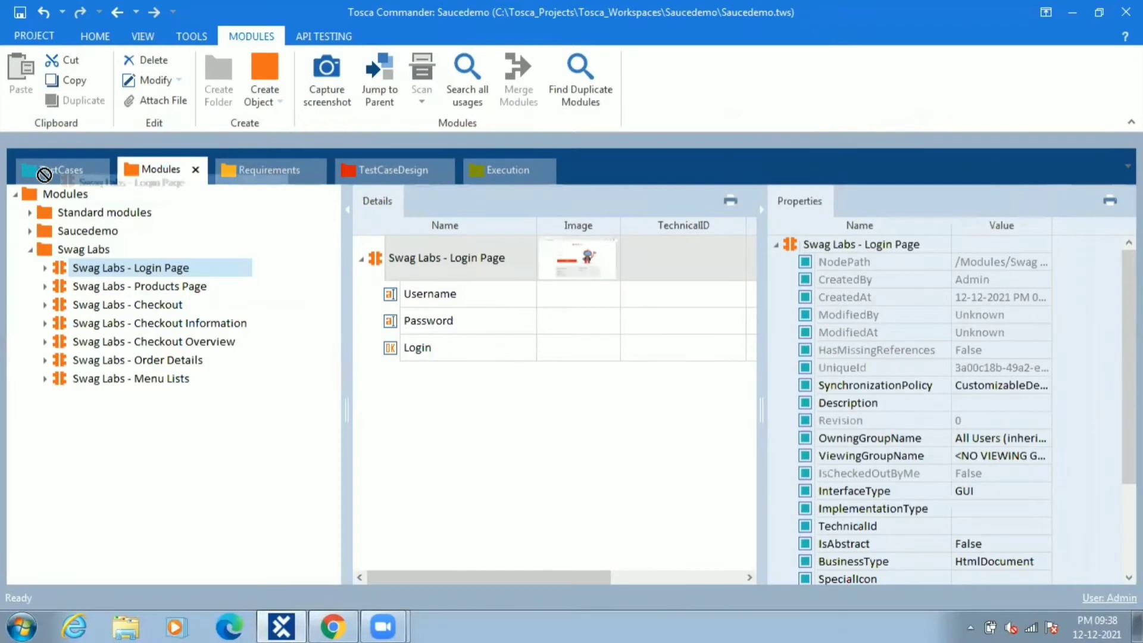
pyautogui.moveTo(44, 174); pyautogui.dragTo(74, 287)
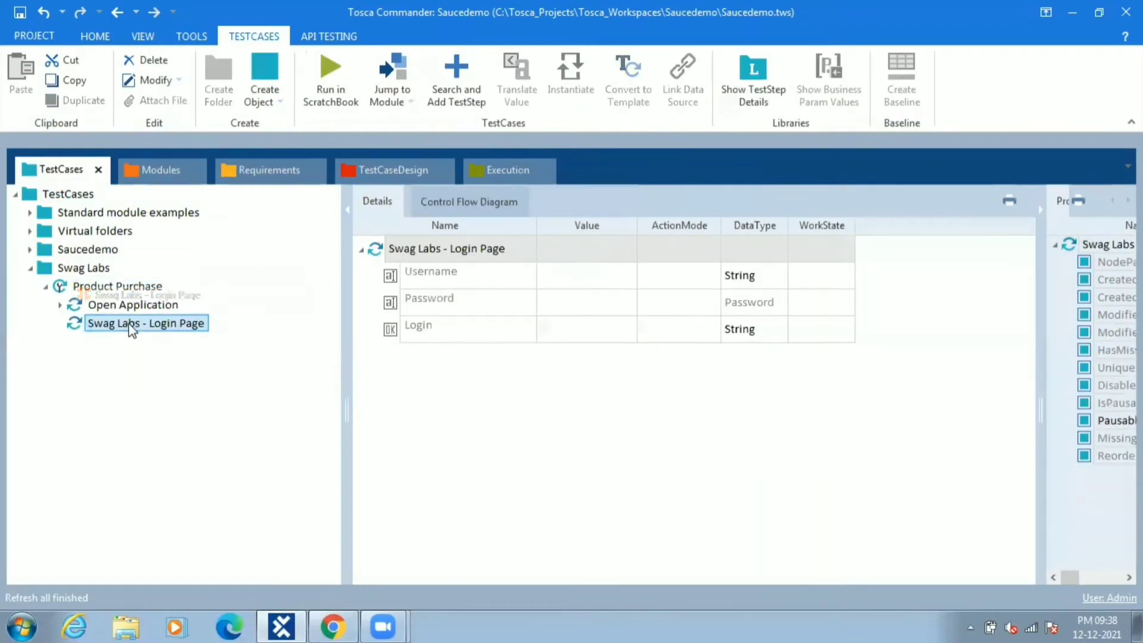
# Rename the Swag Labs - Login Page test step Peform Login
pyautogui.click(130, 325)
pyautogui.hotkey('ctrl', 'a')
pyautogui.write('P')
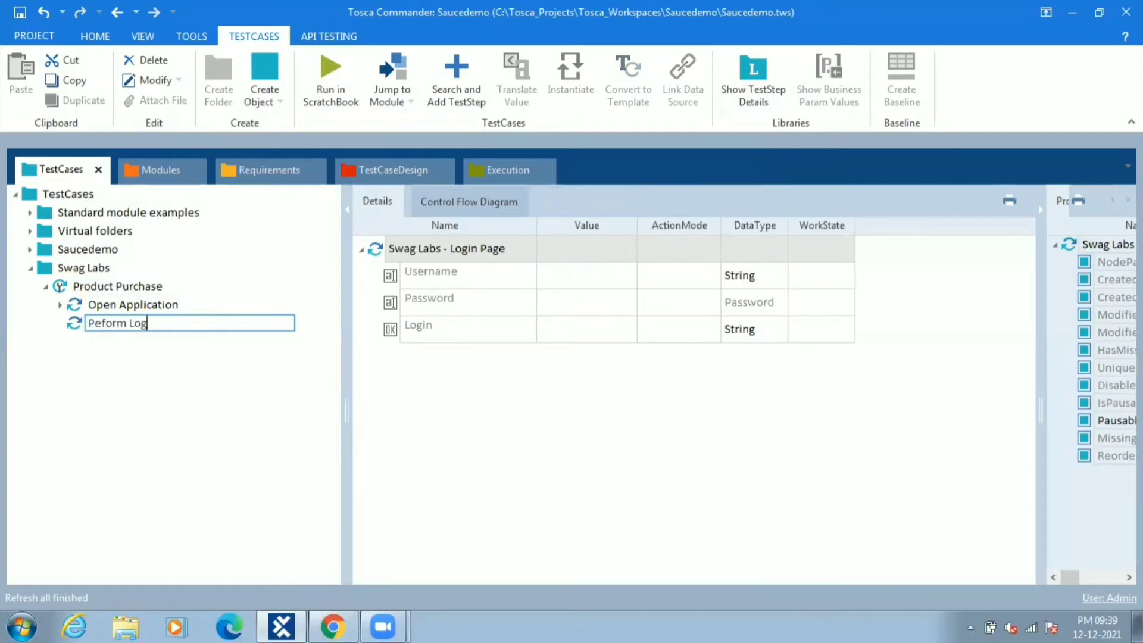
pyautogui.click(467, 272)
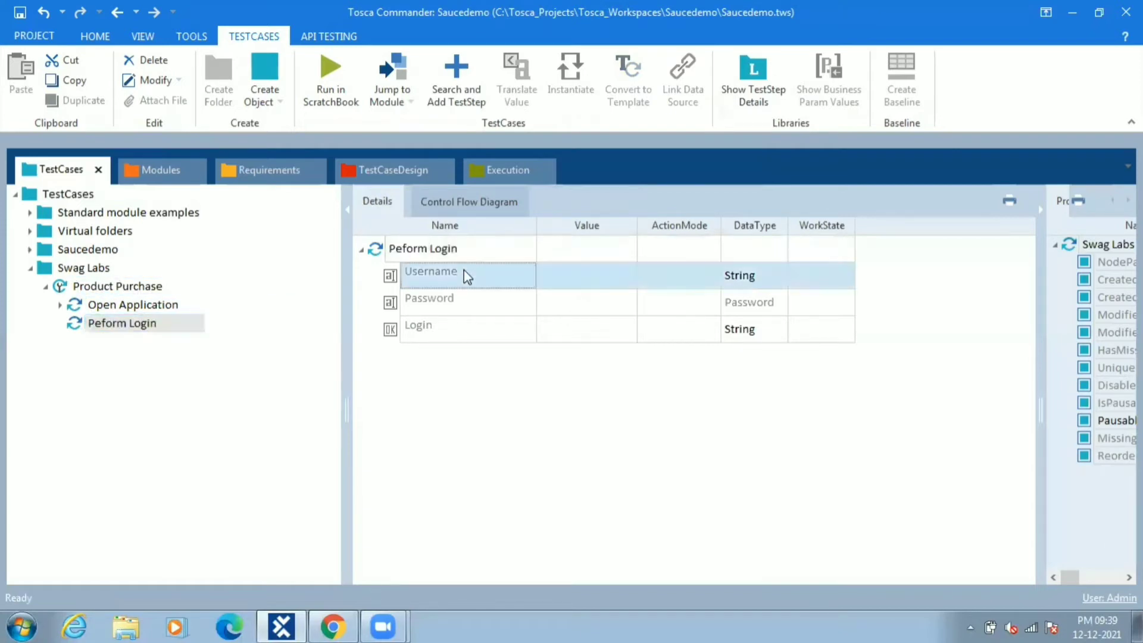
# Set the action mode of the Username row in the login step to WaitOn
pyautogui.click(662, 285)
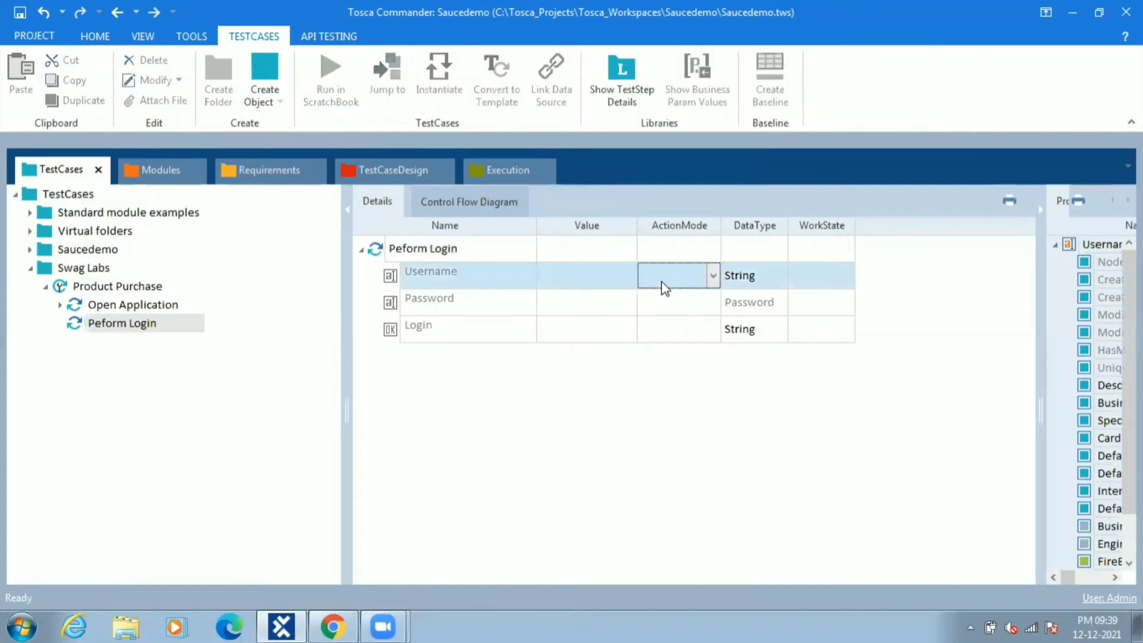
pyautogui.click(711, 283)
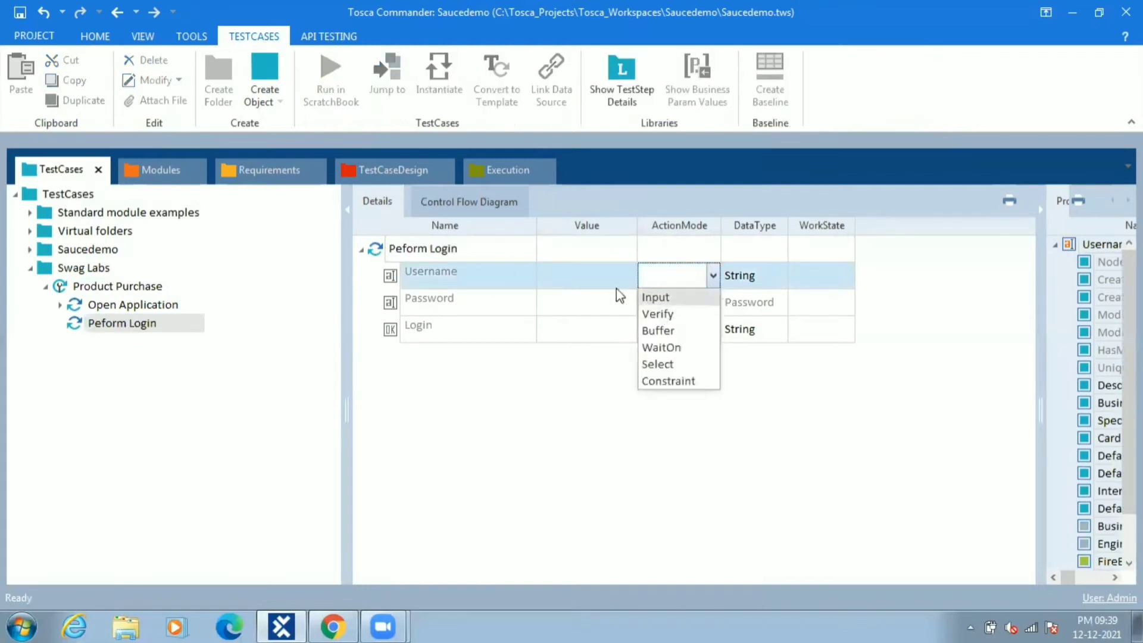
pyautogui.click(633, 274)
pyautogui.click(644, 277)
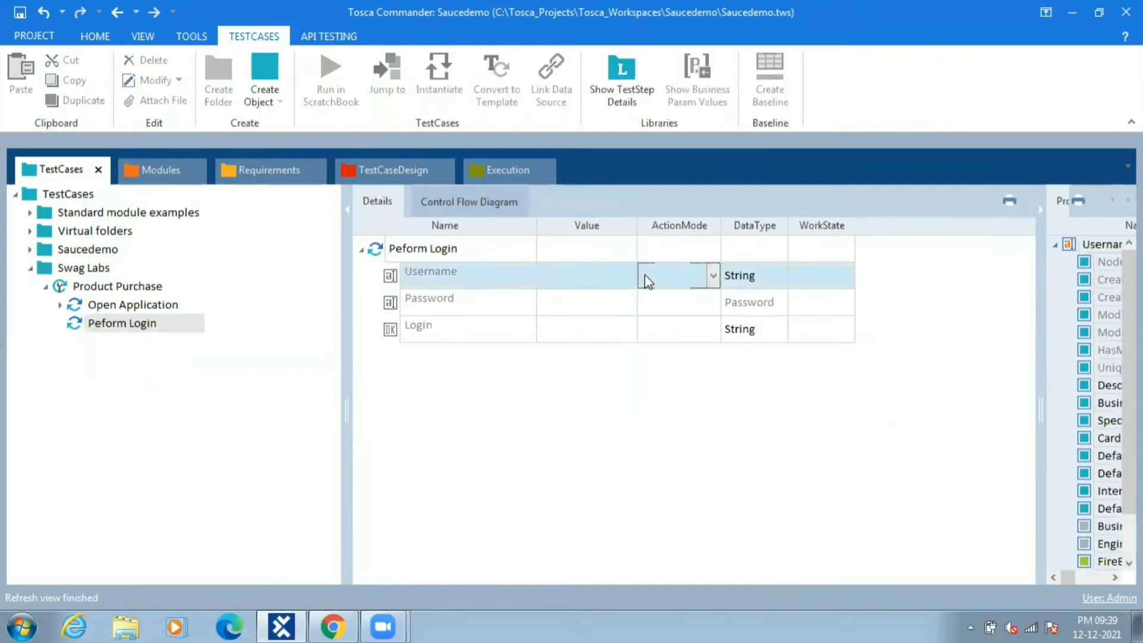
pyautogui.click(712, 276)
pyautogui.click(660, 347)
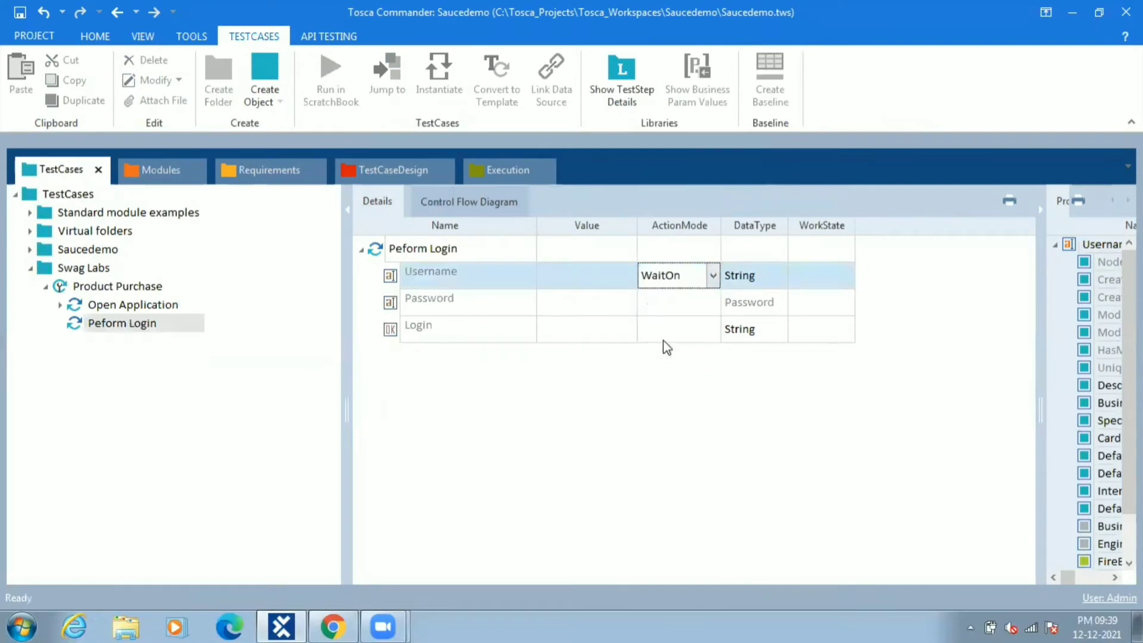
# Give the Username WaitOn row the condition Exists == True as its value
pyautogui.click(616, 284)
pyautogui.click(625, 277)
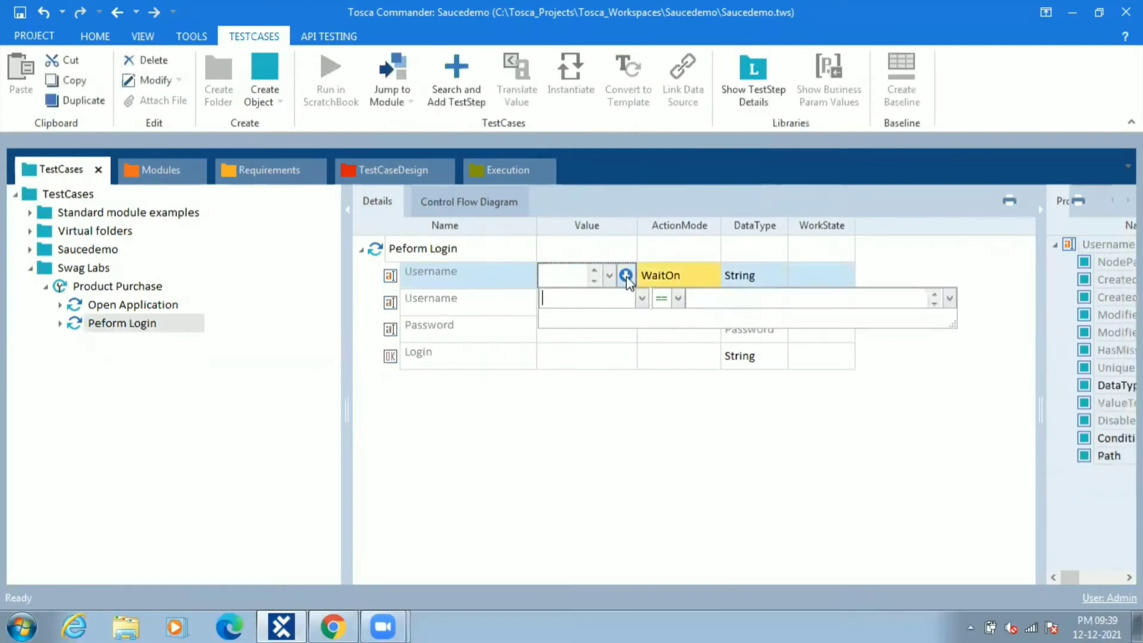
pyautogui.write('Exists')
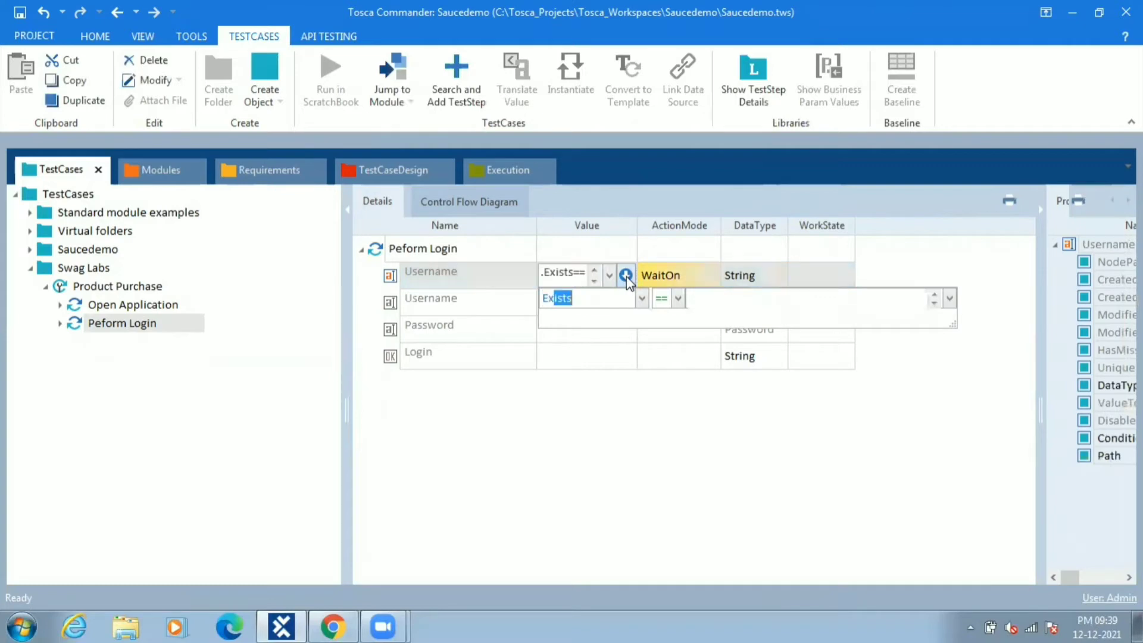
pyautogui.press('Tab')
pyautogui.press('Tab')
pyautogui.write('True')
pyautogui.click(458, 345)
pyautogui.click(456, 340)
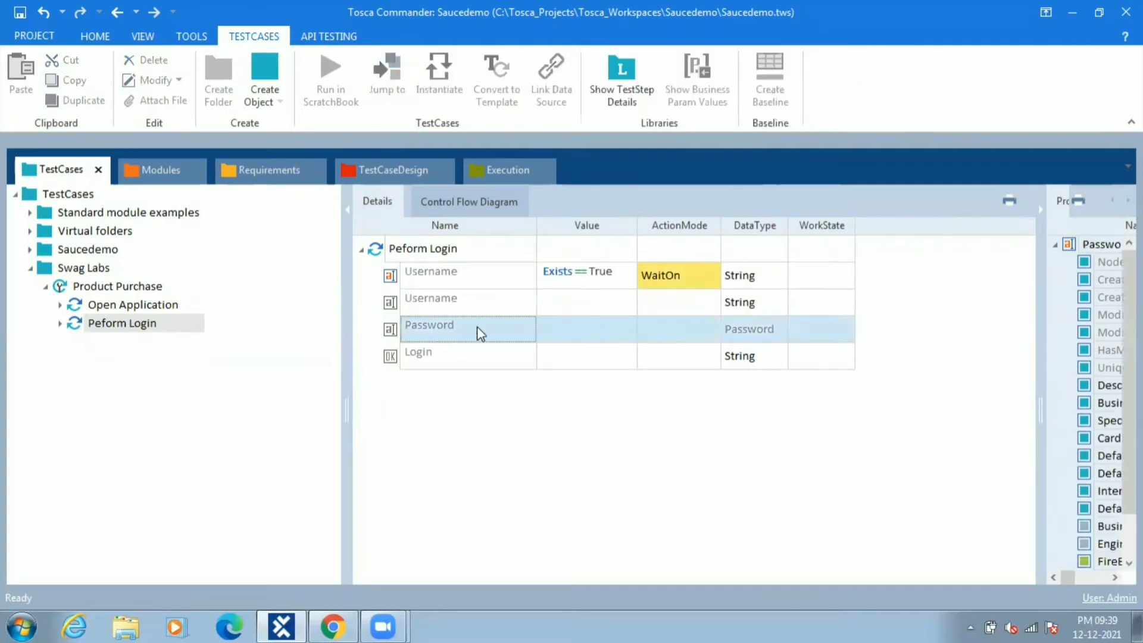
# Copy the username standard_user from the Swag Labs login page in Chrome into the second Username row's value in the Tosca login step
pyautogui.click(595, 307)
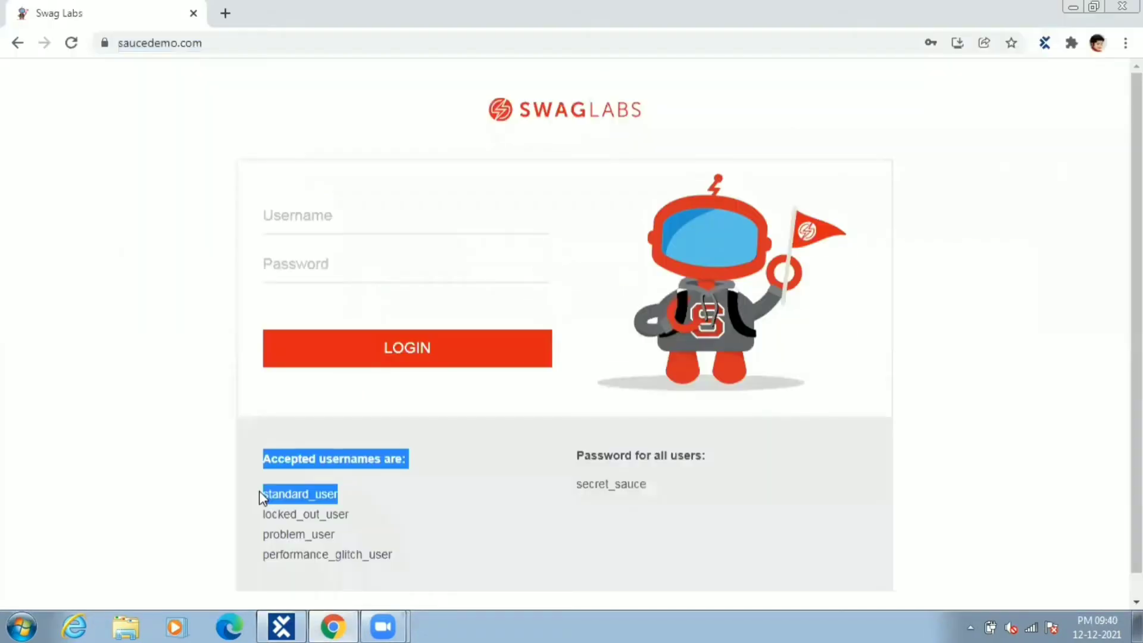
pyautogui.moveTo(260, 493); pyautogui.dragTo(338, 492)
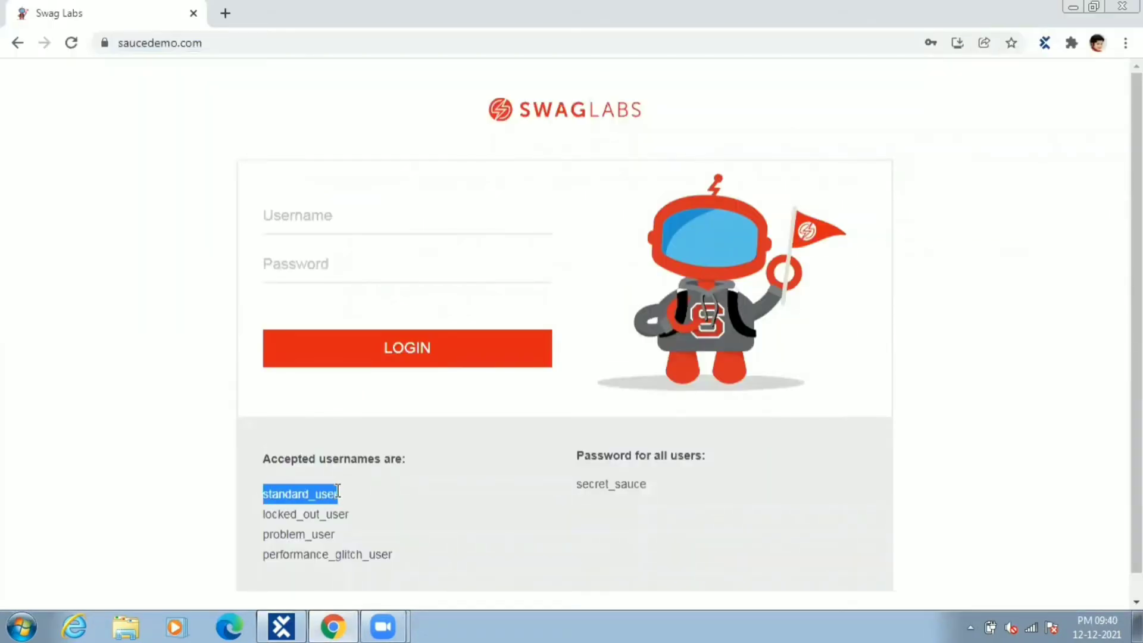
pyautogui.hotkey('alt', 'Tab')
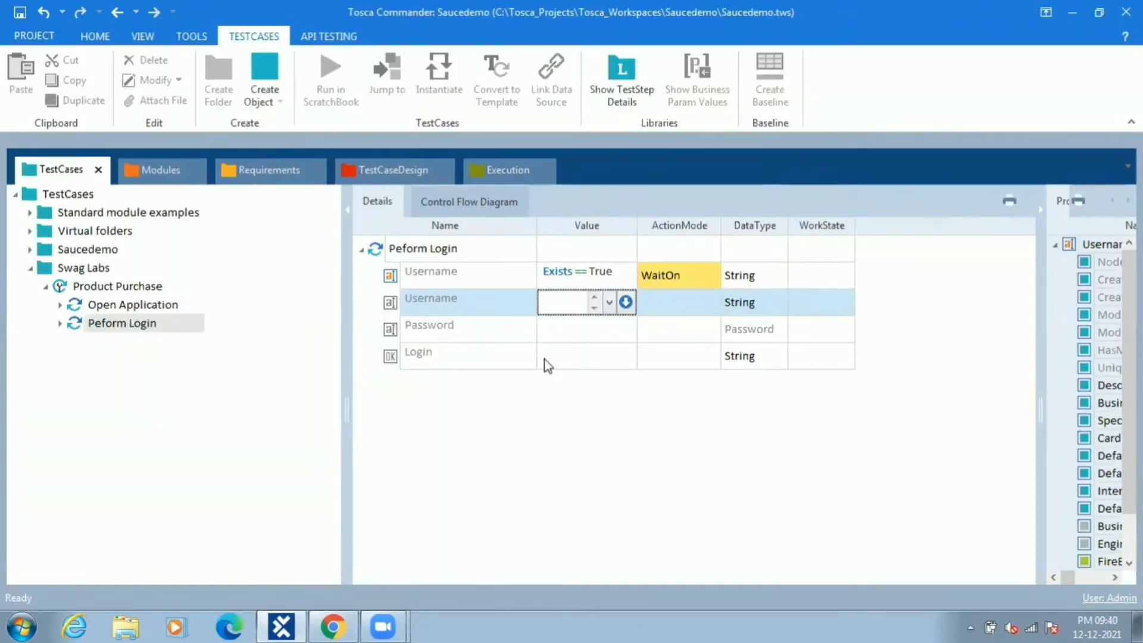
pyautogui.hotkey('ctrl', 'v')
pyautogui.press('Return')
# Copy the password from the Swag Labs login page in Chrome into the Password row's value in the Tosca login step
pyautogui.hotkey('alt', 'Tab')
pyautogui.moveTo(576, 484); pyautogui.dragTo(648, 487)
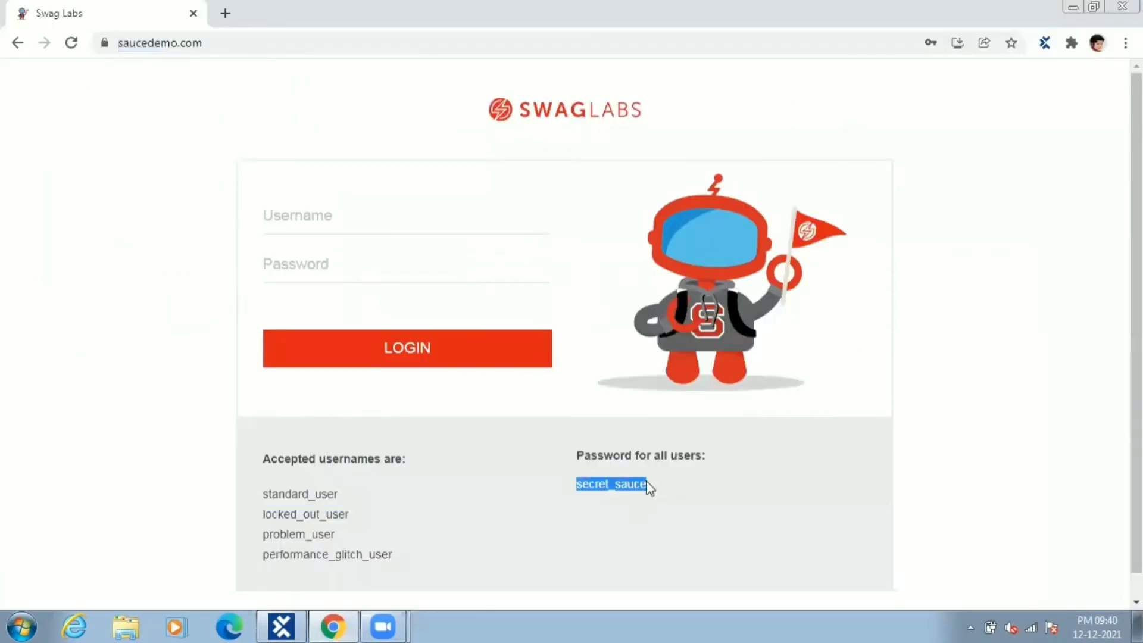
pyautogui.hotkey('alt', 'Tab')
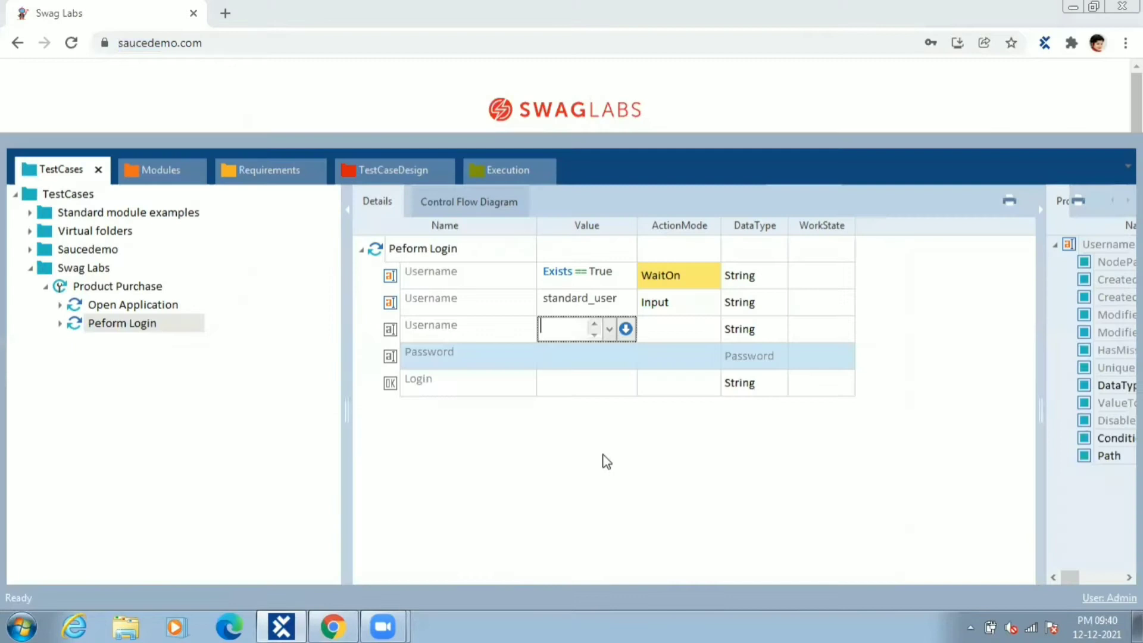
pyautogui.click(555, 356)
pyautogui.click(555, 356)
pyautogui.hotkey('ctrl', 'v')
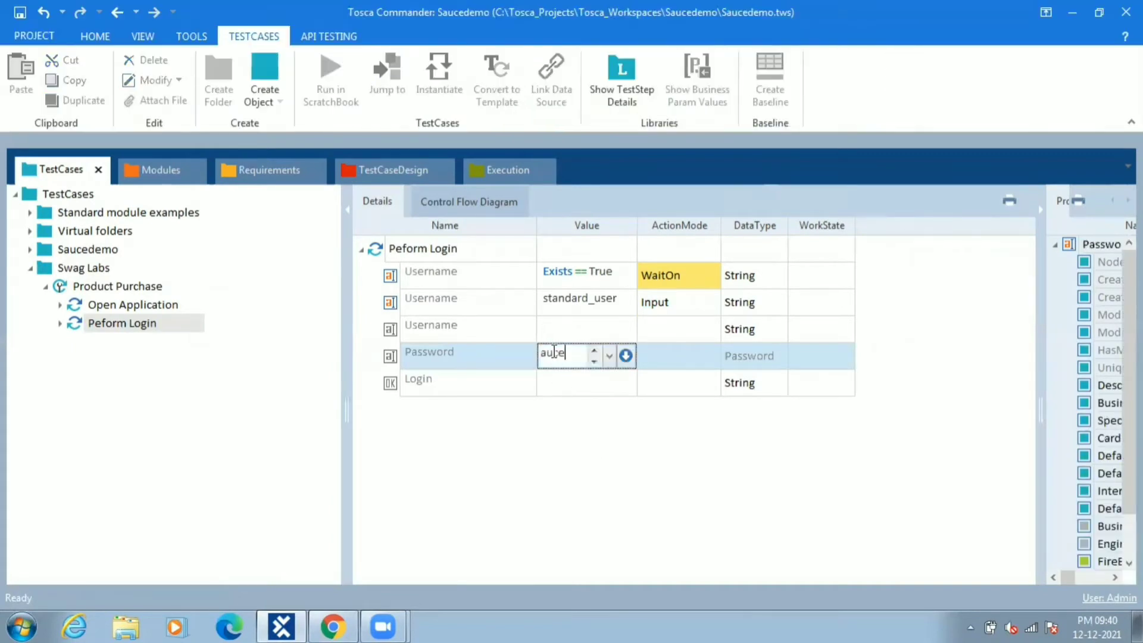
pyautogui.press('Return')
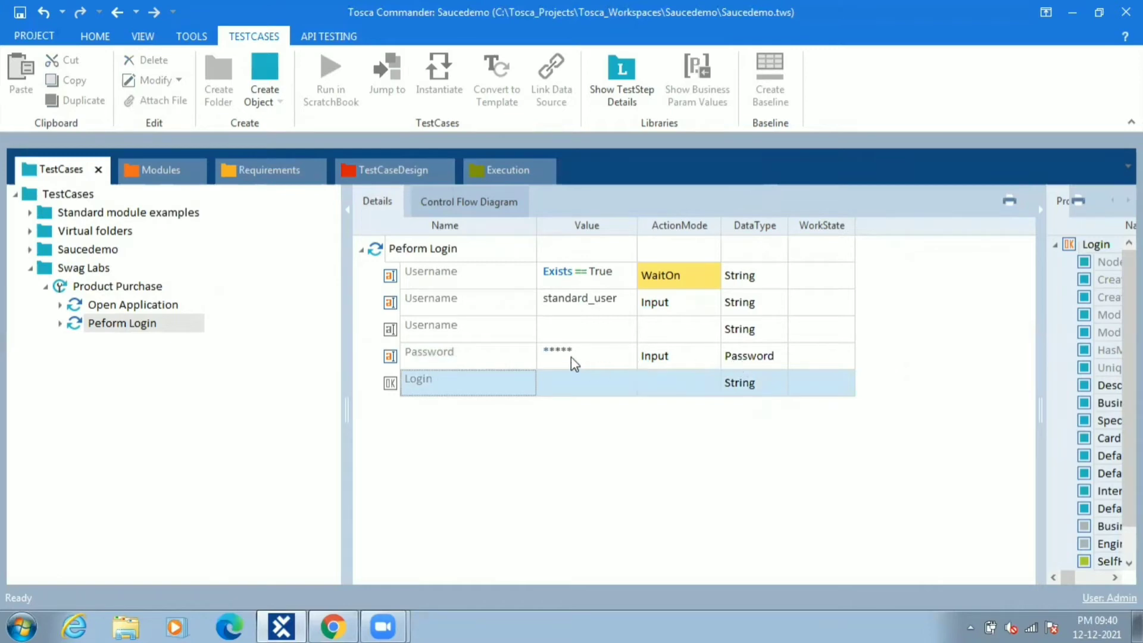
# Give the Login button row of the login step the value {Click}
pyautogui.click(571, 388)
pyautogui.click(570, 386)
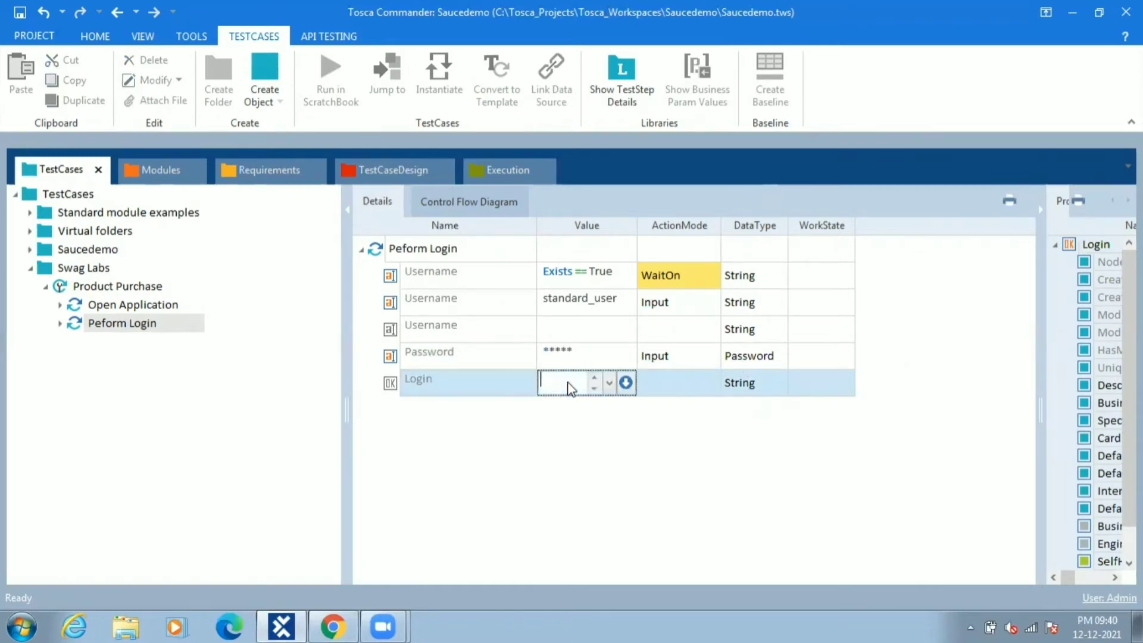
pyautogui.write('{Click')
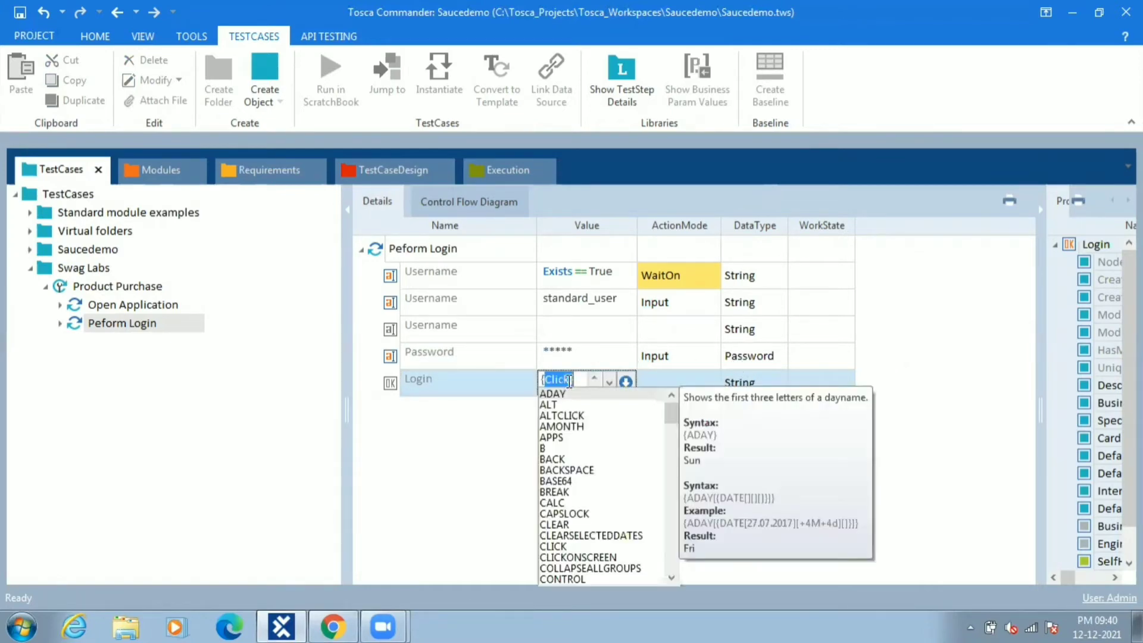
pyautogui.click(670, 376)
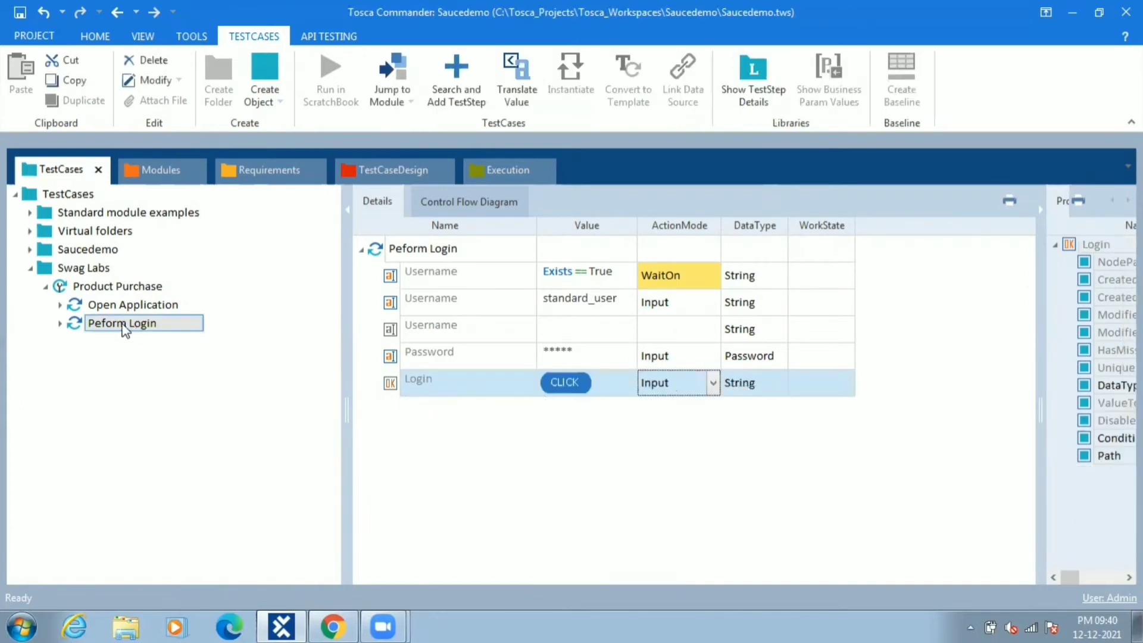
# Add a Browser test configuration parameter with the value Chrome to the Product Purchase test case
pyautogui.click(62, 289)
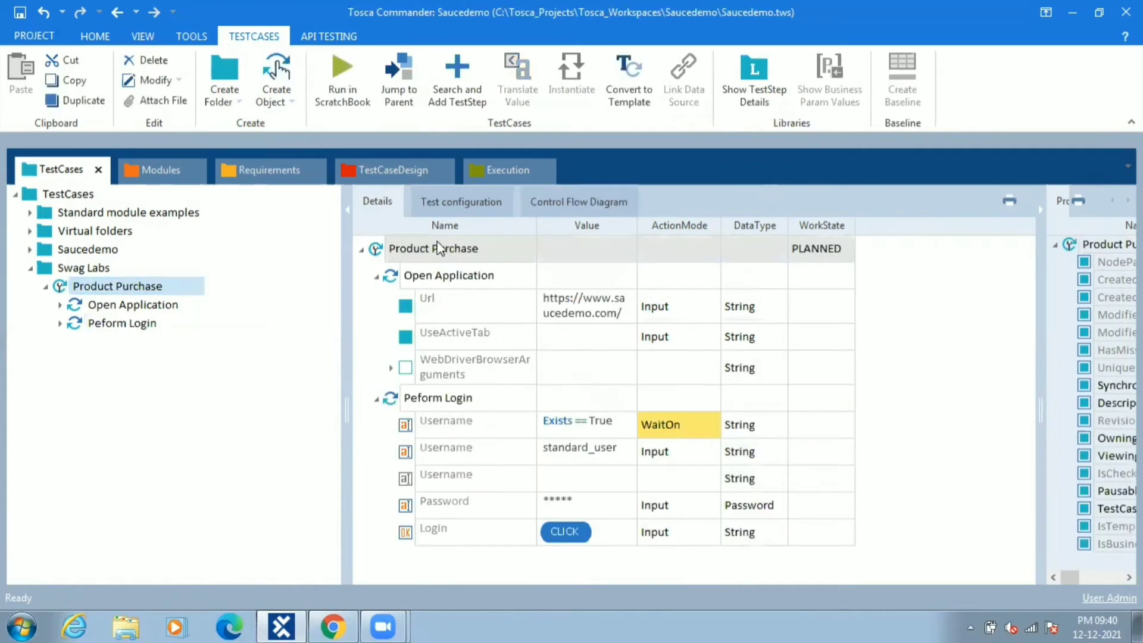
pyautogui.click(451, 207)
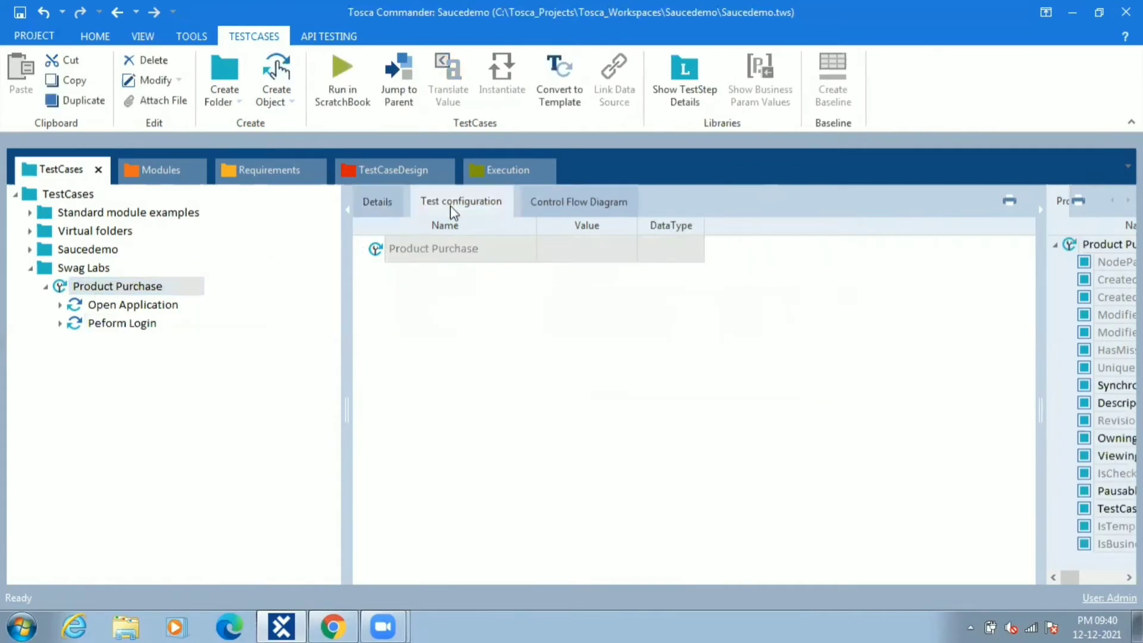
pyautogui.rightClick(379, 252)
pyautogui.click(459, 234)
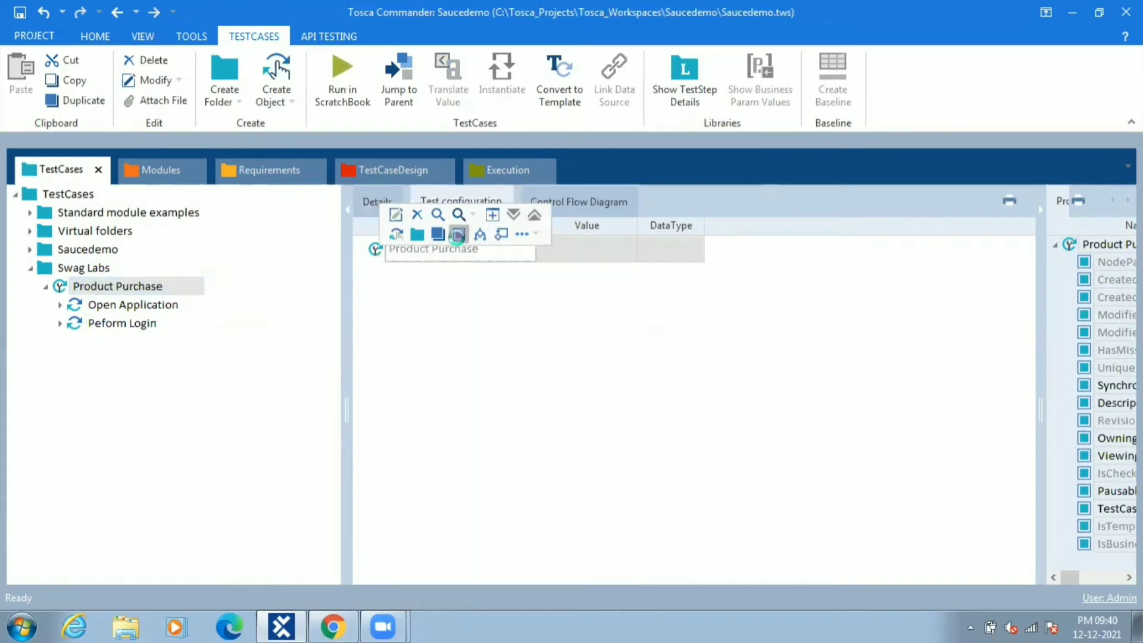
pyautogui.write('Browser')
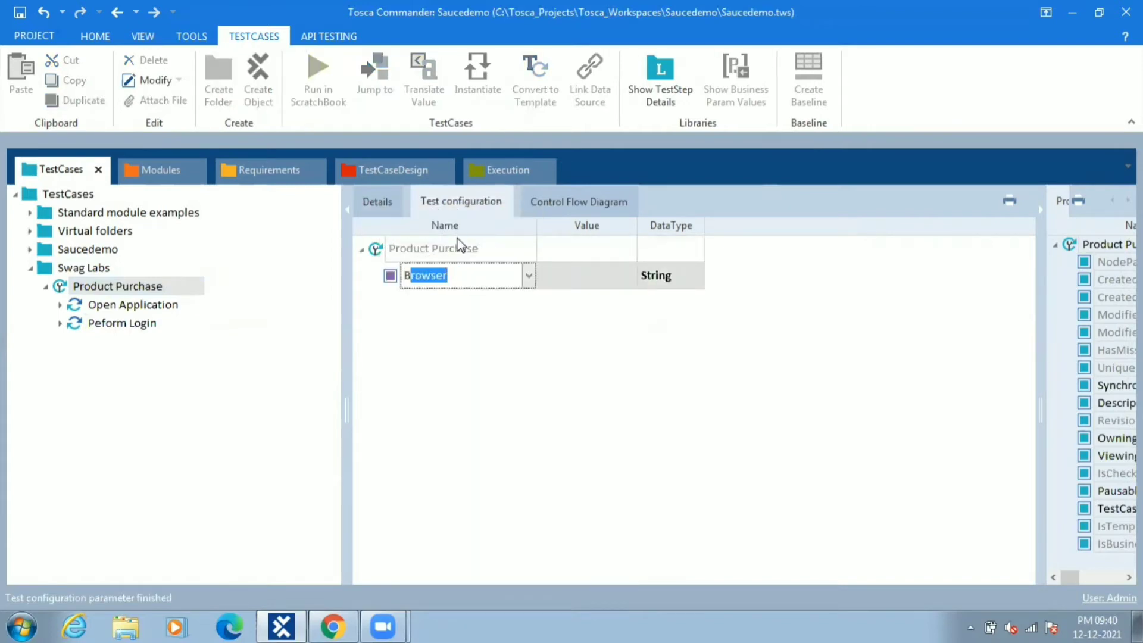
pyautogui.press('Tab')
pyautogui.click(629, 276)
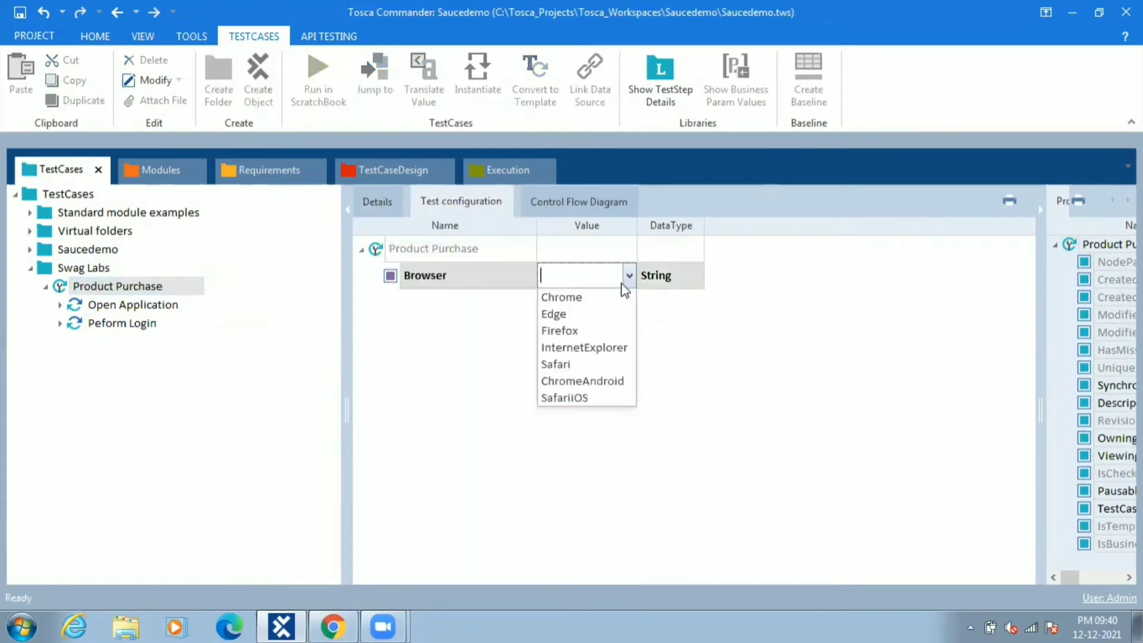
pyautogui.click(584, 297)
pyautogui.click(561, 311)
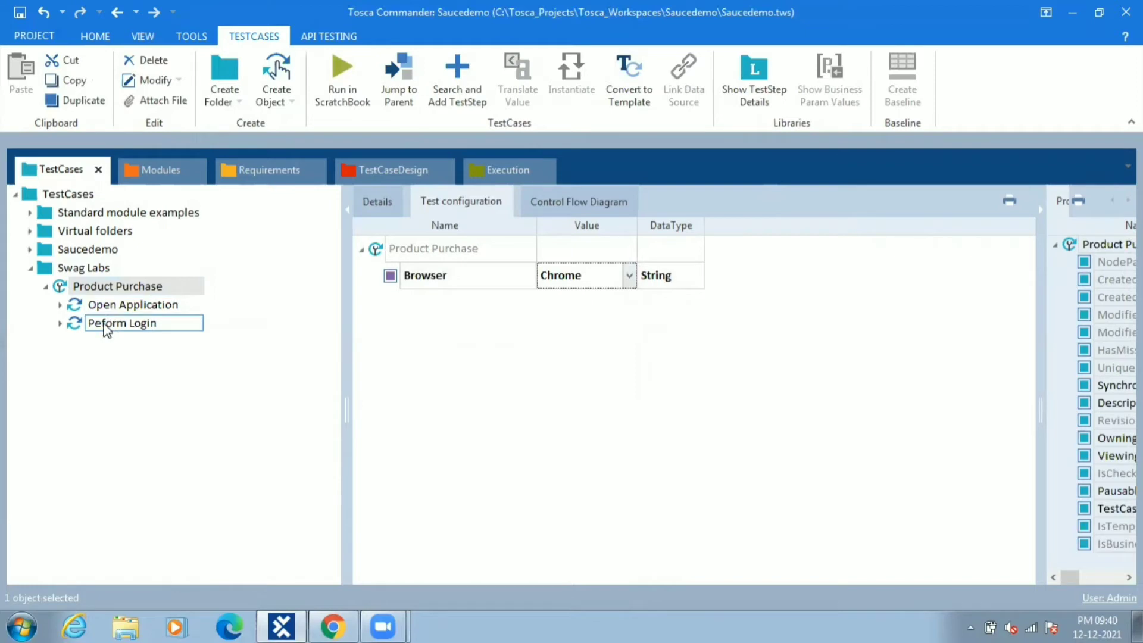
# Close the open Swag Labs Chrome window, run the Product Purchase test case in ScratchBook and close its results
pyautogui.click(65, 288)
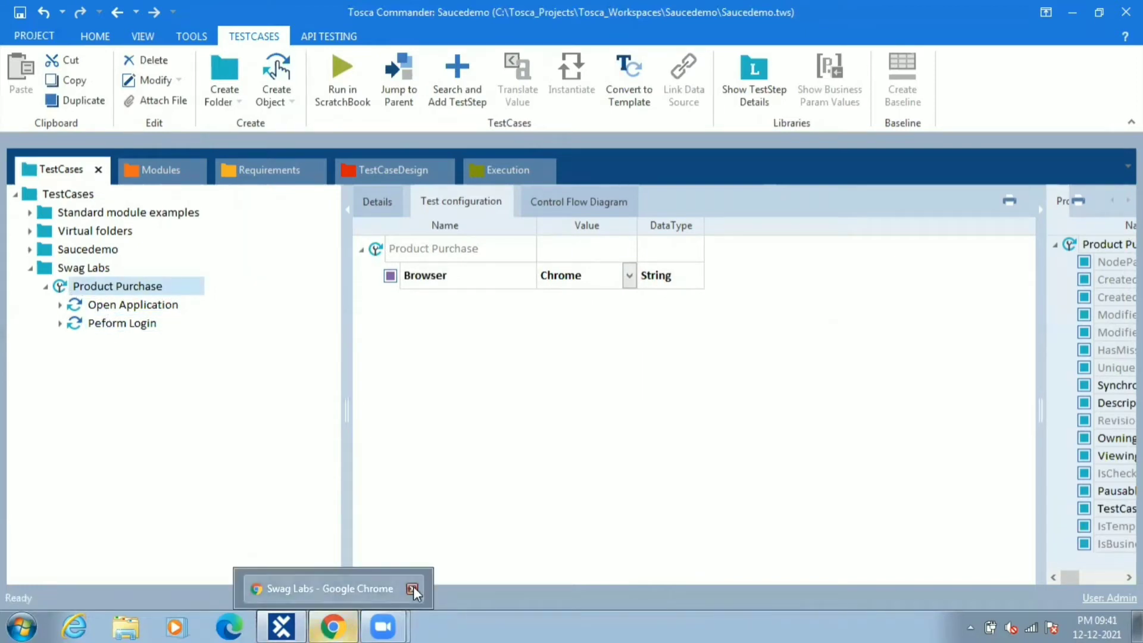
pyautogui.click(413, 587)
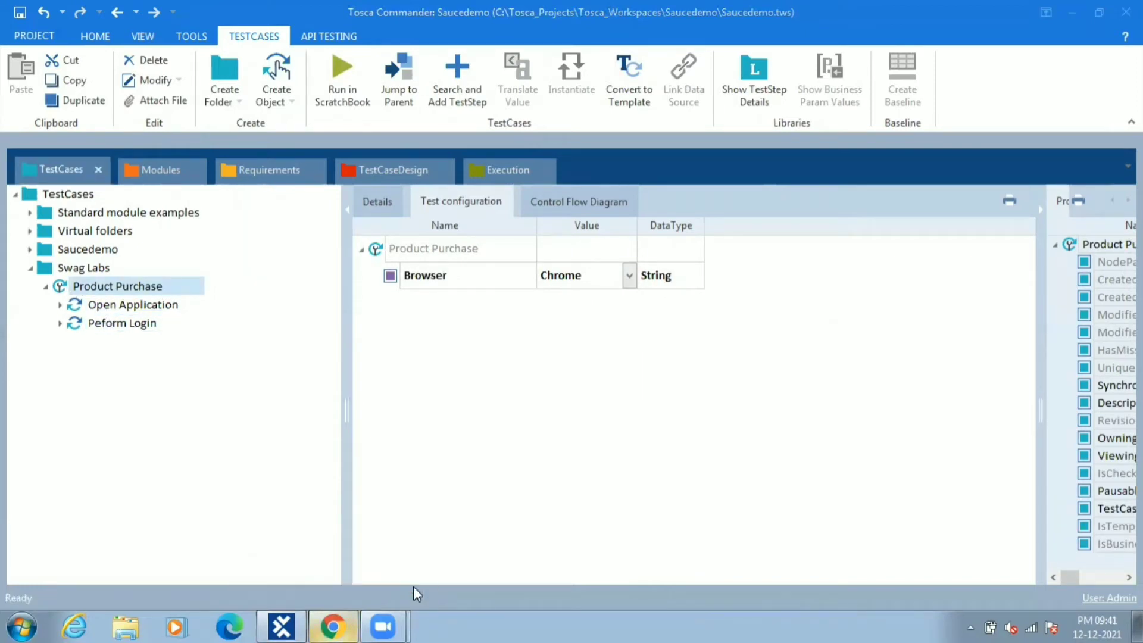
pyautogui.rightClick(65, 288)
pyautogui.click(121, 365)
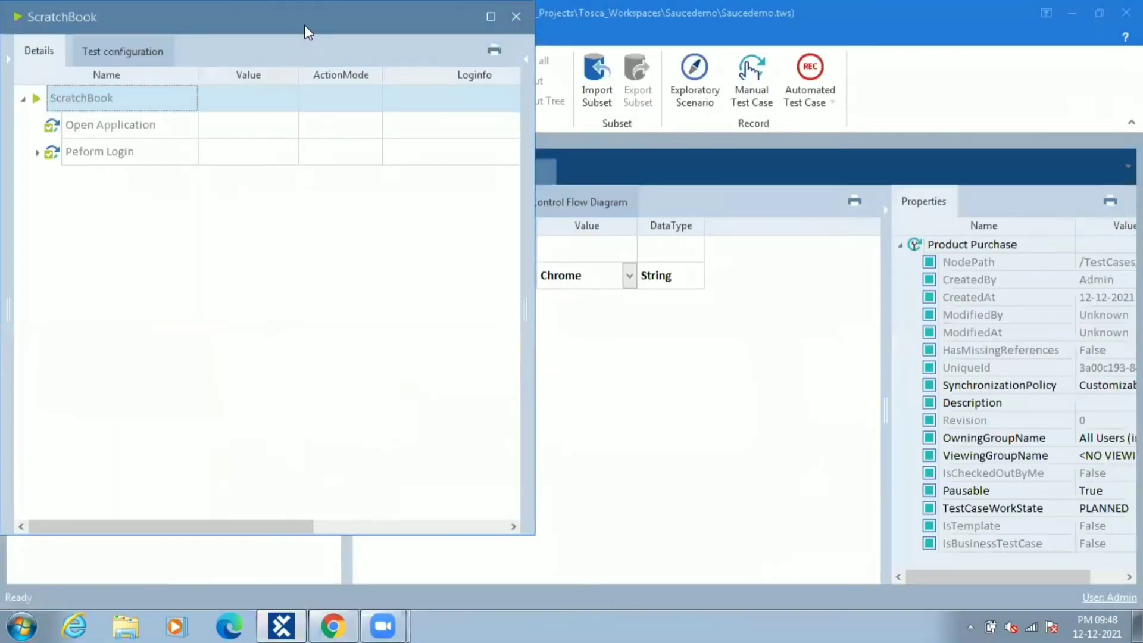
pyautogui.moveTo(305, 24); pyautogui.dragTo(308, 93)
pyautogui.click(515, 81)
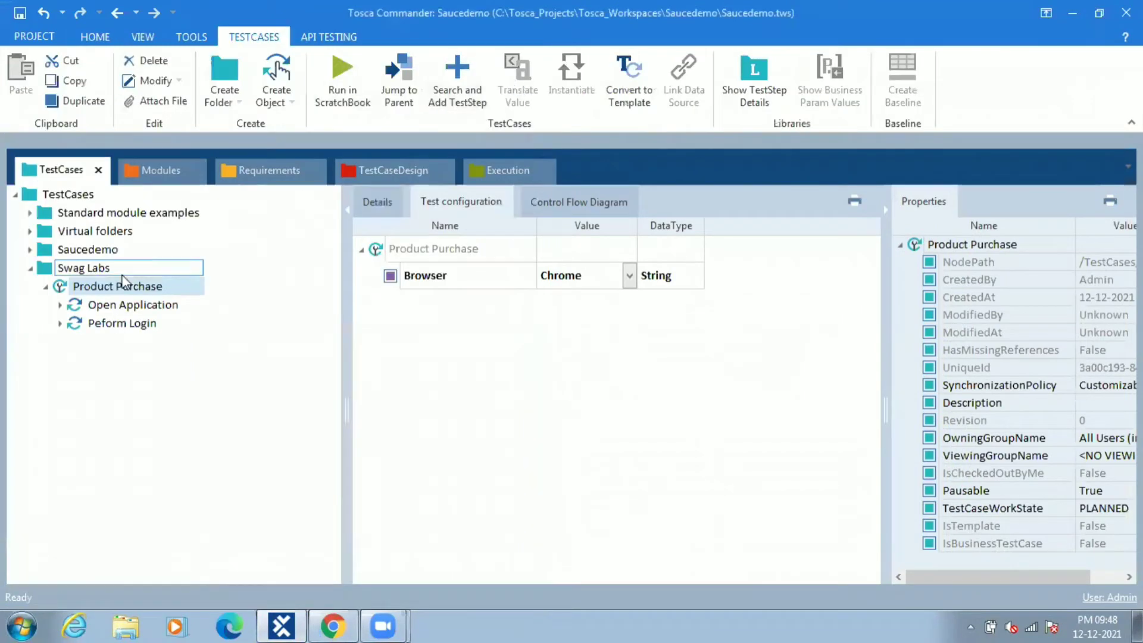
# Add the Swag Labs - Products Page module to the Product Purchase test case as a test step after Peform Login
pyautogui.rightClick(60, 287)
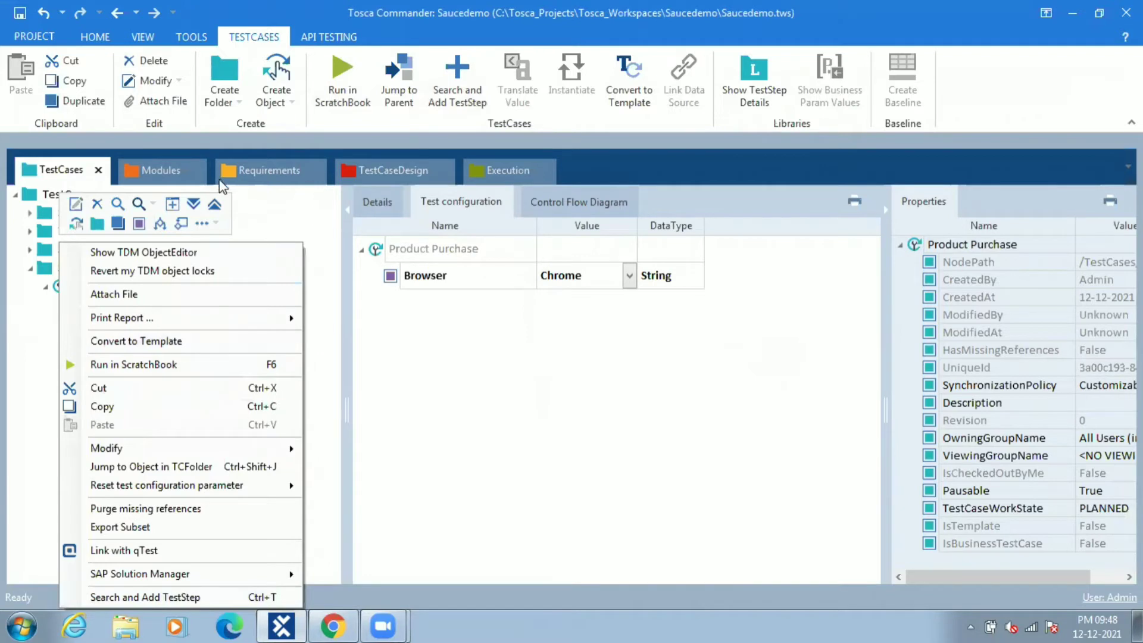
pyautogui.click(170, 169)
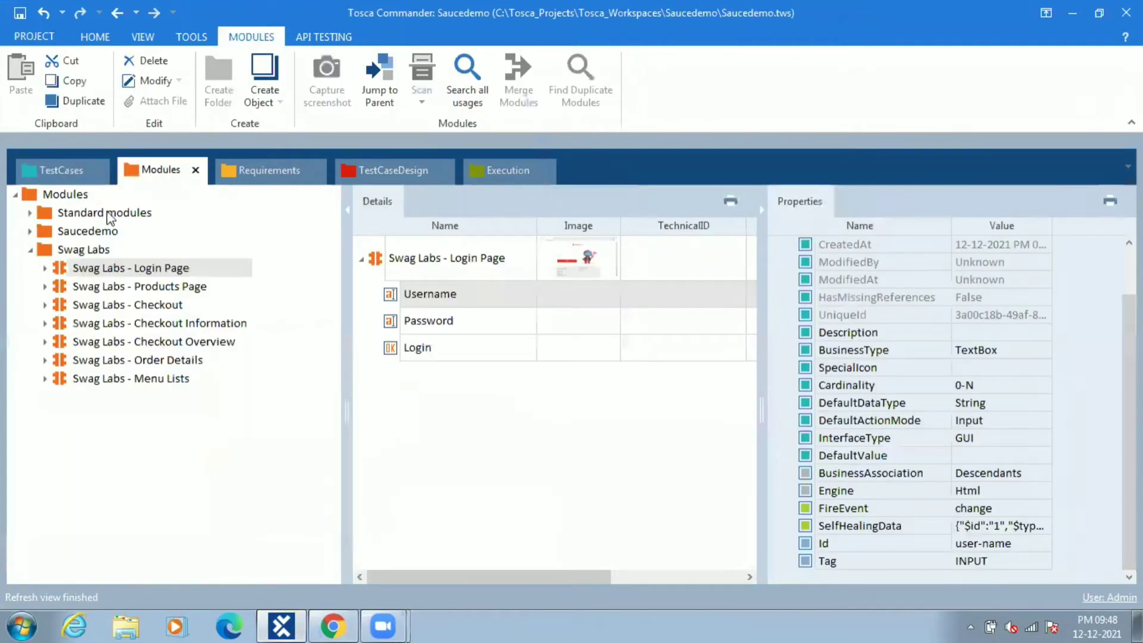
pyautogui.click(119, 290)
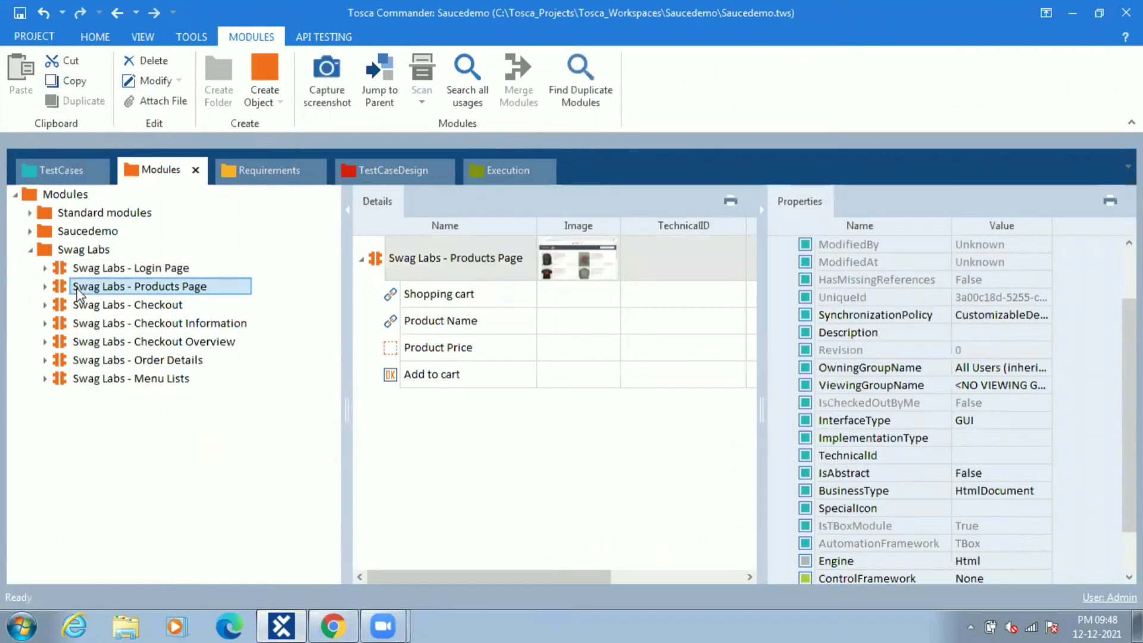
pyautogui.moveTo(60, 290)
pyautogui.mouseDown()
pyautogui.moveTo(61, 199)
pyautogui.moveTo(56, 174)
pyautogui.moveTo(41, 167)
pyautogui.moveTo(66, 286)
pyautogui.mouseUp()
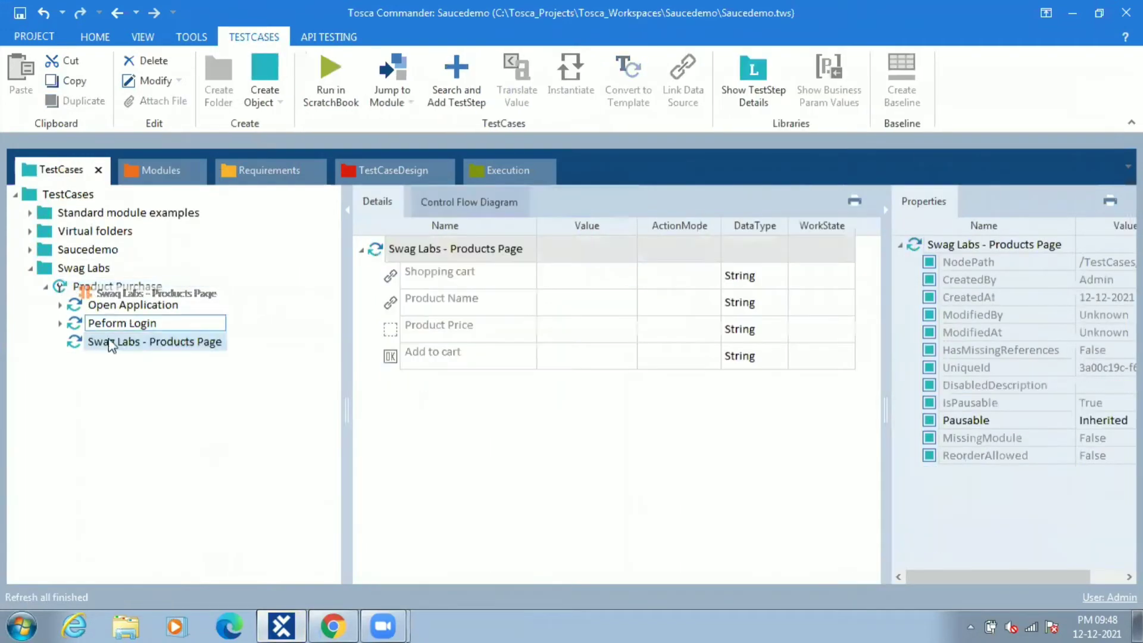
# Rename the Swag Labs - Products Page test step Choose the Product
pyautogui.click(147, 341)
pyautogui.hotkey('ctrl', 'a')
pyautogui.write('Choose the Product')
# Set the action mode of the Product Price row in the Choose the Product step to Verify
pyautogui.click(581, 330)
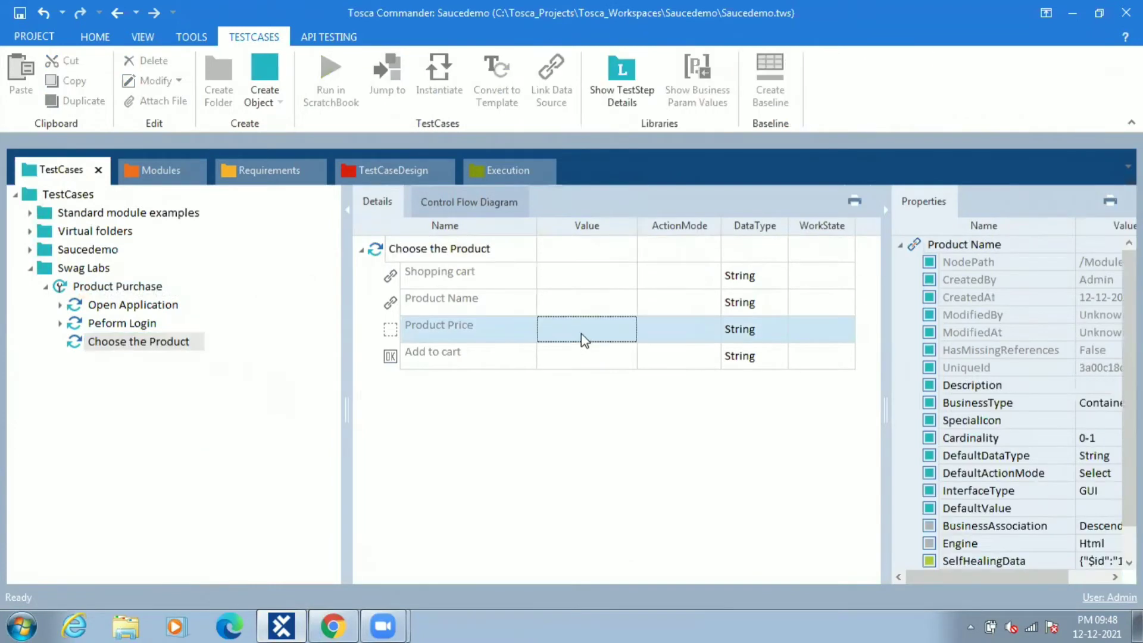
pyautogui.click(712, 337)
pyautogui.click(712, 331)
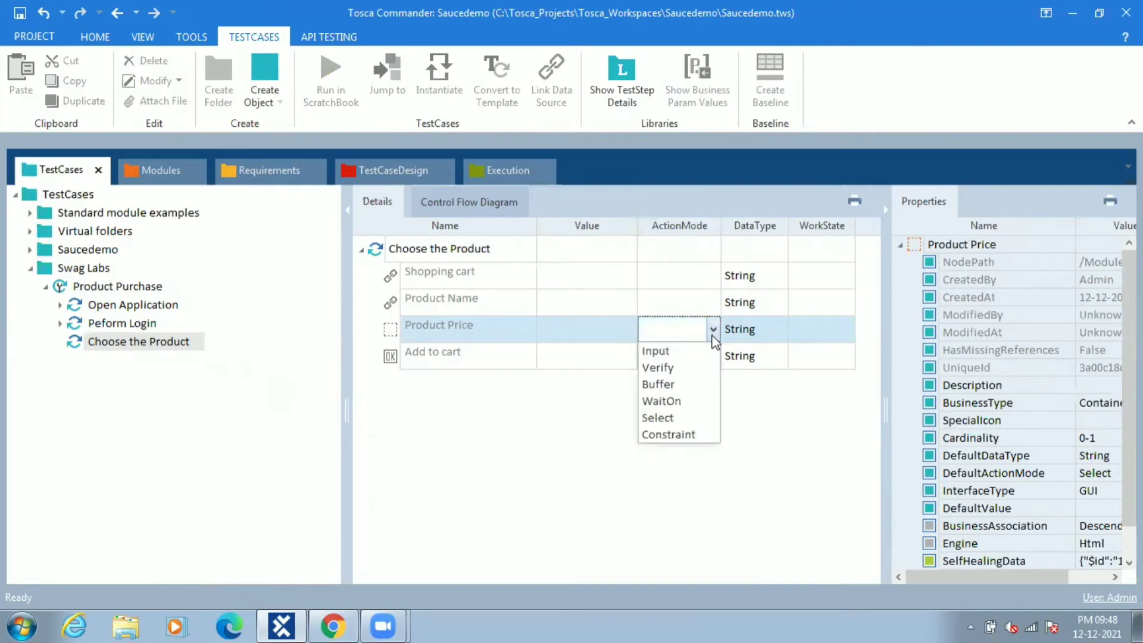
pyautogui.click(688, 368)
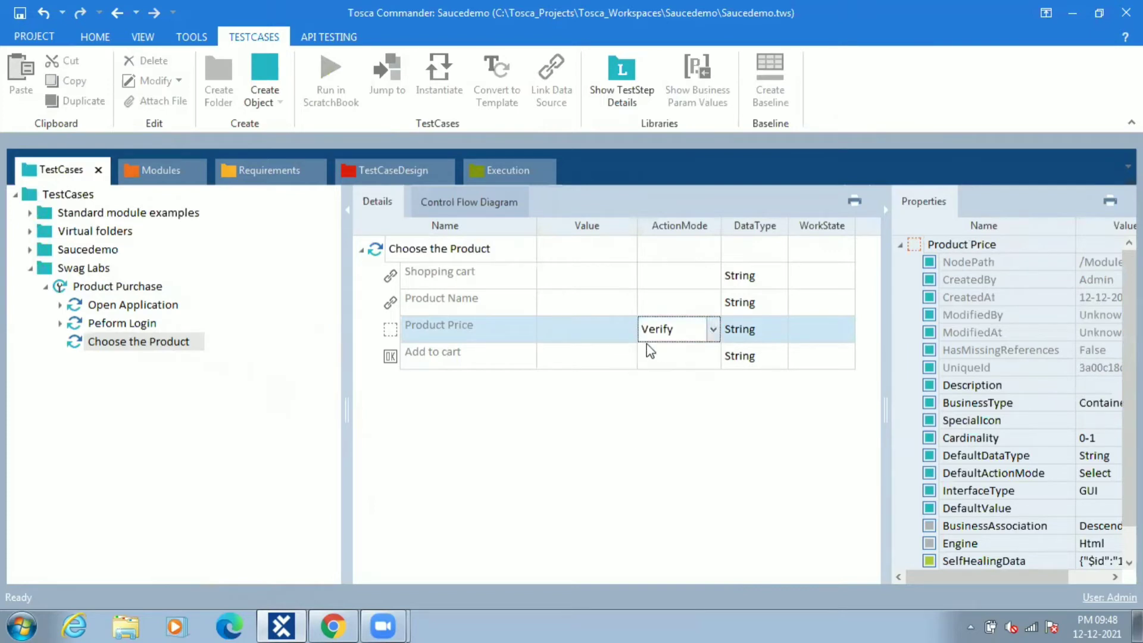
# Give the Product Price row the condition InnerText == $29.99 and check it against the backpack's price on the Swag Labs products page
pyautogui.click(616, 327)
pyautogui.click(625, 329)
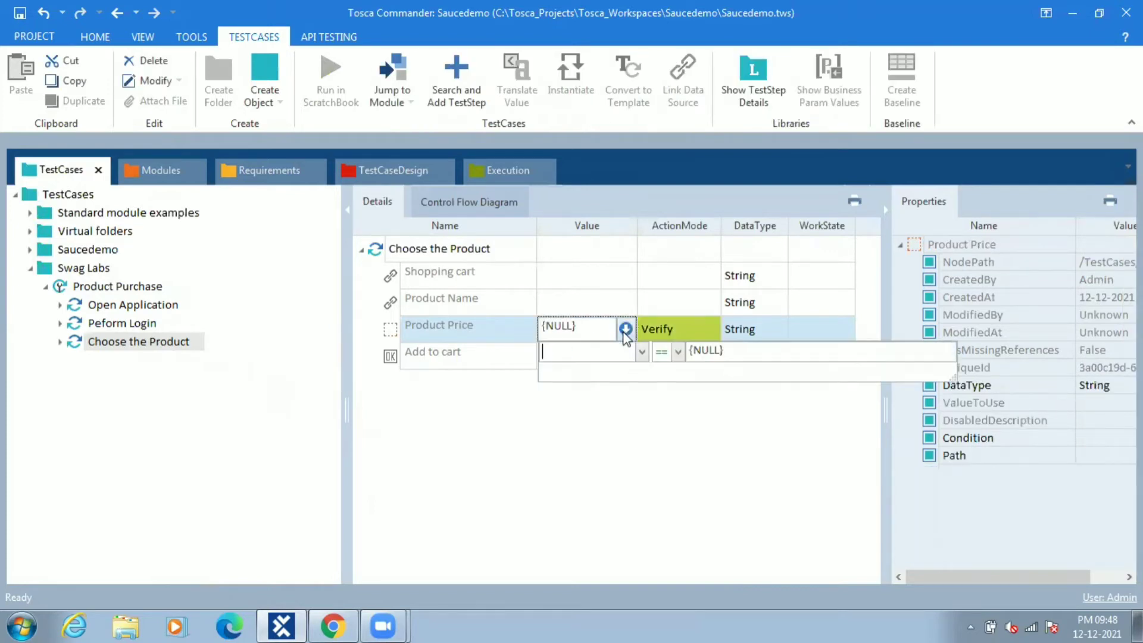
pyautogui.click(642, 351)
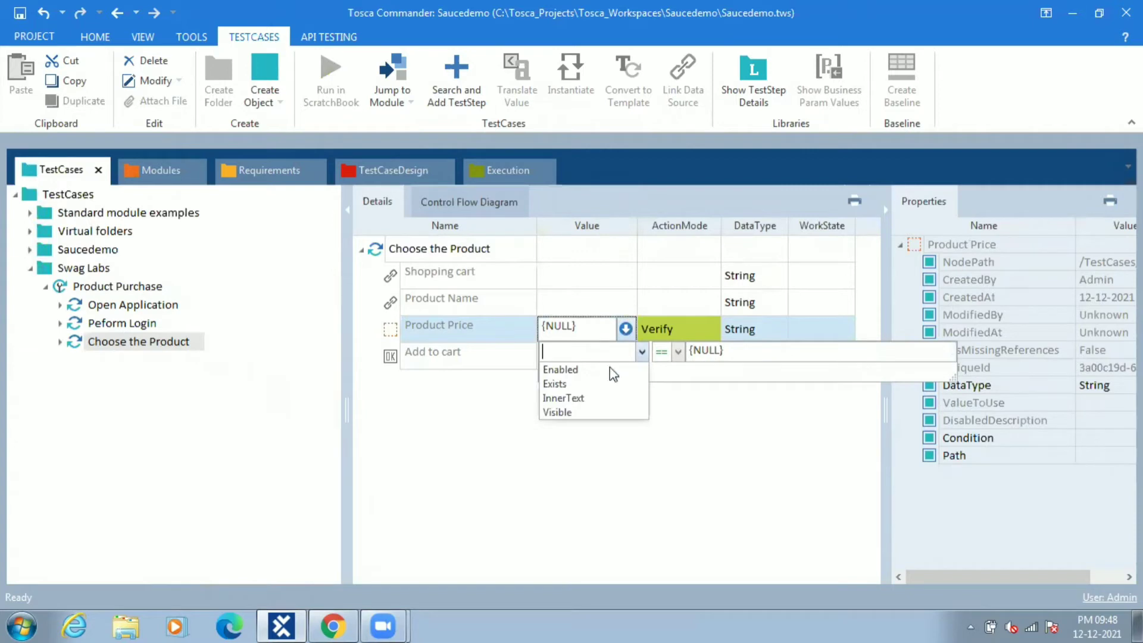
pyautogui.click(590, 398)
pyautogui.click(739, 349)
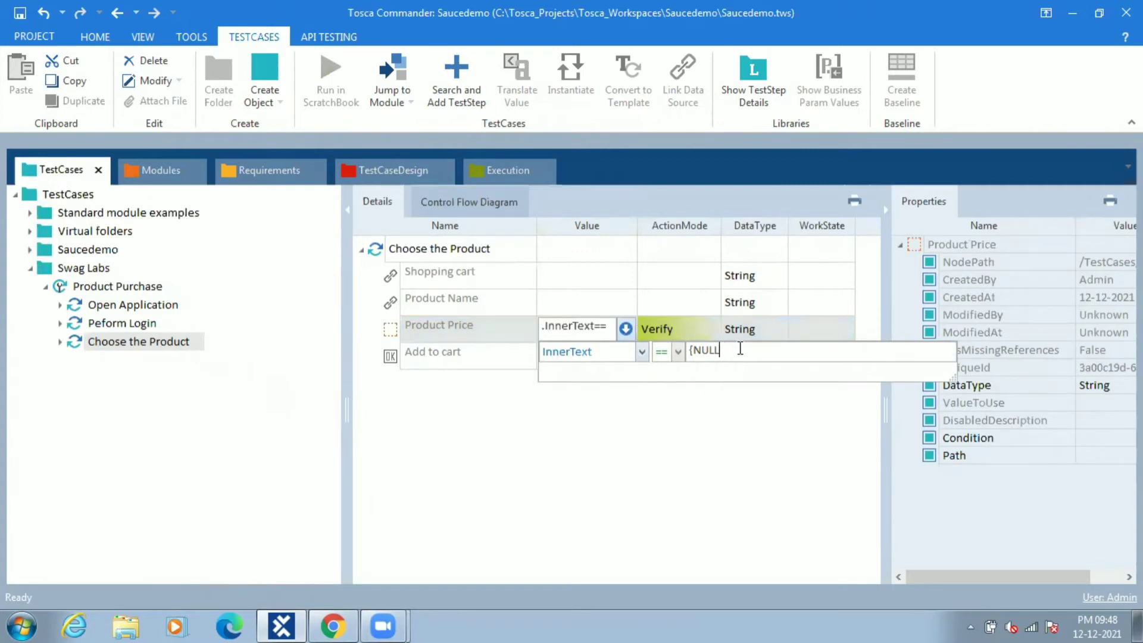
pyautogui.press('BackSpace')
pyautogui.press('BackSpace')
pyautogui.press('BackSpace')
pyautogui.press('BackSpace')
pyautogui.press('BackSpace')
pyautogui.write('@29.99')
pyautogui.press('Return')
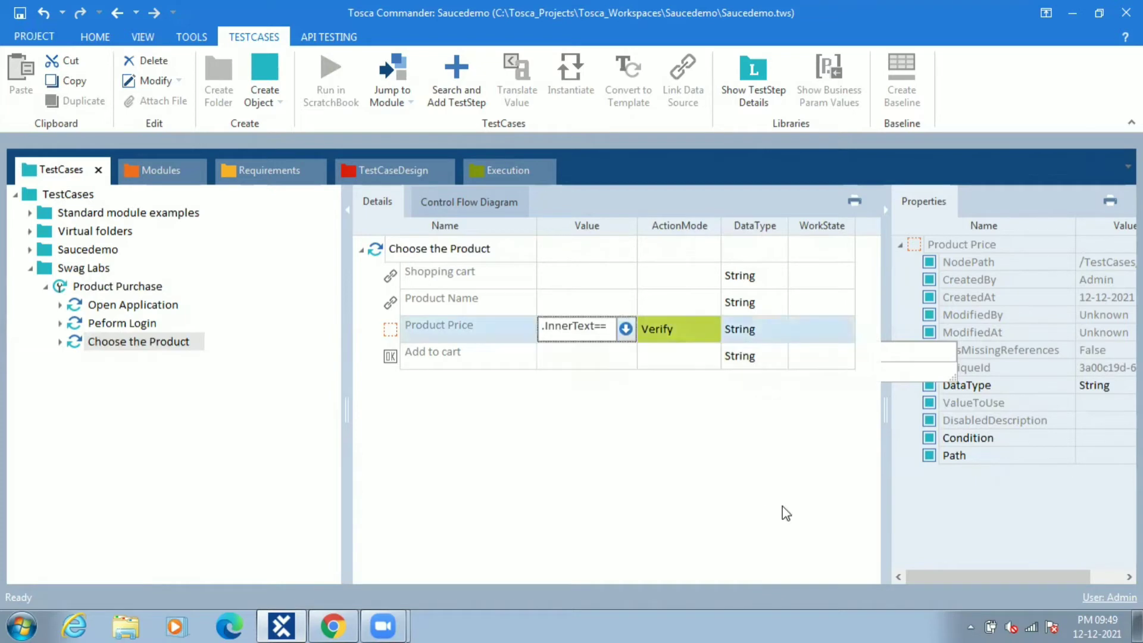
pyautogui.click(333, 626)
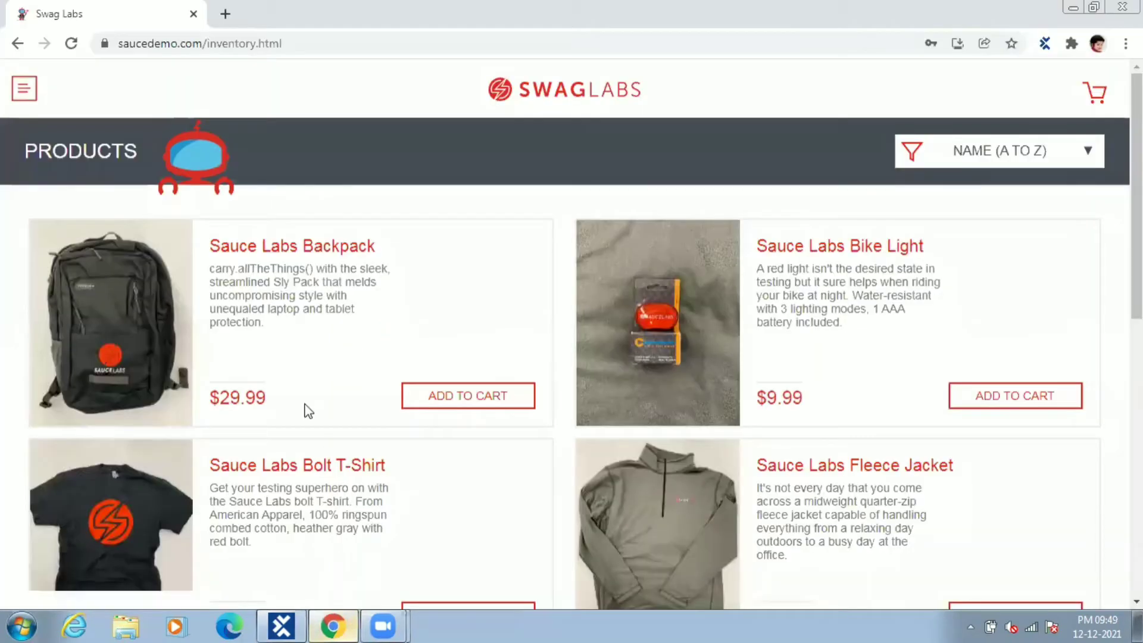
pyautogui.hotkey('alt', 'Tab')
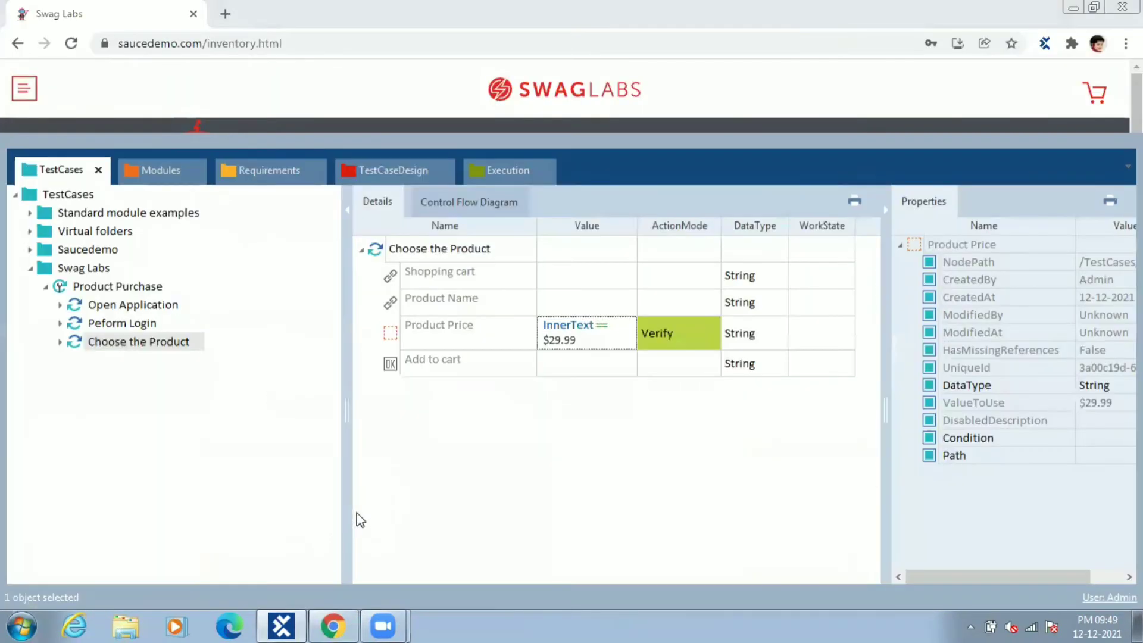
# Set the value of the Add to cart row in the Choose the Product step to {Click}
pyautogui.click(595, 374)
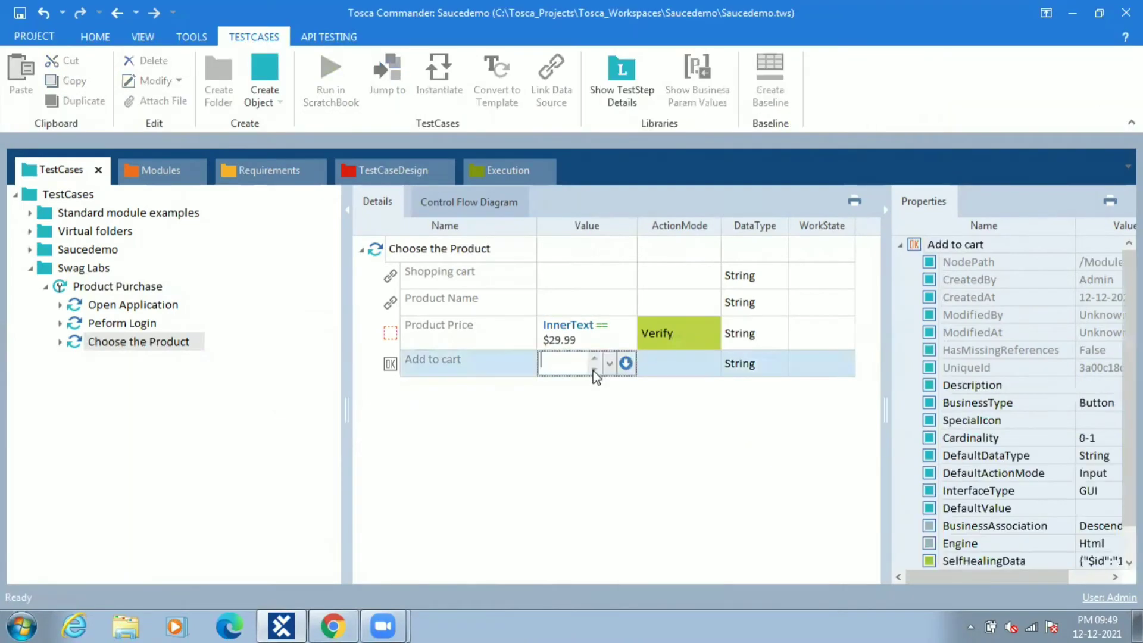
pyautogui.click(608, 367)
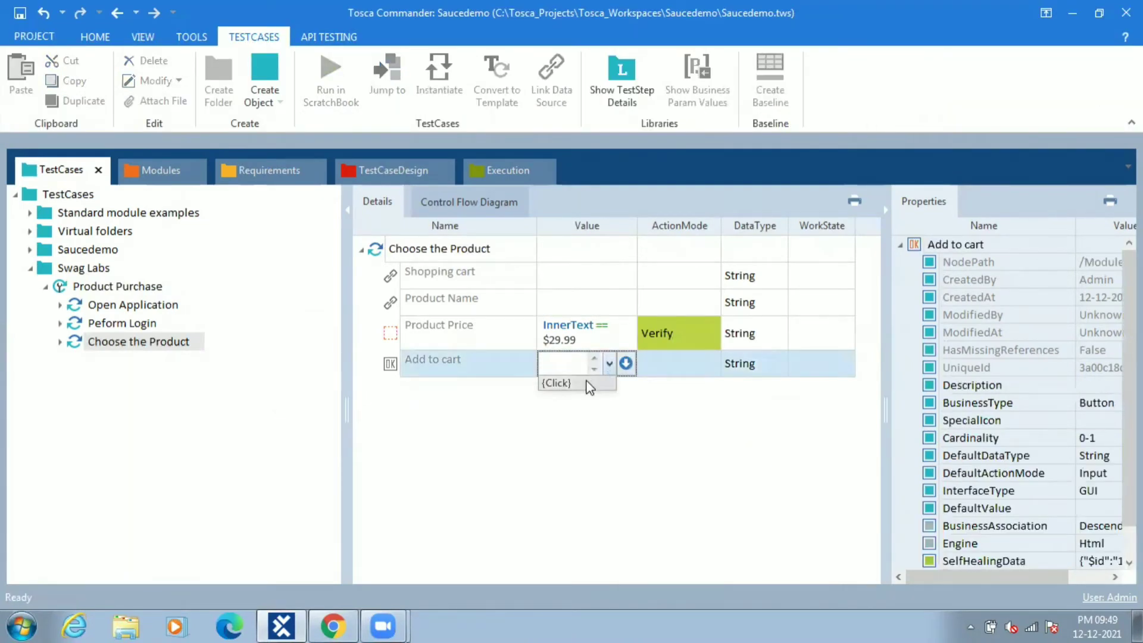
pyautogui.click(553, 385)
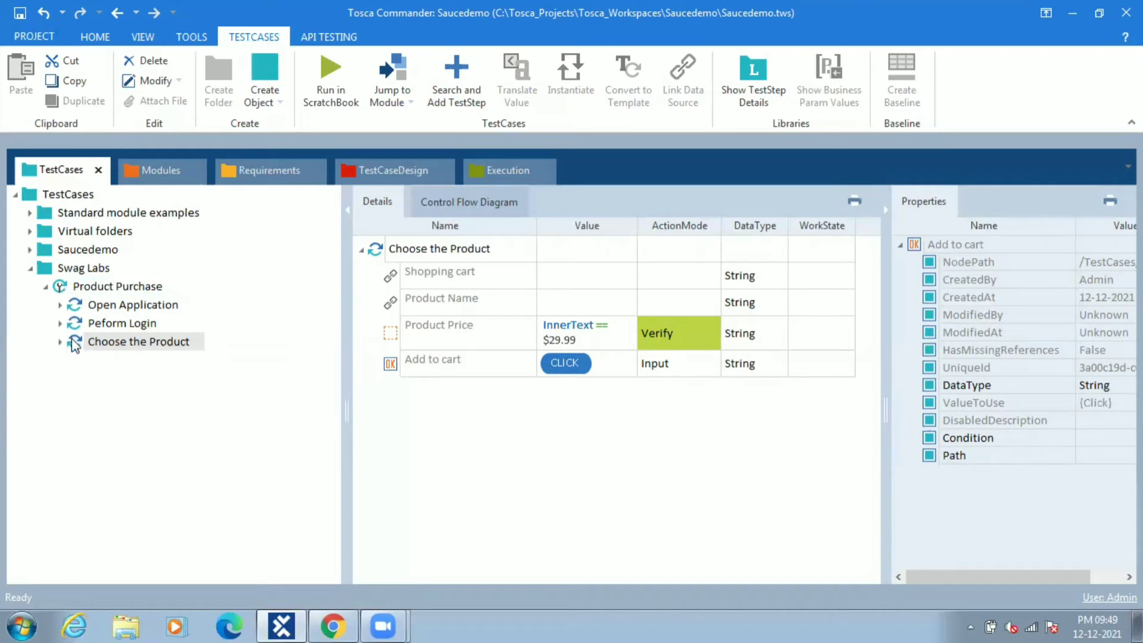
# Add the Swag Labs - Products Page module to the Product Purchase test case again and name the new test step Goto Cart
pyautogui.click(141, 169)
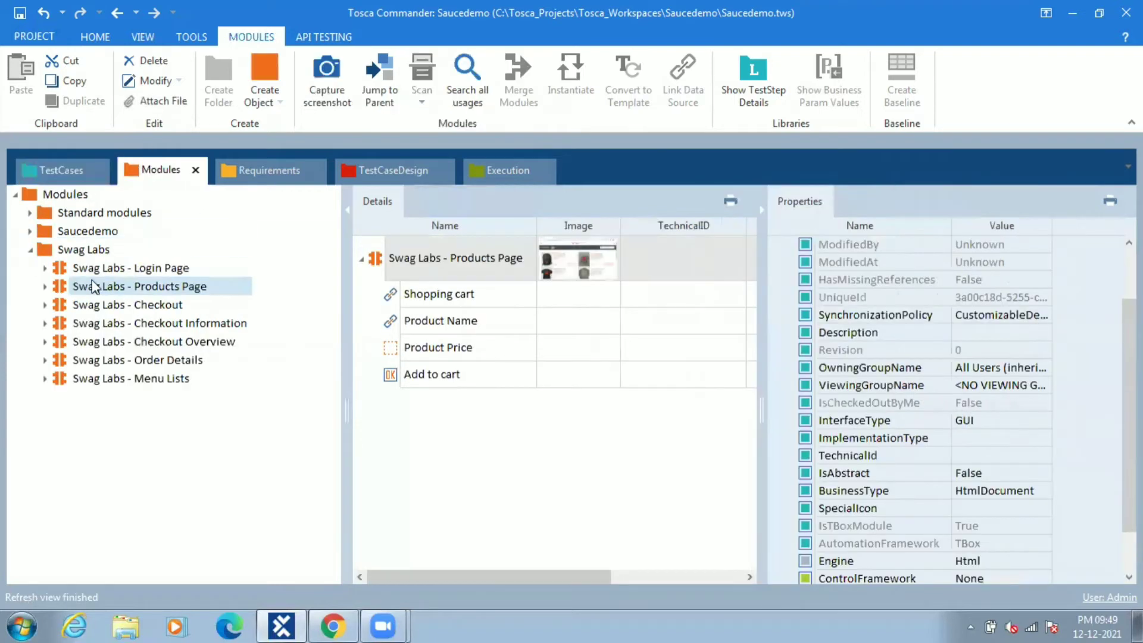
pyautogui.moveTo(94, 286); pyautogui.dragTo(61, 289)
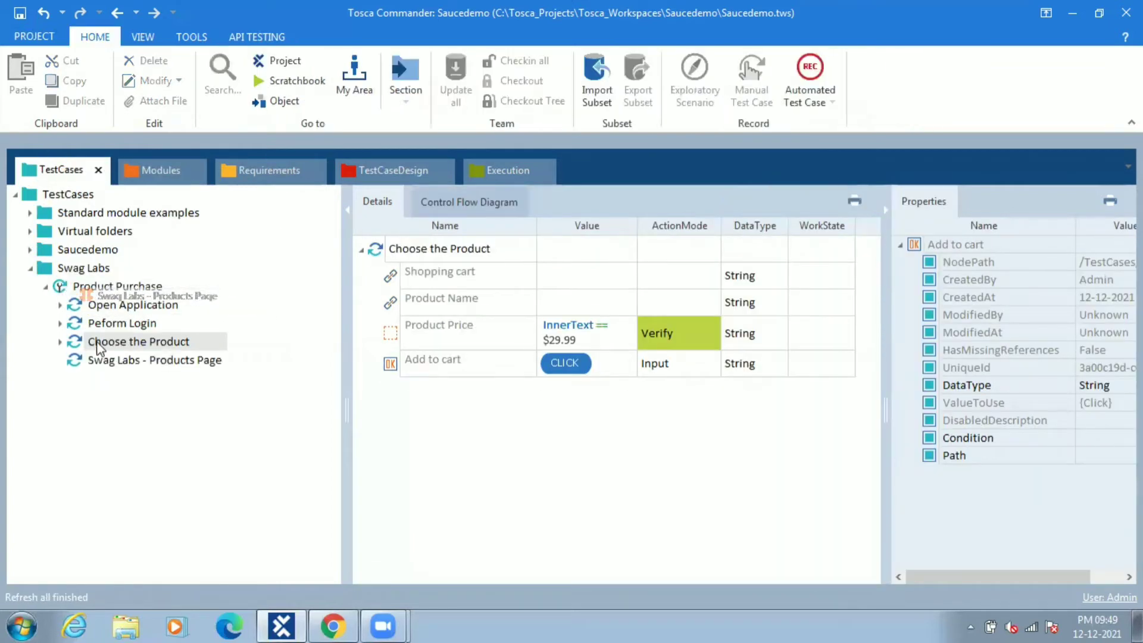
pyautogui.click(122, 360)
pyautogui.click(123, 360)
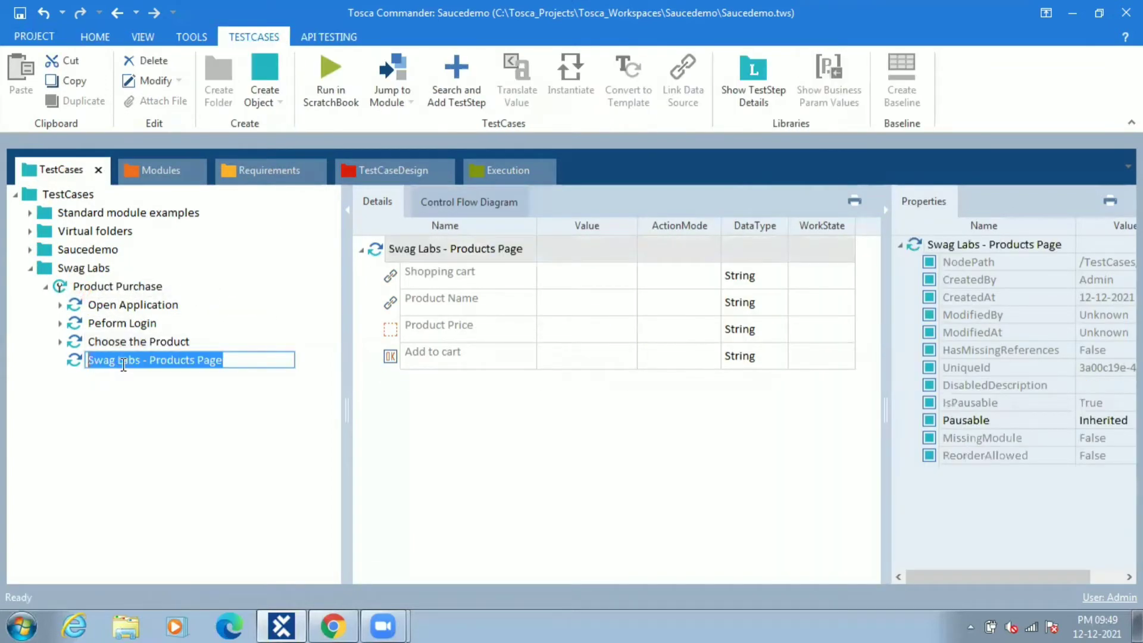
pyautogui.write('Goto Cart')
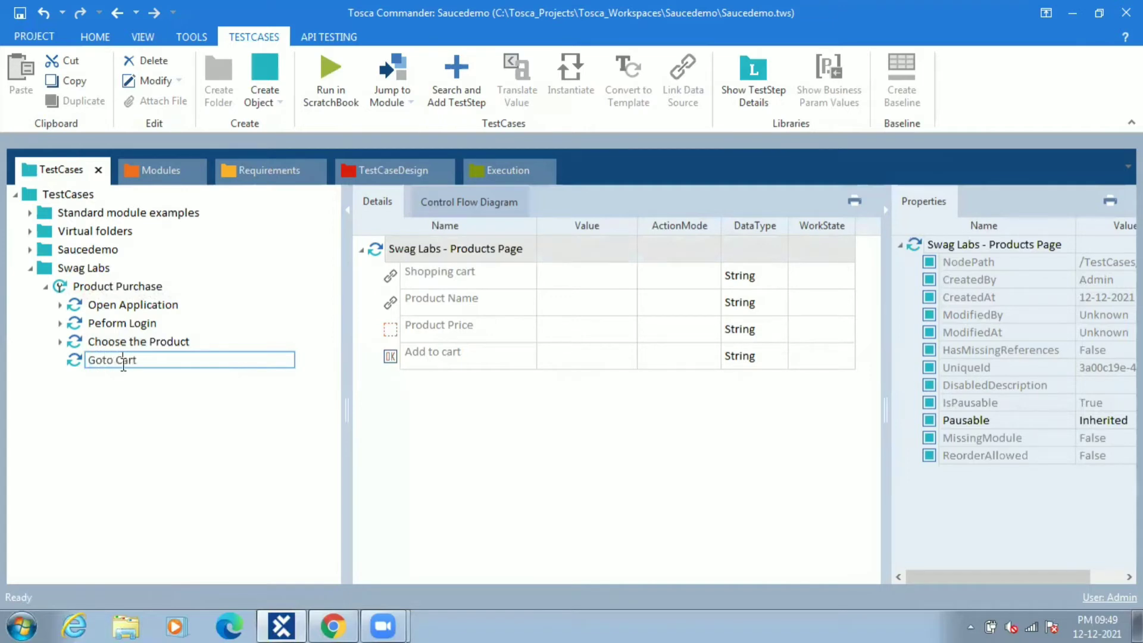
# Set the value of the Shopping cart row in the Goto Cart step to {Click}
pyautogui.click(581, 284)
pyautogui.click(578, 278)
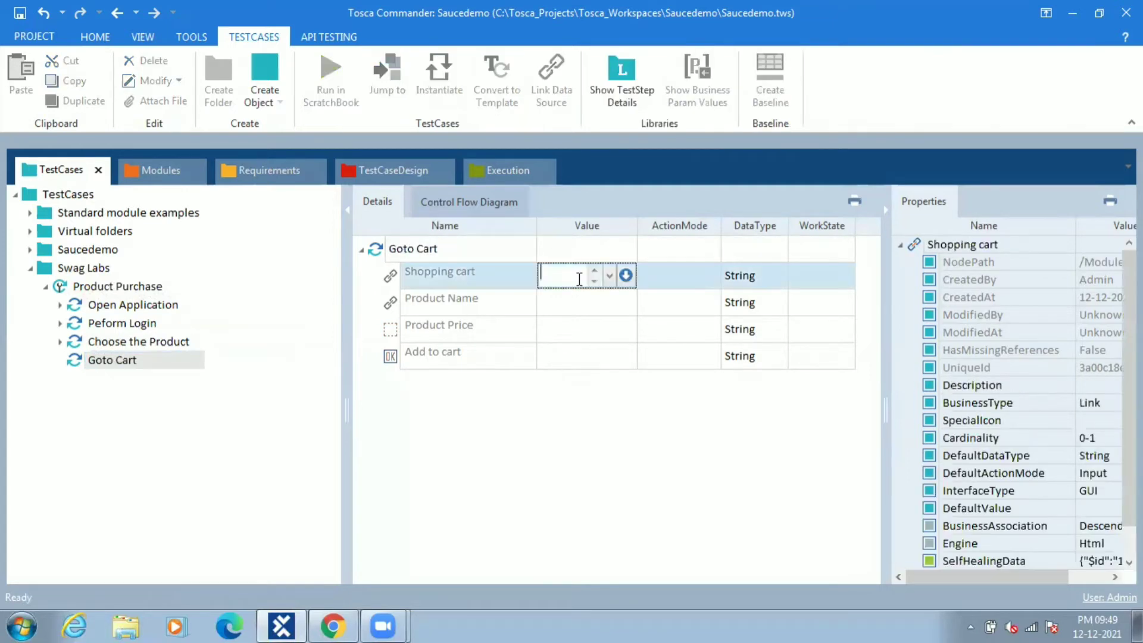
pyautogui.click(609, 276)
pyautogui.click(556, 295)
pyautogui.click(539, 336)
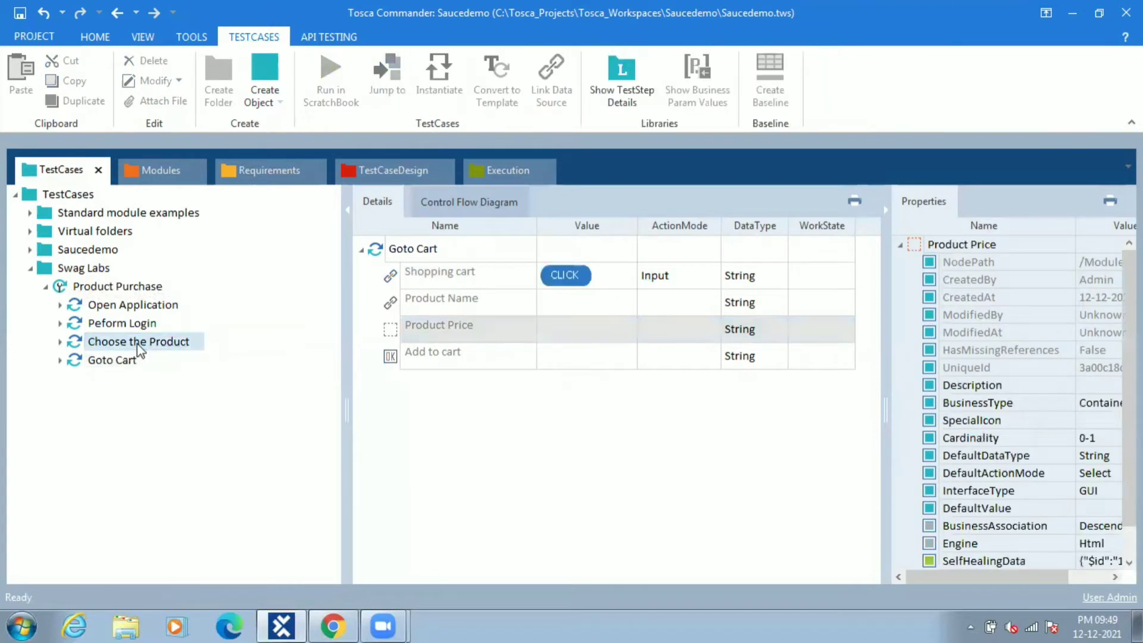
# Run the Choose the Product and Goto Cart test steps together in ScratchBook
pyautogui.click(137, 343)
pyautogui.rightClick(126, 361)
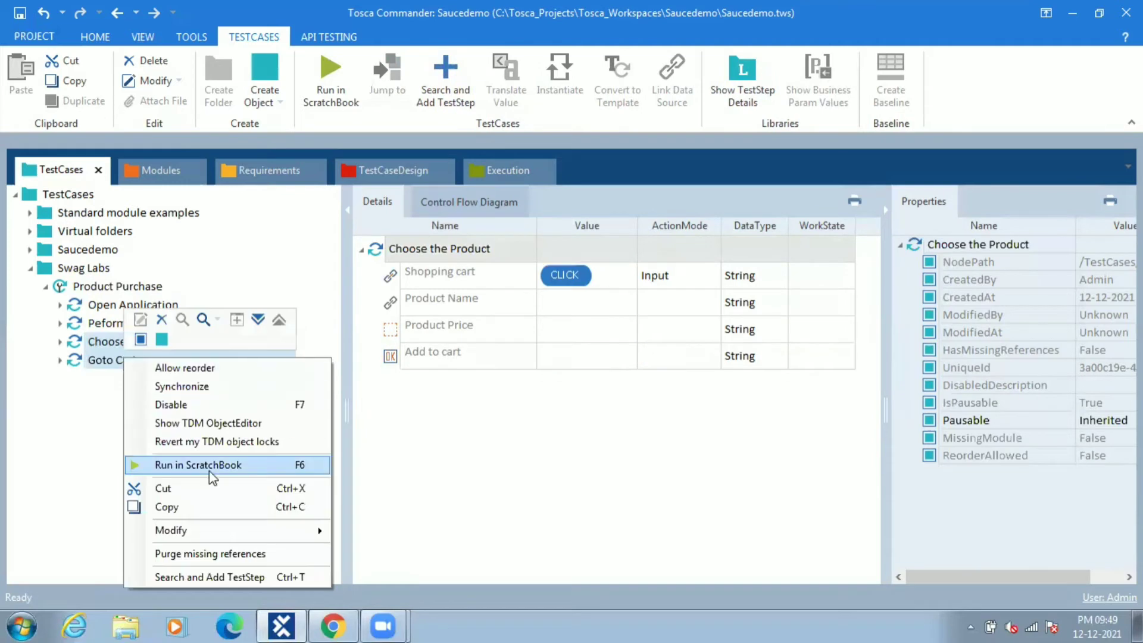
pyautogui.click(209, 470)
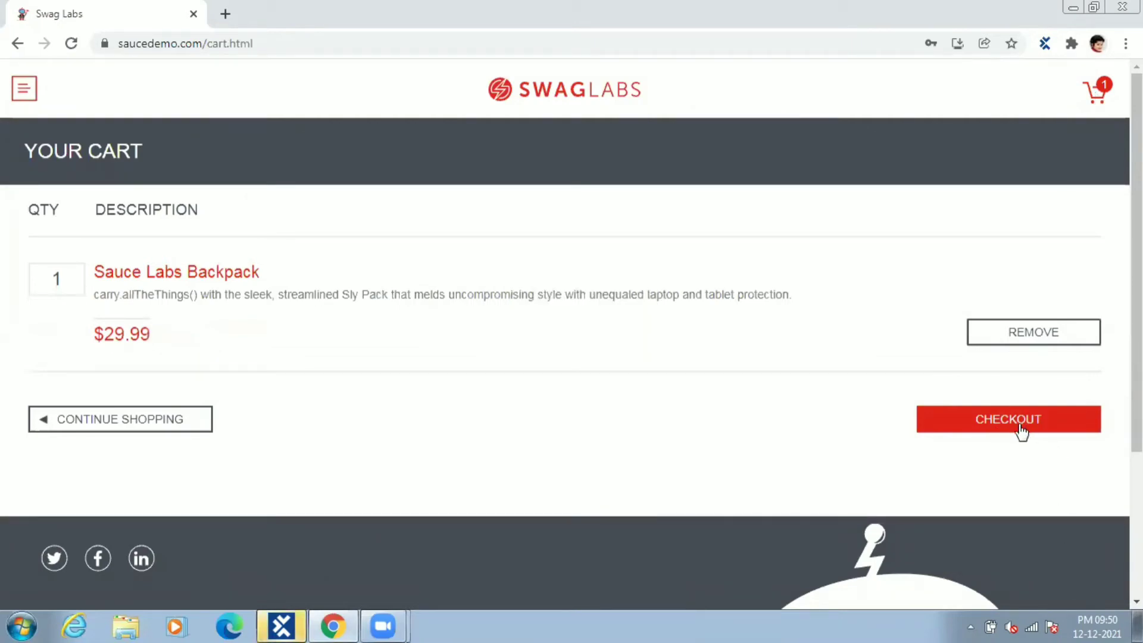
# Return to Tosca Commander and add the five Swag Labs modules from Checkout through Menu Lists to the Product Purchase test case
pyautogui.click(287, 625)
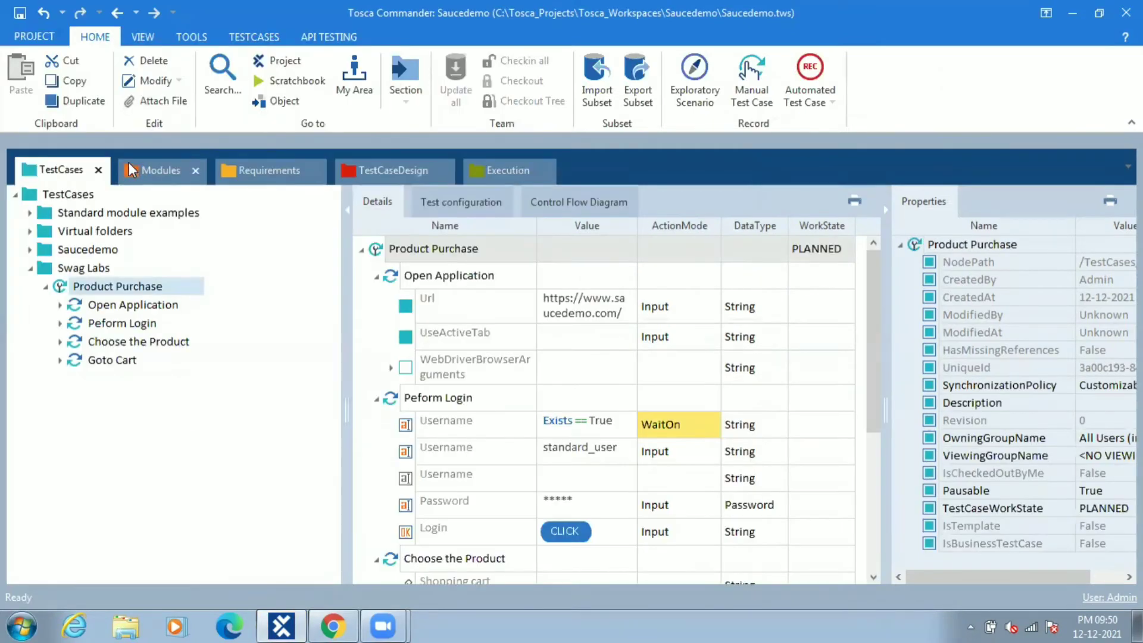
pyautogui.click(133, 169)
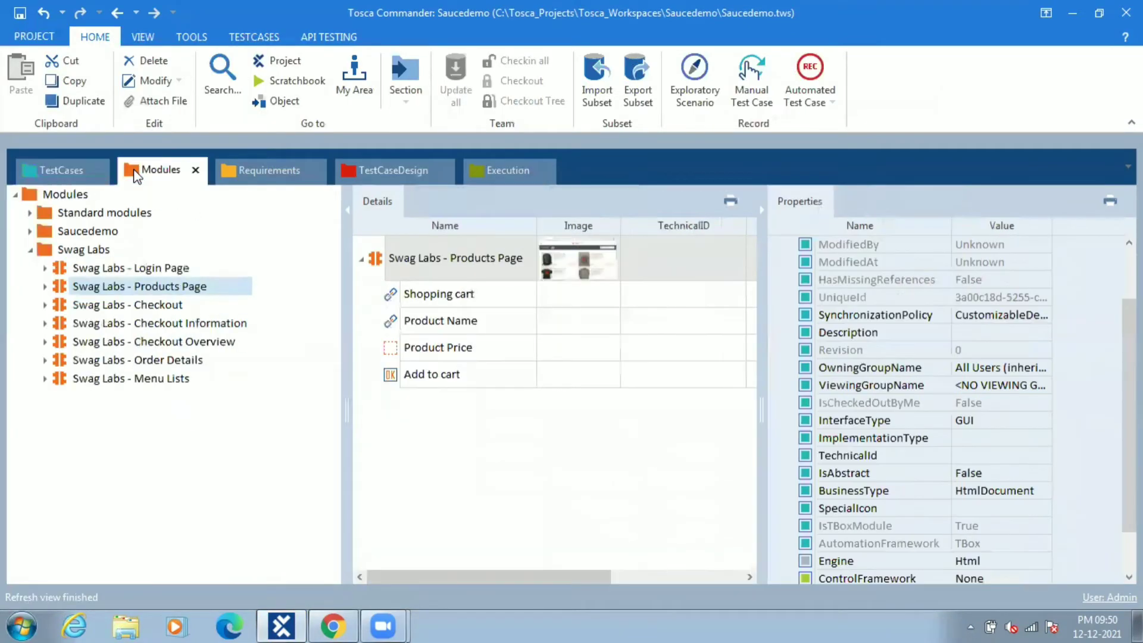
pyautogui.click(157, 321)
pyautogui.click(157, 305)
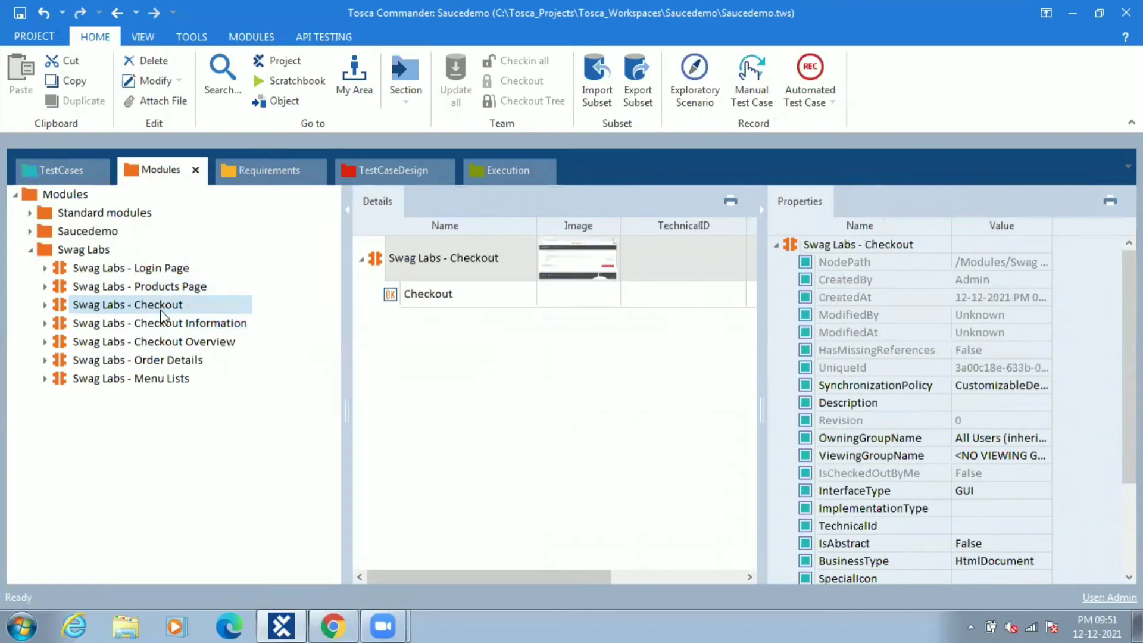
pyautogui.keyDown('shift'); pyautogui.click(125, 378); pyautogui.keyUp('shift')
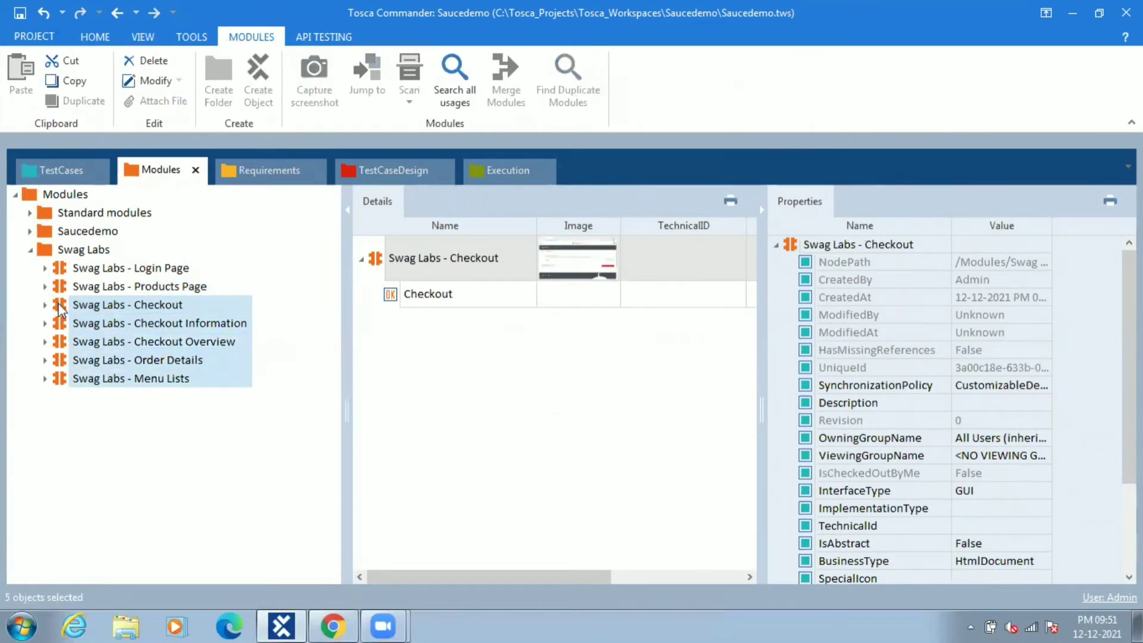
pyautogui.moveTo(60, 307)
pyautogui.mouseDown()
pyautogui.moveTo(37, 165)
pyautogui.moveTo(61, 286)
pyautogui.mouseUp()
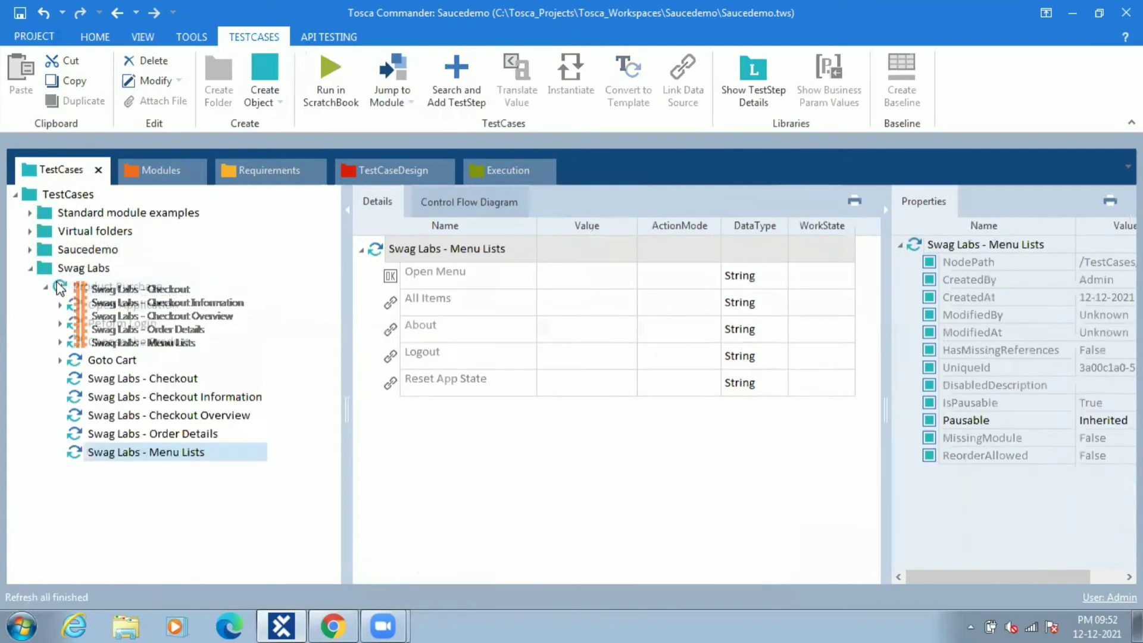
# Rename the Swag Labs - Checkout test step Perform Checkout
pyautogui.click(143, 378)
pyautogui.click(146, 379)
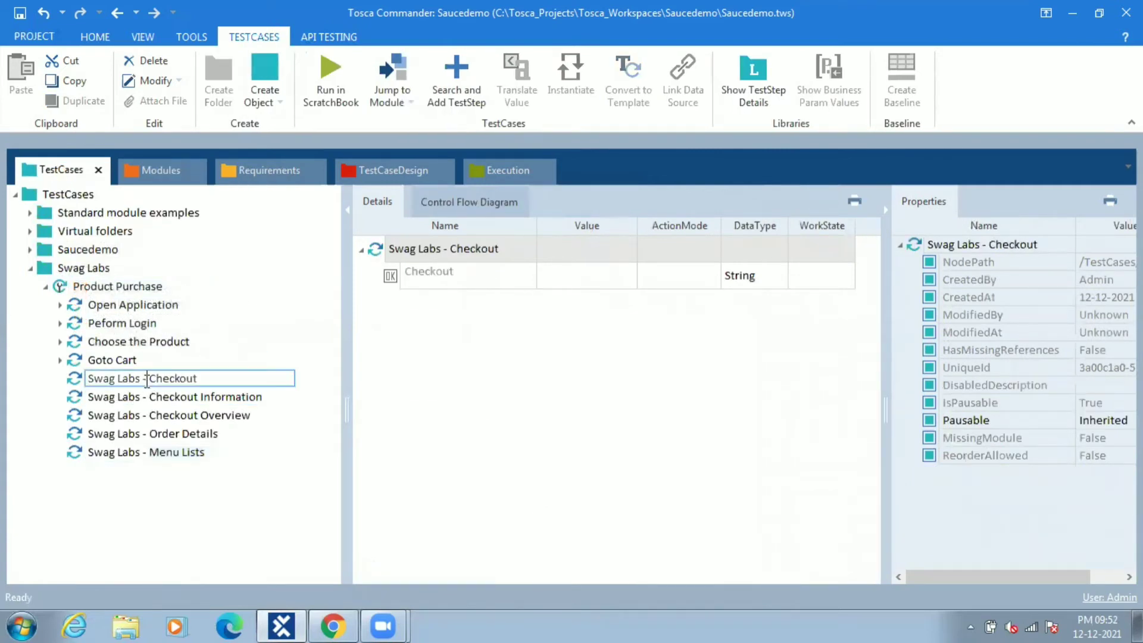
pyautogui.press('BackSpace')
pyautogui.press('BackSpace')
pyautogui.press('BackSpace')
pyautogui.press('BackSpace')
pyautogui.press('BackSpace')
pyautogui.press('BackSpace')
pyautogui.press('BackSpace')
pyautogui.press('BackSpace')
pyautogui.press('BackSpace')
pyautogui.press('BackSpace')
pyautogui.press('BackSpace')
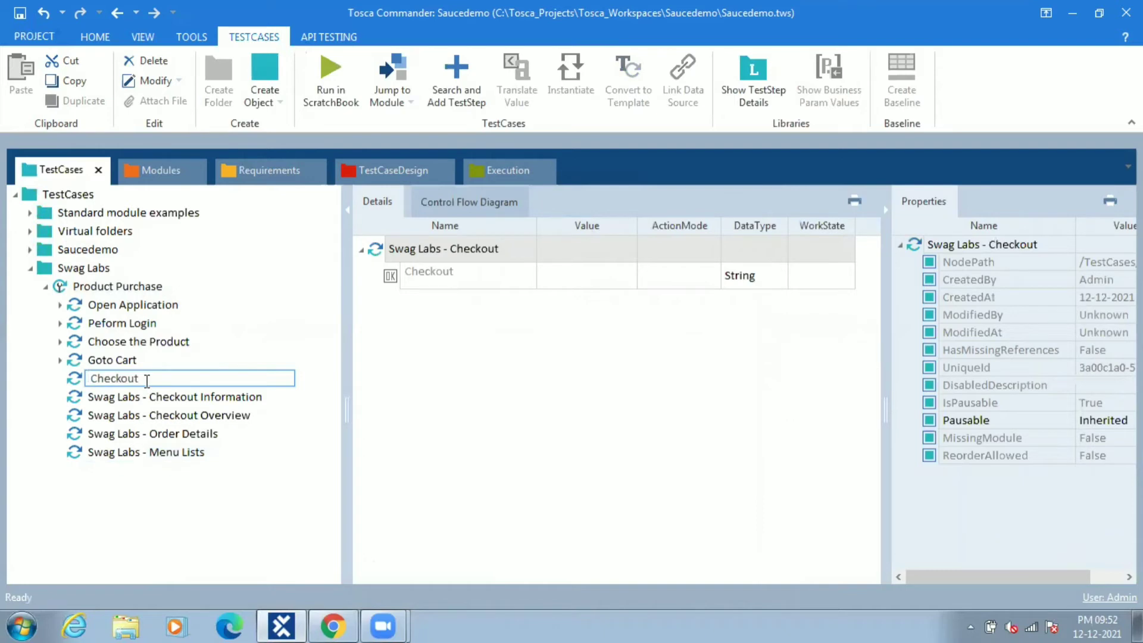
pyautogui.write('Perform')
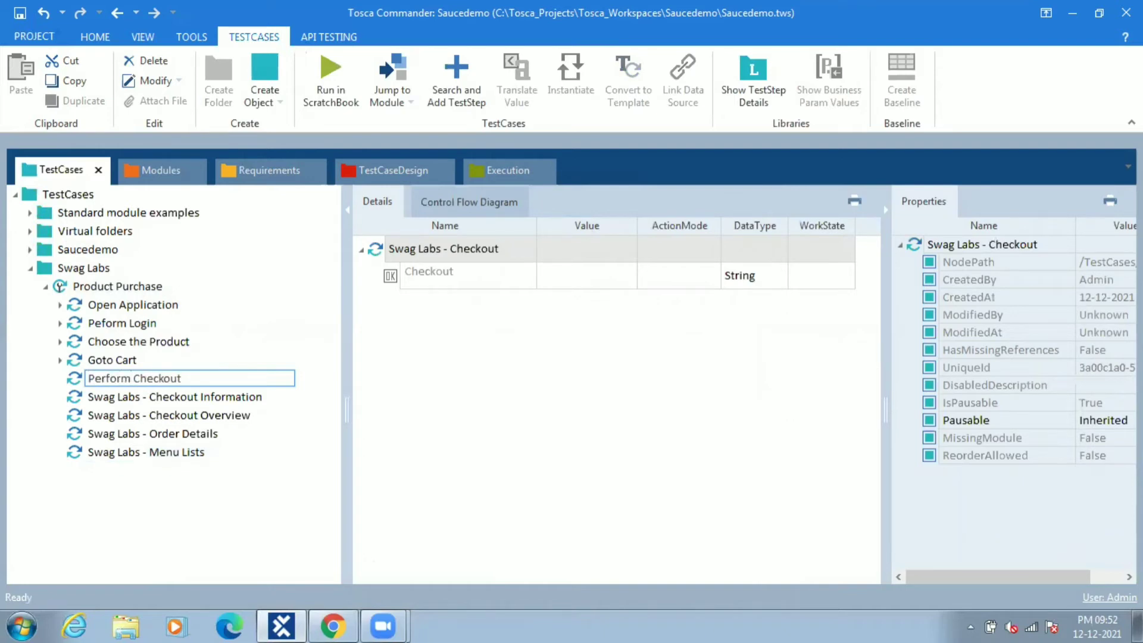
pyautogui.press('Return')
# Set the value of the Checkout row in the Perform Checkout step to {Click}
pyautogui.click(599, 280)
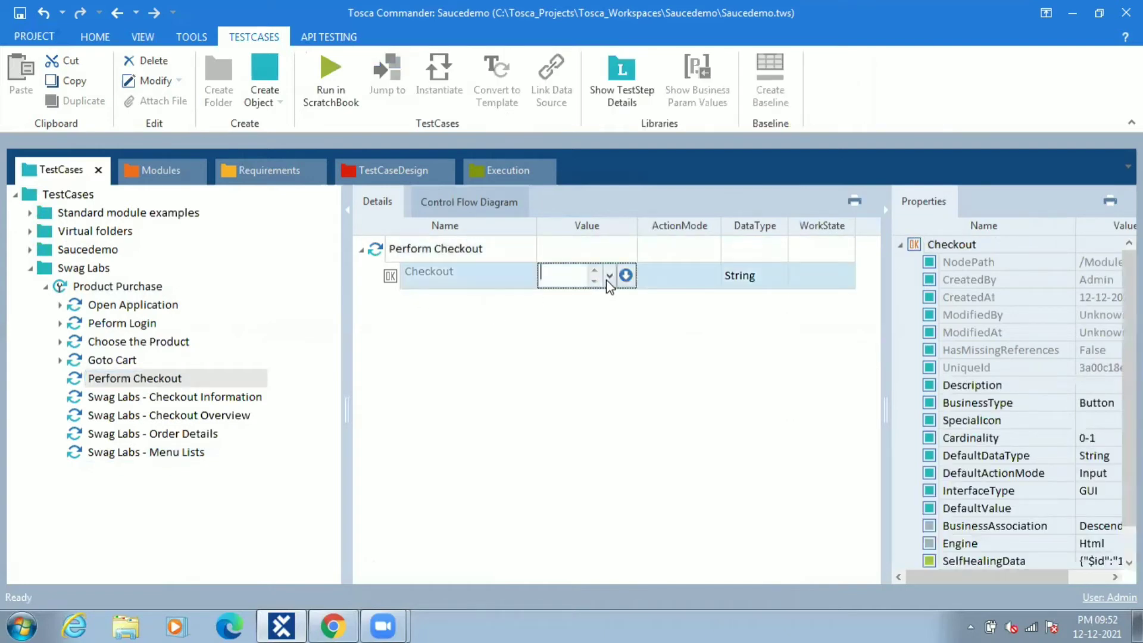
pyautogui.click(608, 277)
pyautogui.click(588, 297)
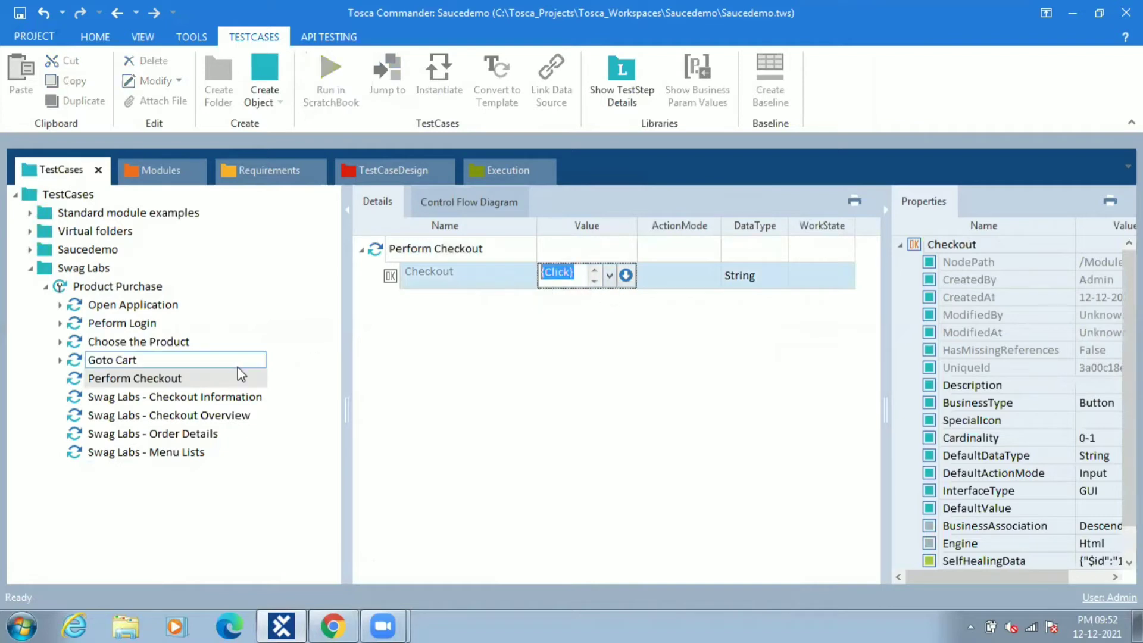
# Rename the Swag Labs - Checkout Information test step Provide checkout Information
pyautogui.click(225, 402)
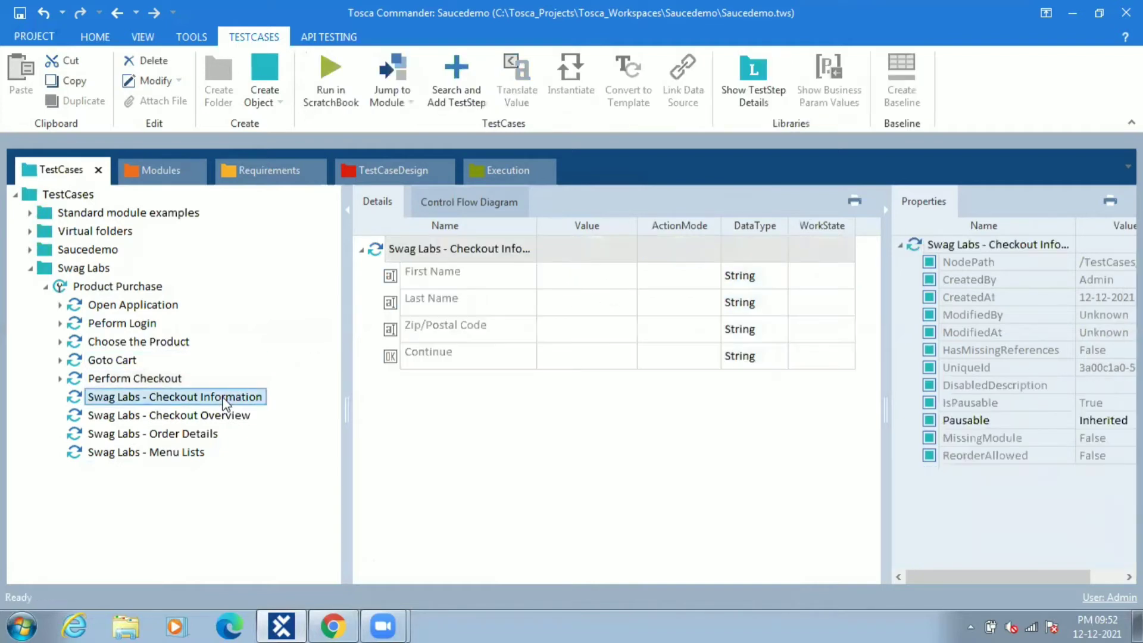
pyautogui.doubleClick(152, 398)
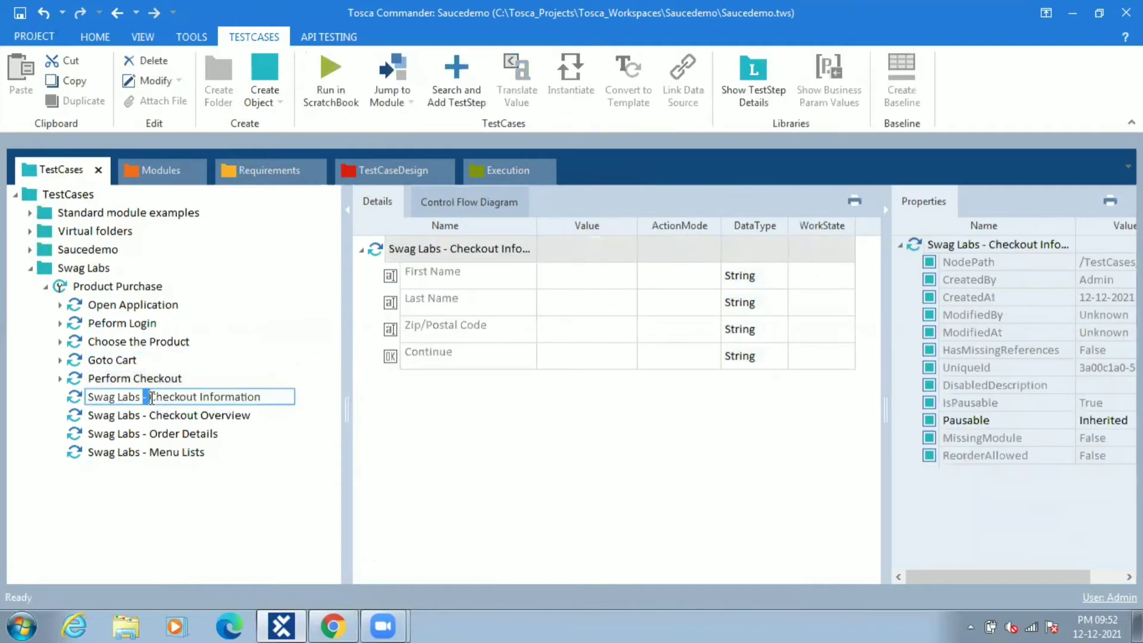
pyautogui.press('BackSpace')
pyautogui.press('BackSpace')
pyautogui.press('BackSpace')
pyautogui.press('BackSpace')
pyautogui.press('BackSpace')
pyautogui.press('BackSpace')
pyautogui.press('BackSpace')
pyautogui.press('BackSpace')
pyautogui.press('BackSpace')
pyautogui.press('BackSpace')
pyautogui.press('BackSpace')
pyautogui.write('Provude')
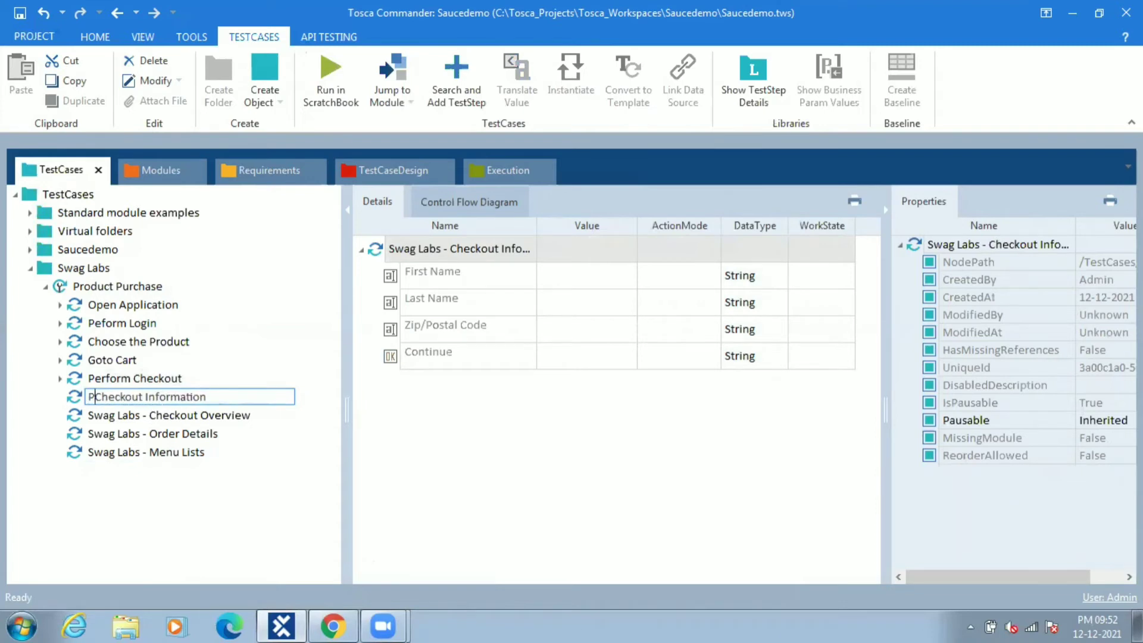
pyautogui.press('Delete')
pyautogui.press('Delete')
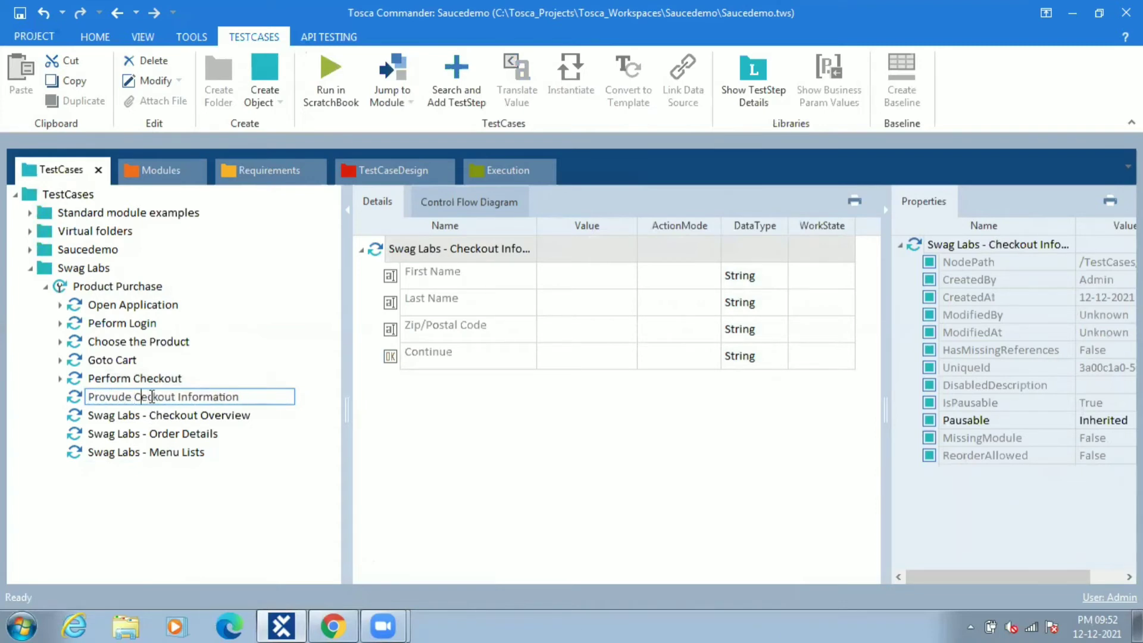
pyautogui.press('BackSpace')
pyautogui.press('BackSpace')
pyautogui.press('BackSpace')
pyautogui.press('BackSpace')
pyautogui.write('ide c')
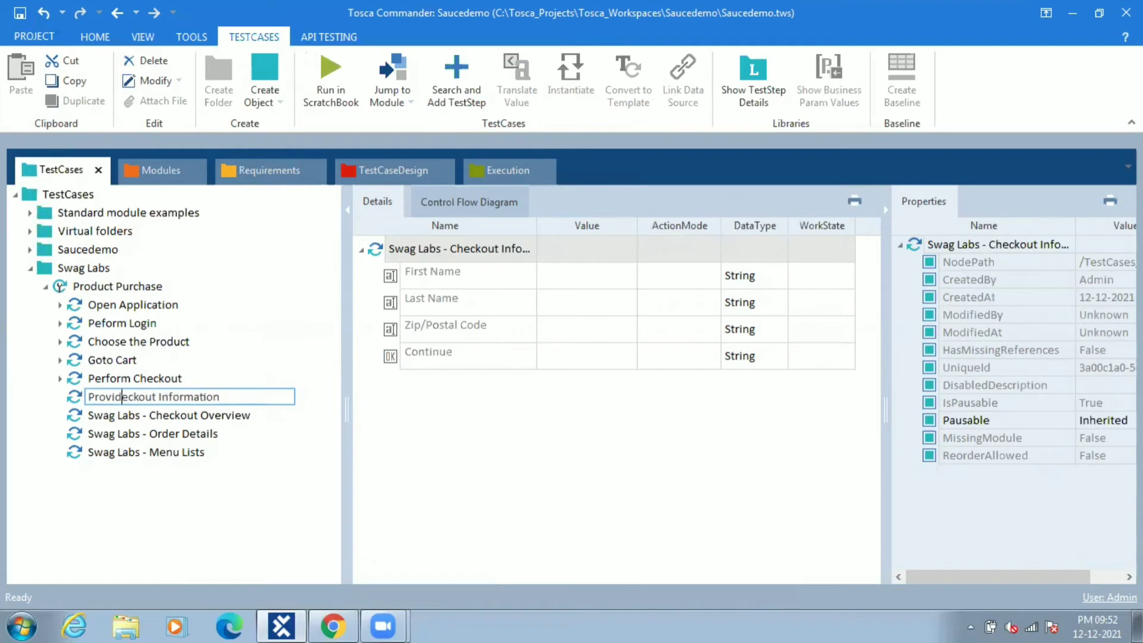
pyautogui.write('h')
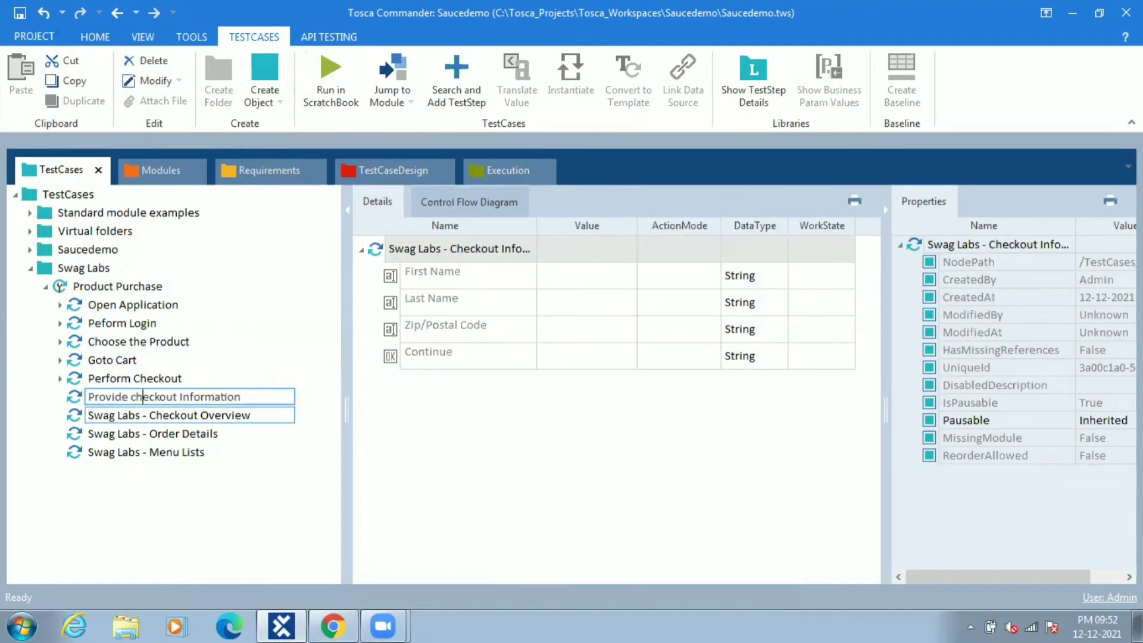
# Fill in the first name, last name and zip/postal code values of the Provide checkout Information step and set Continue to {Click}
pyautogui.click(573, 306)
pyautogui.click(578, 289)
pyautogui.click(578, 289)
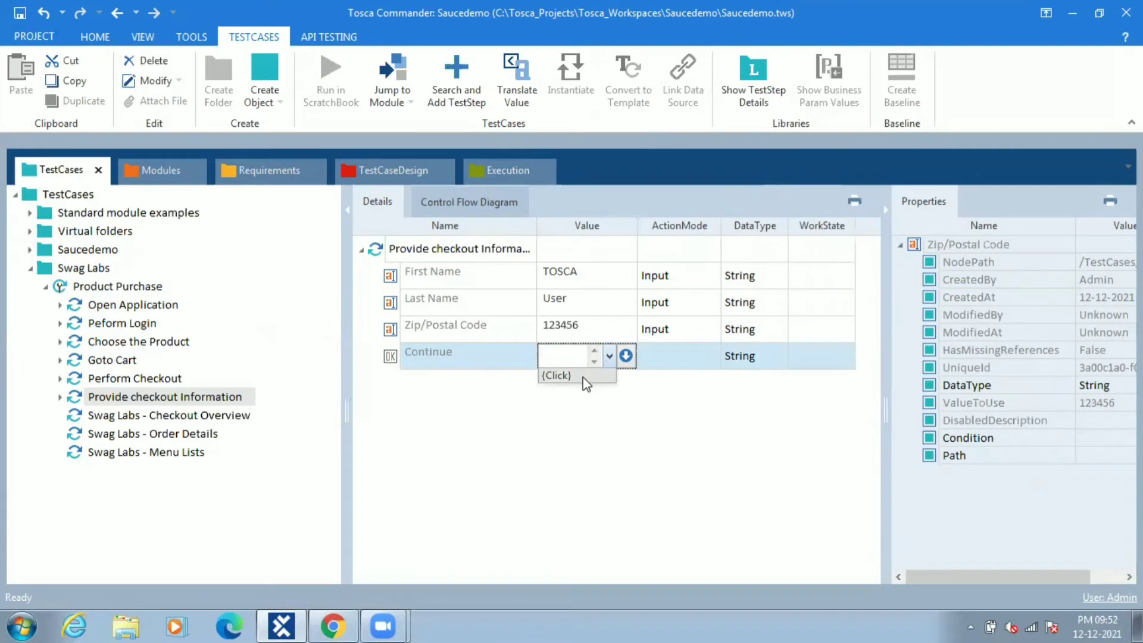
pyautogui.click(584, 377)
pyautogui.click(560, 392)
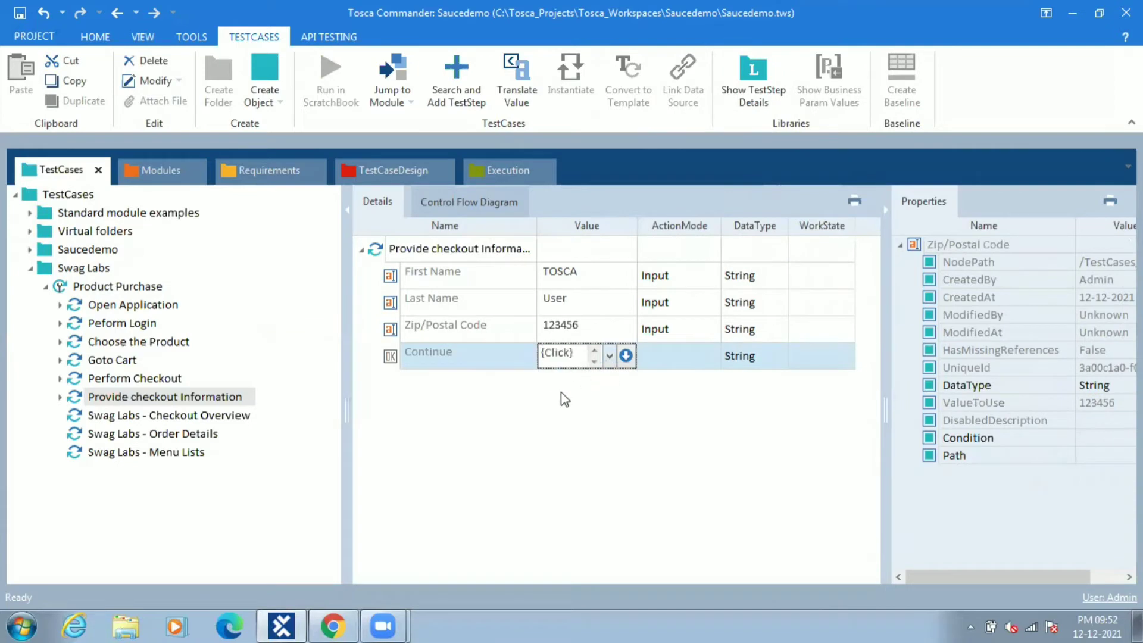
# Rename the Swag Labs - Checkout Overview test step Finish Checkout
pyautogui.click(239, 415)
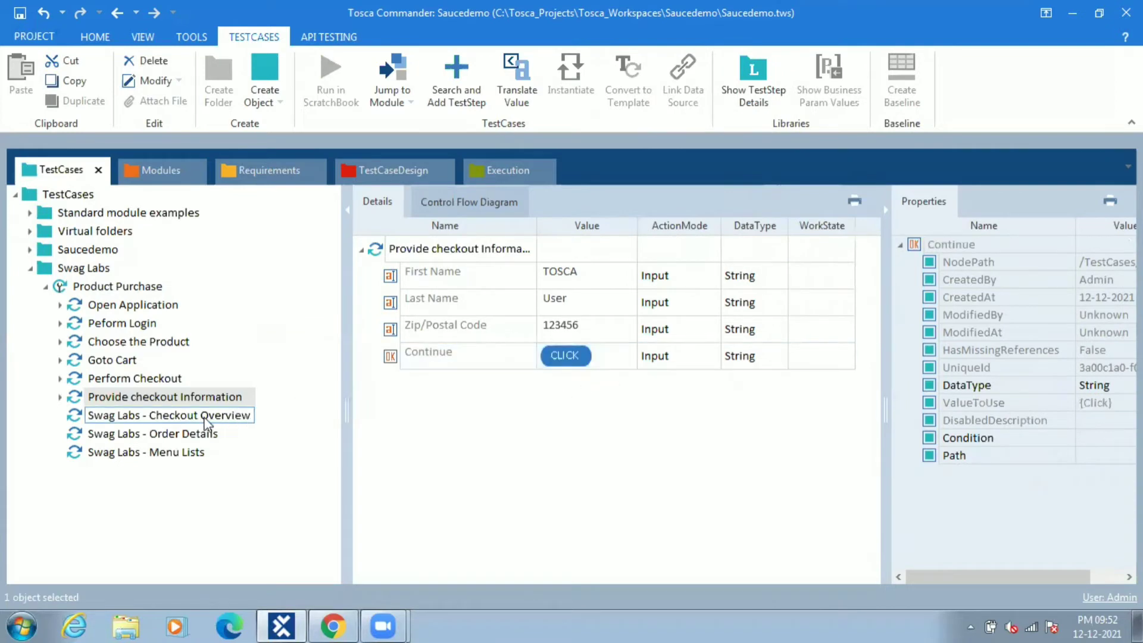
pyautogui.click(152, 419)
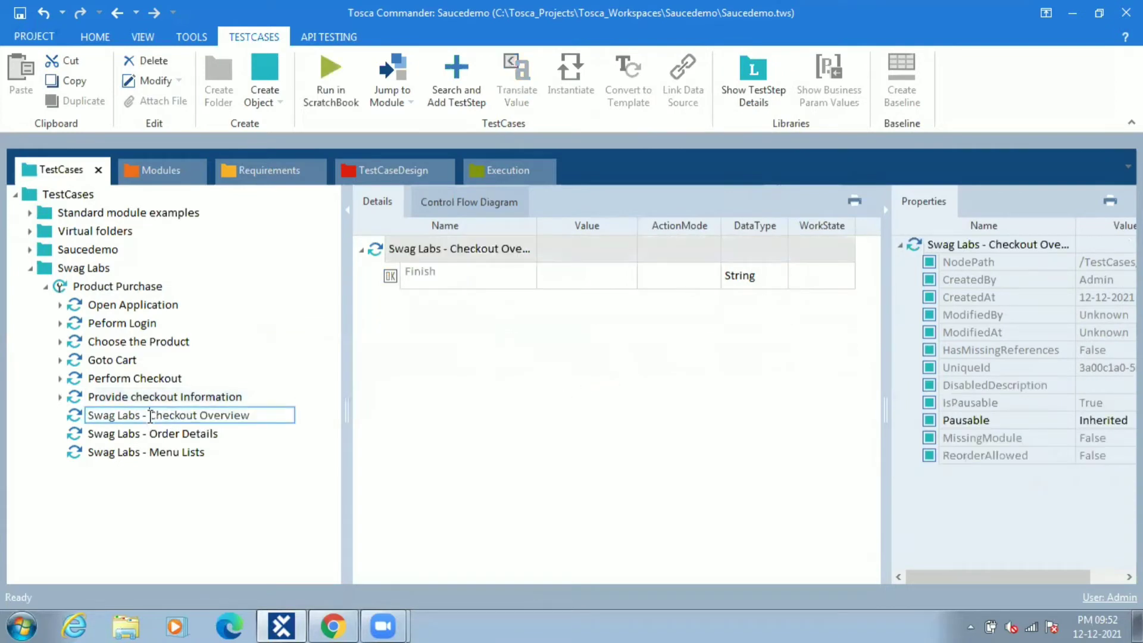
pyautogui.press('BackSpace')
pyautogui.press('BackSpace')
pyautogui.press('BackSpace')
pyautogui.press('BackSpace')
pyautogui.press('BackSpace')
pyautogui.press('BackSpace')
pyautogui.press('BackSpace')
pyautogui.press('BackSpace')
pyautogui.press('BackSpace')
pyautogui.press('BackSpace')
pyautogui.press('BackSpace')
pyautogui.press('BackSpace')
pyautogui.write('F')
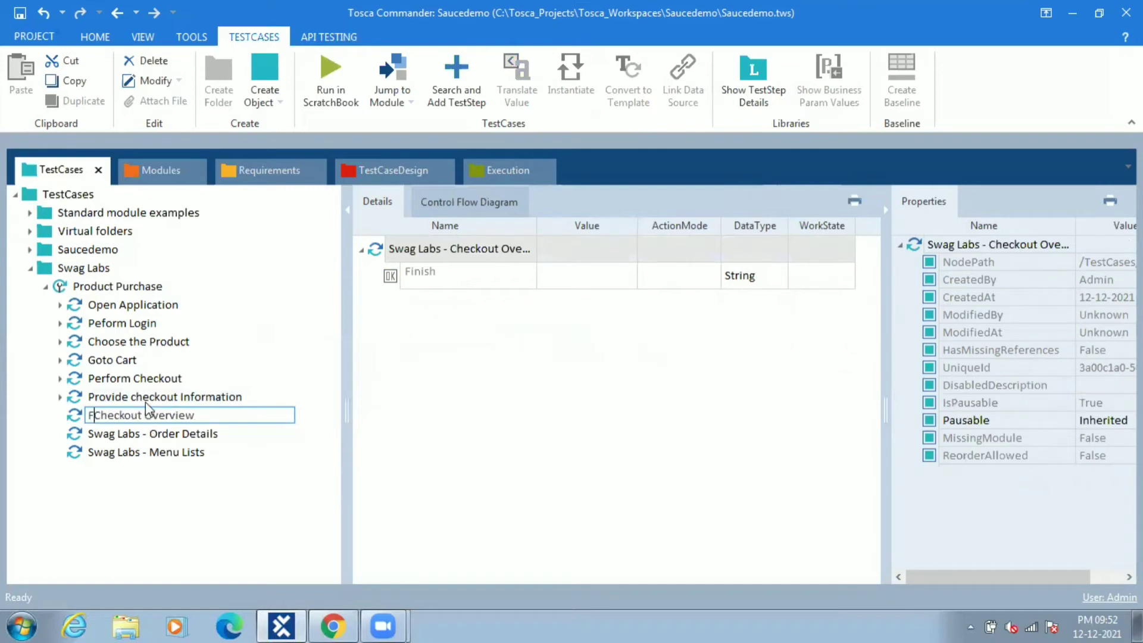
pyautogui.write('inish')
pyautogui.press('BackSpace')
pyautogui.press('BackSpace')
pyautogui.press('BackSpace')
pyautogui.press('BackSpace')
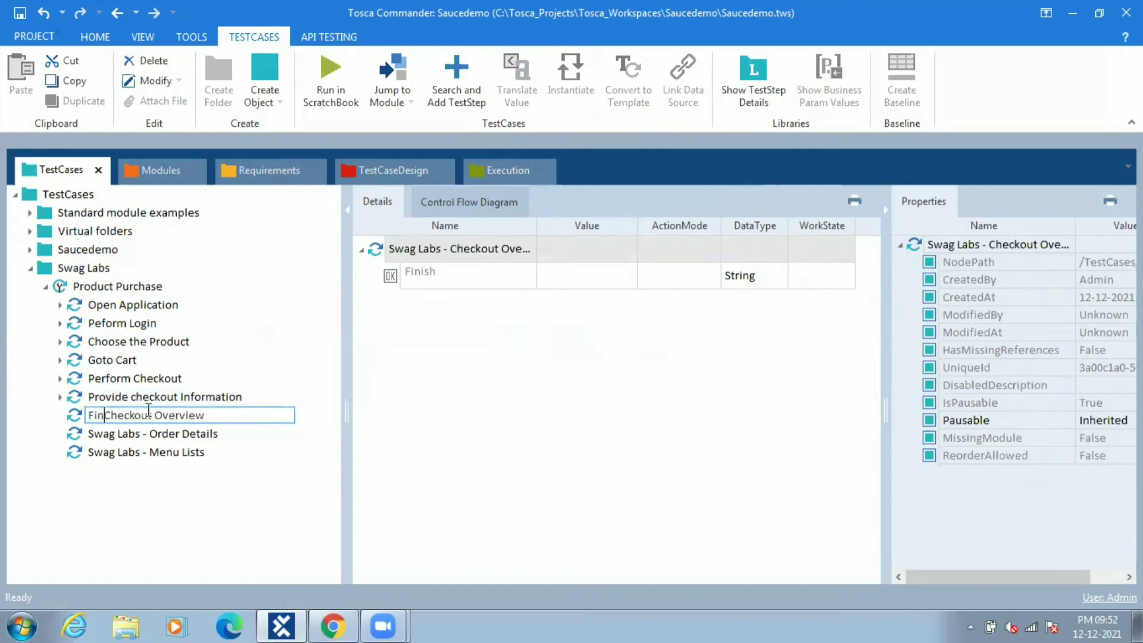
pyautogui.write('ish')
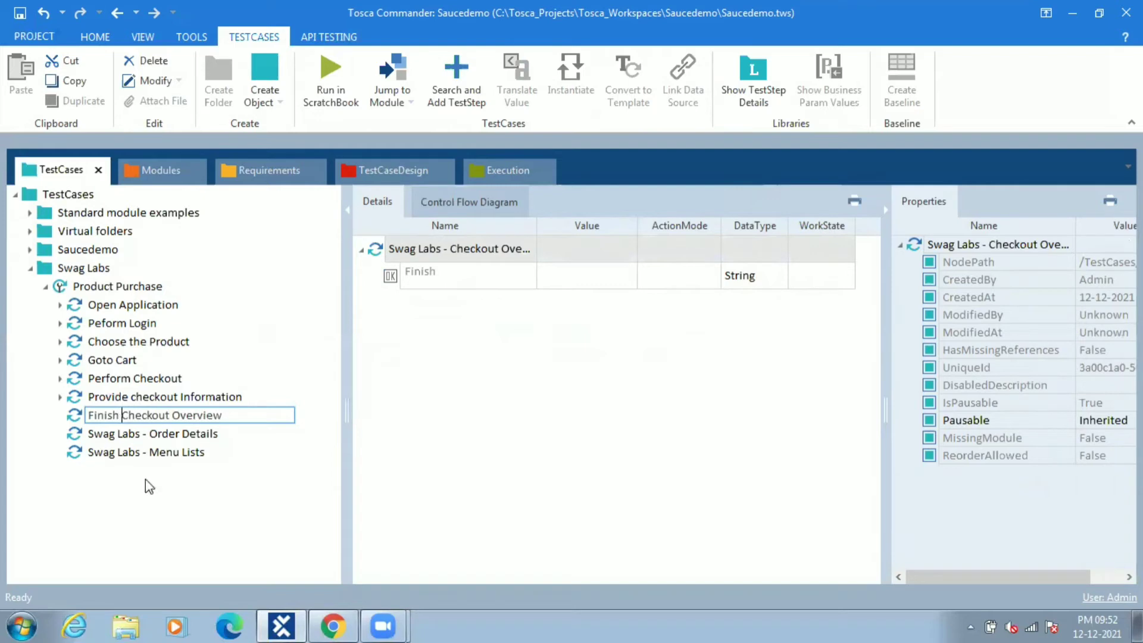
pyautogui.moveTo(174, 417); pyautogui.dragTo(288, 415)
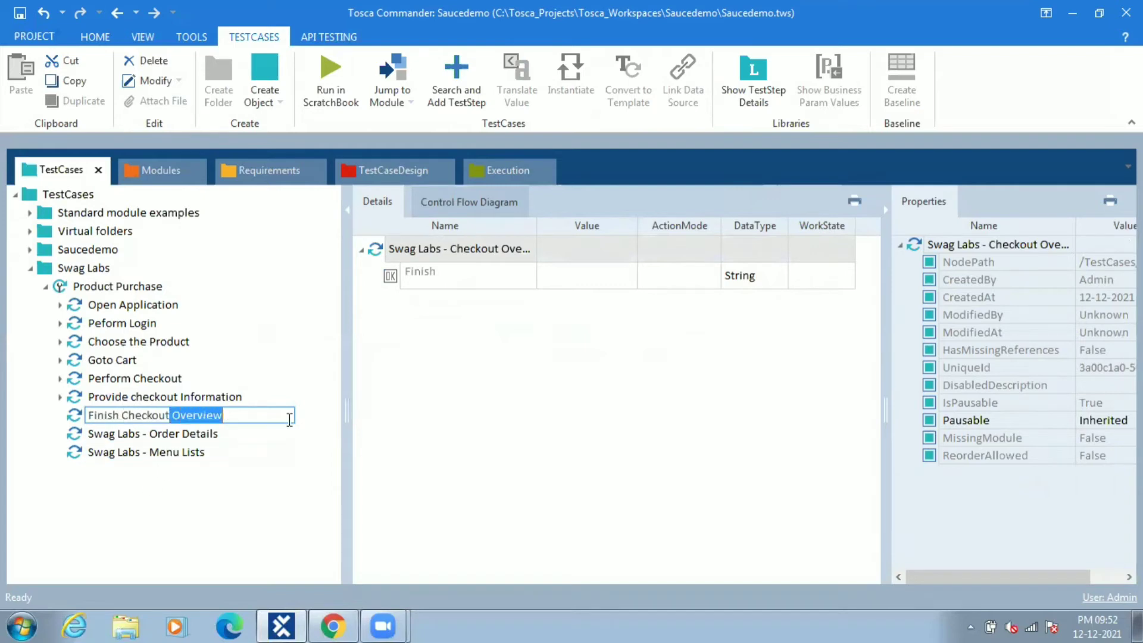
pyautogui.press('BackSpace')
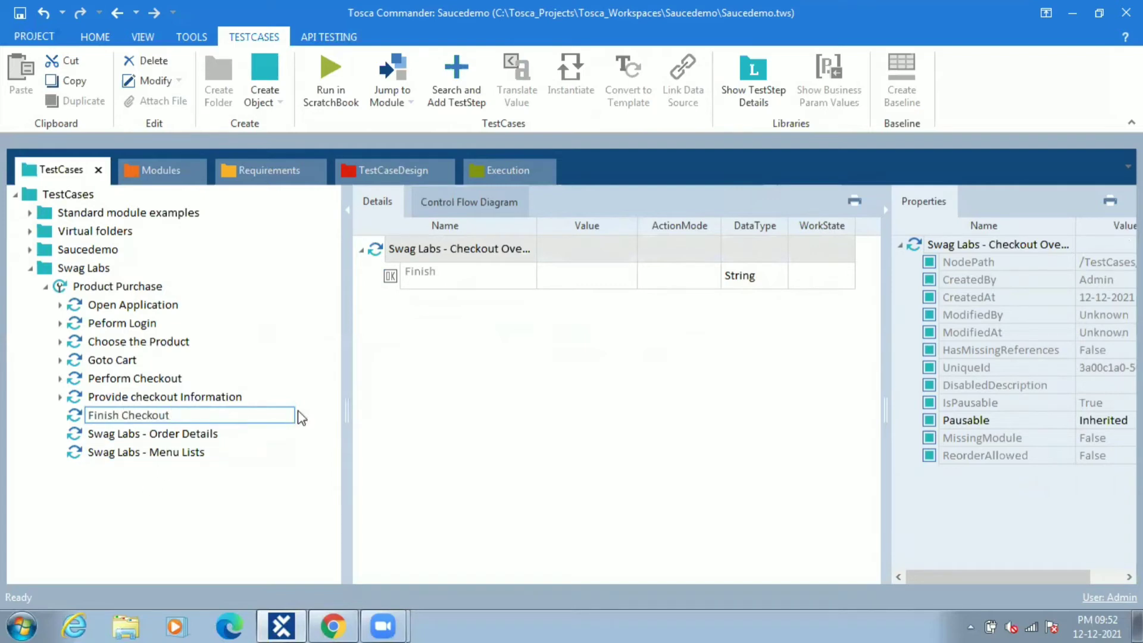
# Set the value of the Finish row in the Finish Checkout step to {Click}
pyautogui.click(596, 281)
pyautogui.click(598, 281)
pyautogui.click(608, 275)
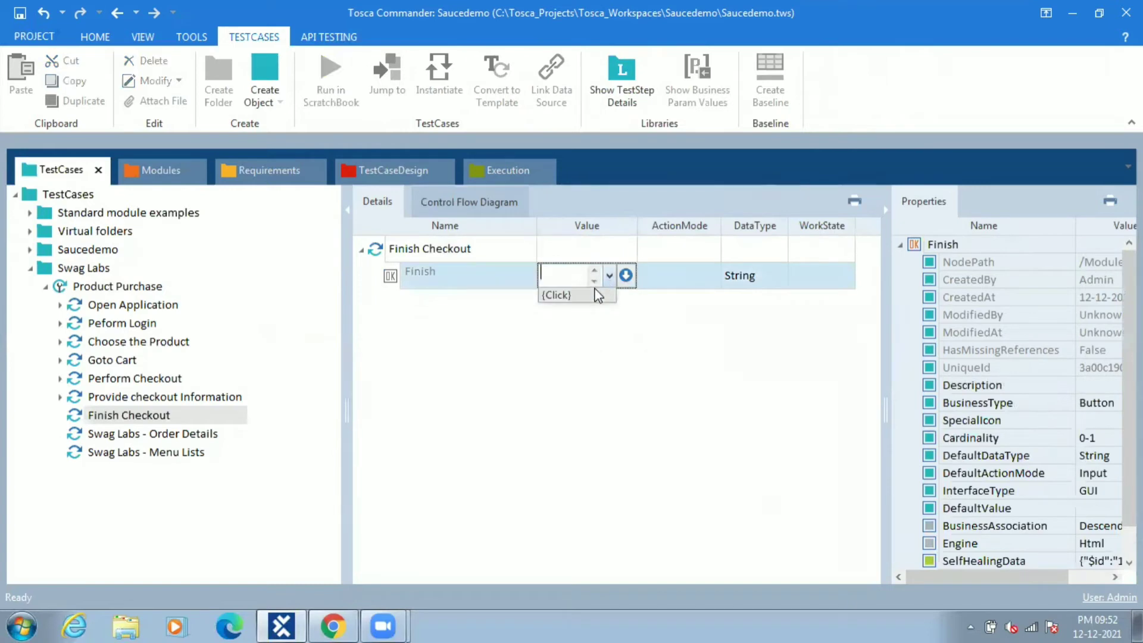
pyautogui.click(602, 296)
# Rename the Swag Labs - Order Details test step Verify Order Details and Goback to home
pyautogui.click(204, 437)
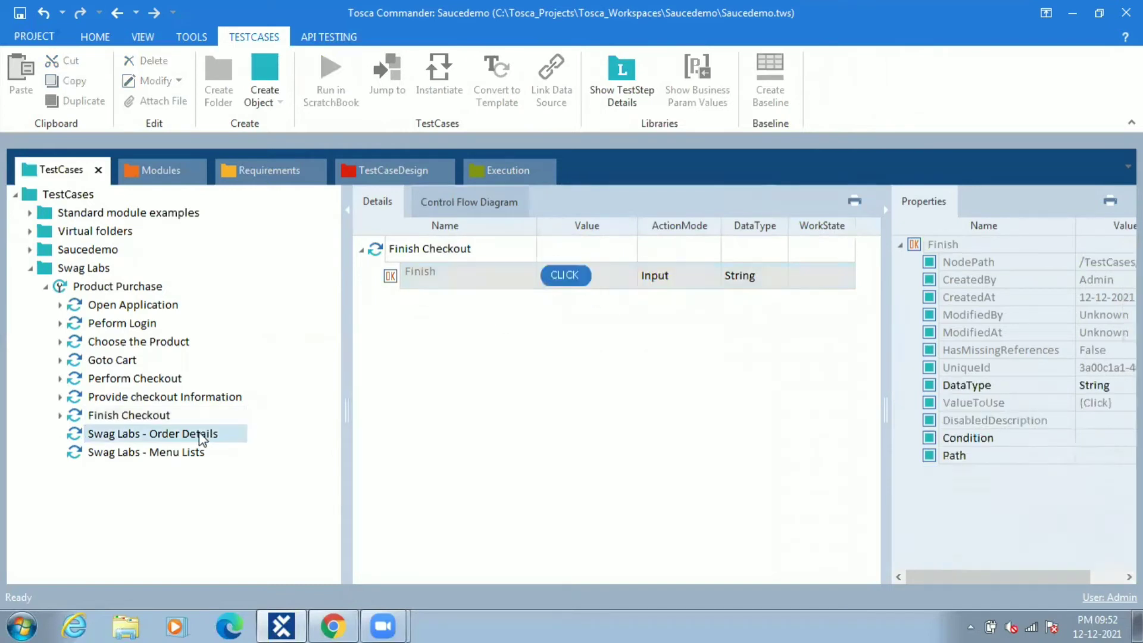
pyautogui.click(145, 437)
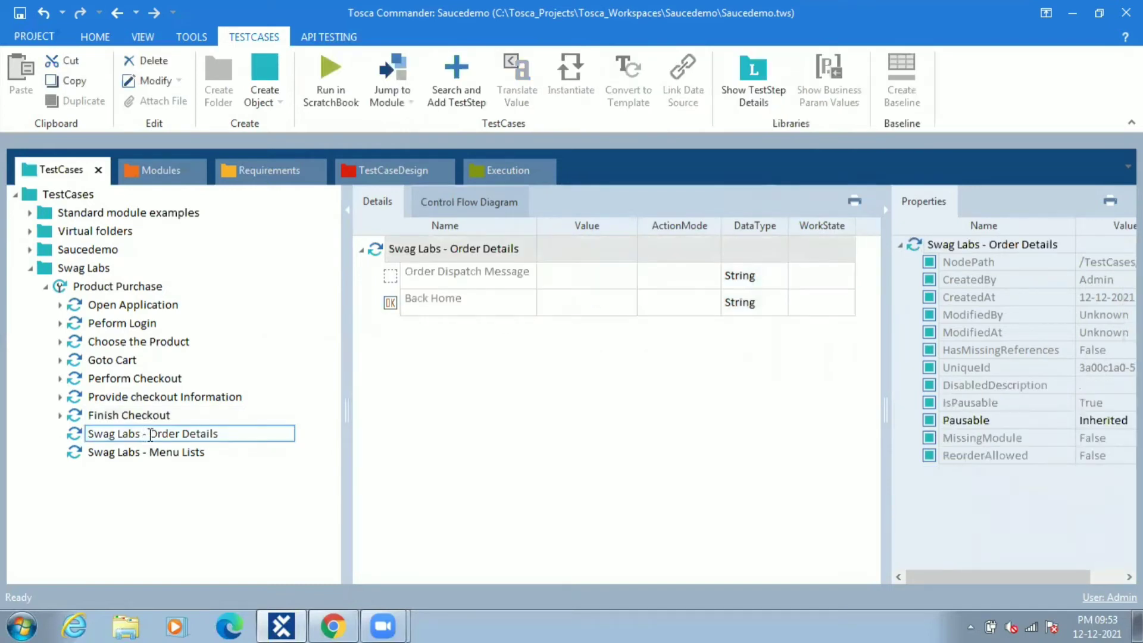
pyautogui.press('BackSpace')
pyautogui.press('Delete')
pyautogui.press('BackSpace')
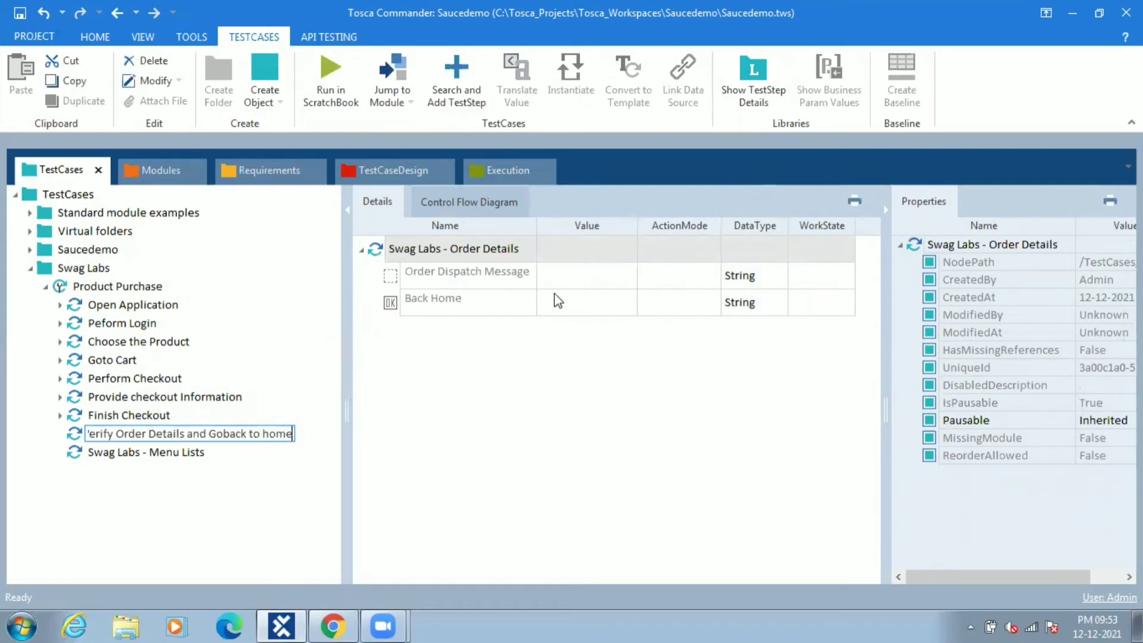
pyautogui.click(555, 298)
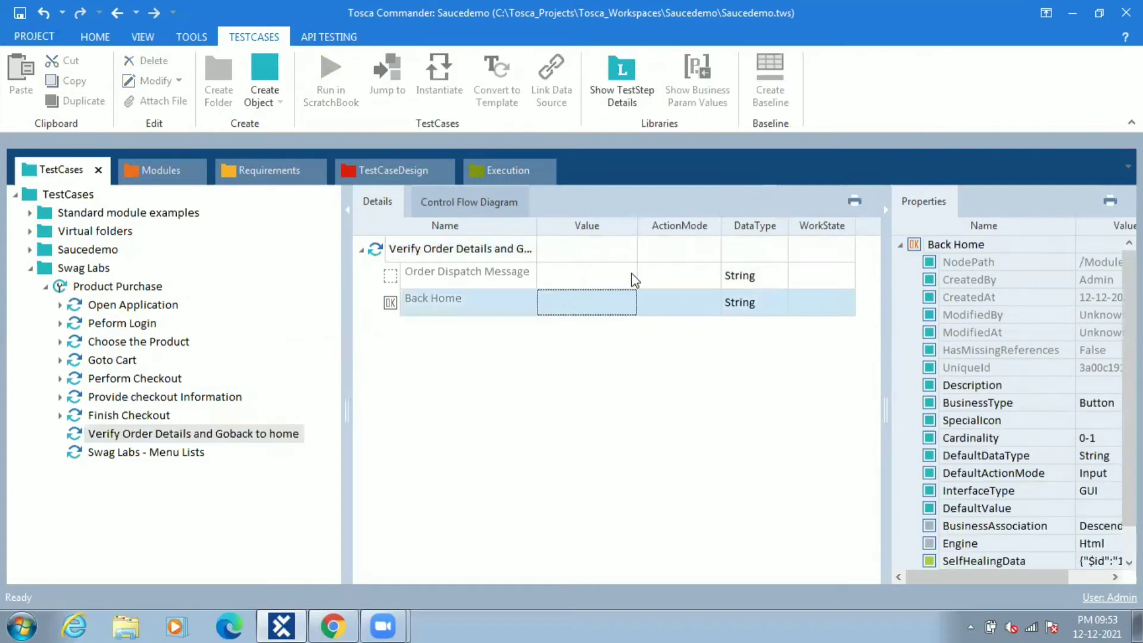
# Set Order Dispatch Message to the Verify action mode with Exists == True, and set Back Home to {Click}
pyautogui.click(635, 275)
pyautogui.click(684, 280)
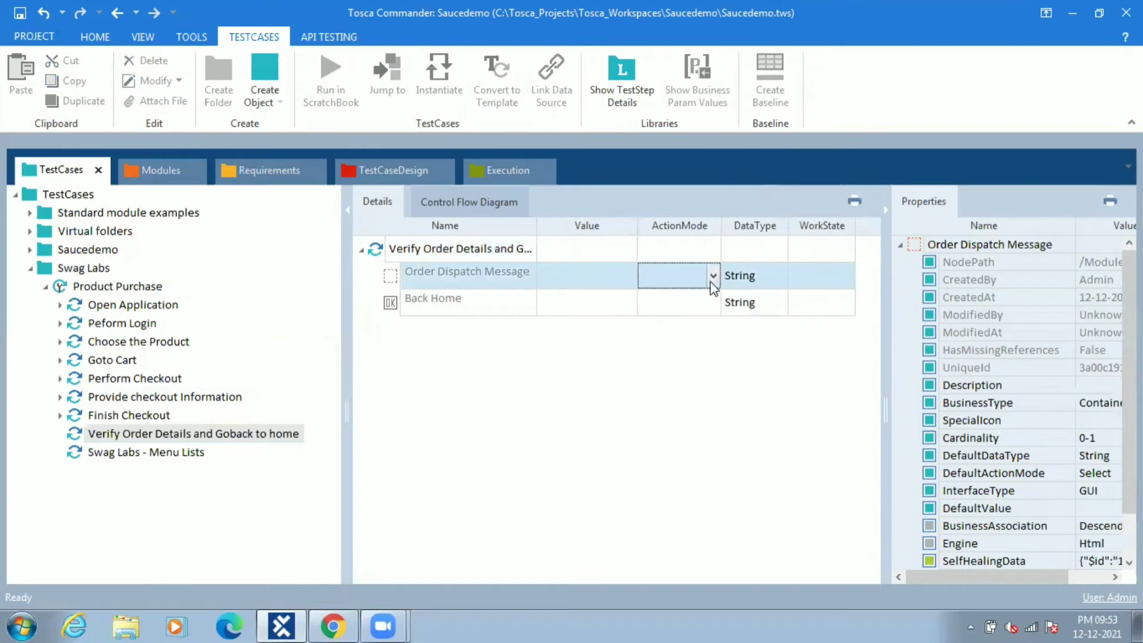
pyautogui.click(712, 276)
pyautogui.click(658, 313)
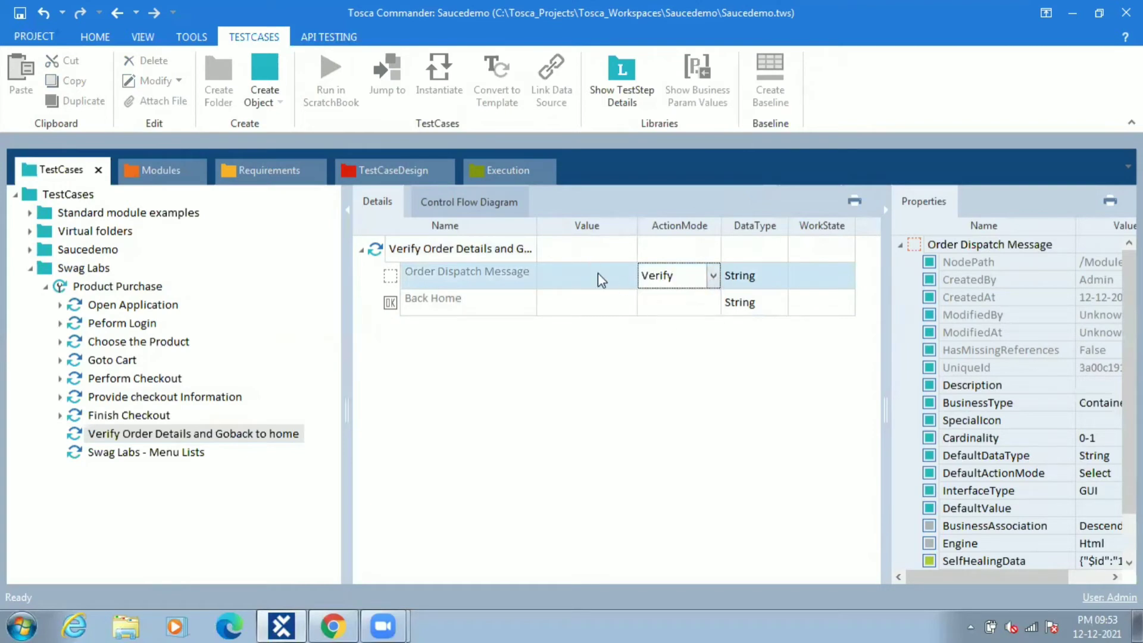
pyautogui.click(597, 273)
pyautogui.click(598, 273)
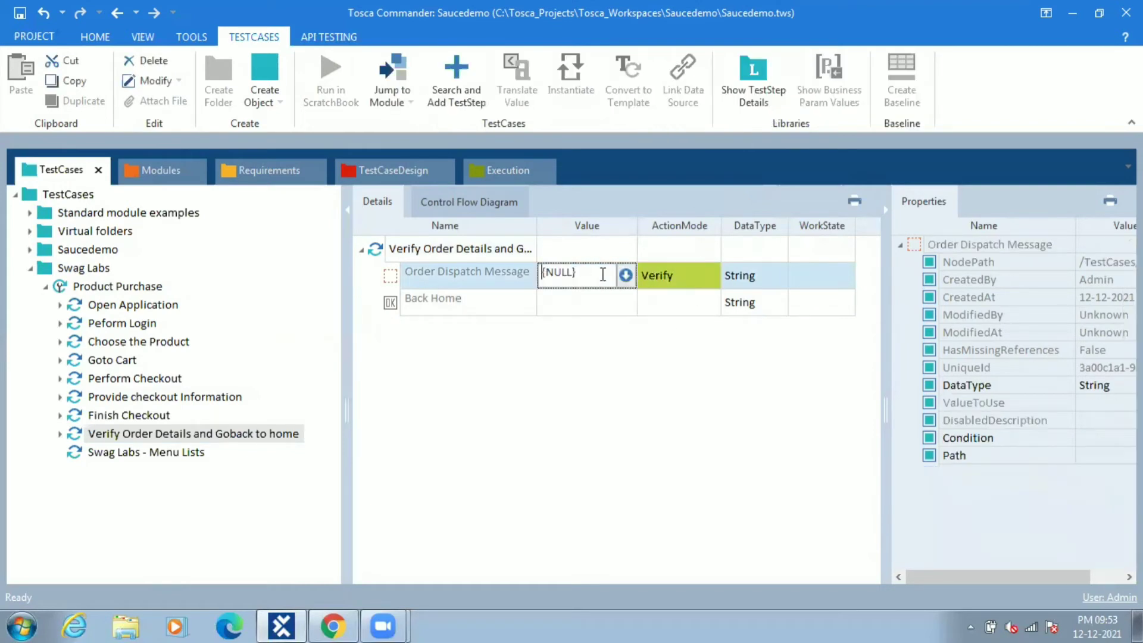
pyautogui.click(597, 305)
pyautogui.click(555, 354)
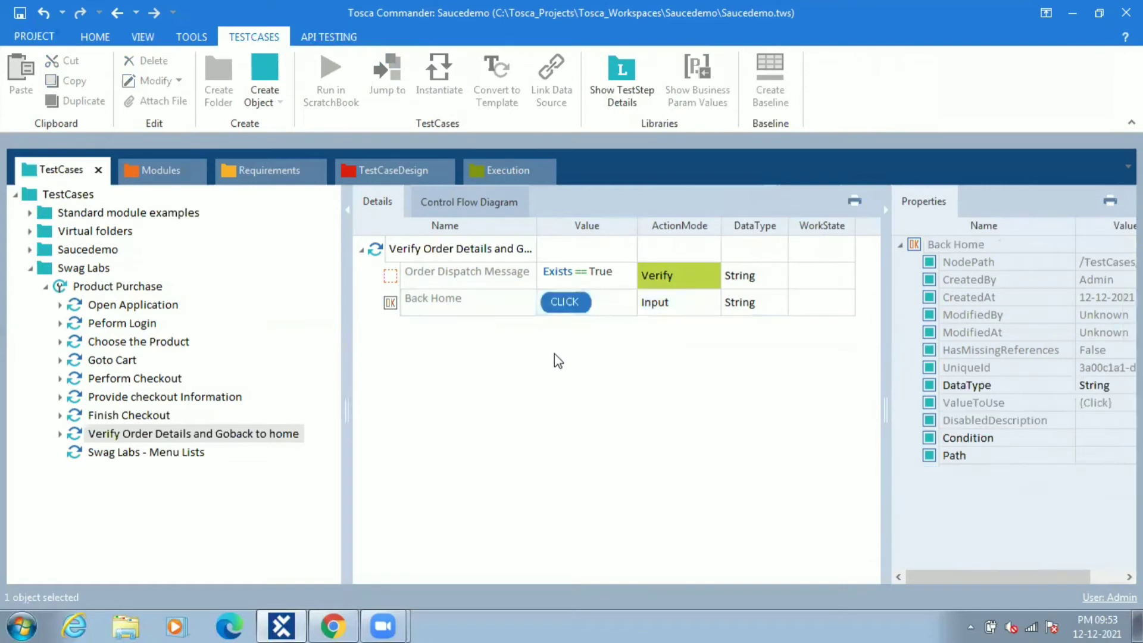
# Open the name of the Swag Labs - Menu Lists test step for editing
pyautogui.click(149, 452)
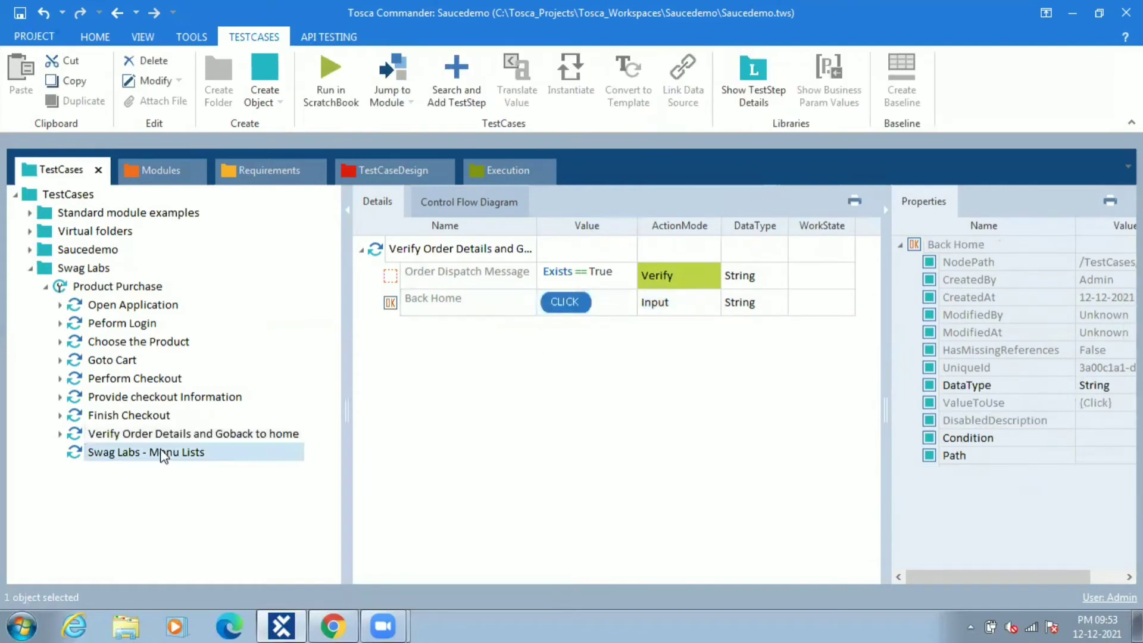
pyautogui.click(148, 452)
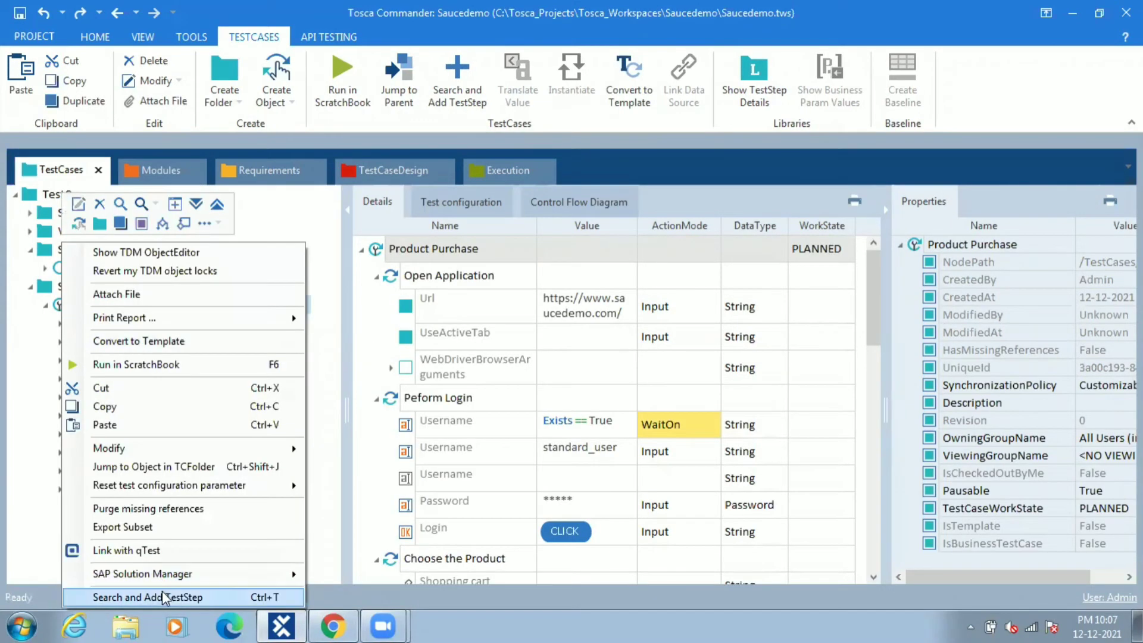
# Search for "take" and add the TBox Take Screenshot module as a test step of Product Purchase
pyautogui.click(163, 595)
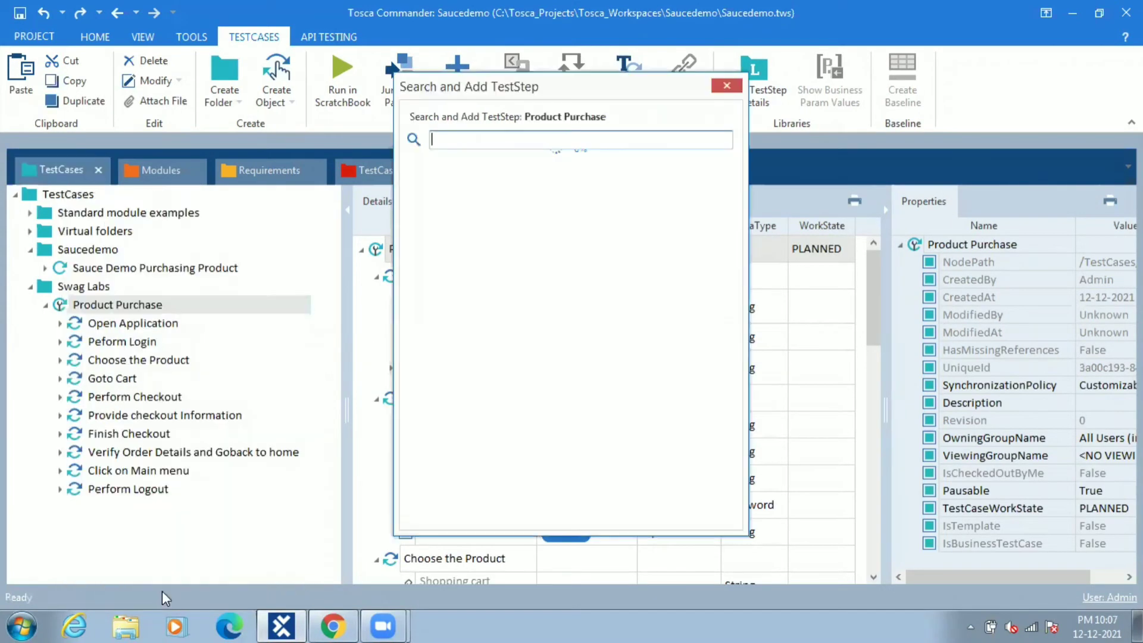
pyautogui.write('take')
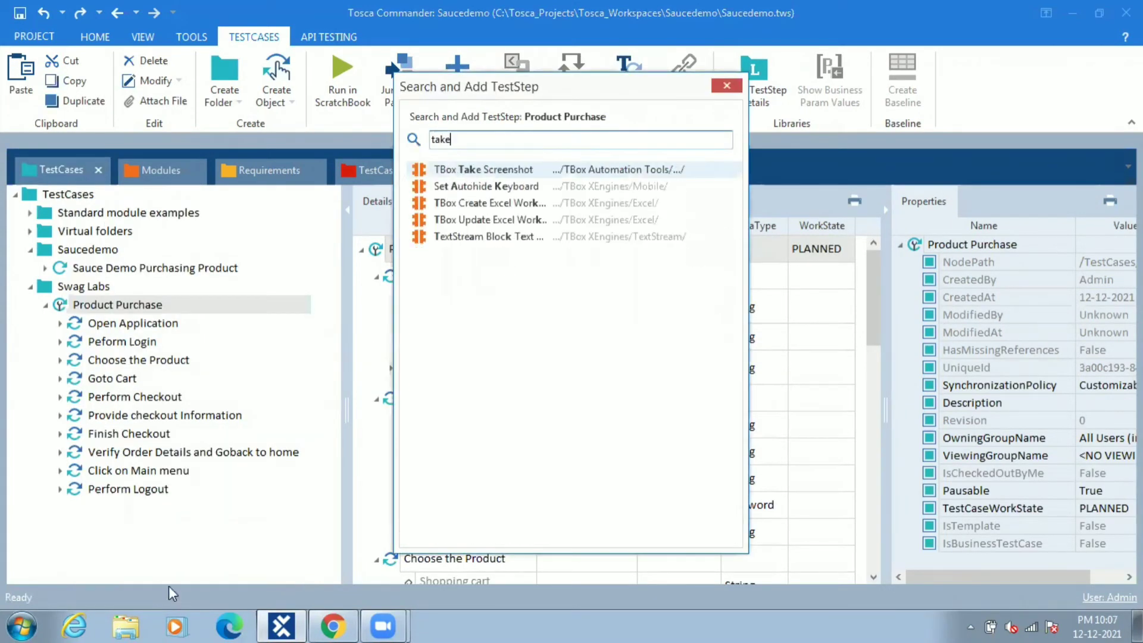
pyautogui.doubleClick(515, 172)
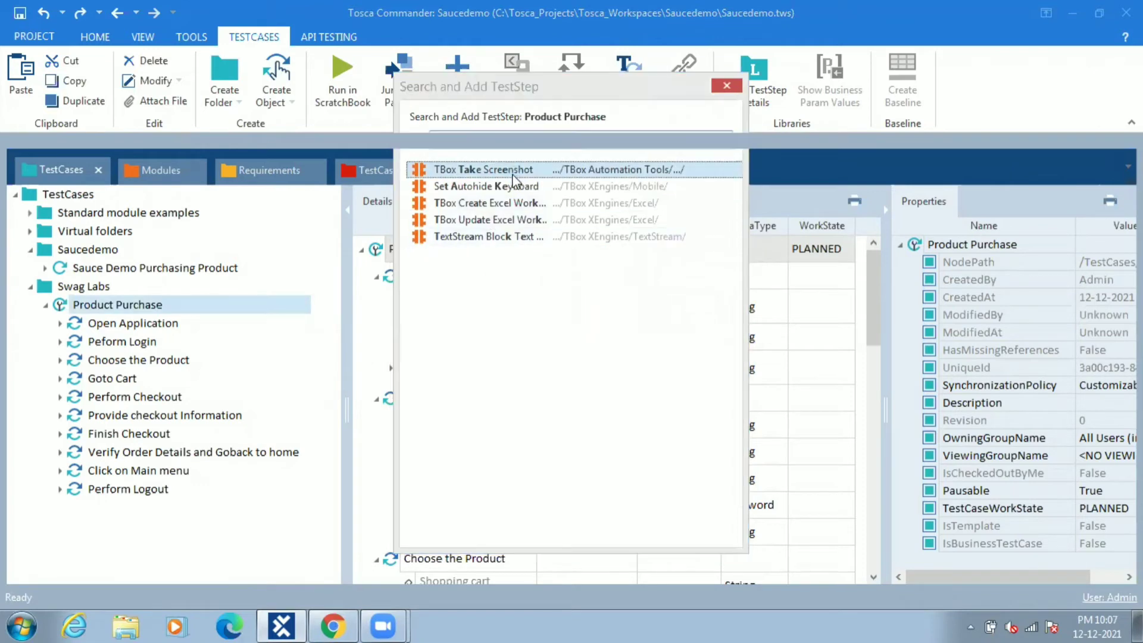
# Rename the TBox Take Screenshot step Take Screenshot and move it between Choose the Product and Goto Cart
pyautogui.click(116, 507)
pyautogui.click(117, 506)
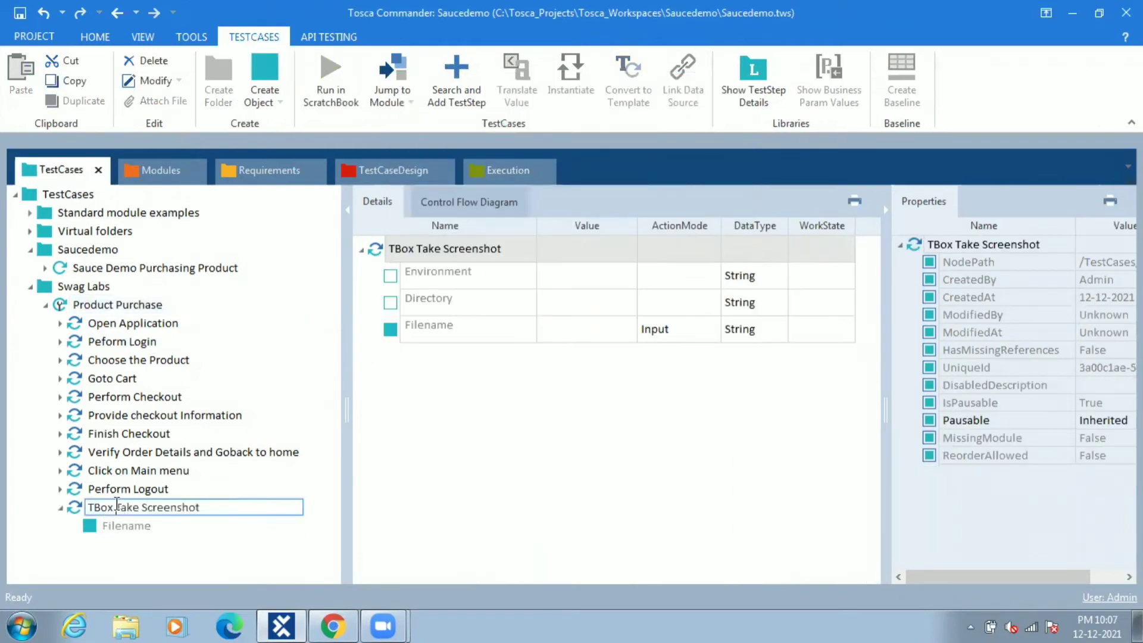
pyautogui.press('BackSpace')
pyautogui.press('BackSpace')
pyautogui.press('BackSpace')
pyautogui.press('BackSpace')
pyautogui.press('BackSpace')
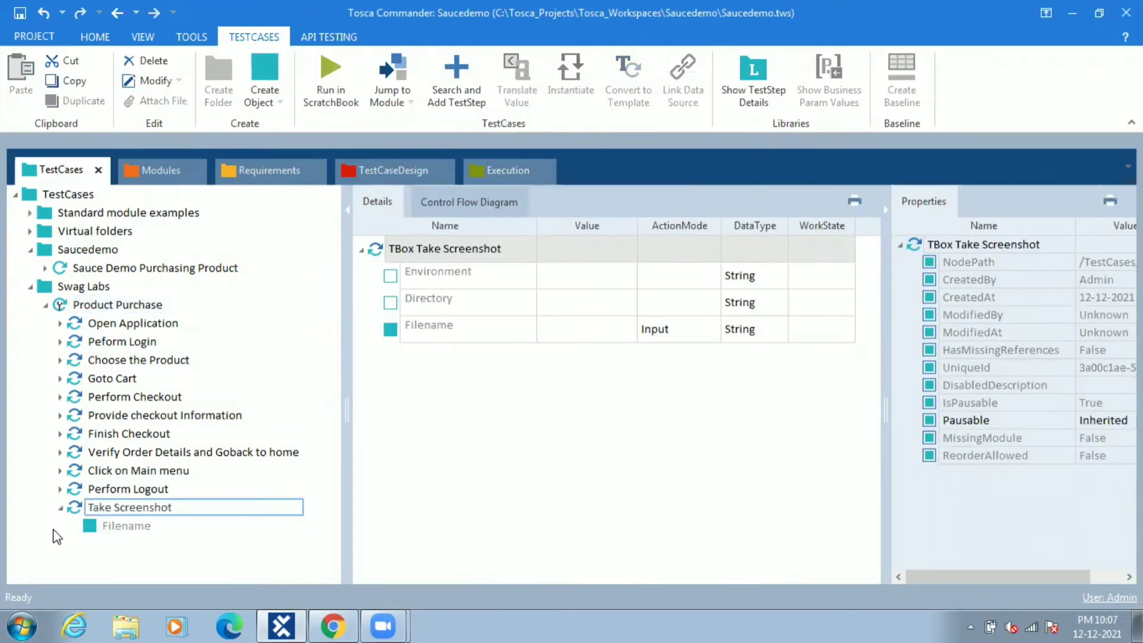
pyautogui.click(60, 508)
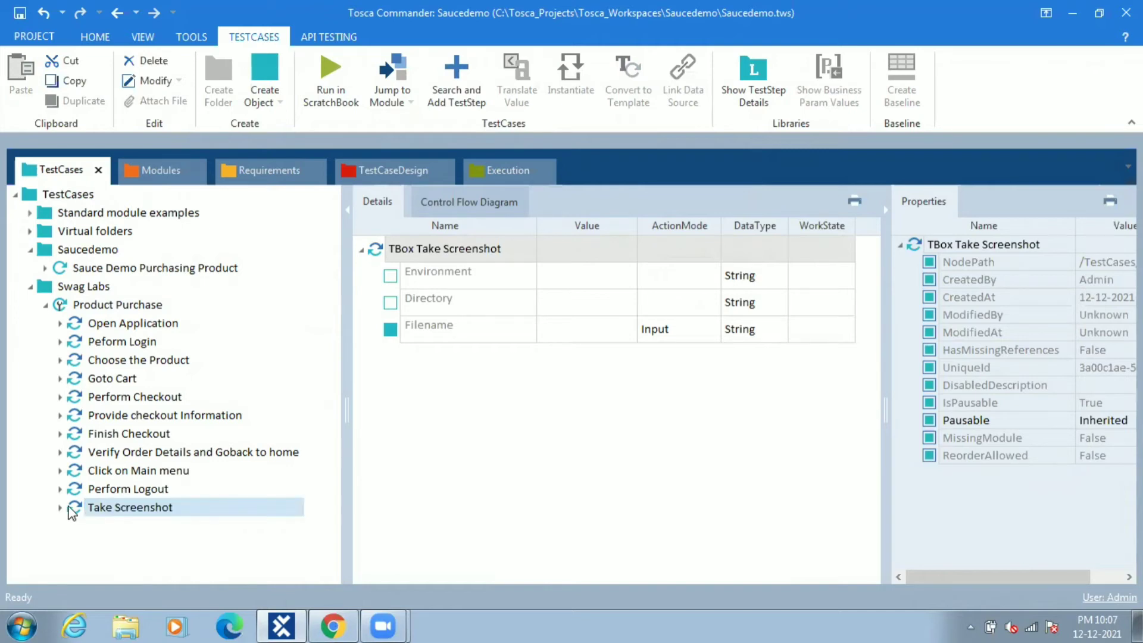
pyautogui.moveTo(71, 512); pyautogui.dragTo(115, 390)
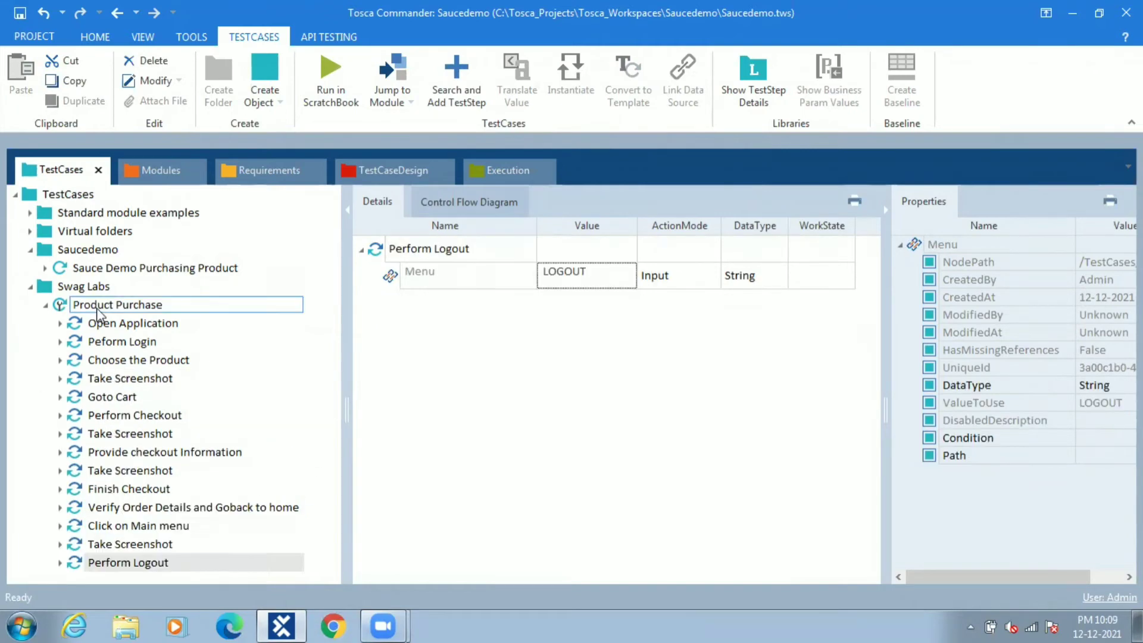
# Search for "close" and add the CloseBrowser module as a test step of Product Purchase
pyautogui.click(99, 307)
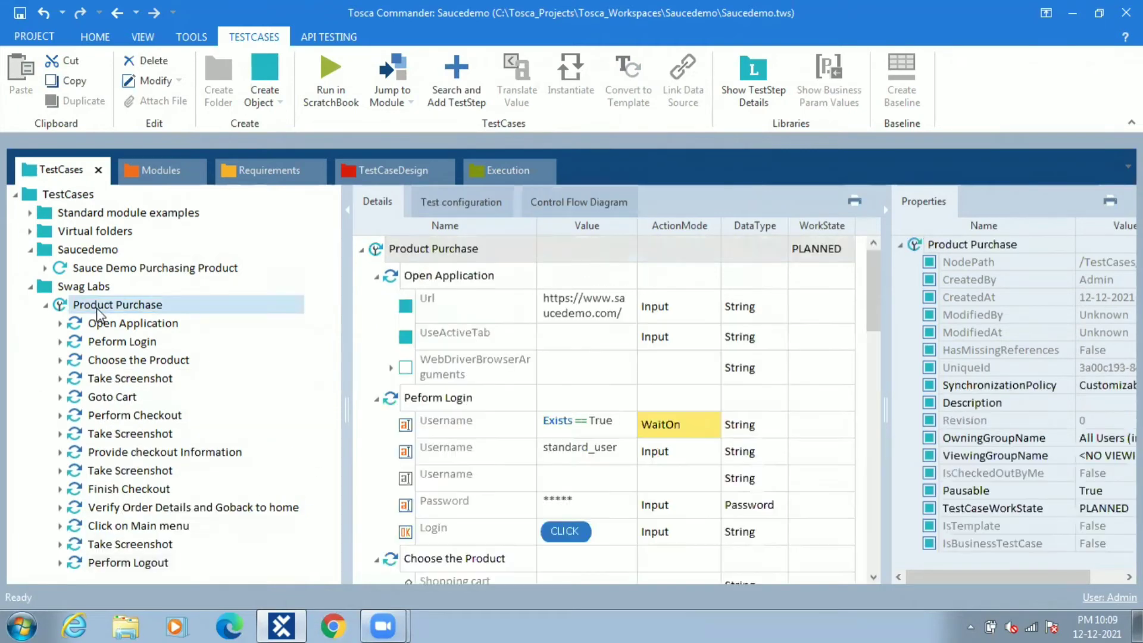
pyautogui.rightClick(97, 309)
pyautogui.click(217, 595)
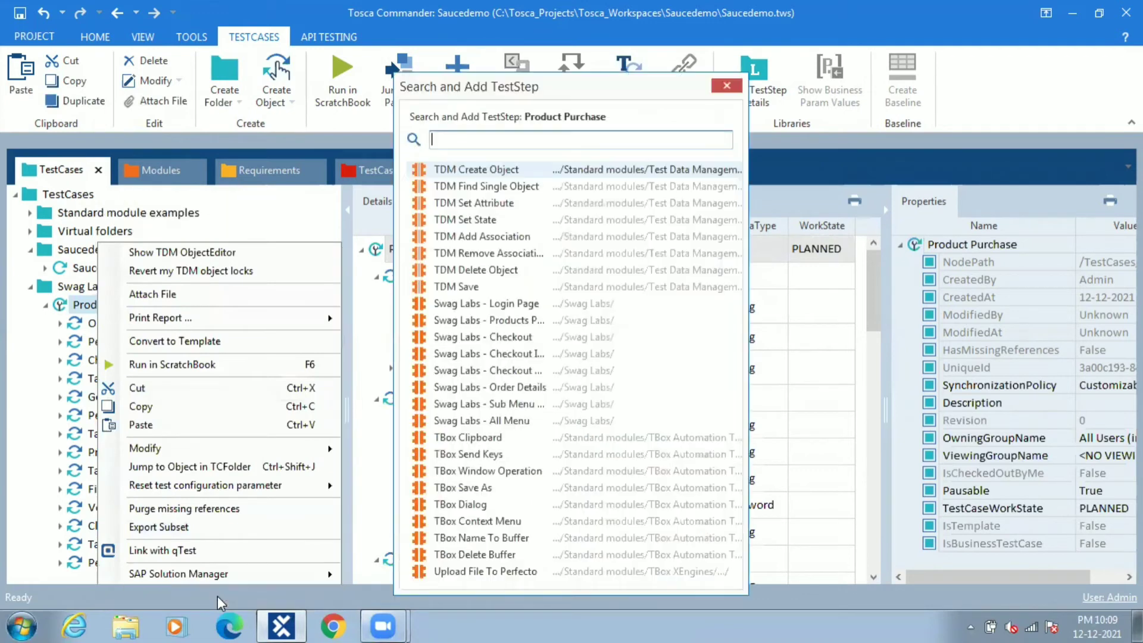
pyautogui.write('close')
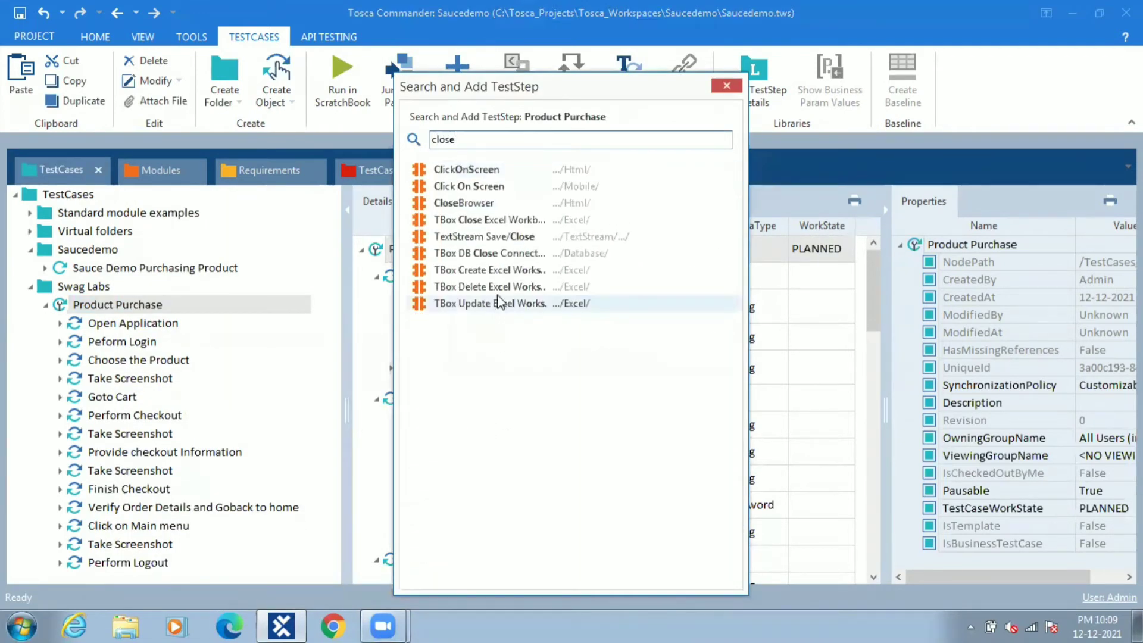
pyautogui.doubleClick(510, 201)
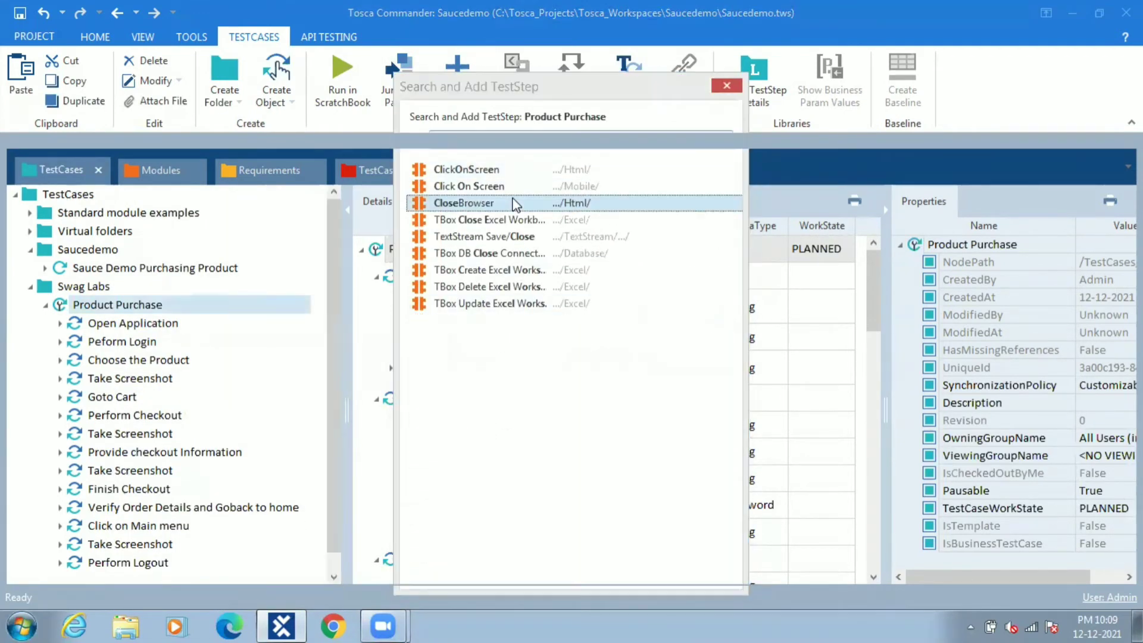
# Set the Title value of the CloseBrowser step to * and collapse the step in the tree
pyautogui.click(575, 256)
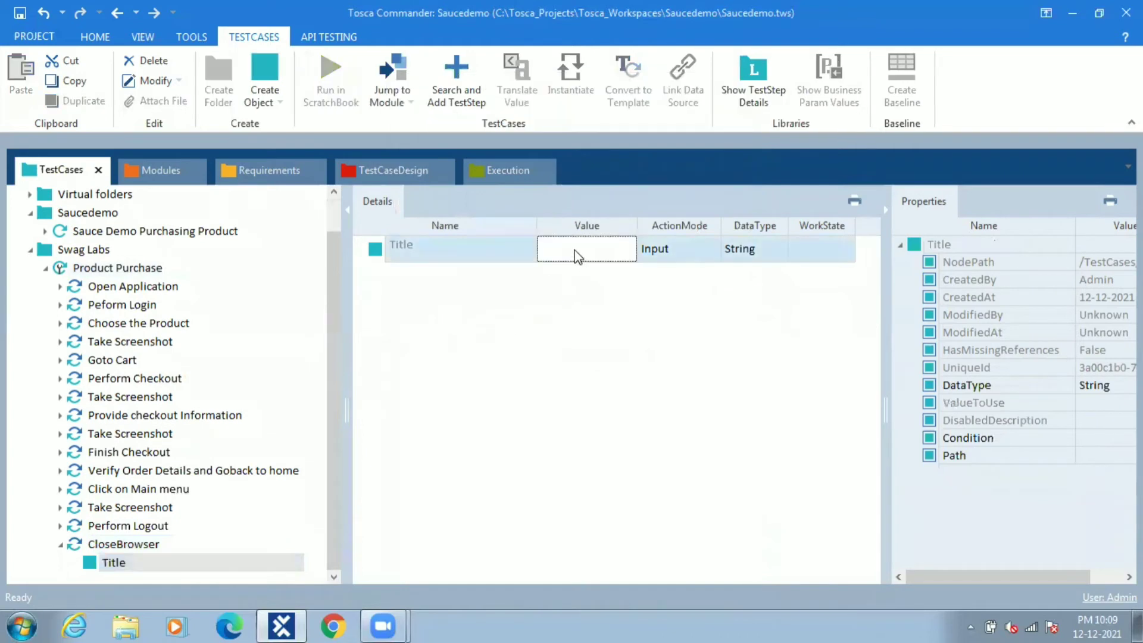
pyautogui.click(575, 250)
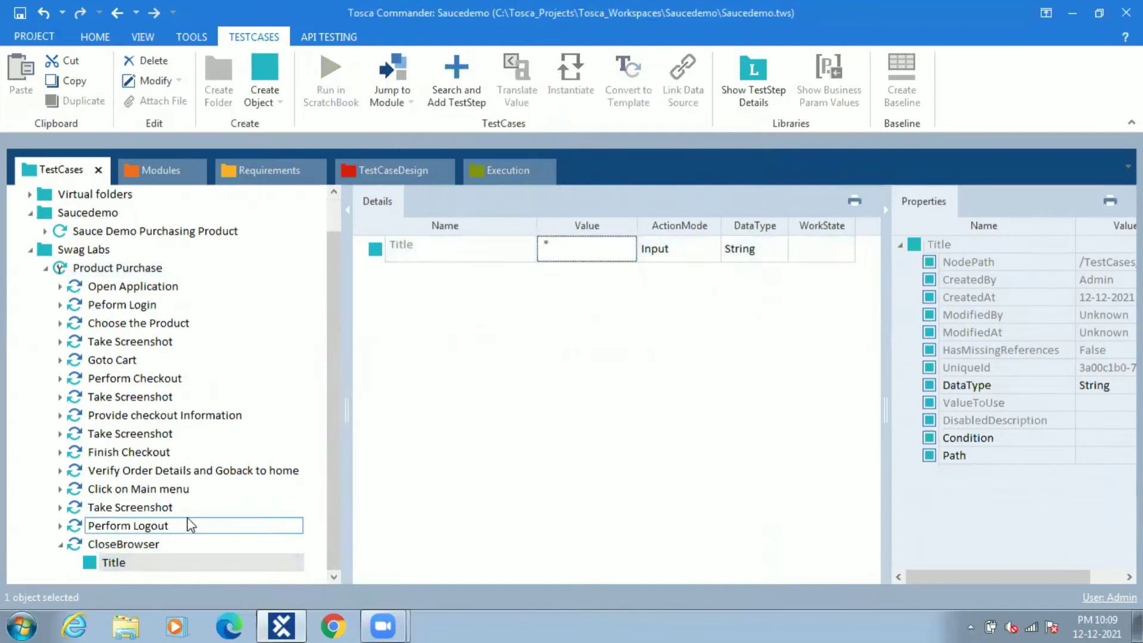
pyautogui.click(61, 544)
pyautogui.click(94, 342)
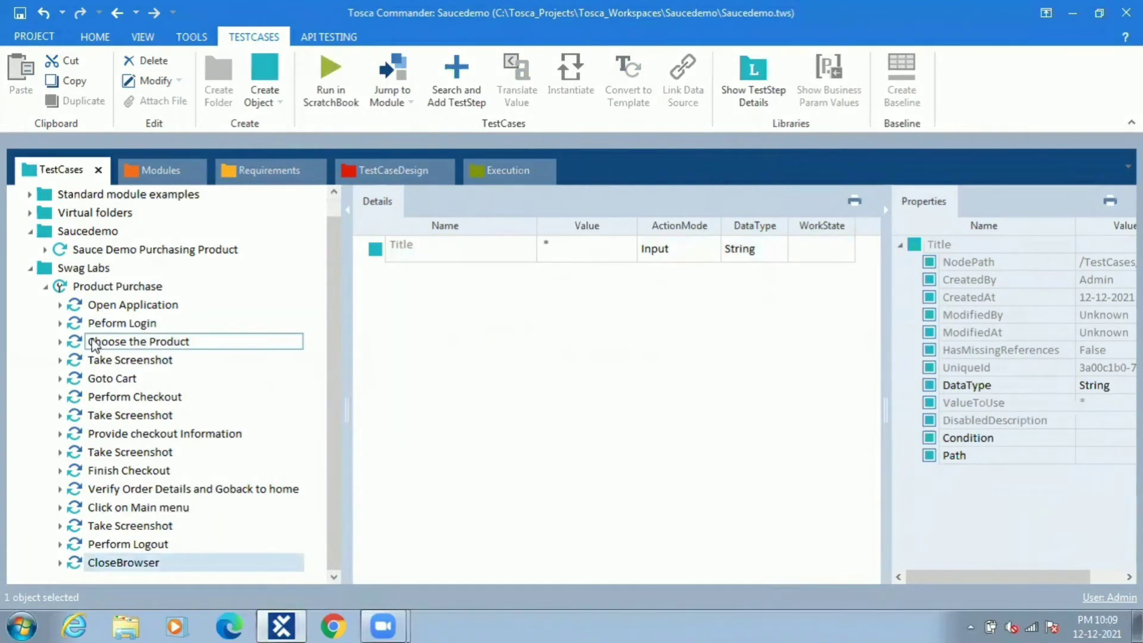
# Run the Product Purchase test case in the ScratchBook and close the results window
pyautogui.click(90, 289)
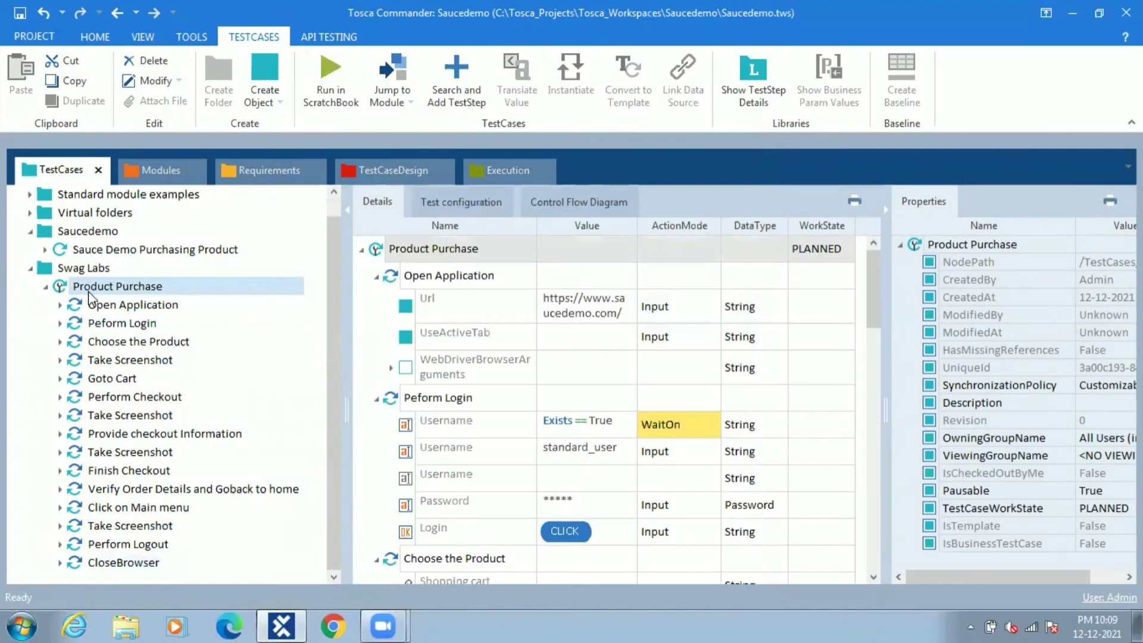
pyautogui.rightClick(89, 292)
pyautogui.click(152, 365)
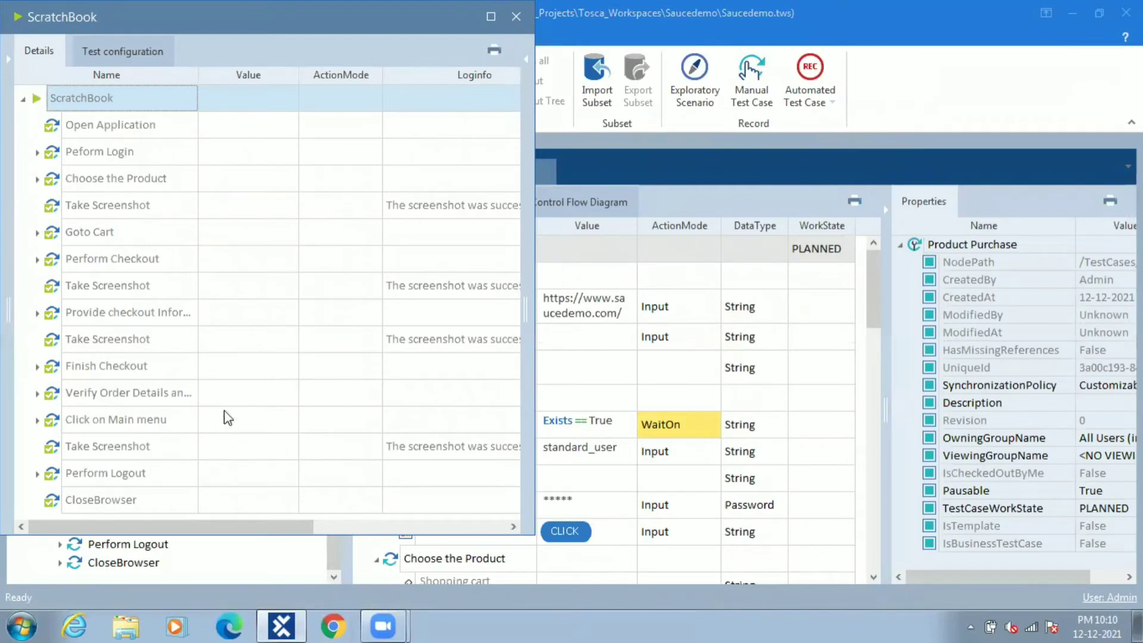
pyautogui.click(524, 18)
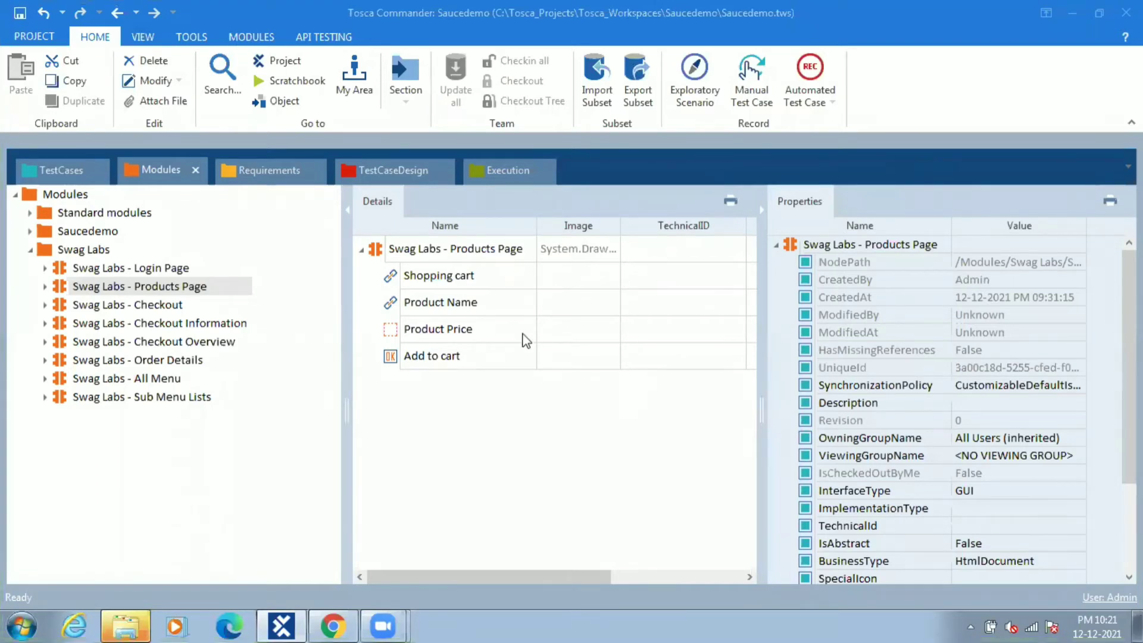
# Examine the identification properties of the Products Page module's controls, including the Add to cart Id, and compare them with the Swag Labs products page
pyautogui.click(501, 273)
pyautogui.click(488, 300)
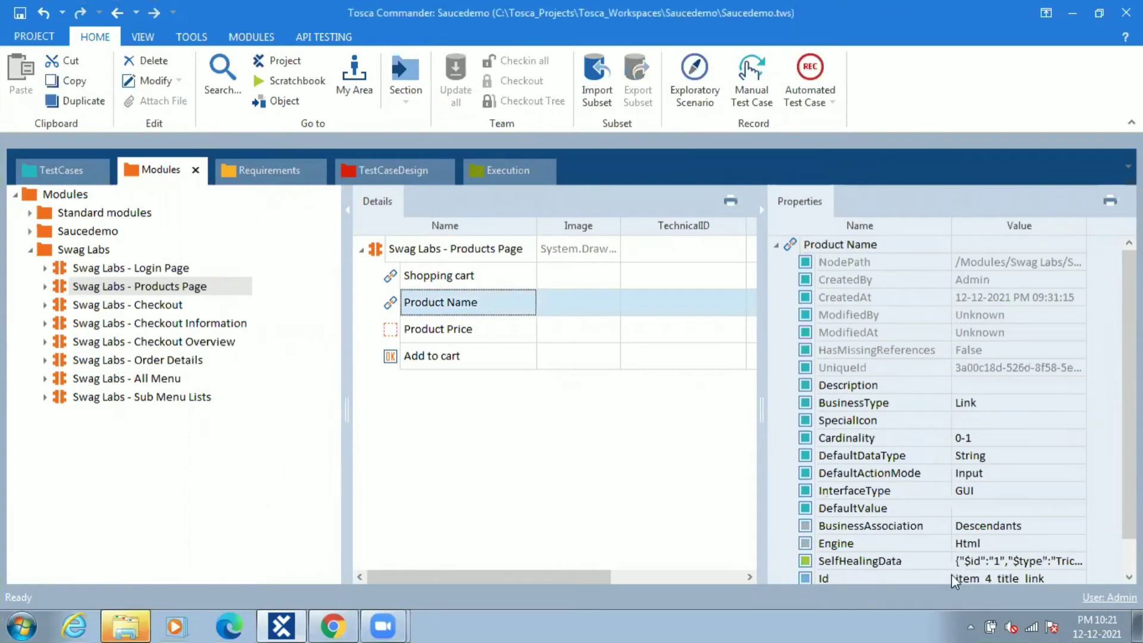
pyautogui.click(490, 328)
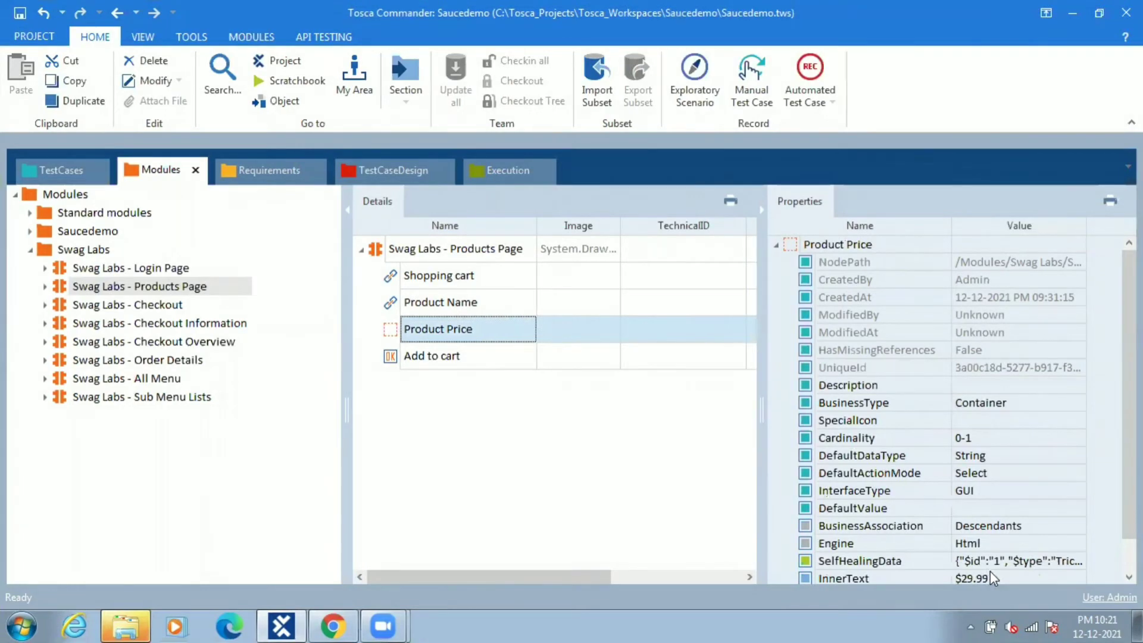
pyautogui.click(482, 355)
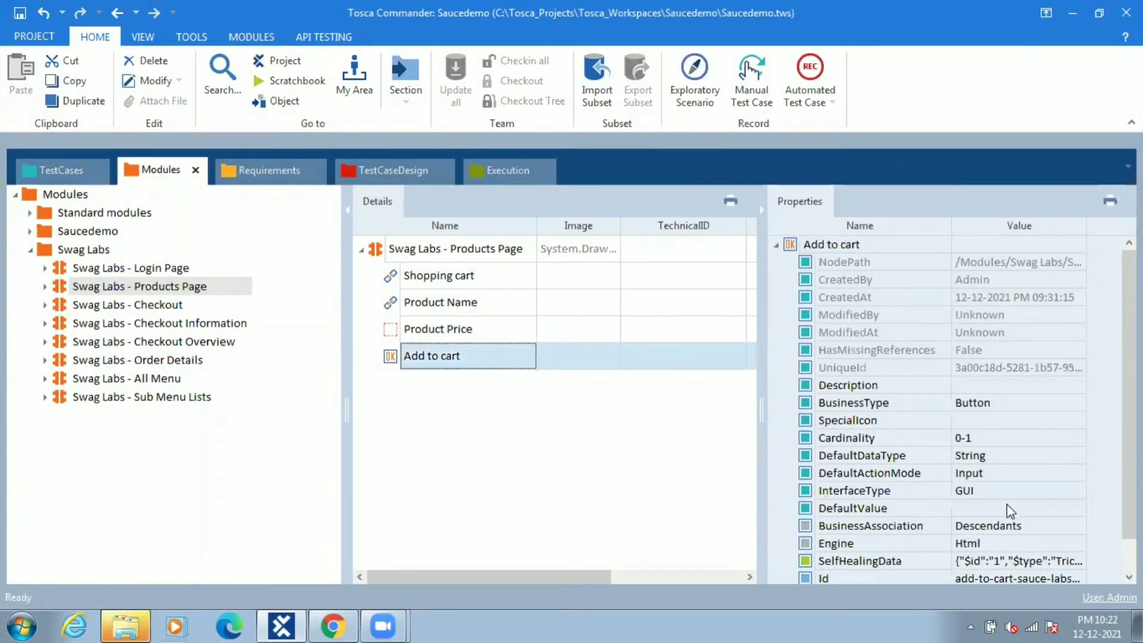
pyautogui.click(1069, 573)
pyautogui.click(1078, 560)
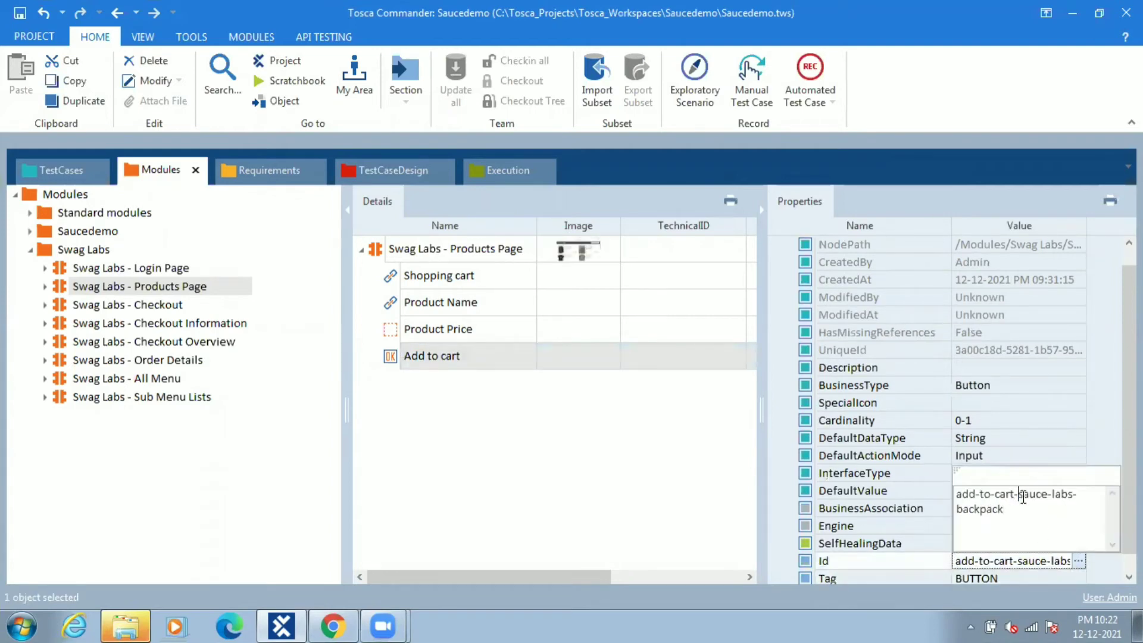
pyautogui.moveTo(1023, 498); pyautogui.dragTo(1031, 514)
pyautogui.click(534, 512)
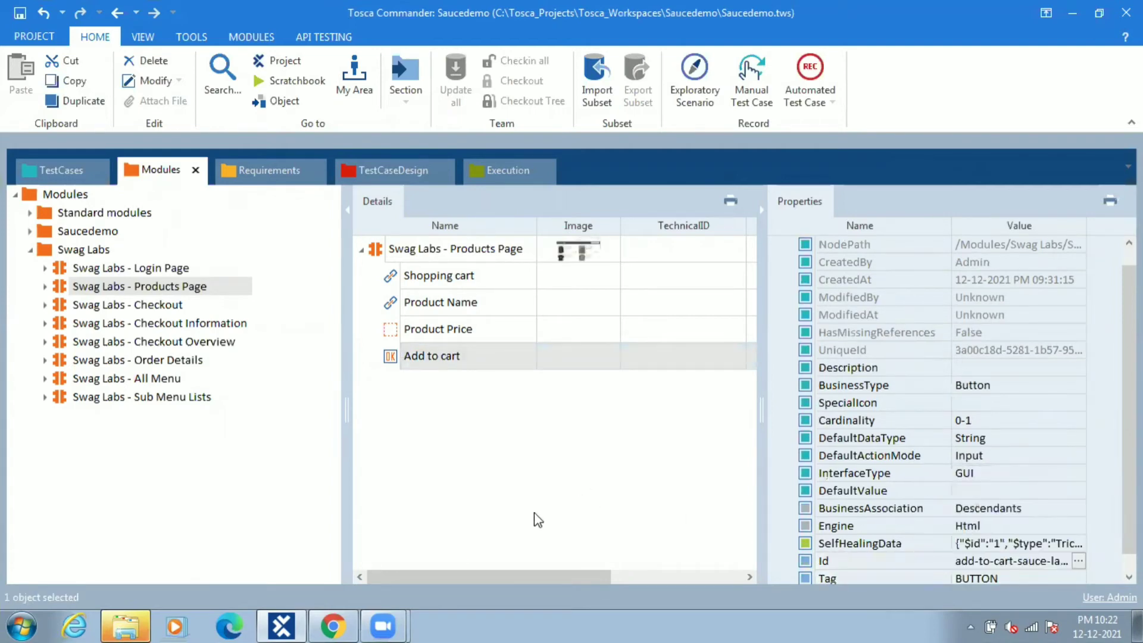
pyautogui.click(357, 619)
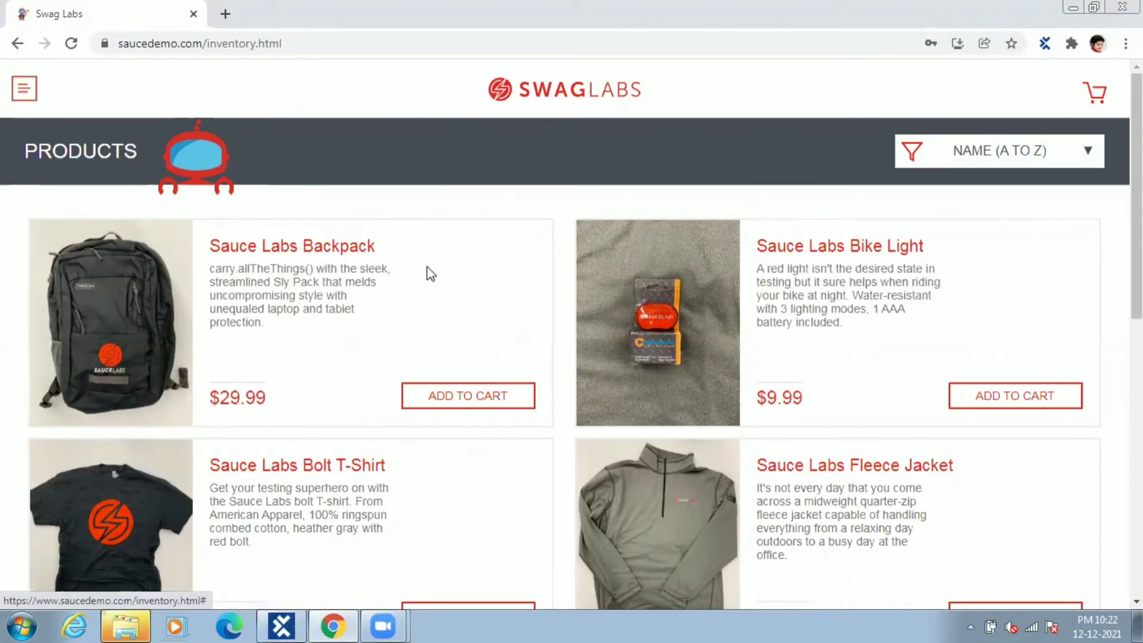
pyautogui.click(284, 623)
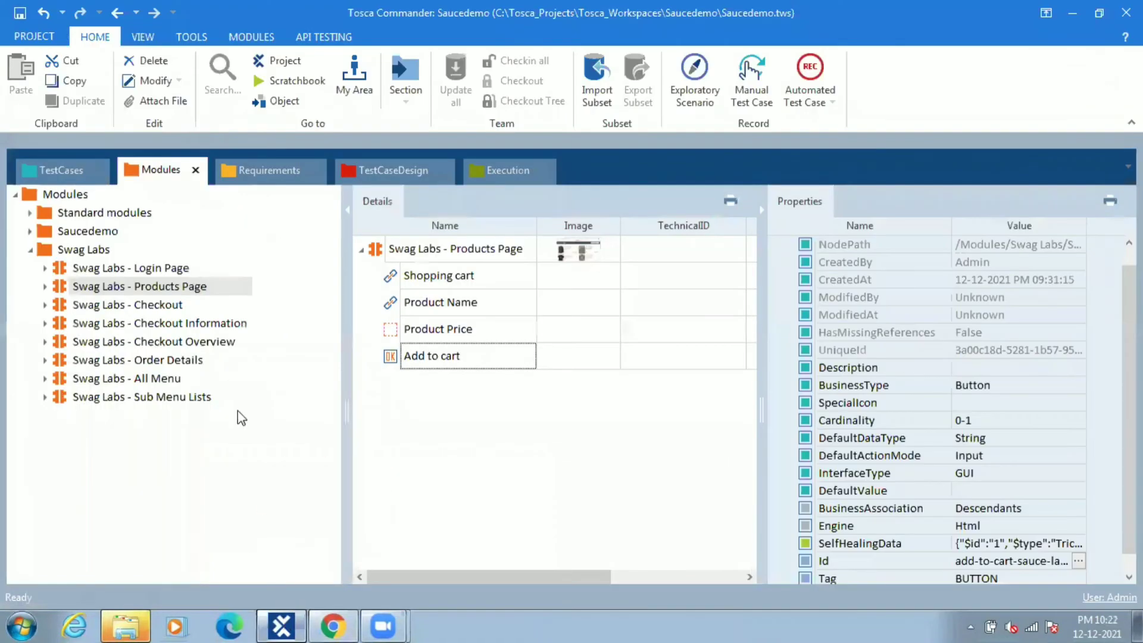
# Rescan the Swag Labs - Products Page module and filter the scanned items to only the selected ones
pyautogui.click(90, 289)
pyautogui.rightClick(90, 291)
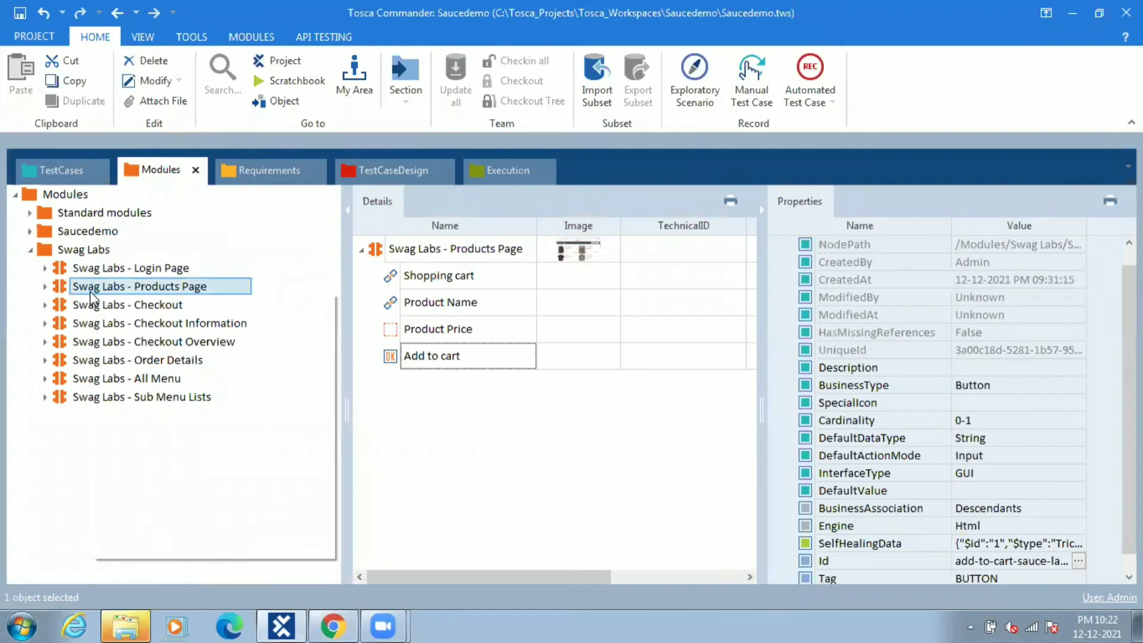
pyautogui.click(163, 388)
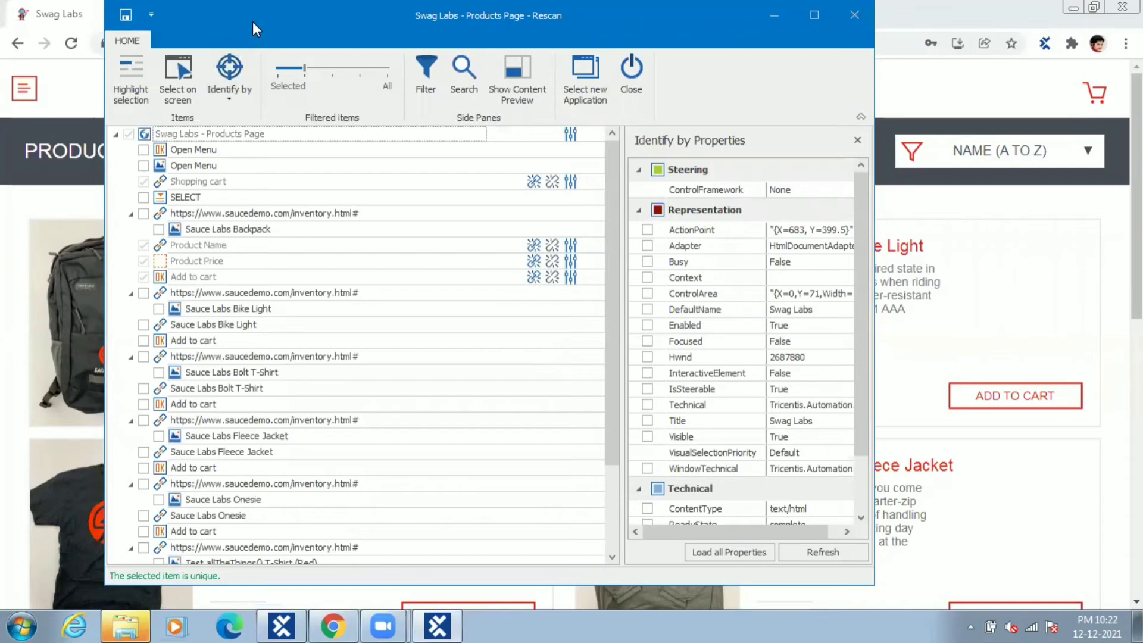
pyautogui.moveTo(253, 22); pyautogui.dragTo(169, 88)
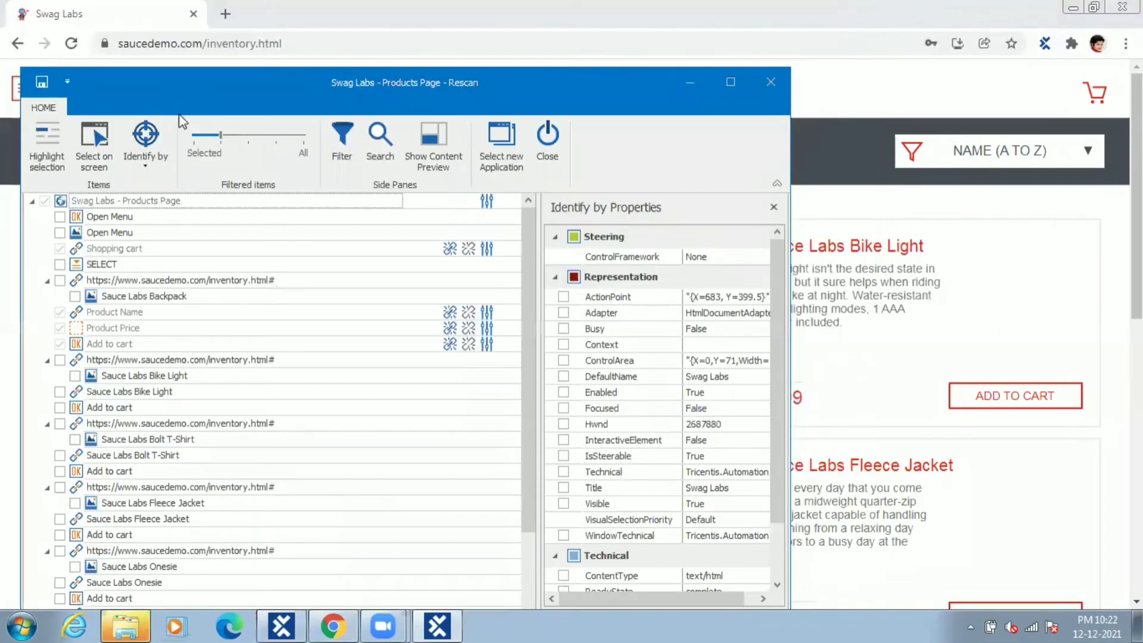
pyautogui.click(197, 138)
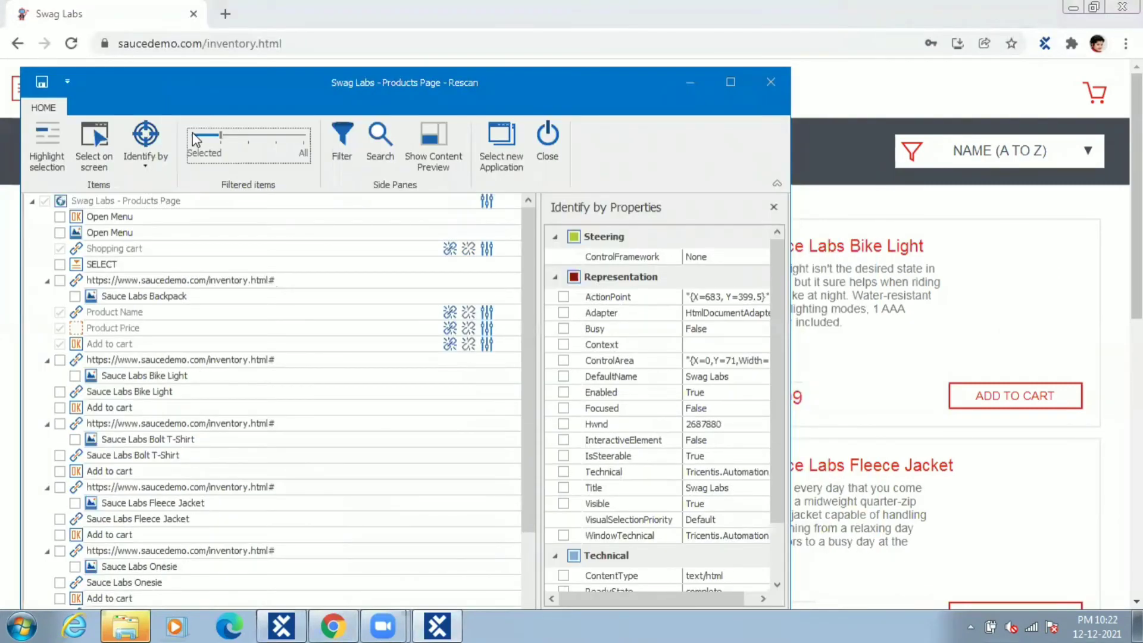
pyautogui.click(196, 139)
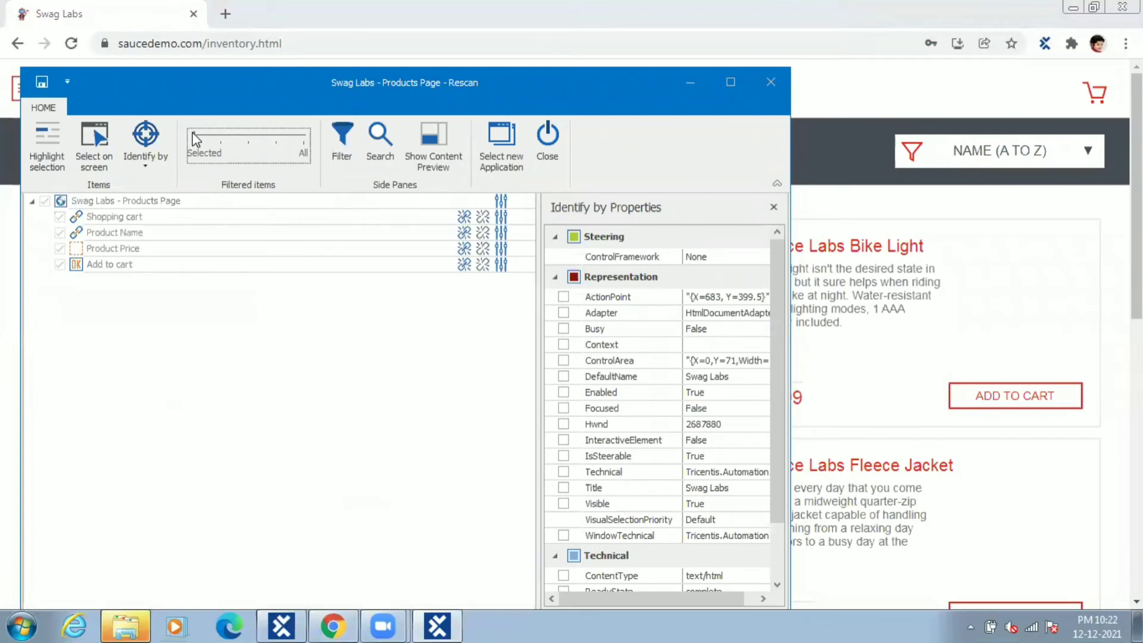
# Select the Sauce Labs Bike Light name, its price, its Add to cart button and their enclosing container on screen
pyautogui.click(94, 158)
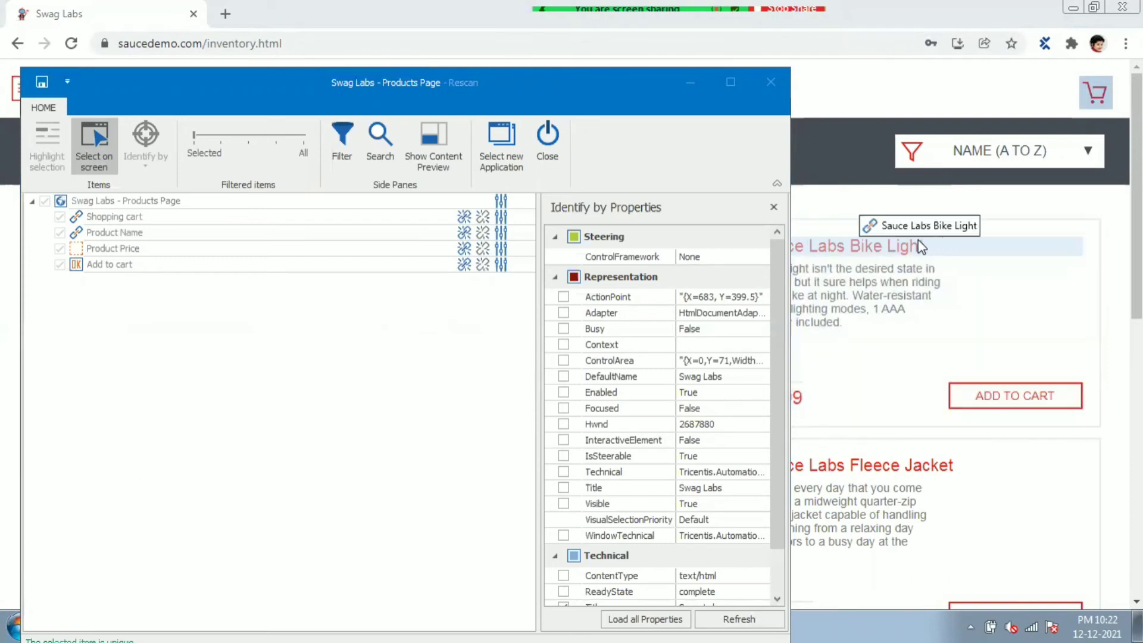
pyautogui.click(903, 247)
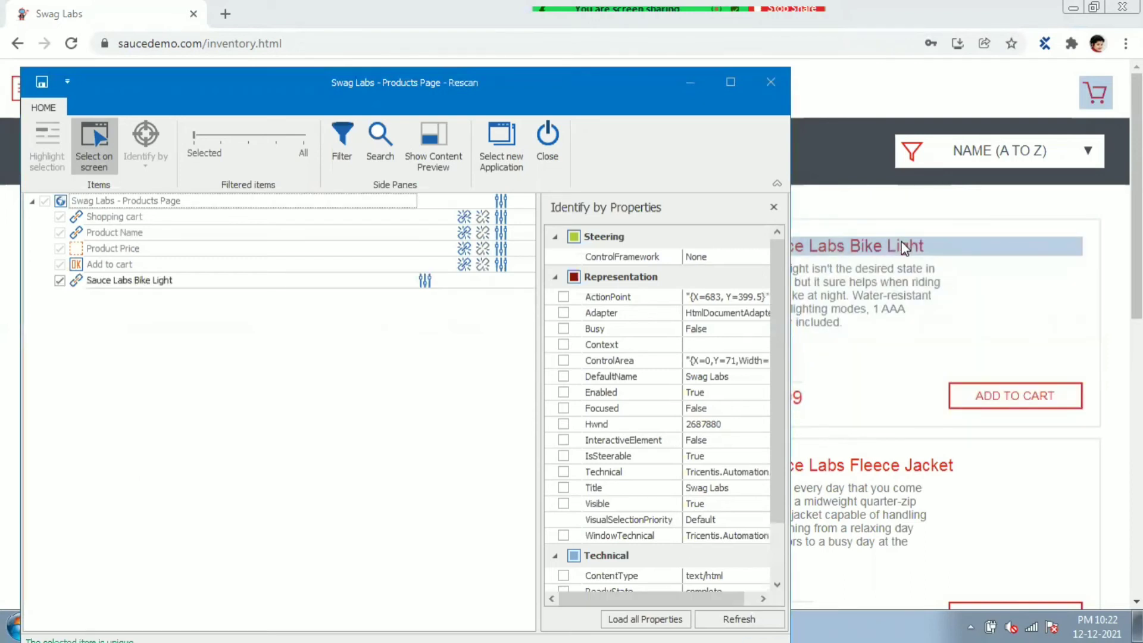
pyautogui.click(803, 403)
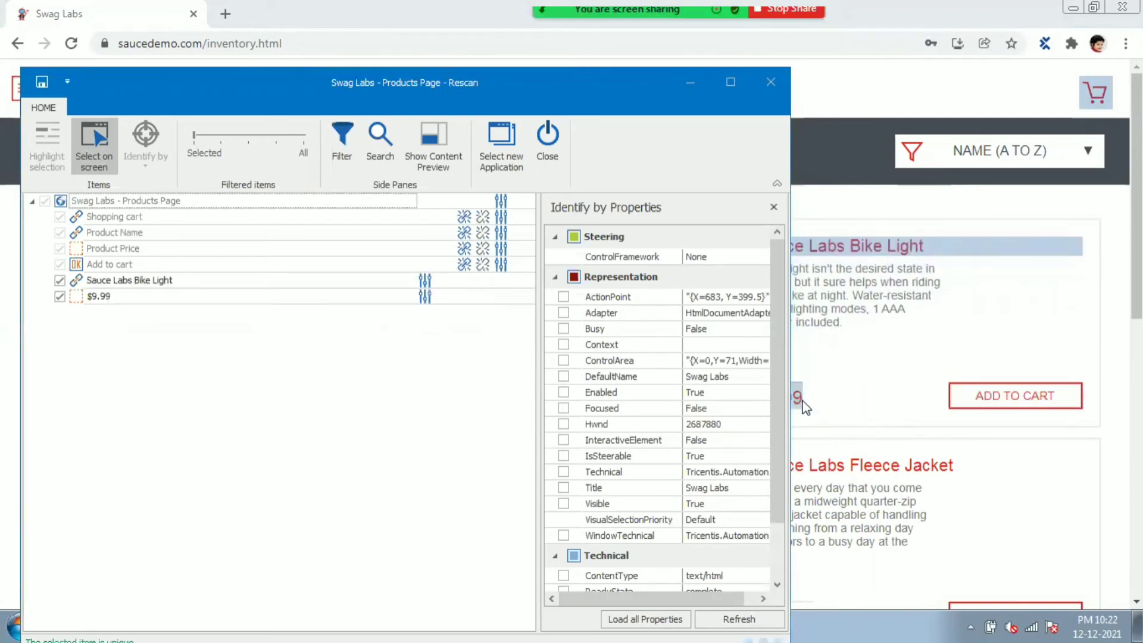
pyautogui.click(1025, 404)
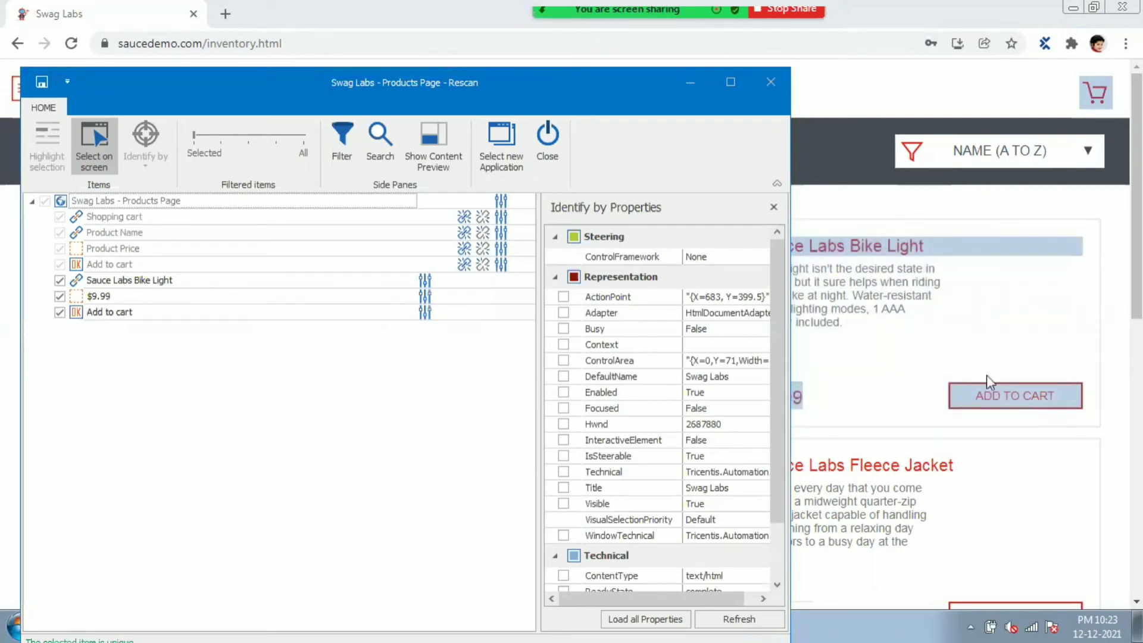
pyautogui.click(847, 227)
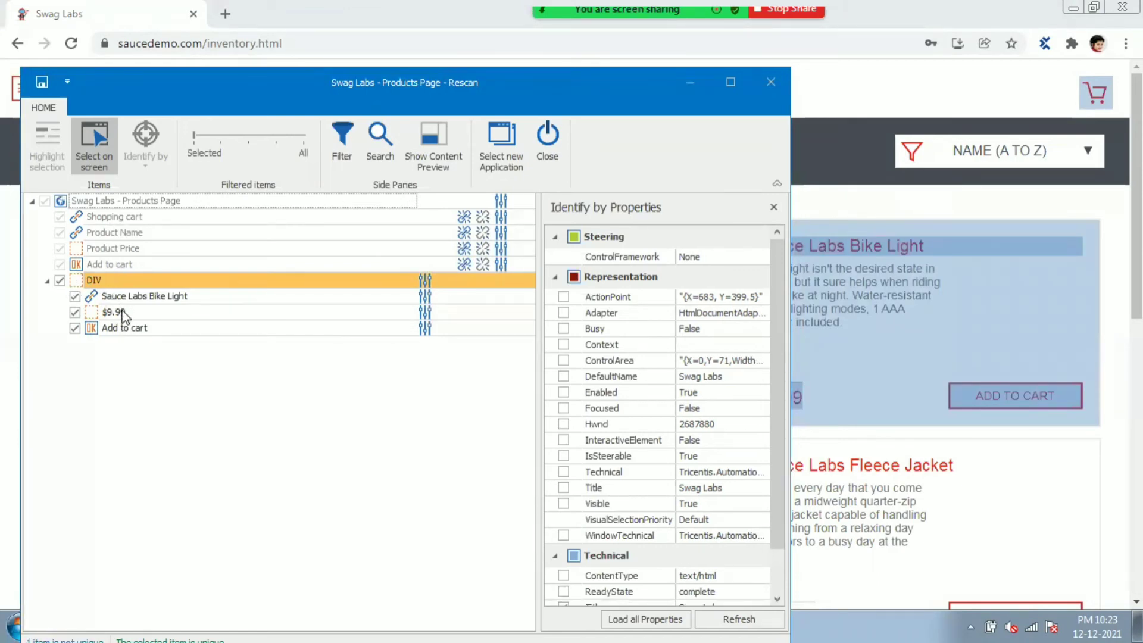
# Rename the DIV container as Product and identify it by ClassName instead of InnerText
pyautogui.click(132, 284)
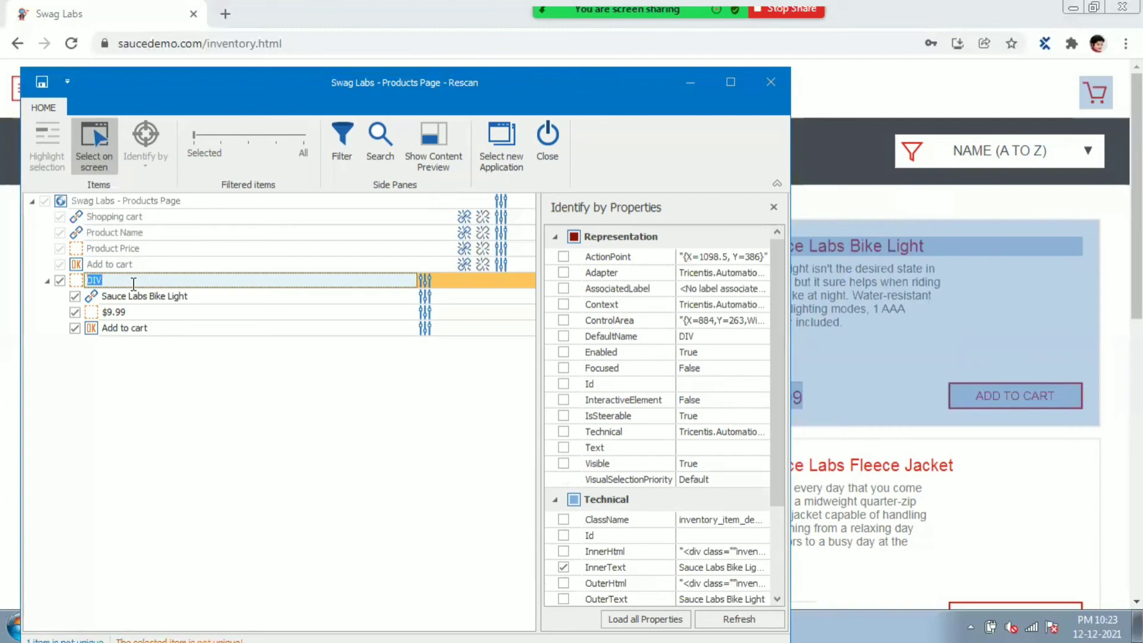
pyautogui.write('Product')
pyautogui.click(732, 81)
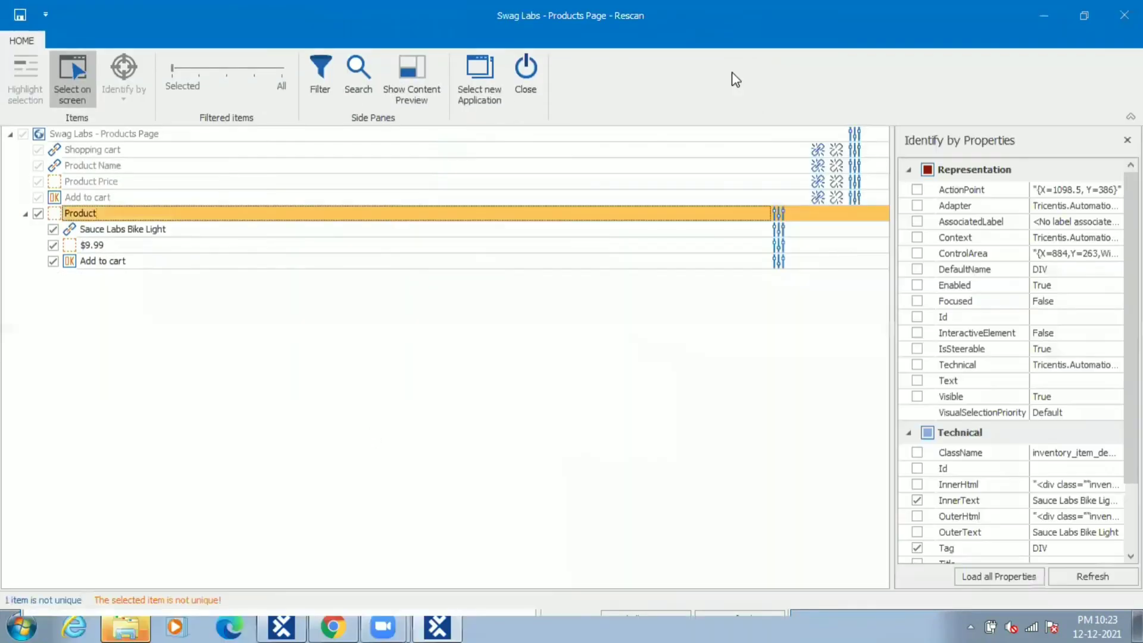
pyautogui.click(1085, 504)
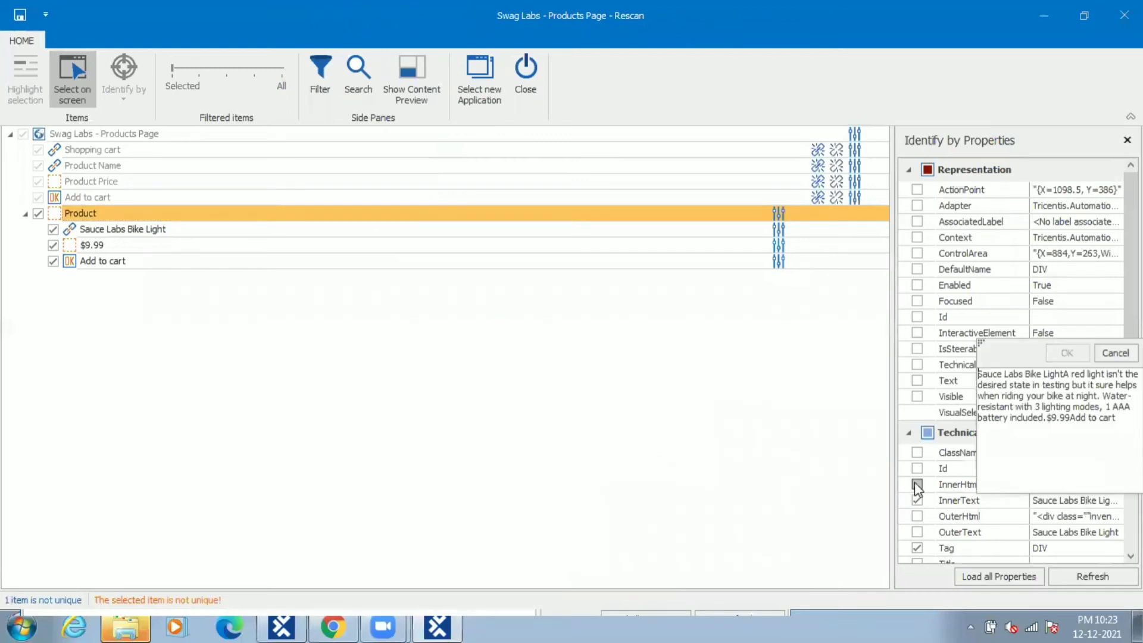
pyautogui.click(916, 501)
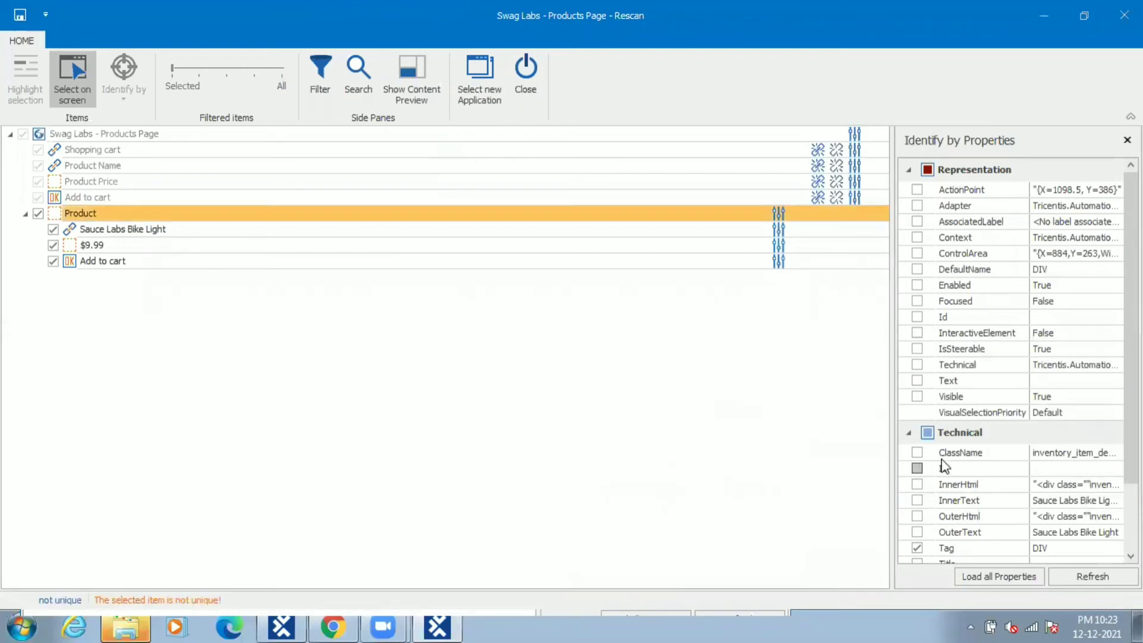
pyautogui.click(1087, 454)
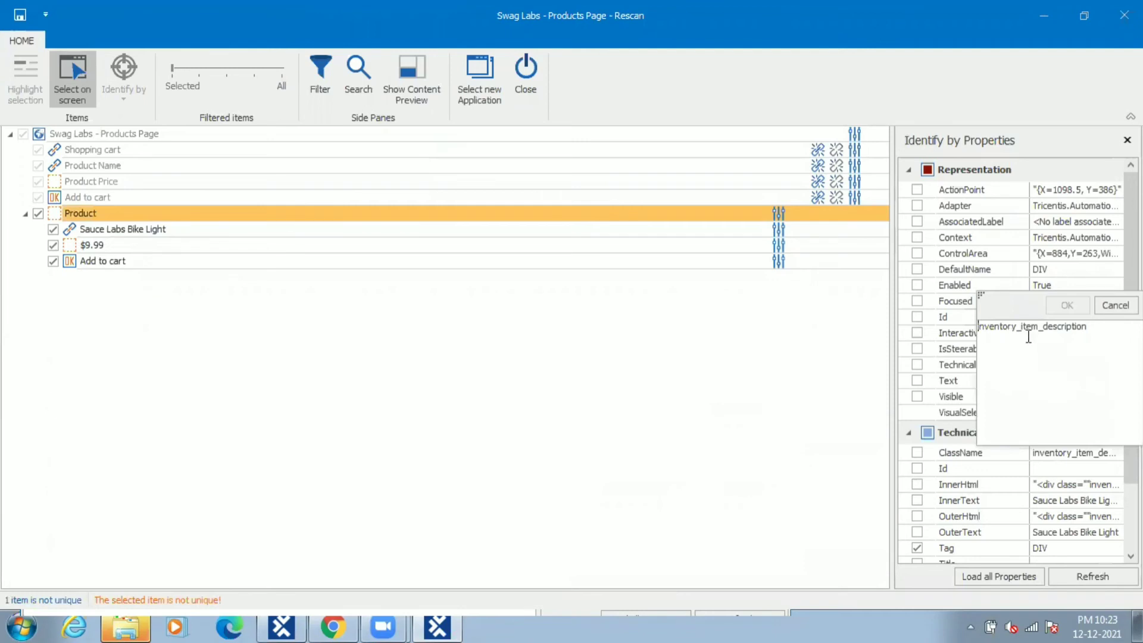
pyautogui.click(1115, 305)
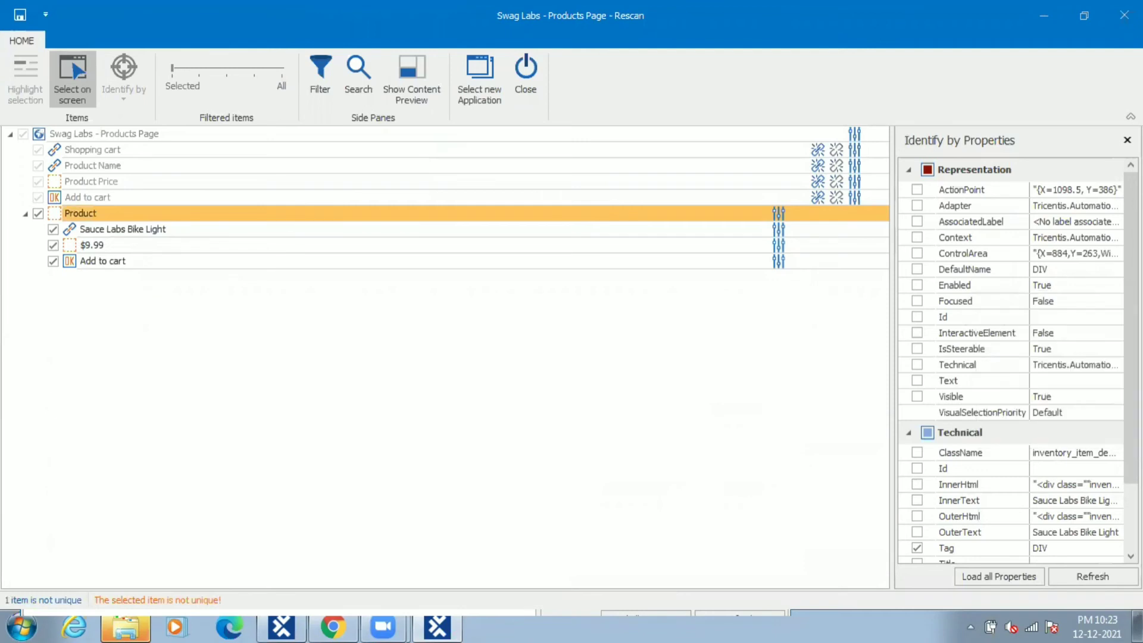
pyautogui.click(915, 452)
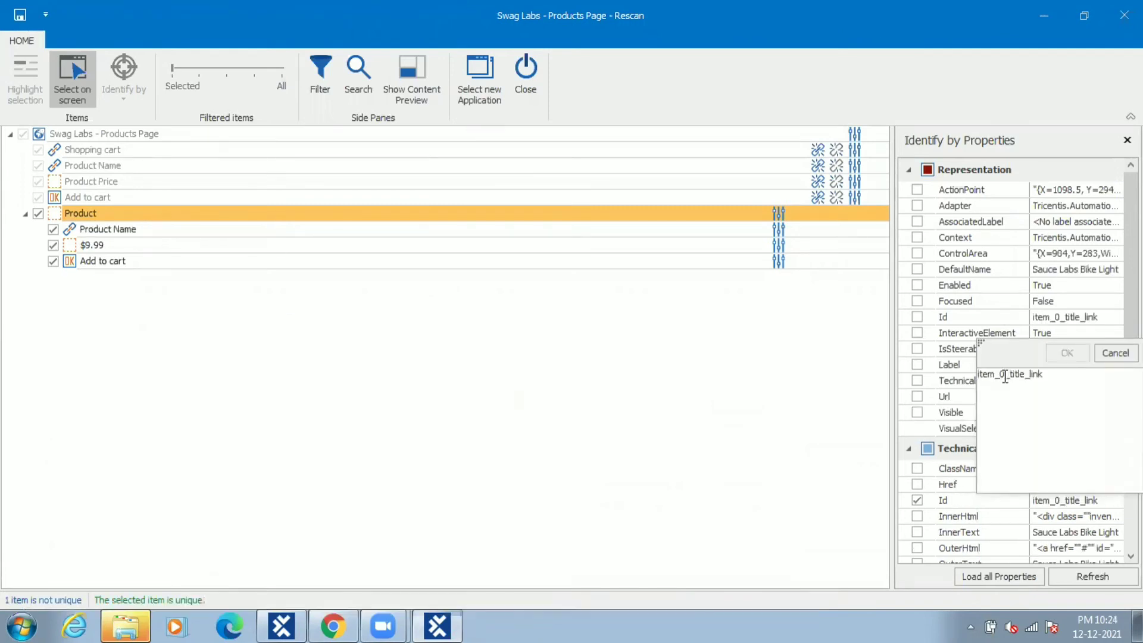
# Rename the bike light link as Product Name and put a * wildcard in its Id value
pyautogui.press('BackSpace')
pyautogui.press('BackSpace')
pyautogui.write('*')
pyautogui.click(1067, 353)
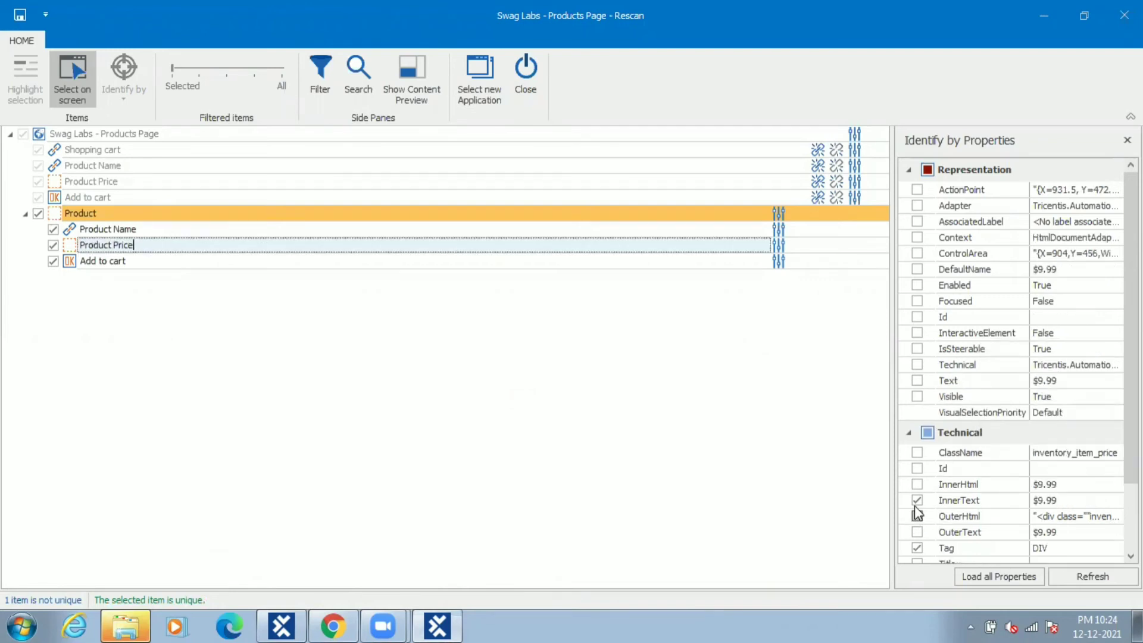
# Rename the price item as Product Price identified by ClassName instead of InnerText, and identify Add to cart by InnerText instead of Id
pyautogui.press('Return')
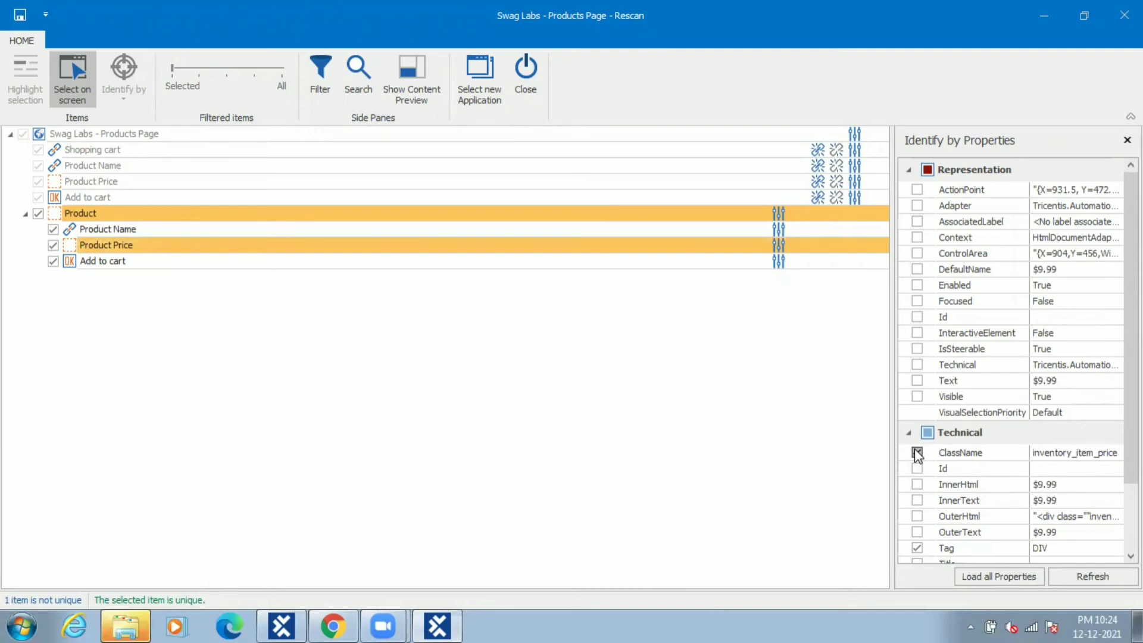
pyautogui.click(916, 453)
pyautogui.click(280, 262)
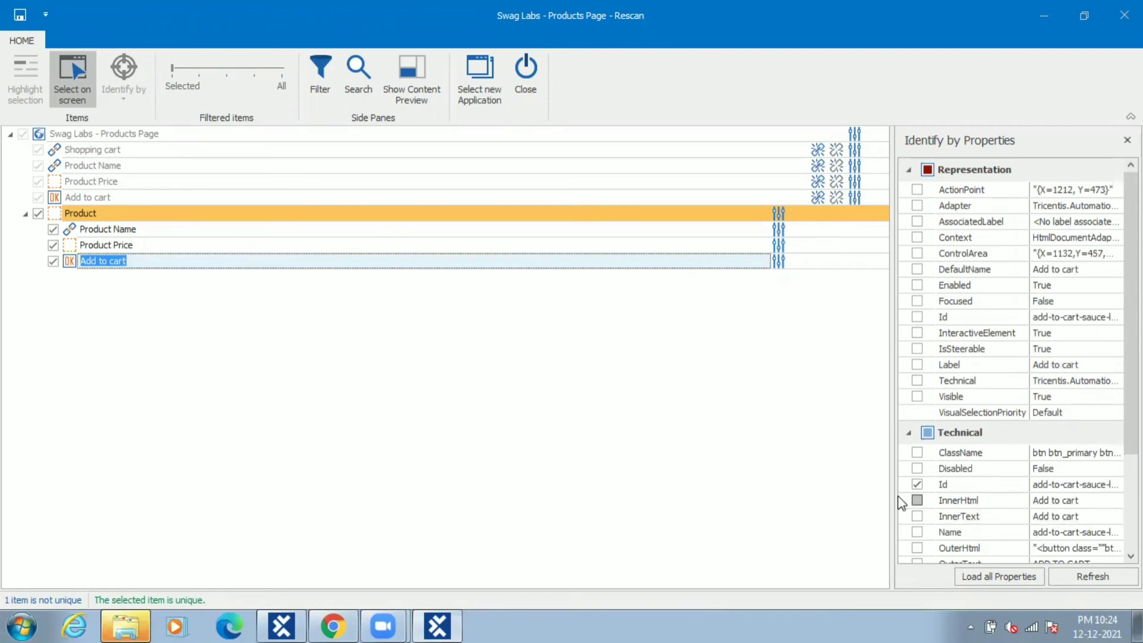
pyautogui.click(917, 485)
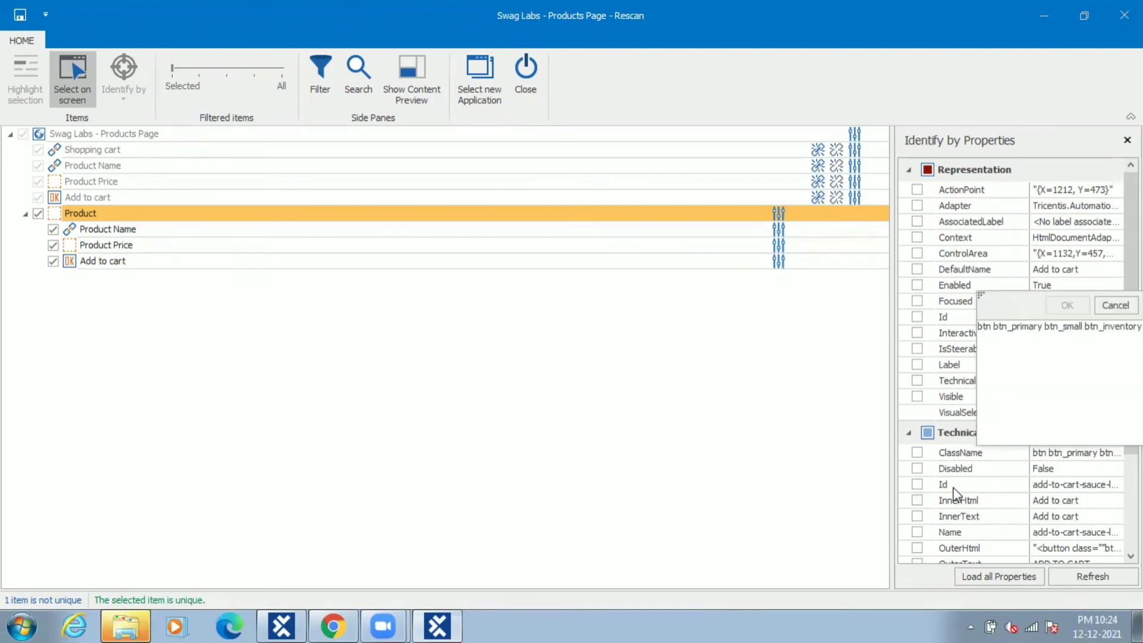
pyautogui.click(917, 516)
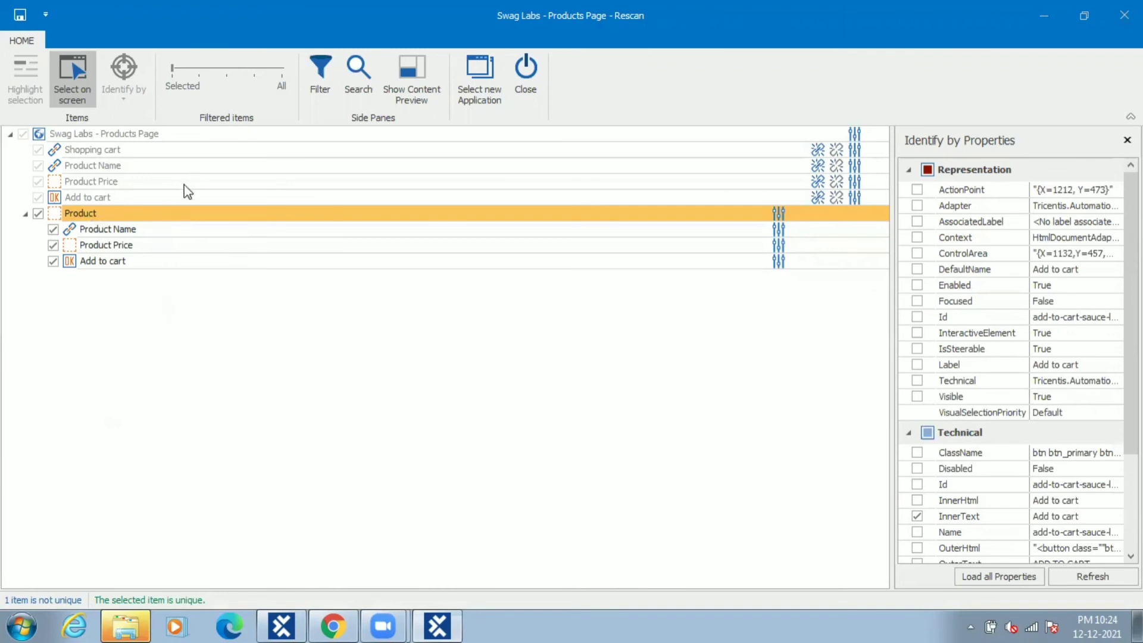
# Highlight the Product container on the web page and close the Products Page rescan
pyautogui.click(186, 214)
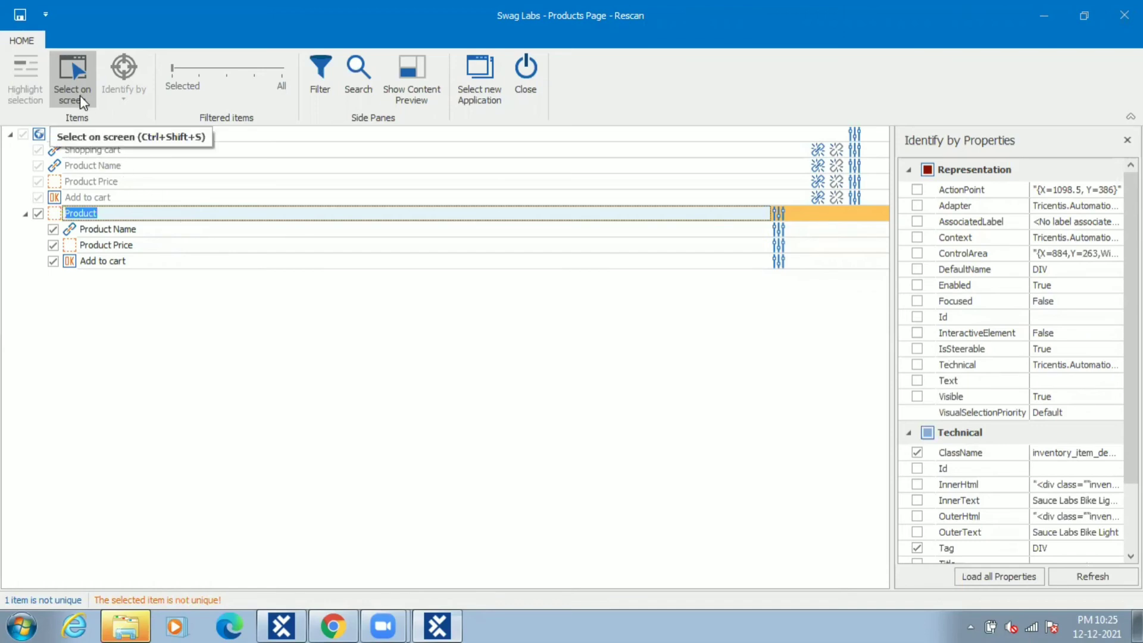
pyautogui.click(35, 100)
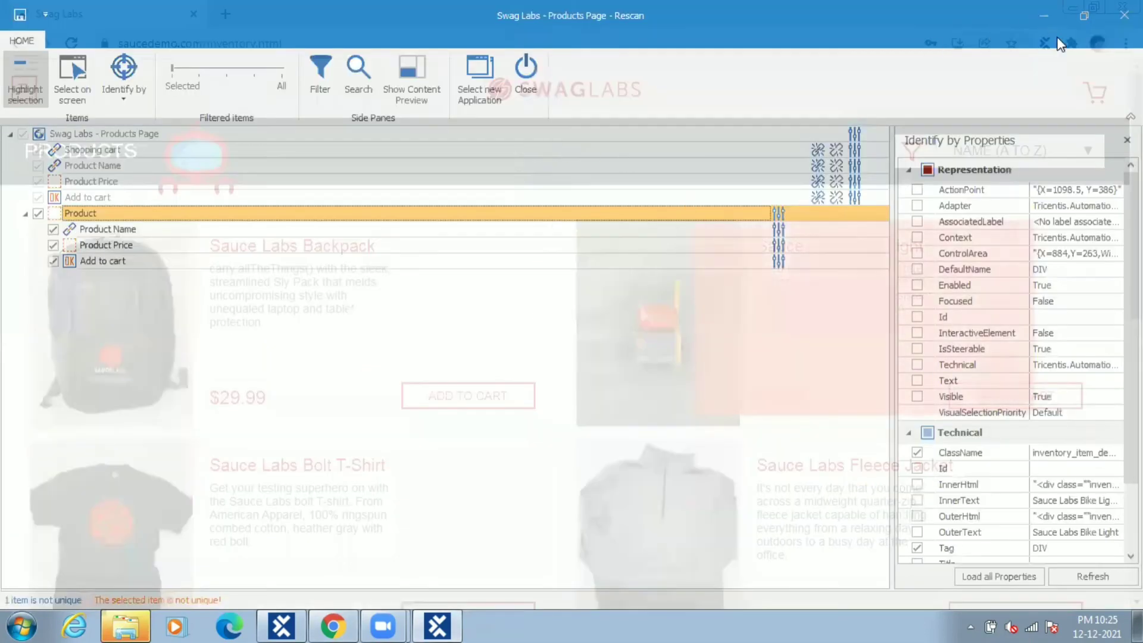
pyautogui.click(1079, 18)
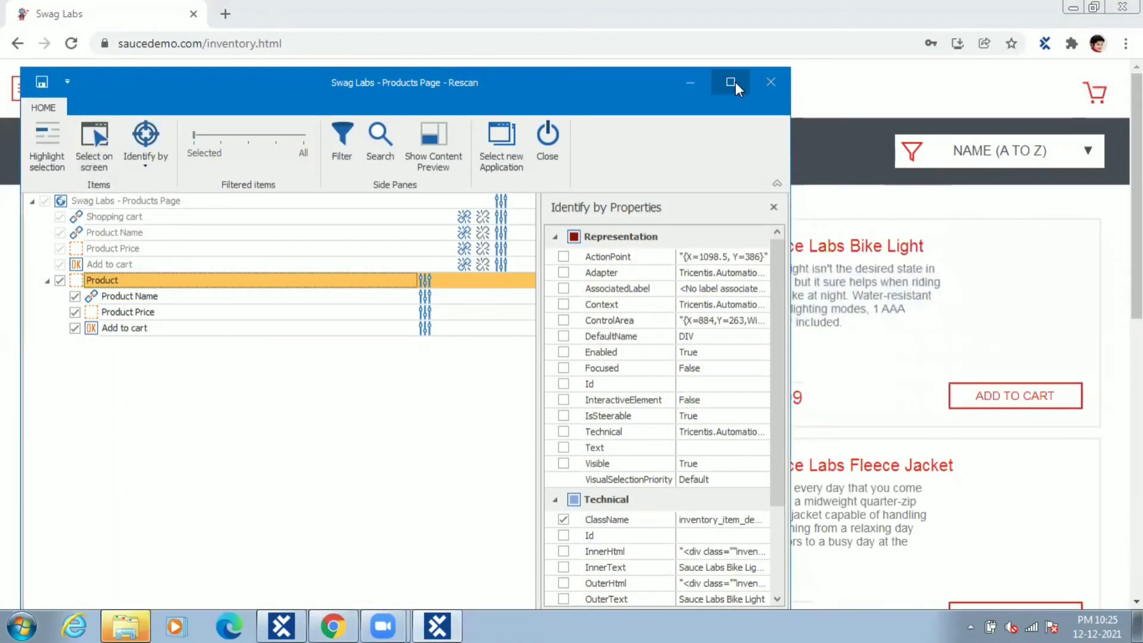
pyautogui.click(730, 82)
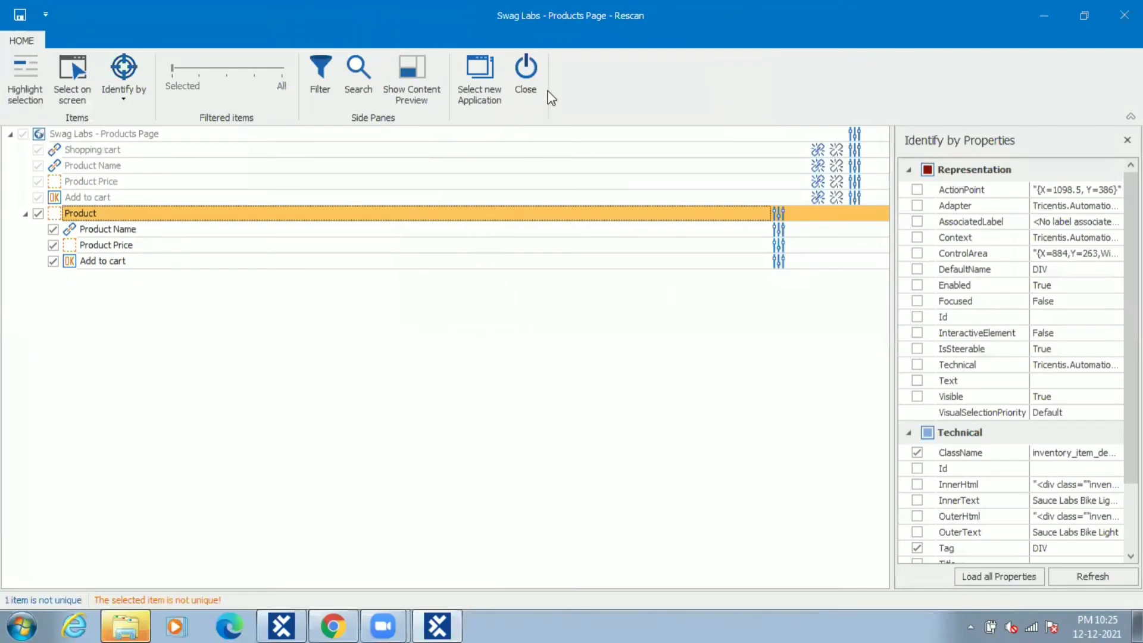
pyautogui.click(534, 85)
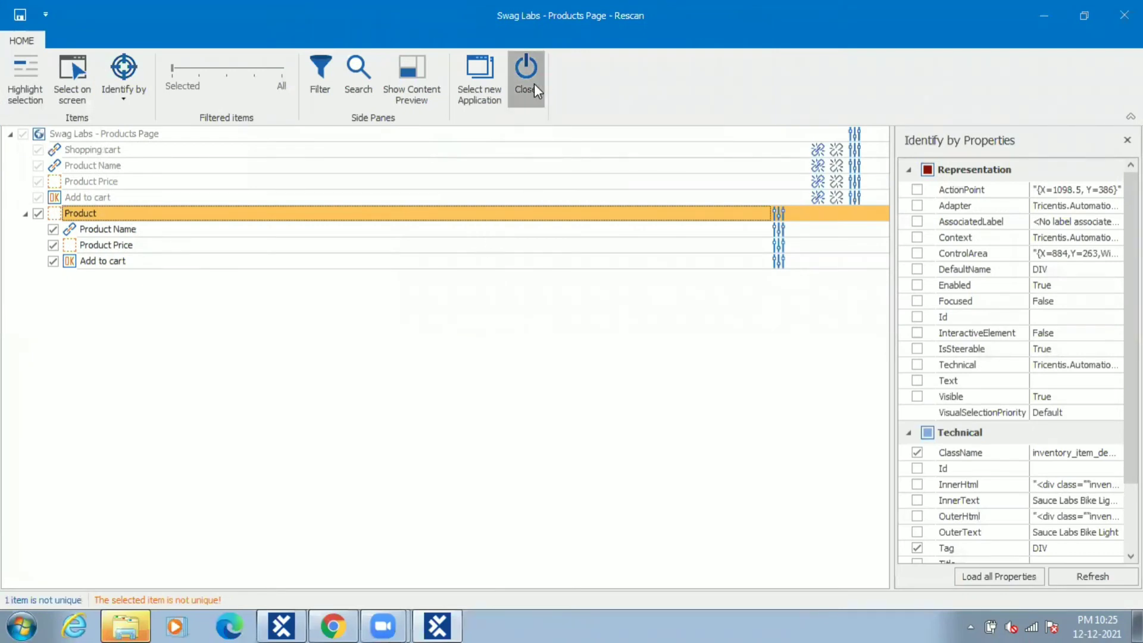
pyautogui.click(496, 334)
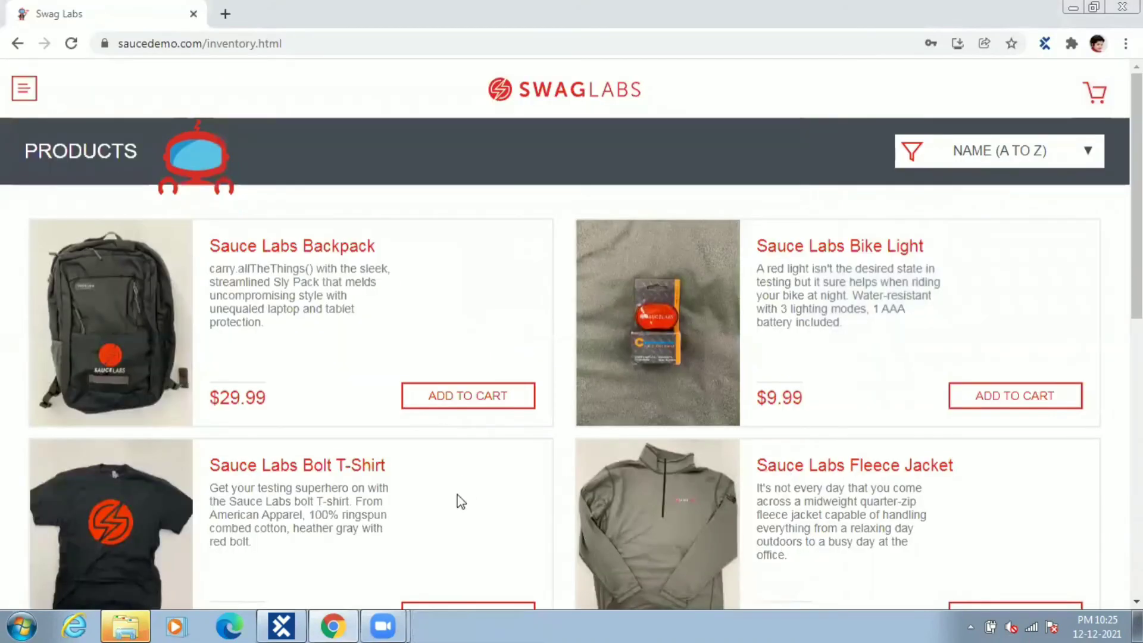
# Switch to Tosca and clear the Add to cart and Product Price values outside the Product container in the Choose the Product test step
pyautogui.click(281, 626)
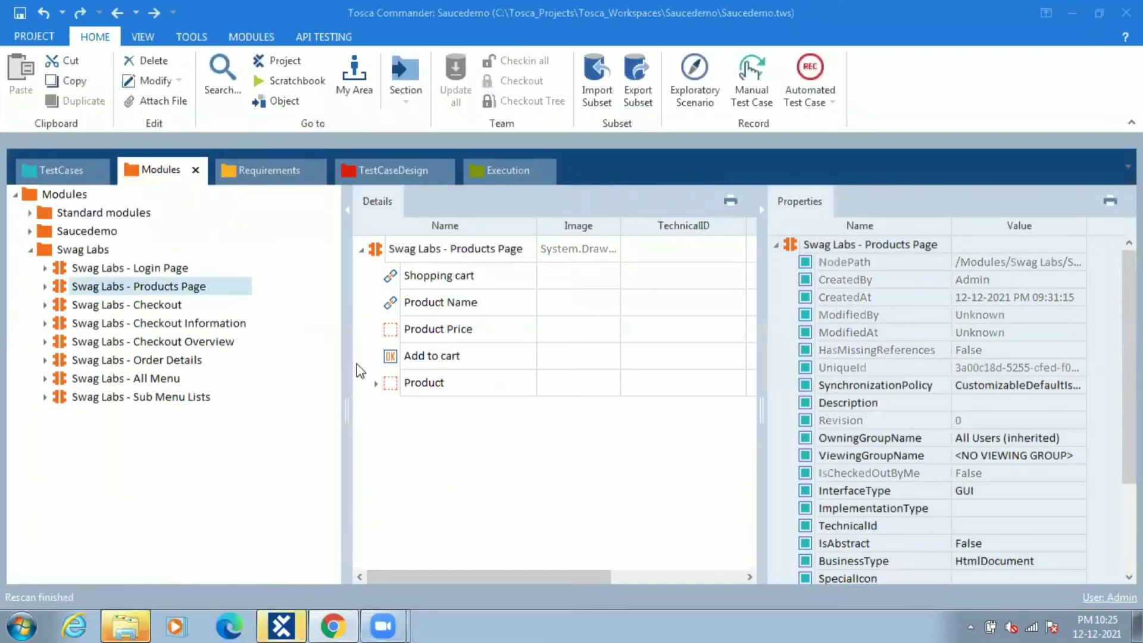
pyautogui.click(376, 384)
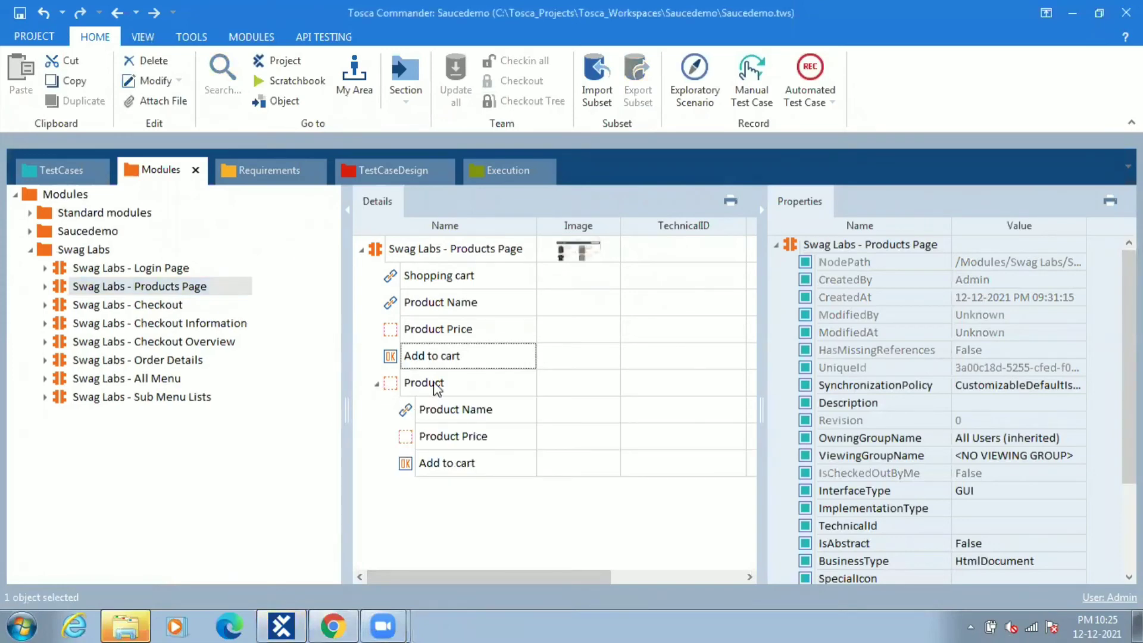
pyautogui.click(48, 167)
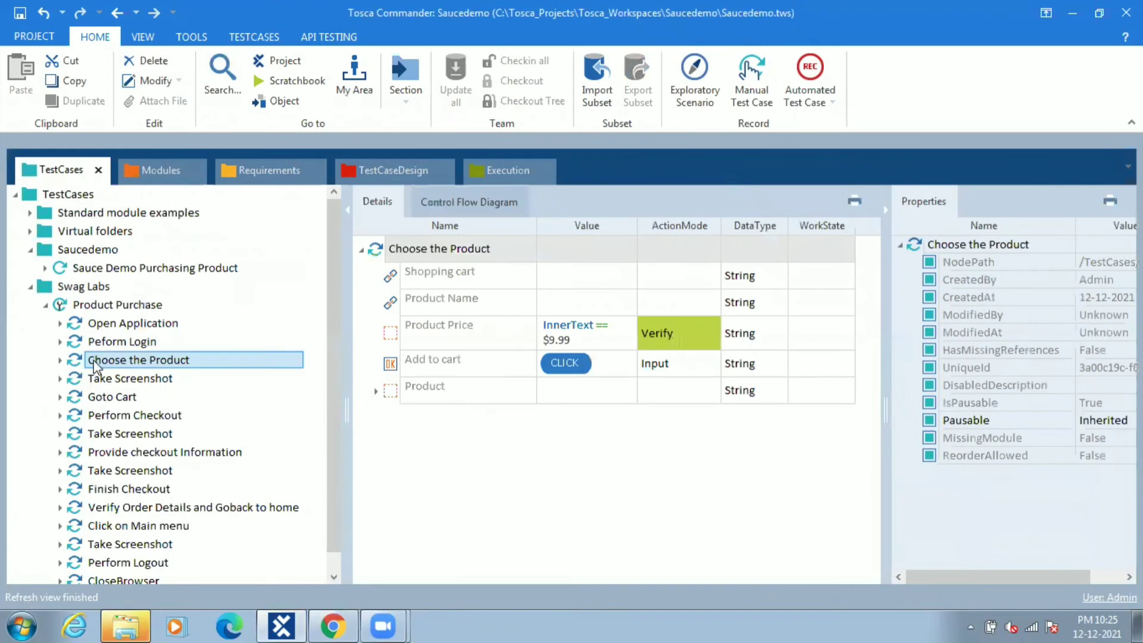
pyautogui.click(467, 330)
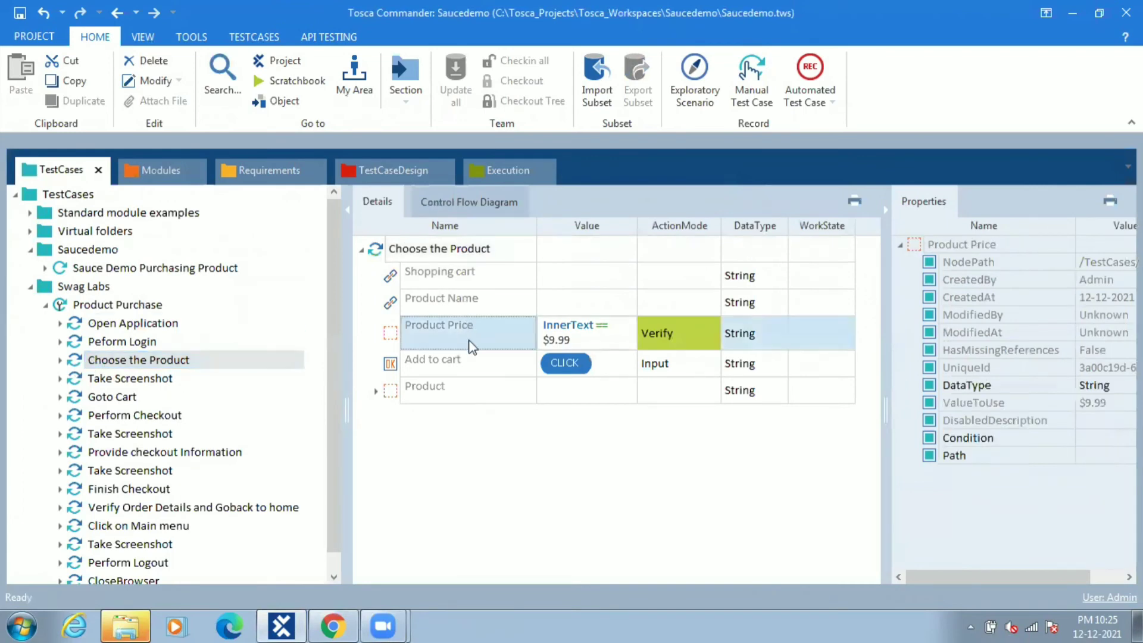
pyautogui.keyDown('shift'); pyautogui.click(468, 364); pyautogui.keyUp('shift')
pyautogui.click(466, 363)
pyautogui.press('Delete')
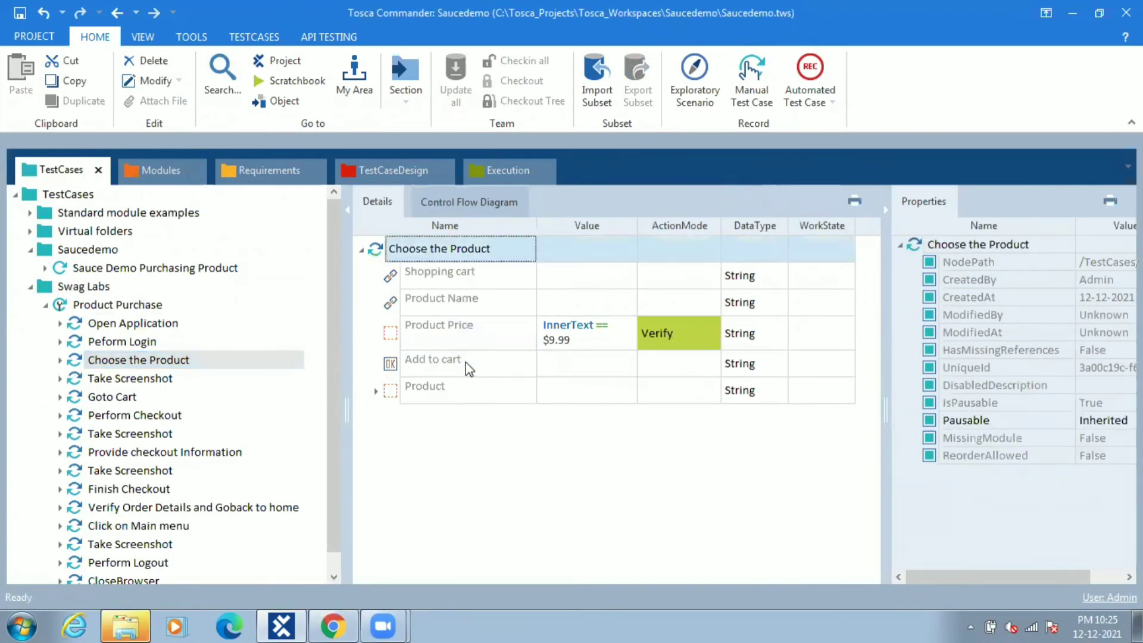
pyautogui.click(482, 340)
pyautogui.press('Delete')
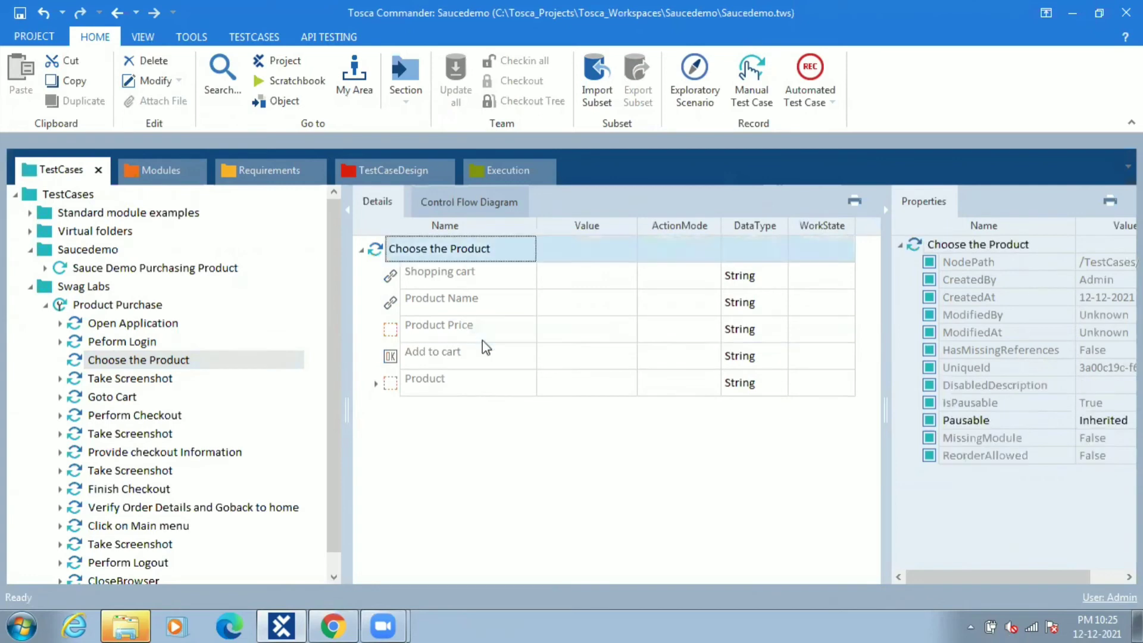
# Expand the Product container in the Choose the Product step and set its Product Name action mode to Constraint
pyautogui.click(376, 390)
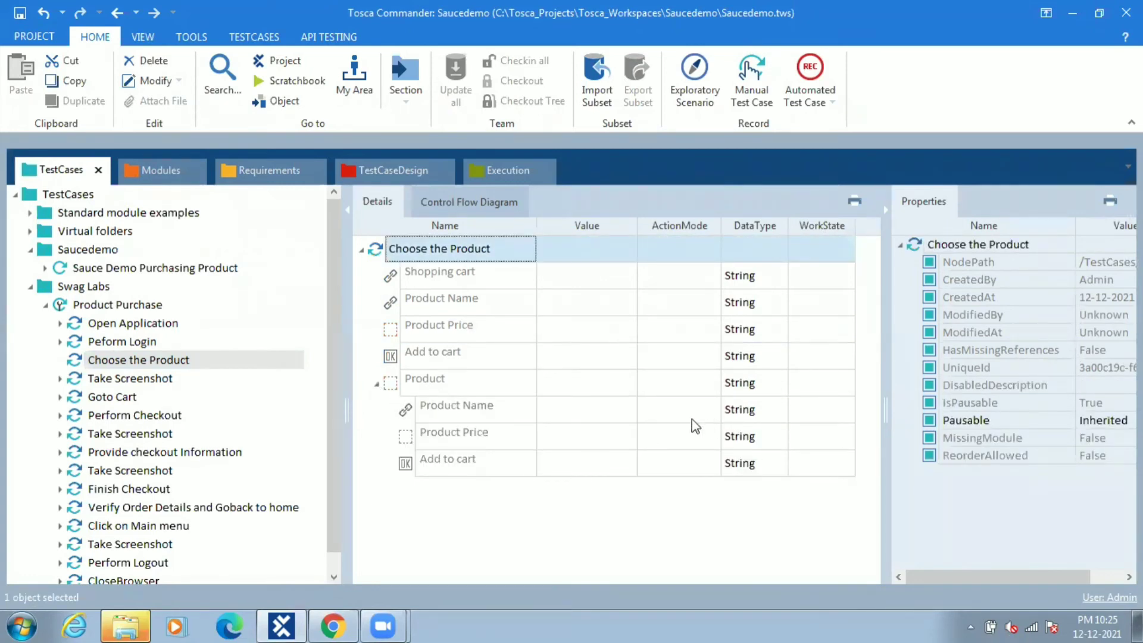
pyautogui.click(706, 412)
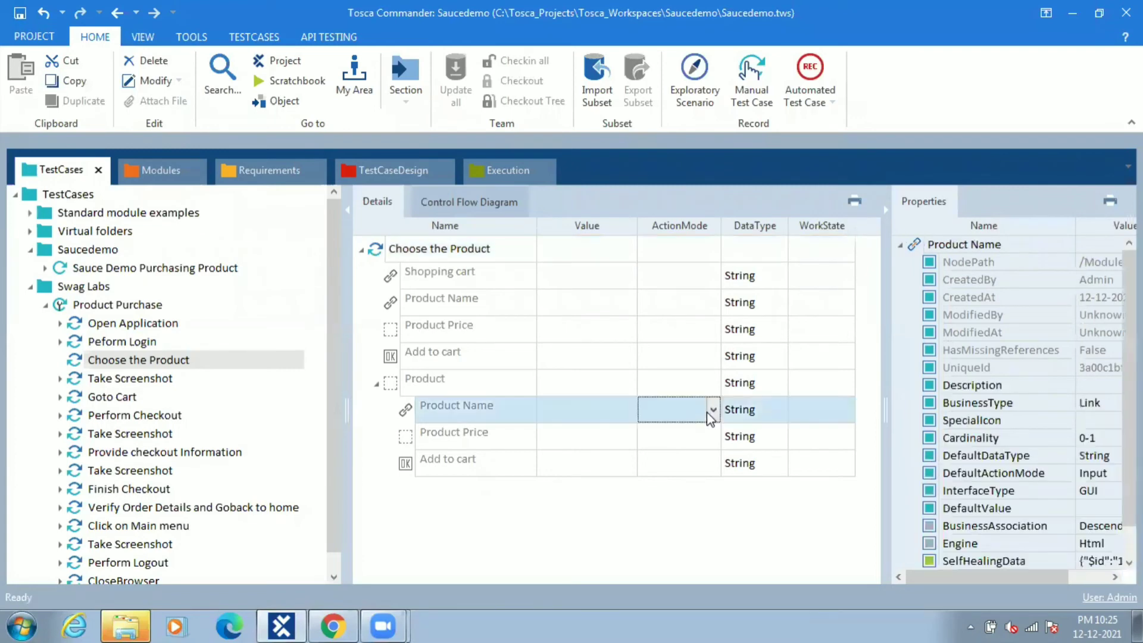
pyautogui.click(712, 410)
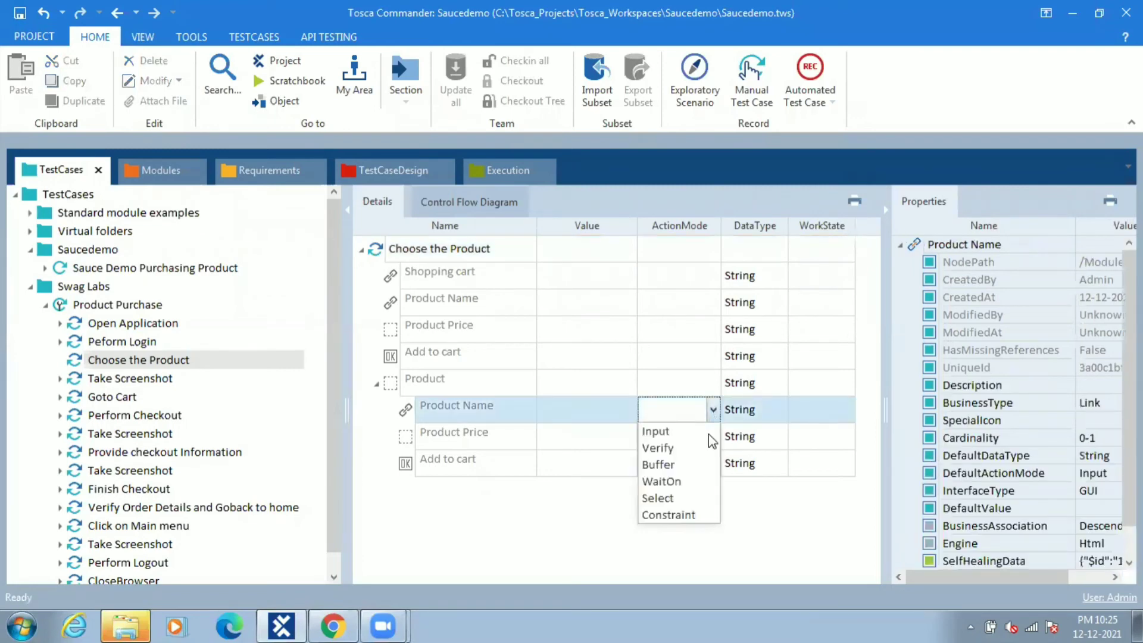
pyautogui.click(688, 513)
pyautogui.click(605, 413)
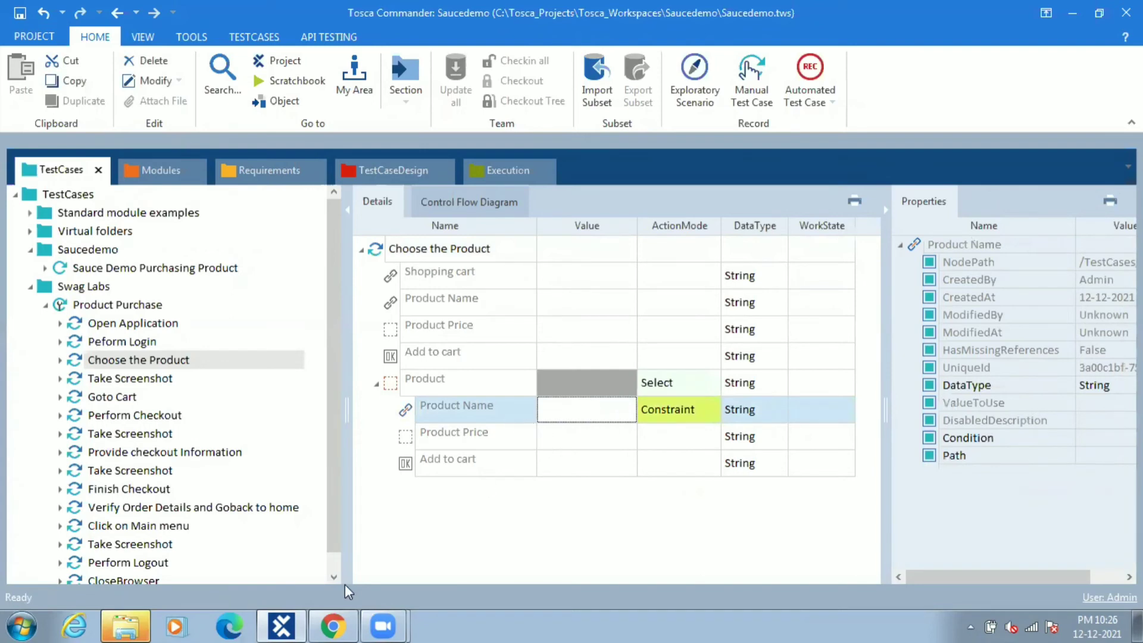
# Copy the product name Sauce Labs Bolt T-Shirt from the Swag Labs page in Chrome and return to Tosca
pyautogui.click(333, 626)
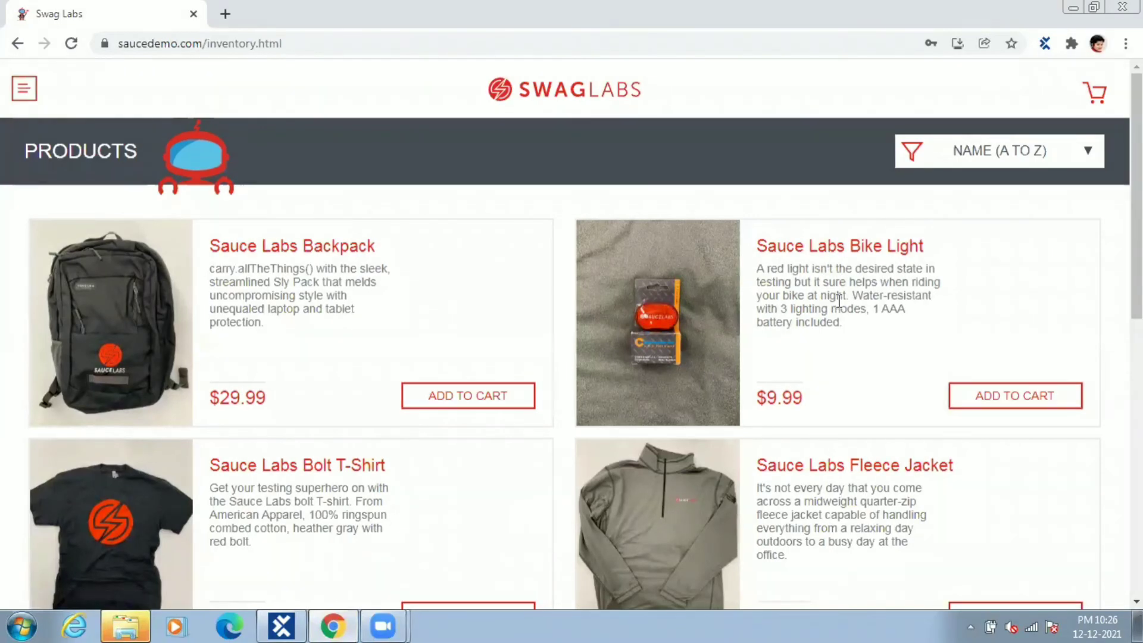
pyautogui.tripleClick(298, 465)
pyautogui.hotkey('ctrl', 'c')
pyautogui.click(281, 625)
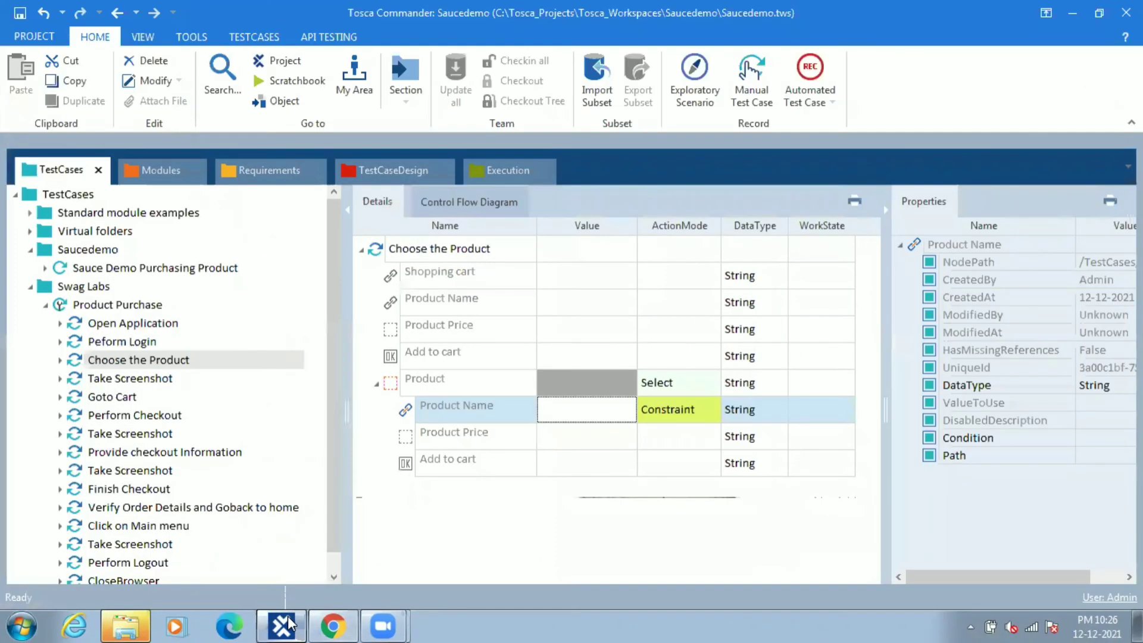
# Set the Product Name constraint in the Product container to InnerText == Sauce Labs Bolt T-Shirt
pyautogui.click(595, 418)
pyautogui.click(625, 410)
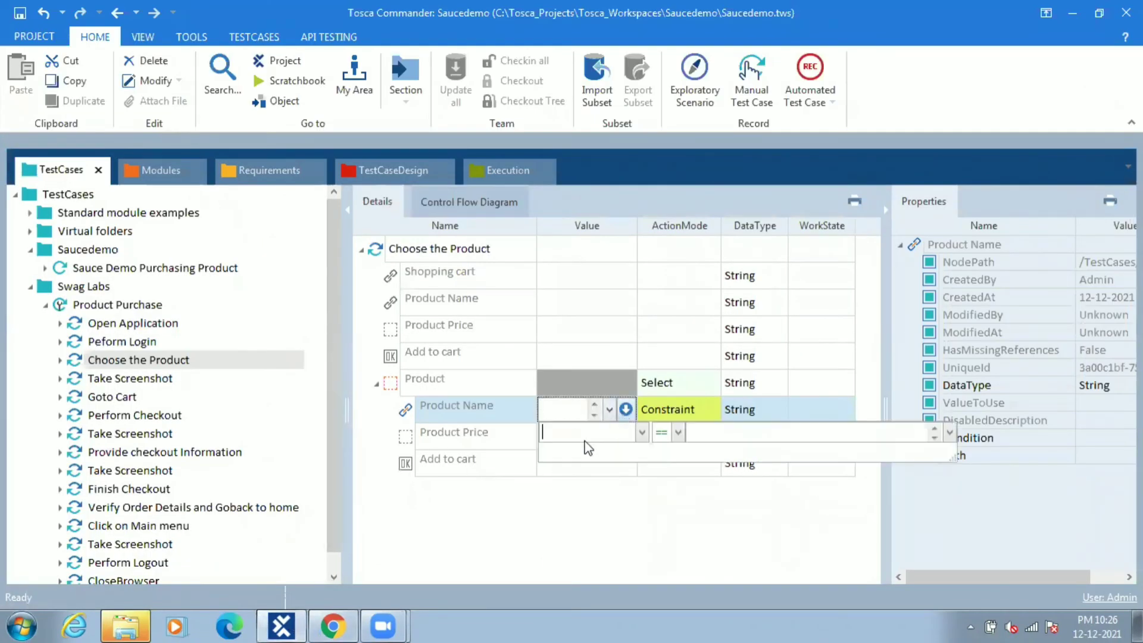
pyautogui.click(640, 436)
pyautogui.click(571, 478)
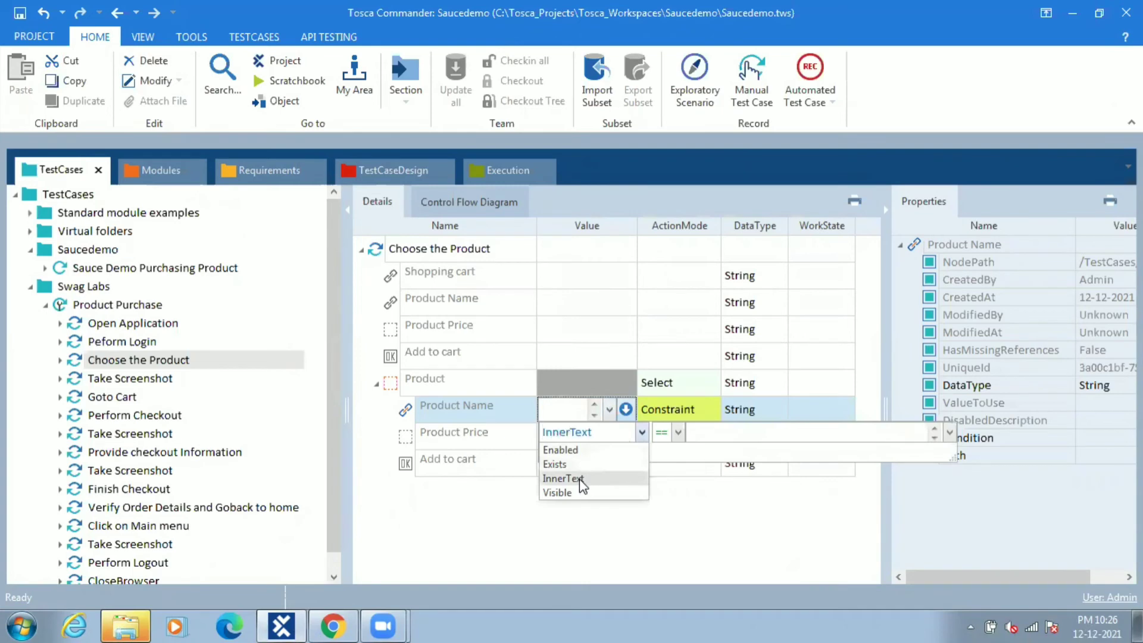
pyautogui.click(748, 430)
pyautogui.hotkey('ctrl', 'v')
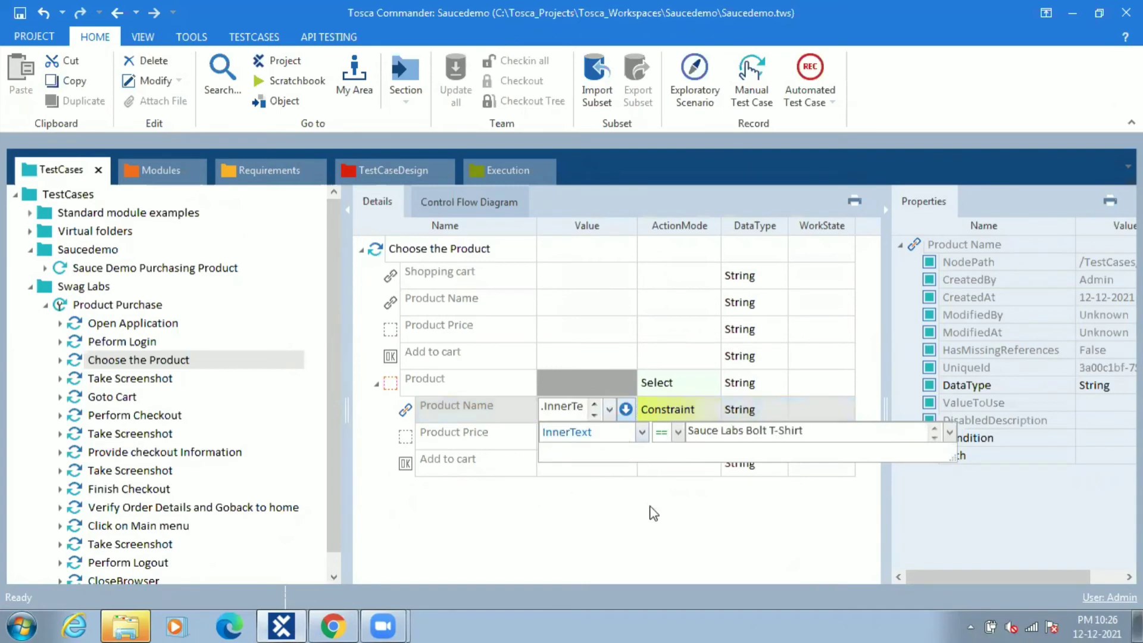
pyautogui.click(655, 515)
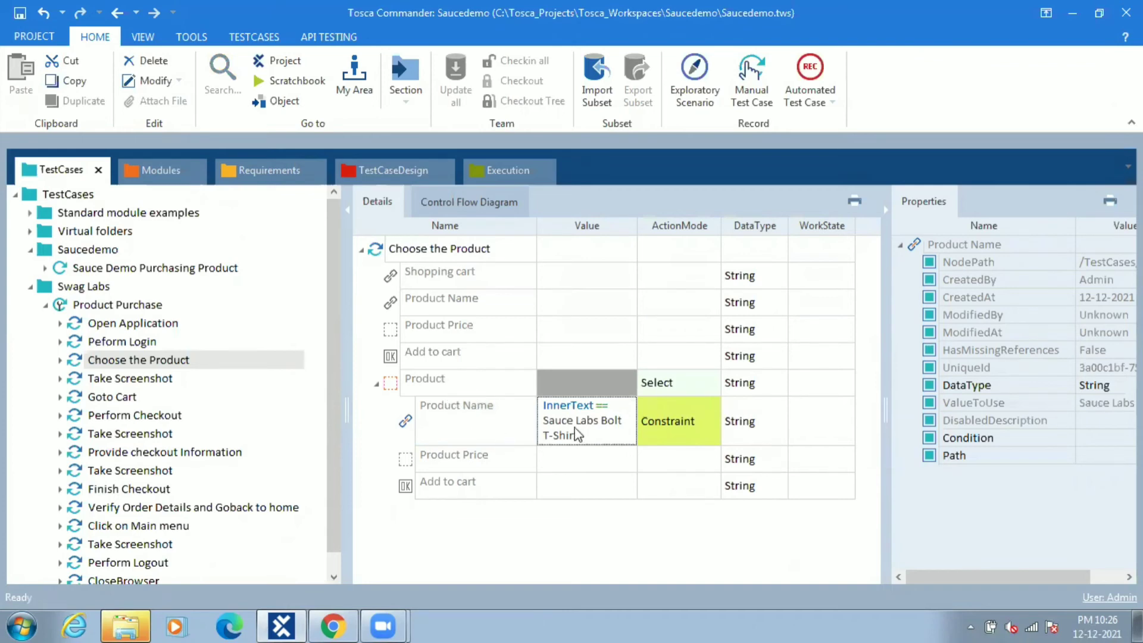
# Set the Product Price inside the Product container to the Verify action mode and choose InnerText as its property
pyautogui.click(689, 468)
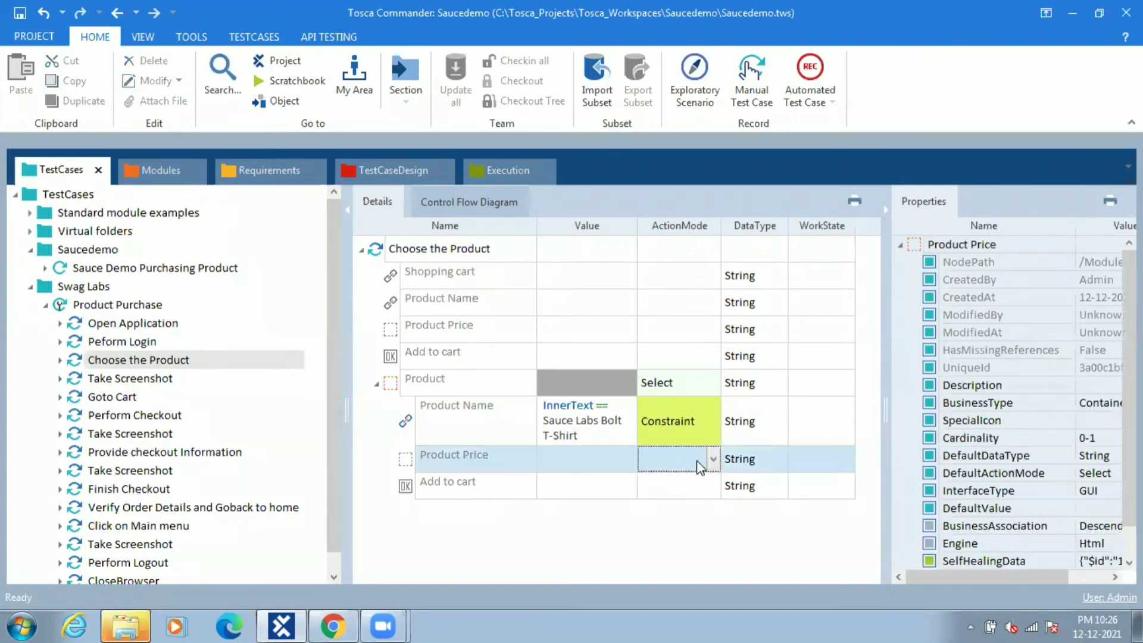
pyautogui.click(713, 460)
pyautogui.click(678, 500)
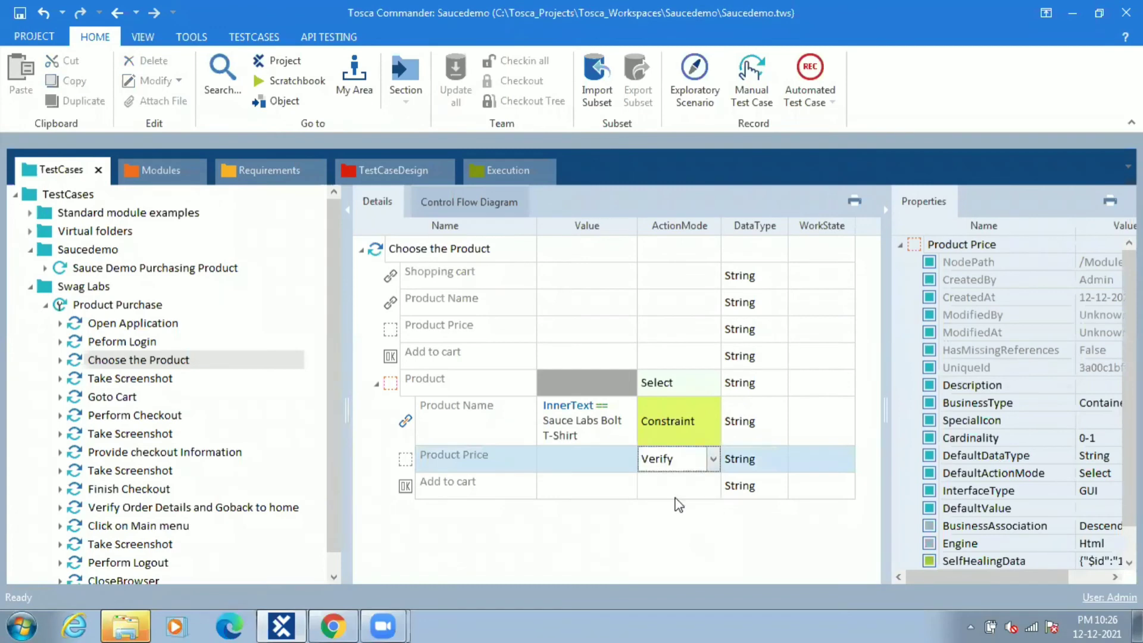
pyautogui.click(621, 463)
pyautogui.click(625, 459)
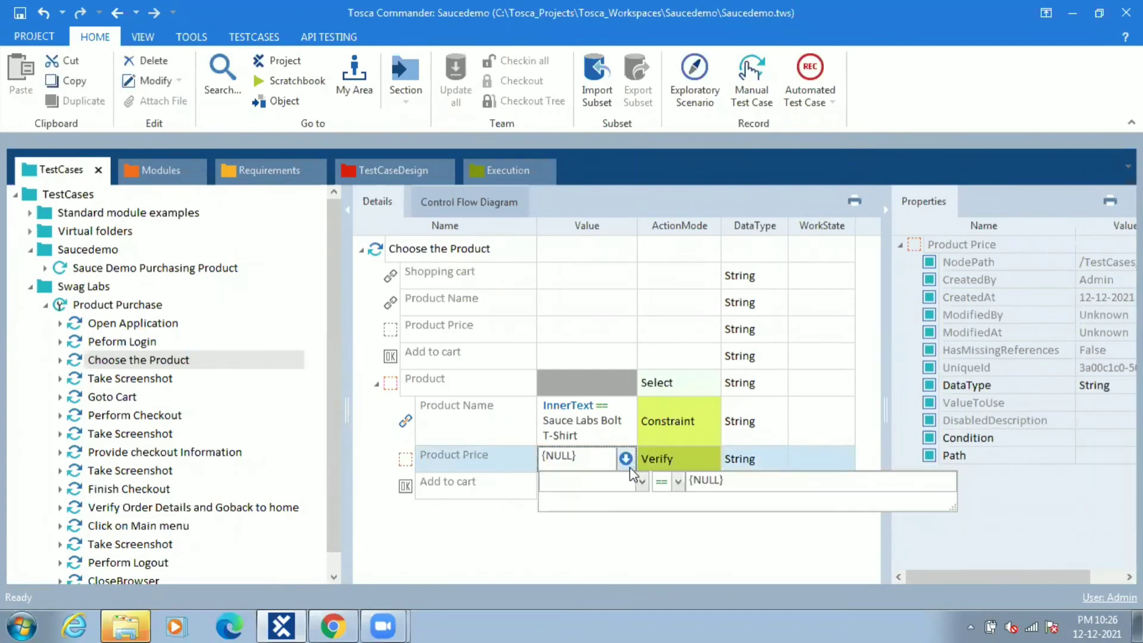
pyautogui.click(642, 481)
pyautogui.click(591, 533)
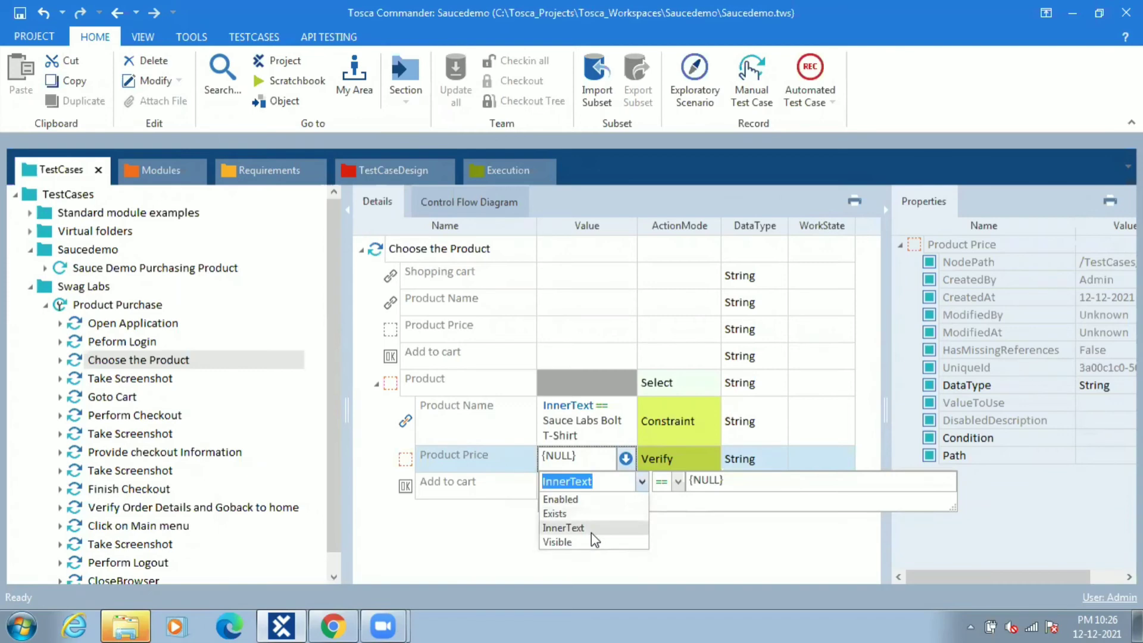
# Look up the Bolt T-Shirt's price on the Swag Labs page and enter $15.99 as the expected Product Price
pyautogui.click(738, 482)
pyautogui.press('BackSpace')
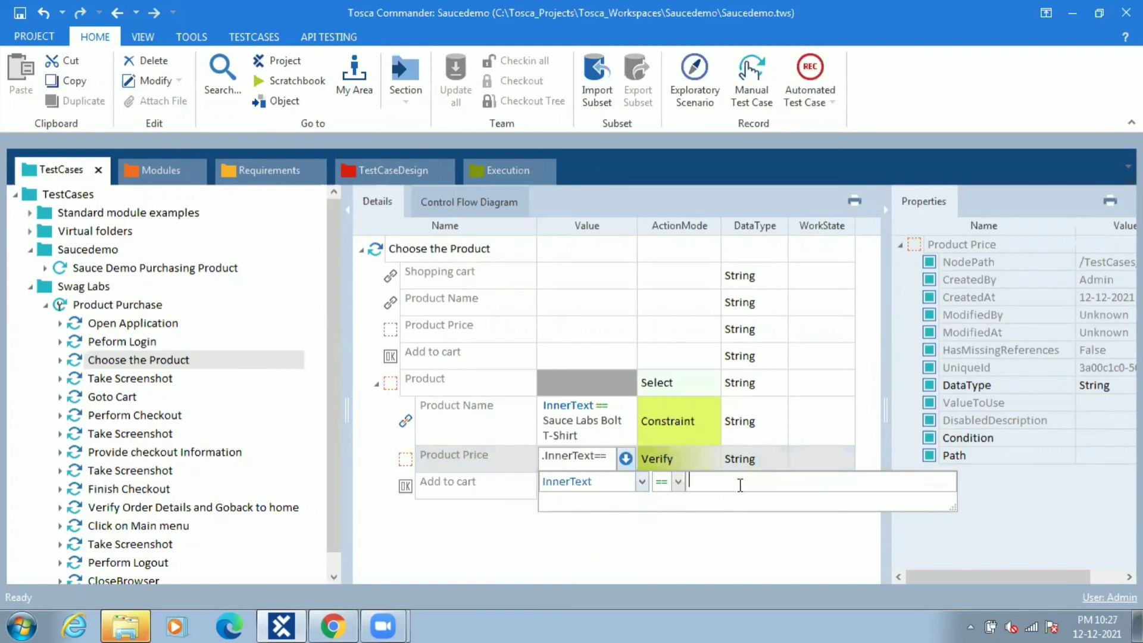
pyautogui.click(333, 625)
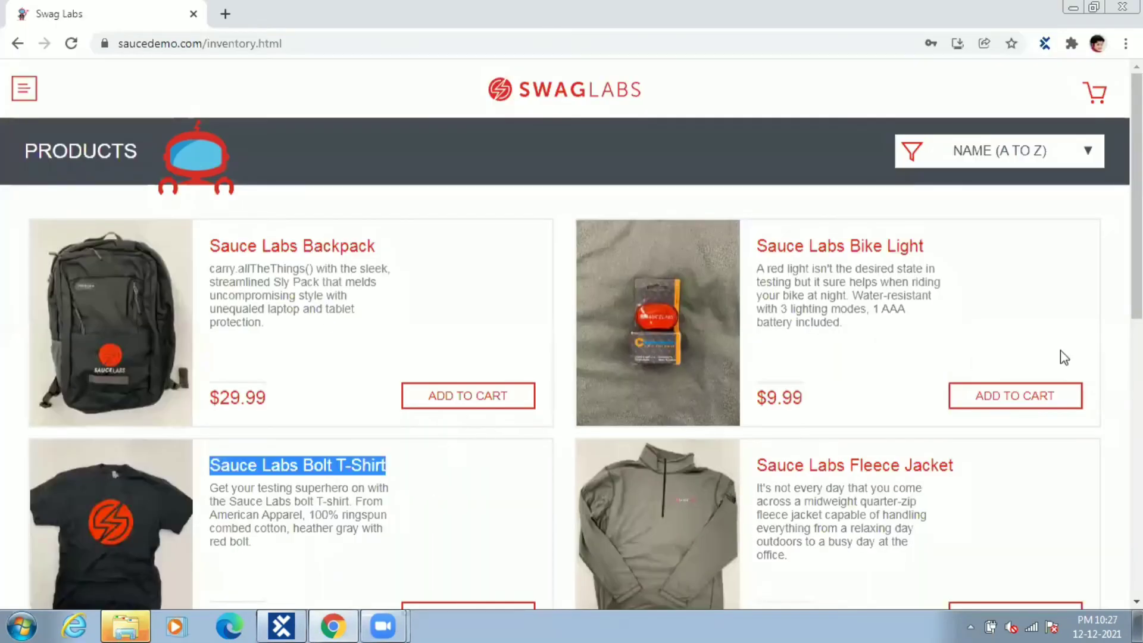
pyautogui.scroll(-1, 561, 543)
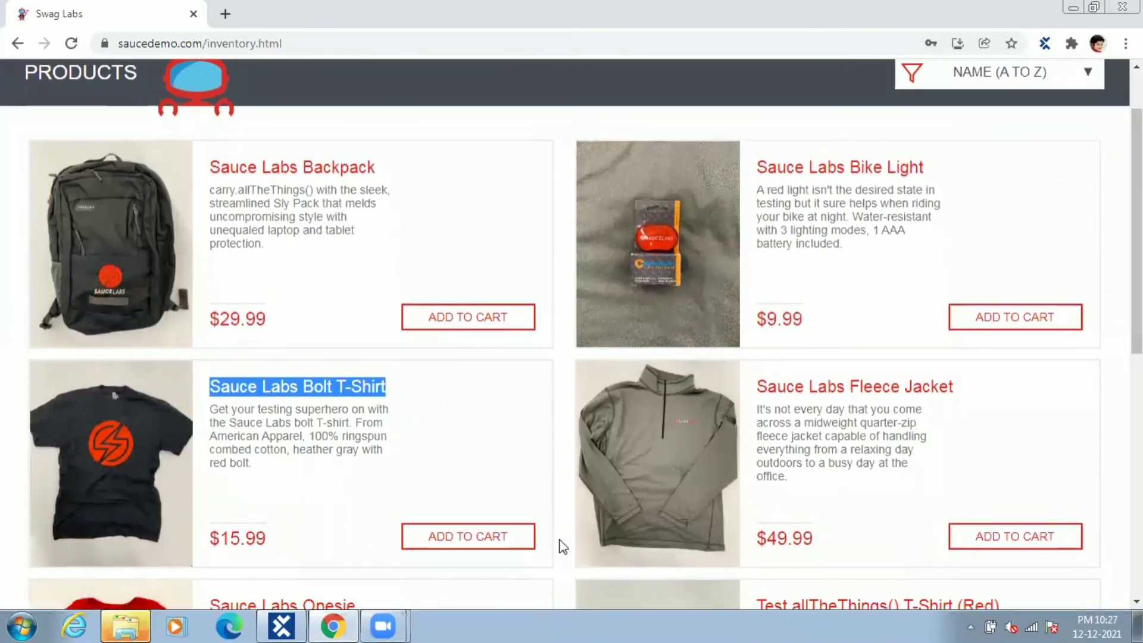
pyautogui.click(282, 625)
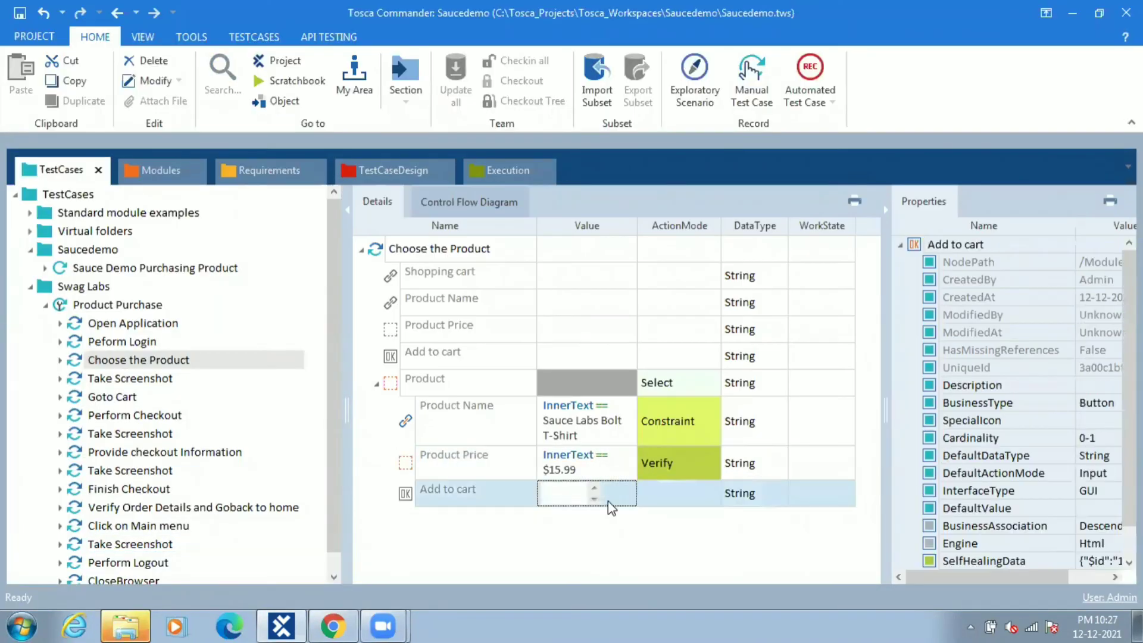
# Set the value of Add to cart inside the Product container to {Click}
pyautogui.click(609, 497)
pyautogui.click(572, 513)
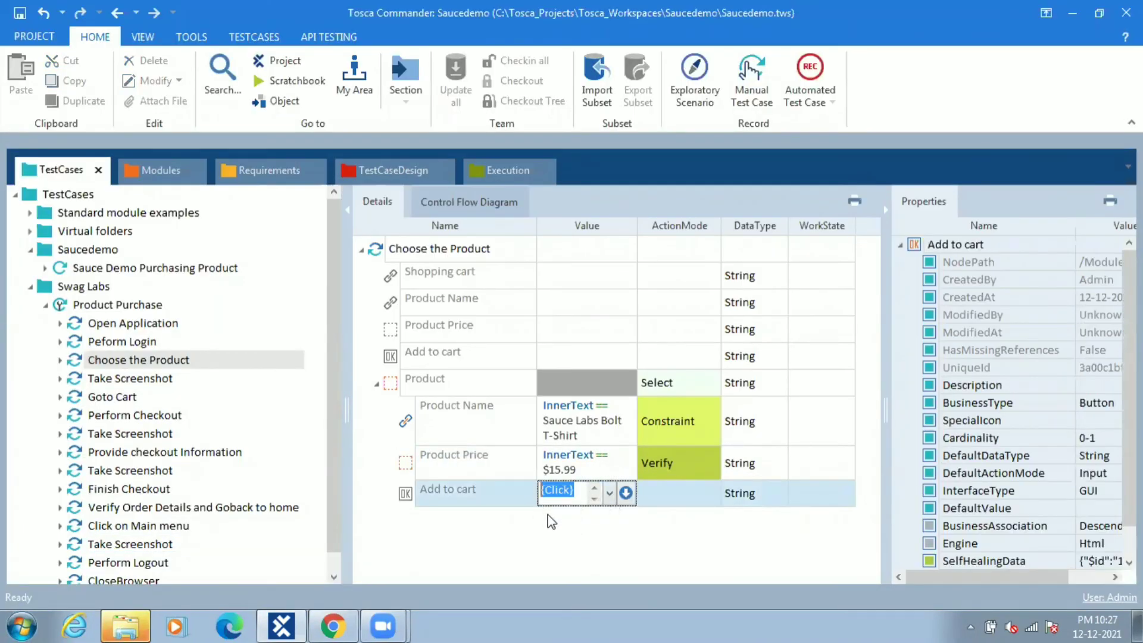
pyautogui.click(550, 522)
pyautogui.click(536, 502)
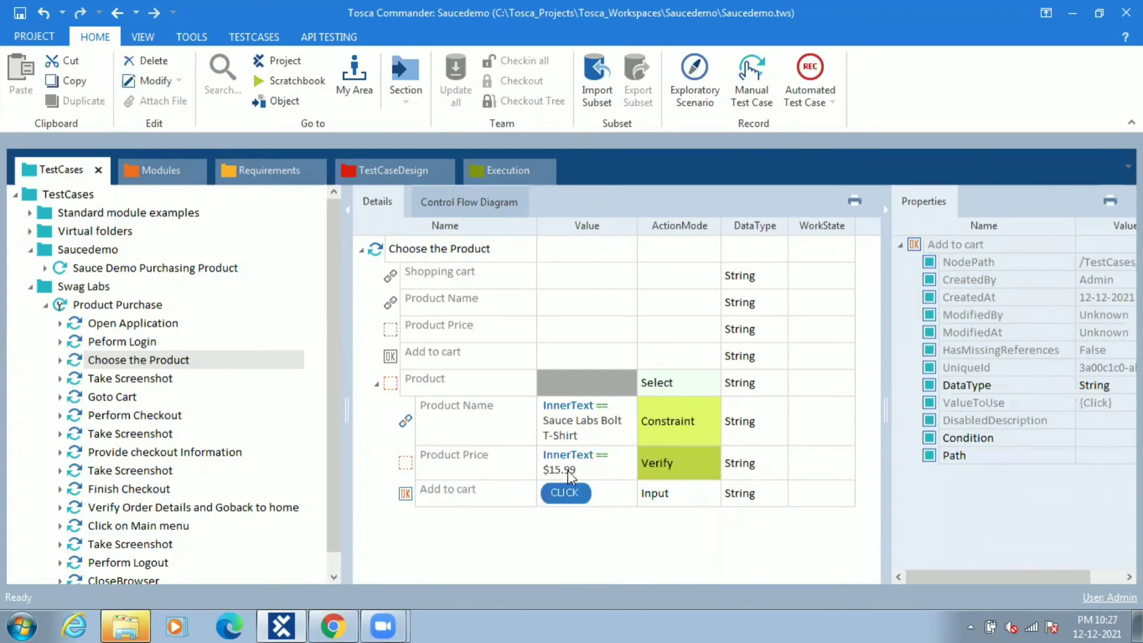
# Run the Choose the Product test step in ScratchBook and view the Swag Labs products page
pyautogui.click(115, 364)
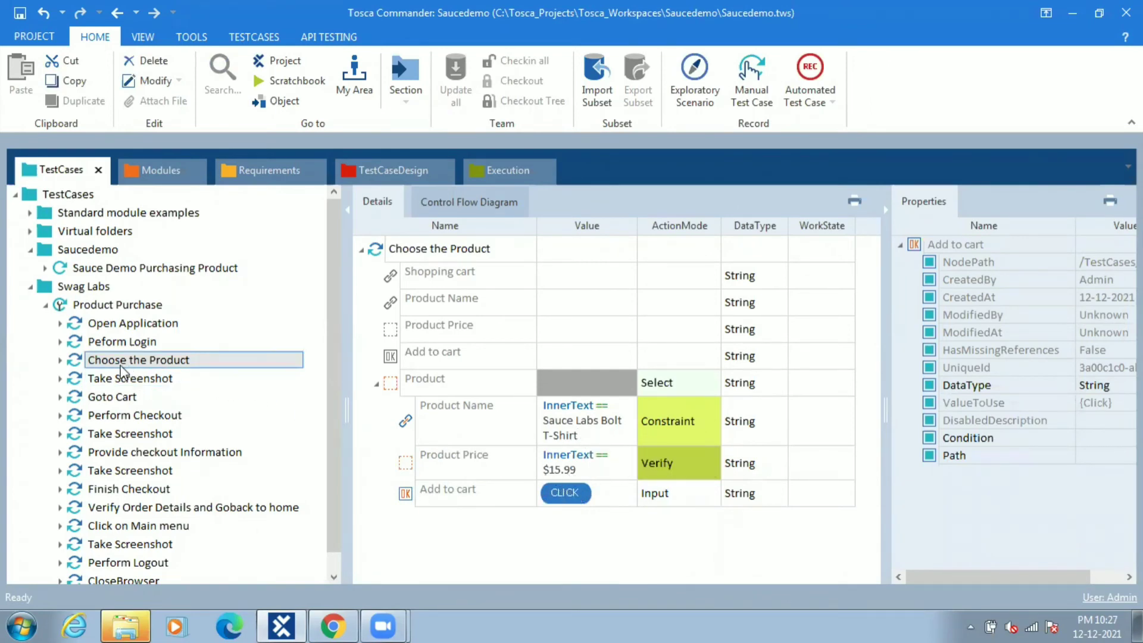
pyautogui.rightClick(115, 370)
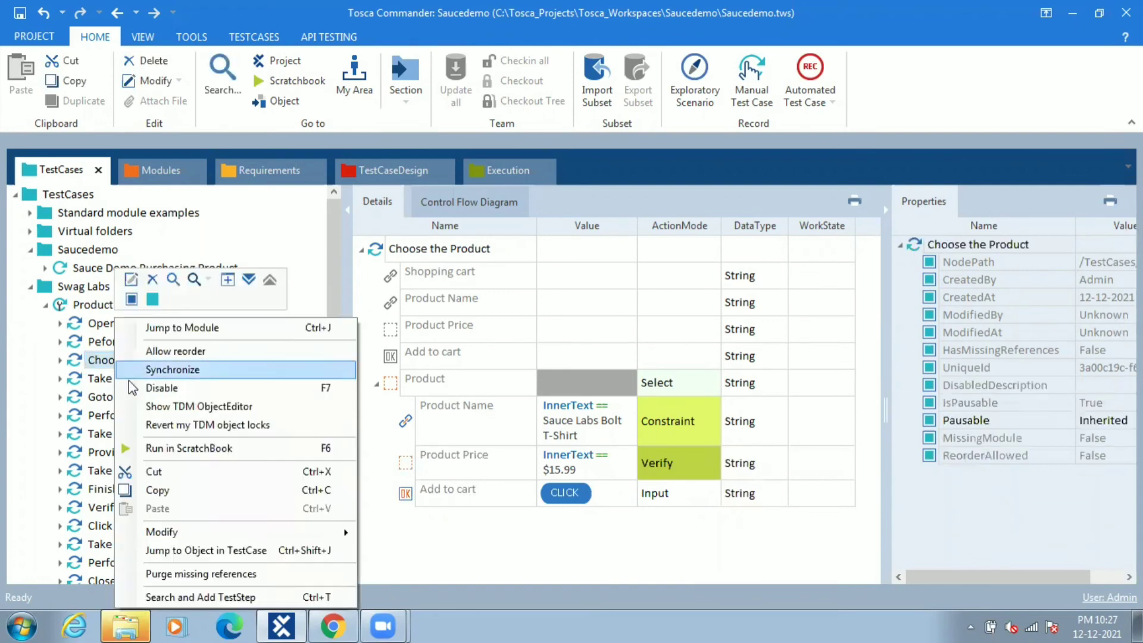
pyautogui.click(198, 450)
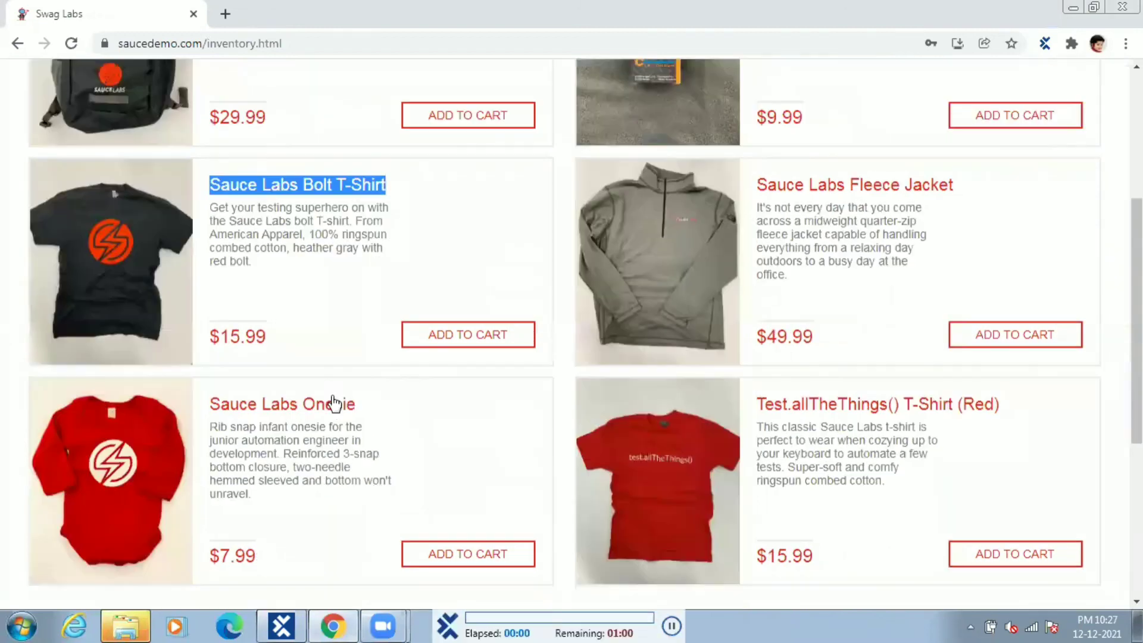
pyautogui.click(470, 341)
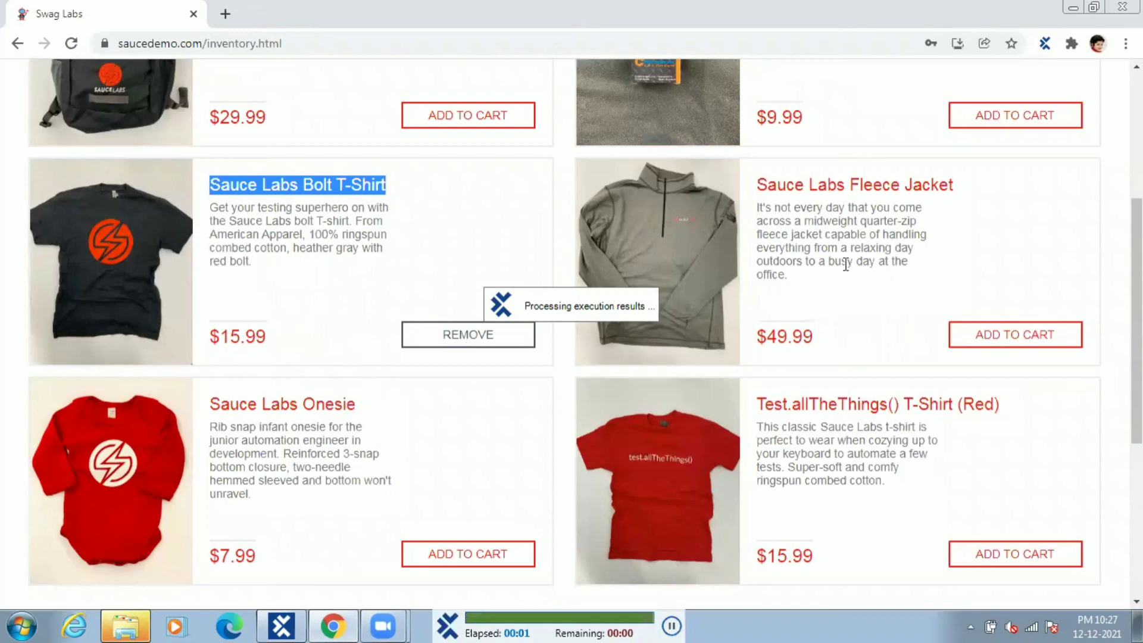
pyautogui.moveTo(1136, 278); pyautogui.dragTo(1110, 145)
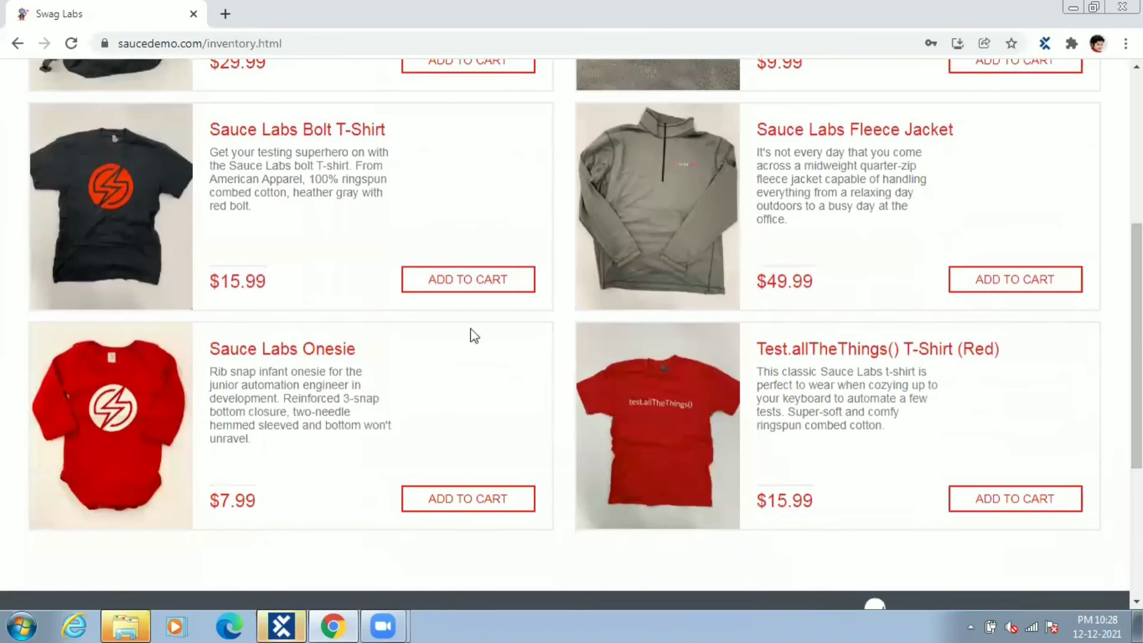
# Copy the product name Sauce Labs Onesie from its product page and go back to the products list
pyautogui.click(224, 348)
pyautogui.moveTo(608, 239); pyautogui.dragTo(412, 244)
pyautogui.hotkey('ctrl', 'c')
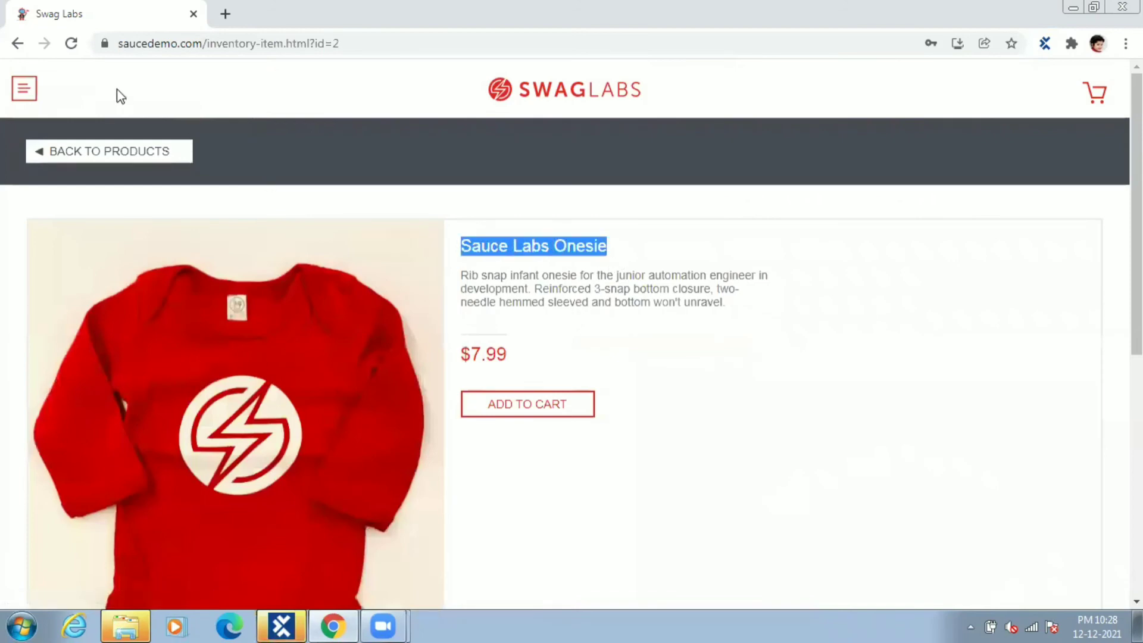
pyautogui.click(18, 44)
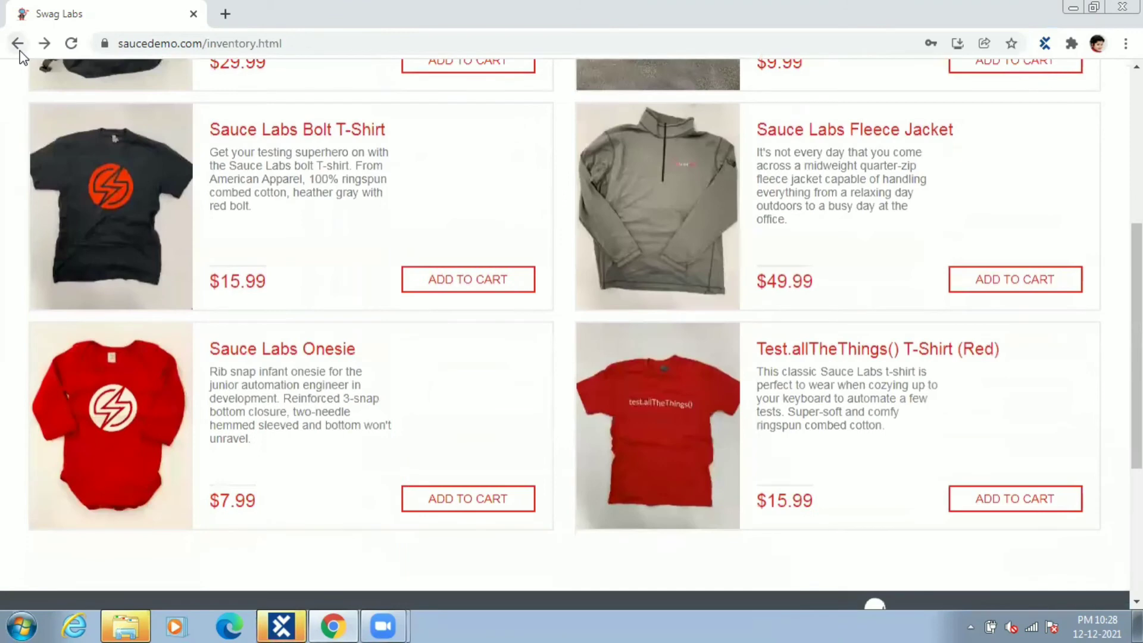
# Back in Tosca Commander, set the Product container's Product Name constraint to Sauce Labs Onesie and its expected Product Price to $7.99
pyautogui.hotkey('alt', 'Tab')
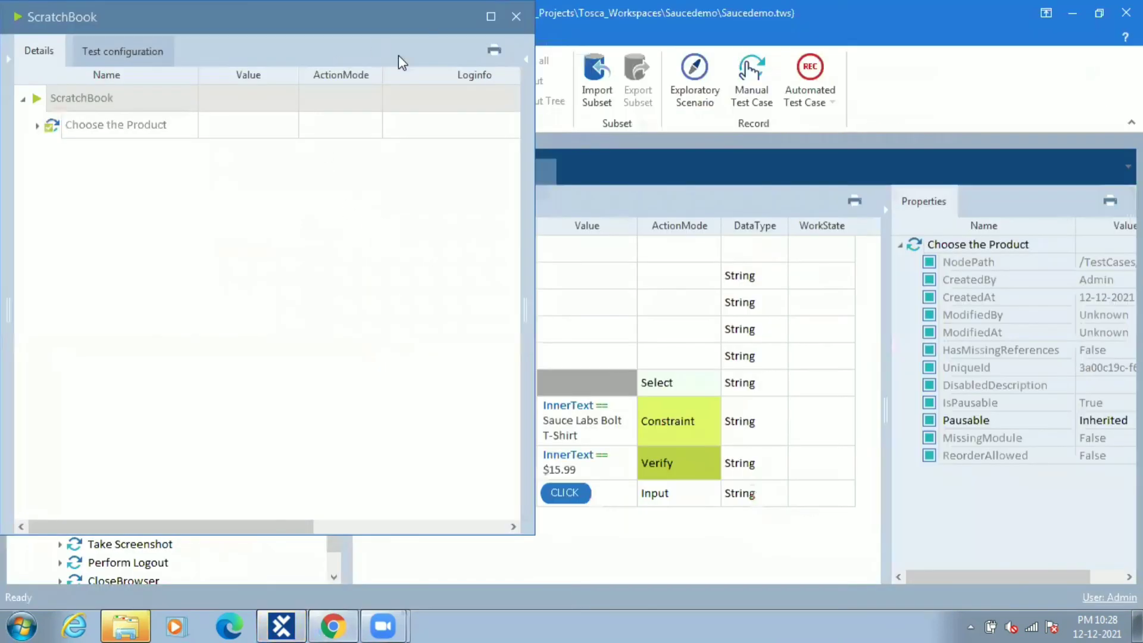
pyautogui.click(515, 17)
pyautogui.click(611, 435)
pyautogui.click(611, 435)
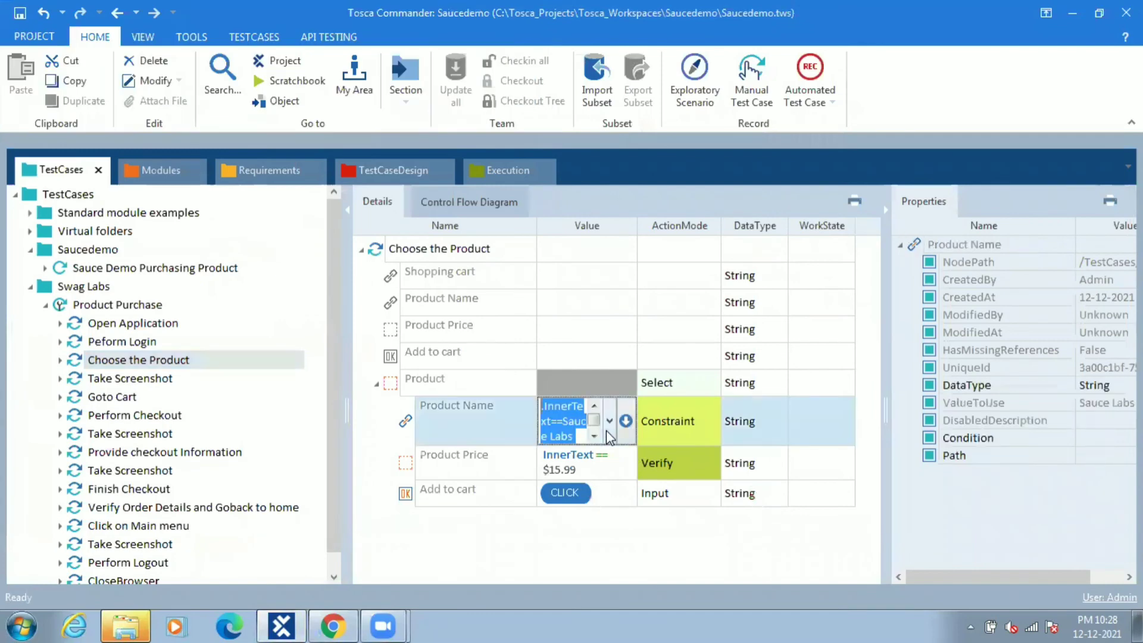
pyautogui.click(624, 424)
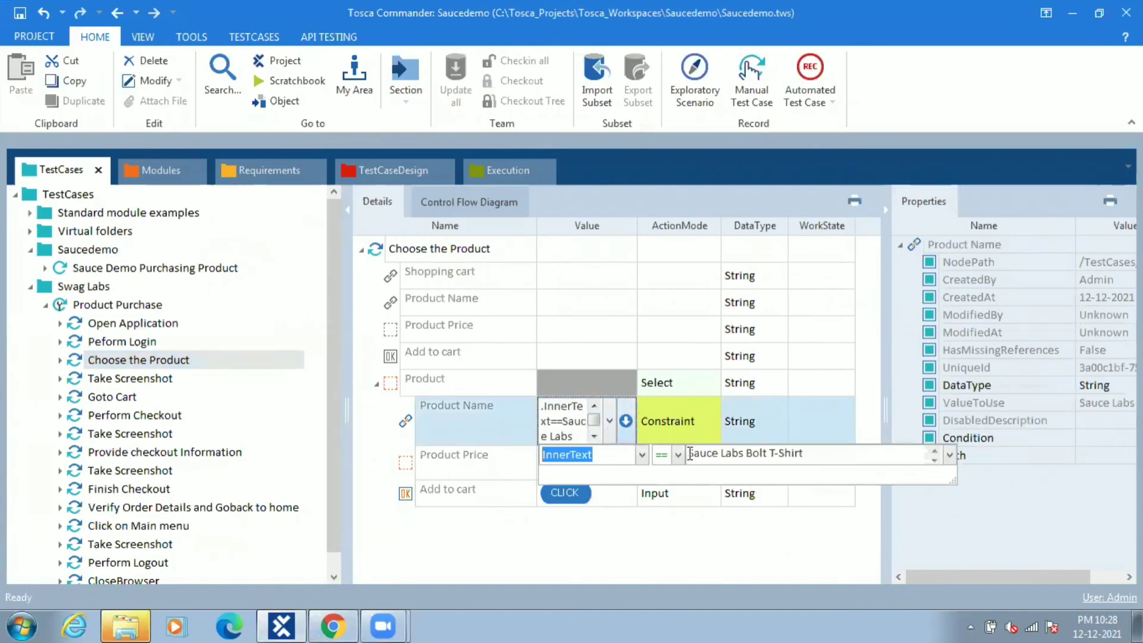
pyautogui.moveTo(689, 453); pyautogui.dragTo(790, 453)
pyautogui.hotkey('ctrl', 'v')
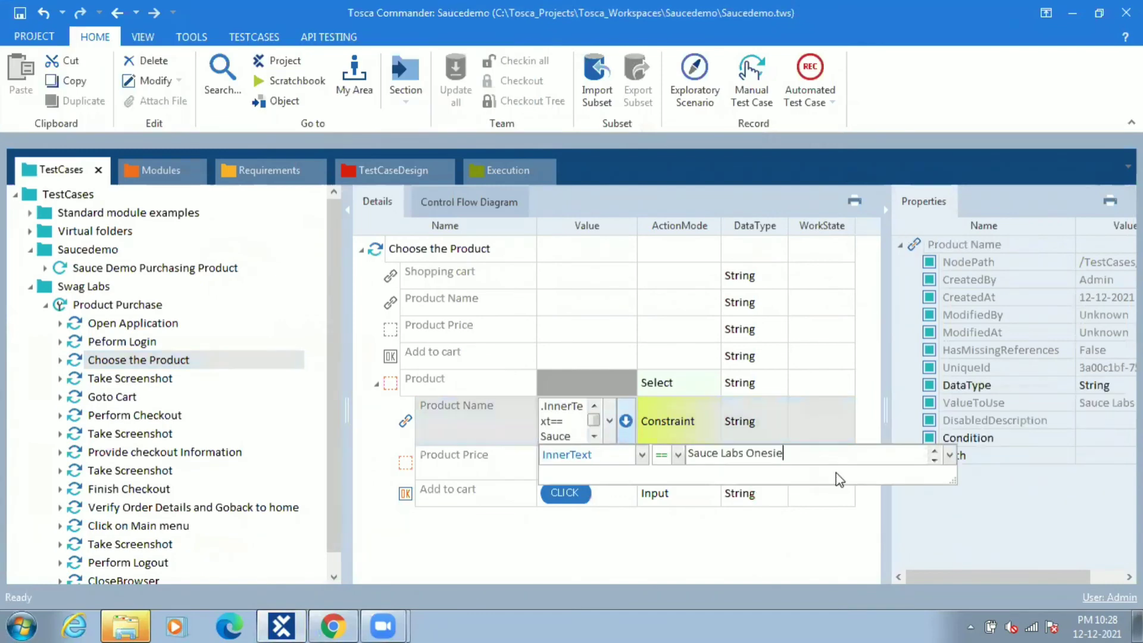
pyautogui.click(750, 518)
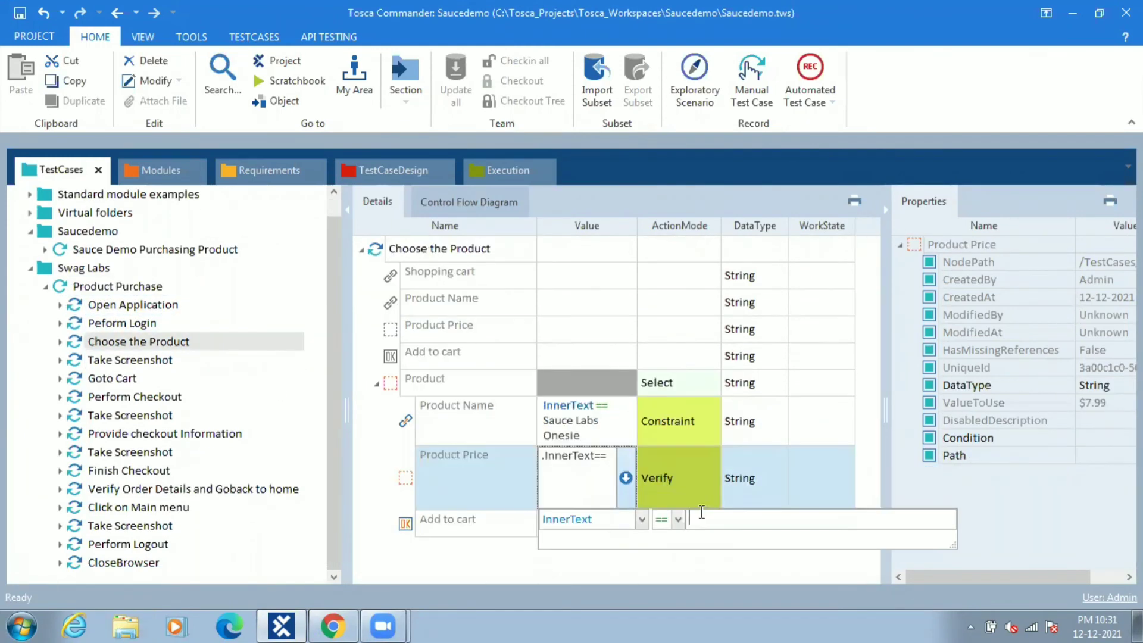
pyautogui.write('$7.99')
pyautogui.click(632, 554)
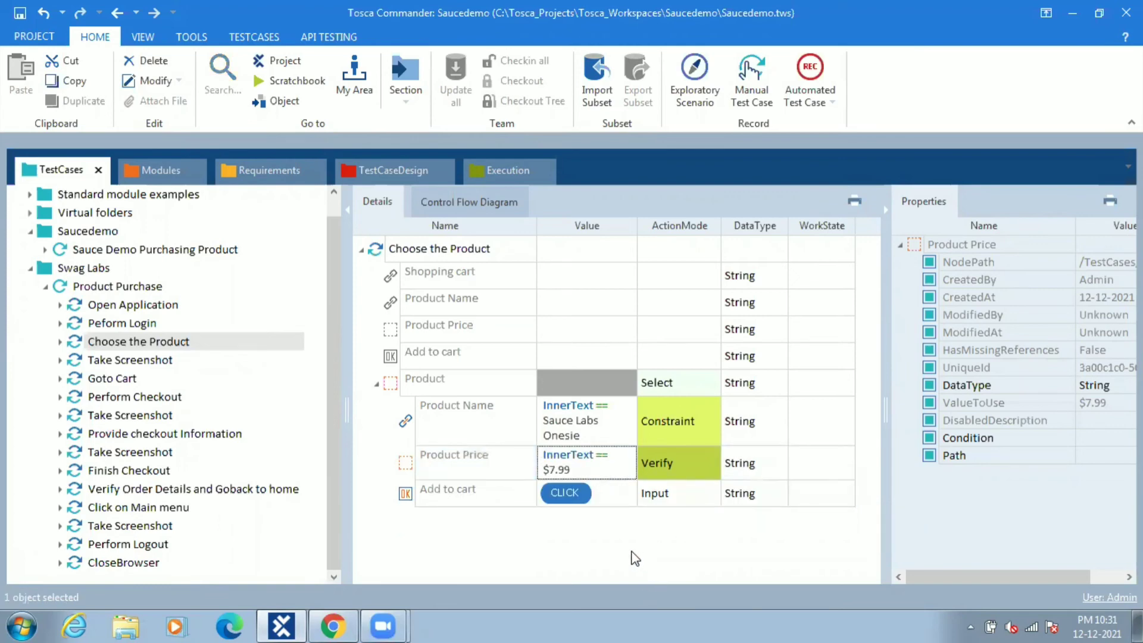
# Add the Product Purchase test case to the Order Management entry of the Saucedemo_OrderManagement execution list
pyautogui.click(76, 286)
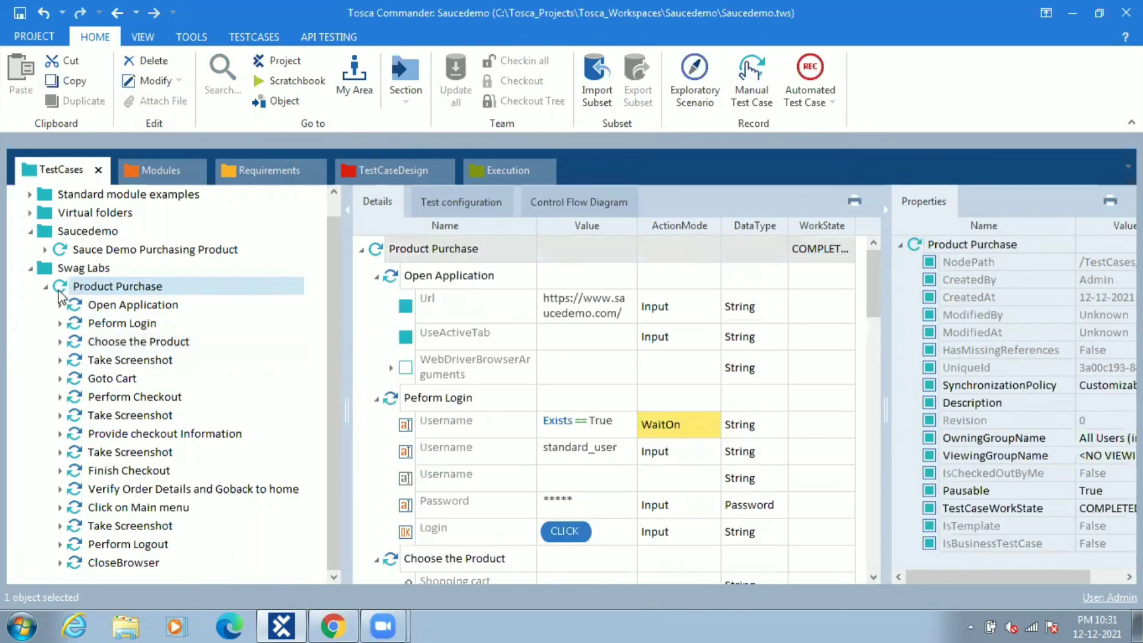
pyautogui.moveTo(59, 295)
pyautogui.mouseDown()
pyautogui.moveTo(150, 281)
pyautogui.moveTo(333, 202)
pyautogui.moveTo(461, 167)
pyautogui.moveTo(140, 263)
pyautogui.moveTo(72, 302)
pyautogui.mouseUp()
pyautogui.click(333, 625)
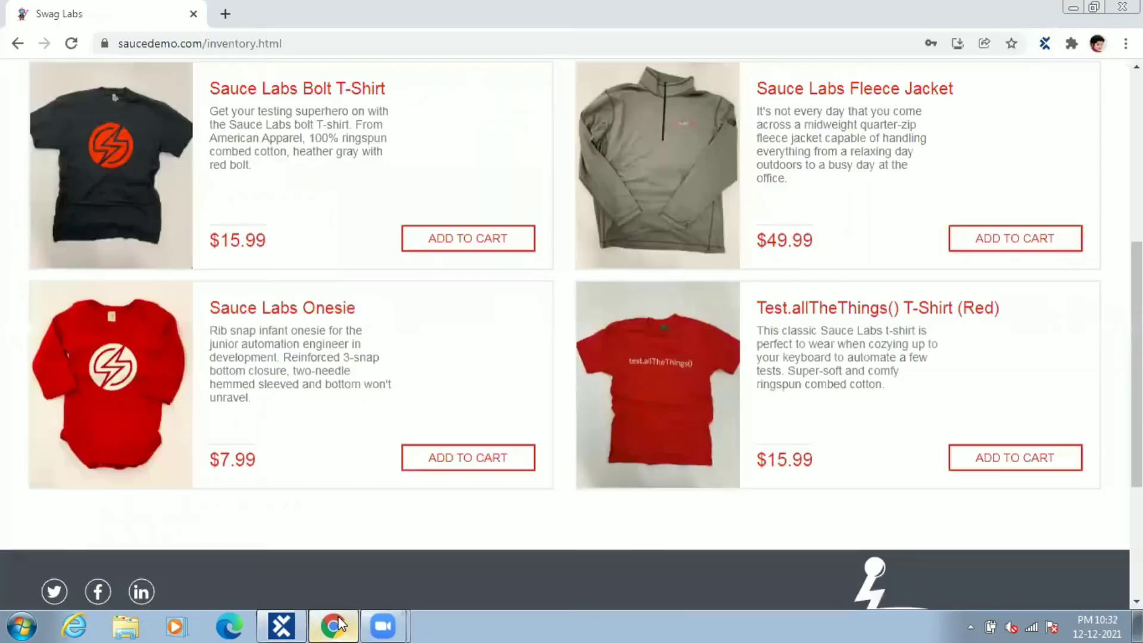
pyautogui.hotkey('alt', 'Tab')
pyautogui.click(54, 172)
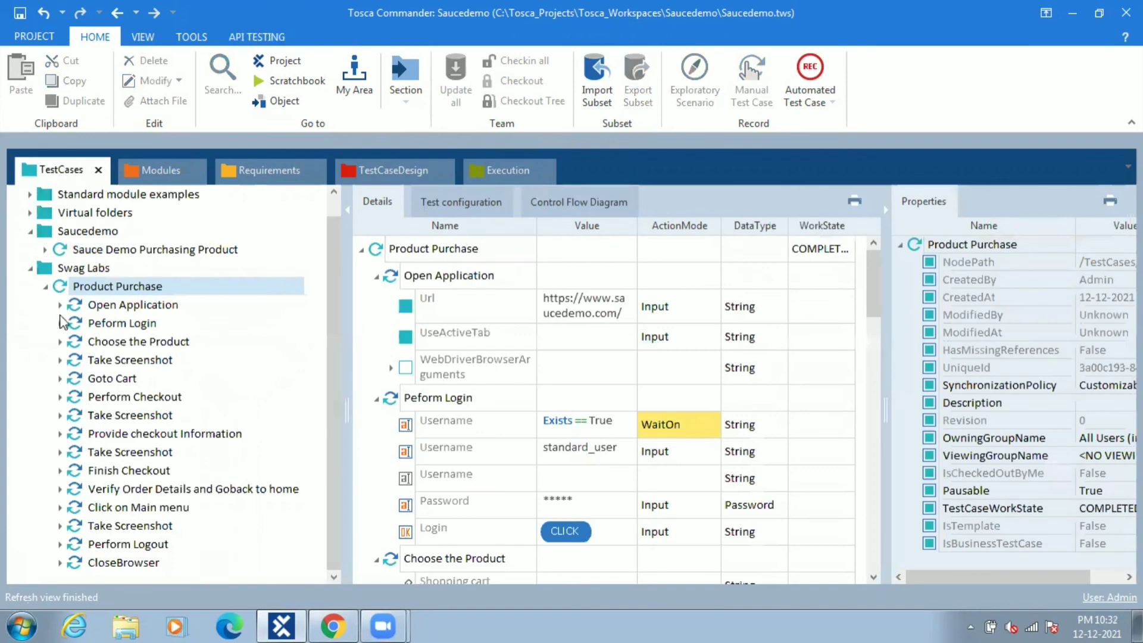
pyautogui.moveTo(60, 296); pyautogui.dragTo(464, 174)
pyautogui.moveTo(255, 229); pyautogui.dragTo(81, 309)
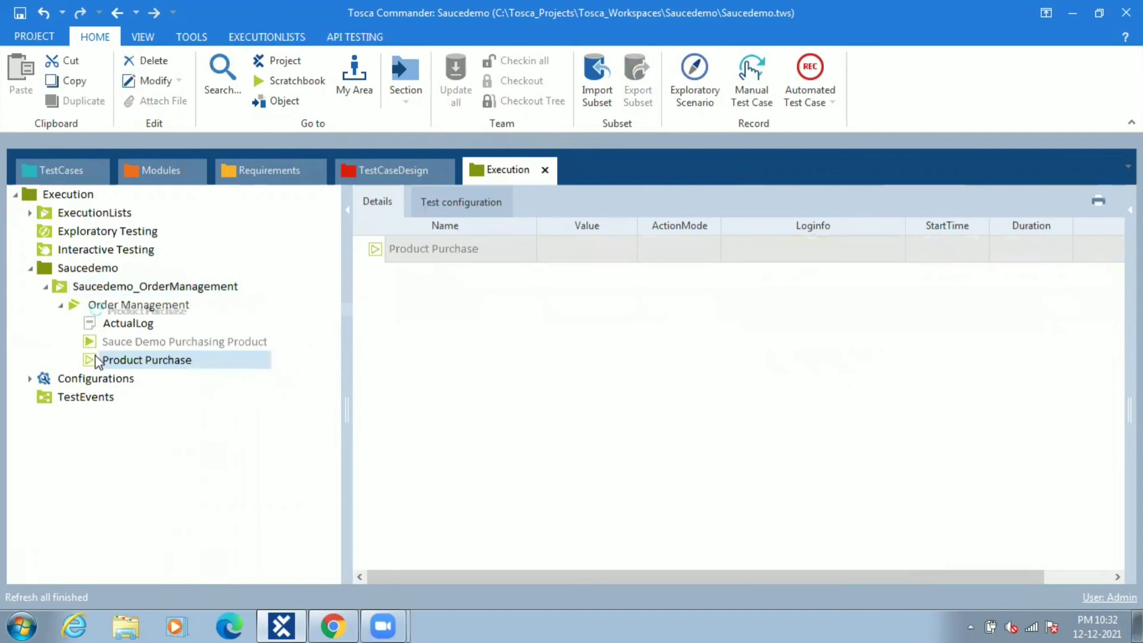
# Run the Product Purchase execution entry
pyautogui.click(332, 625)
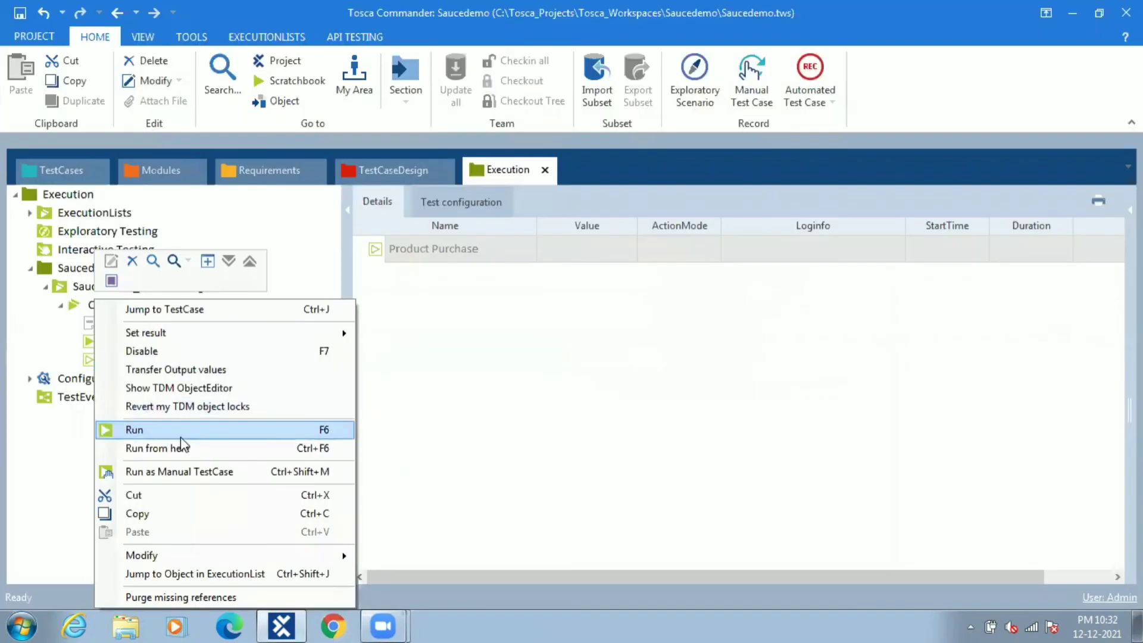
pyautogui.click(182, 435)
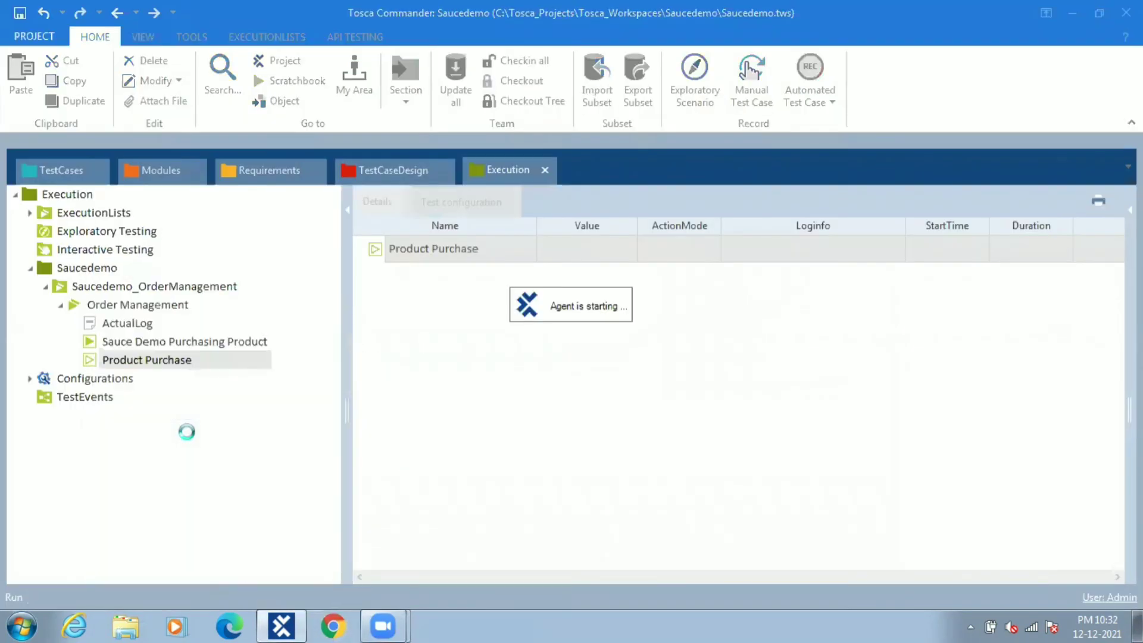
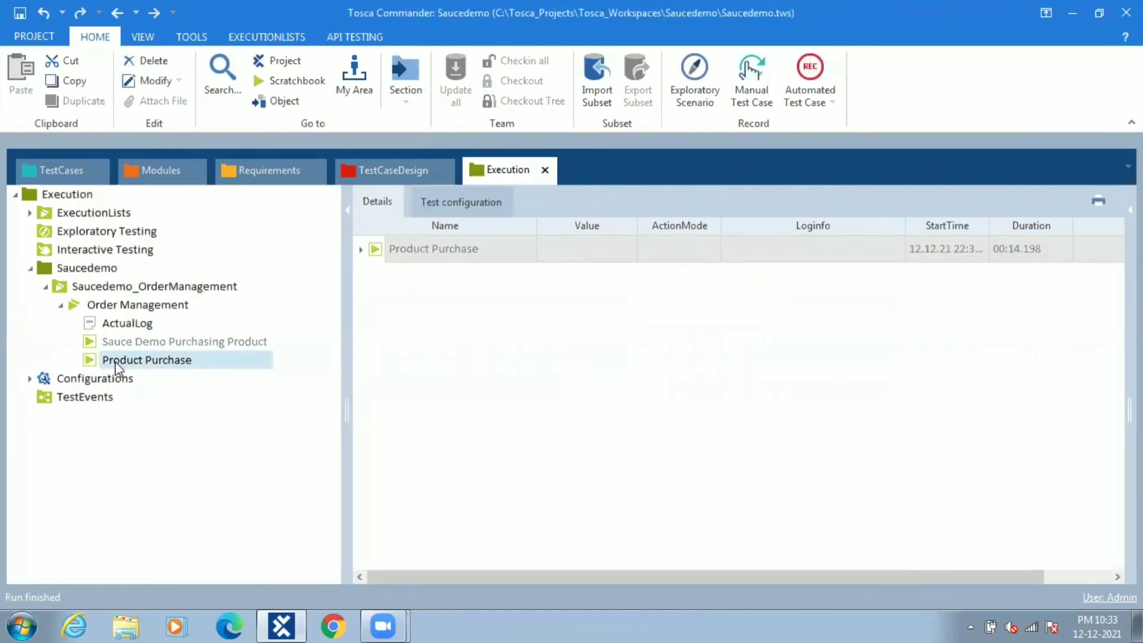
# Start printing an ExecutionEntries with detailed Logs report for Order Management in Adobe PDF Format, covering all pages
pyautogui.click(130, 309)
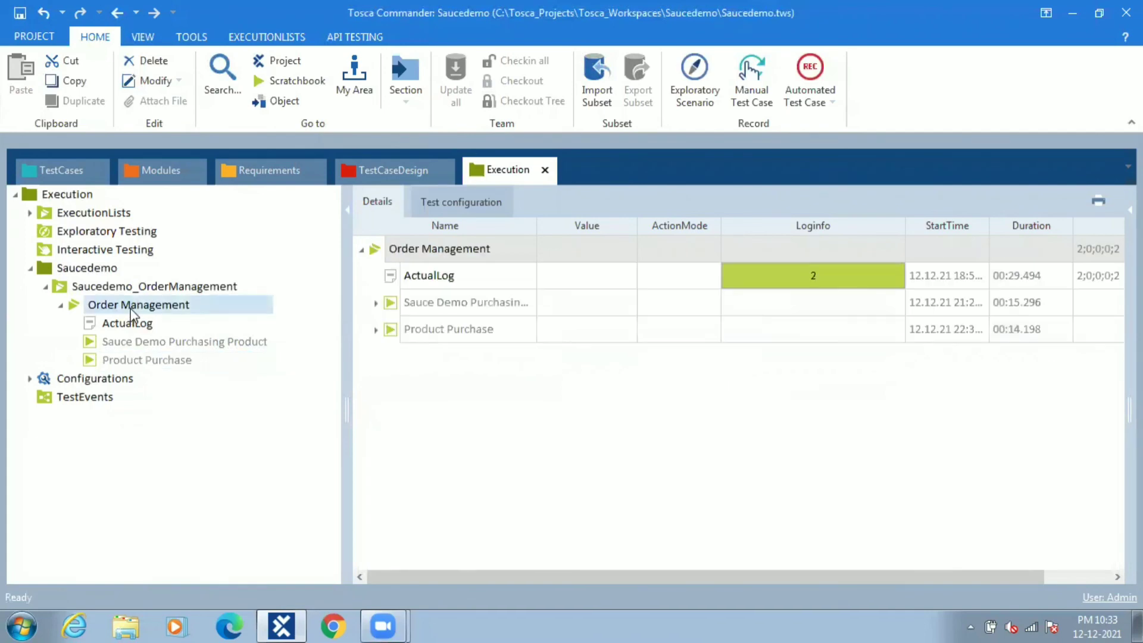
pyautogui.rightClick(130, 310)
pyautogui.moveTo(345, 405)
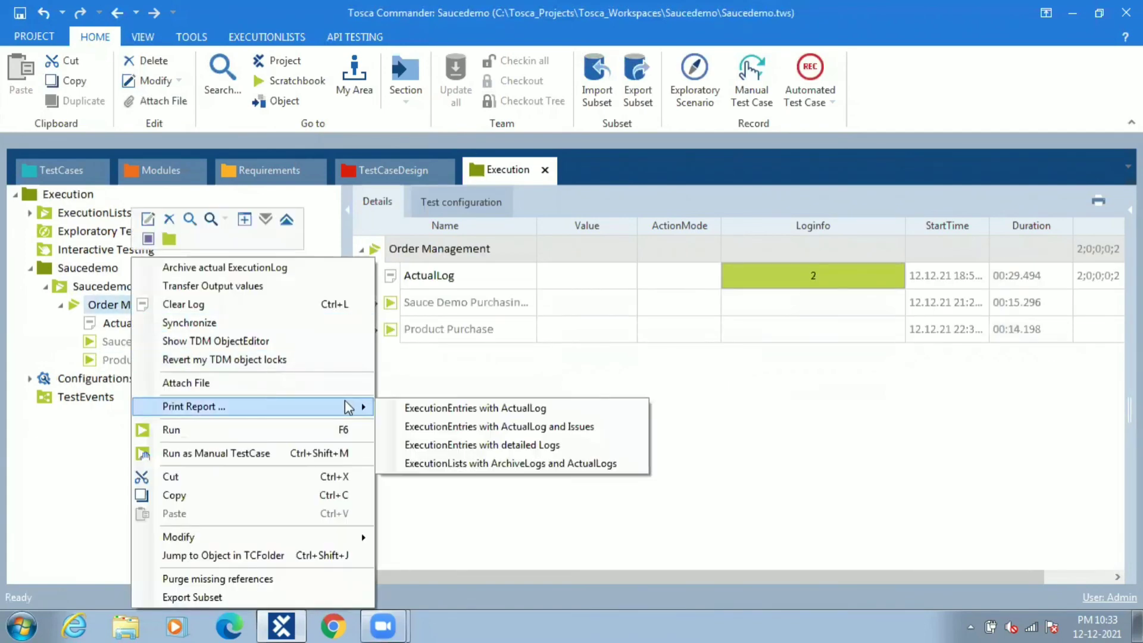
pyautogui.click(486, 446)
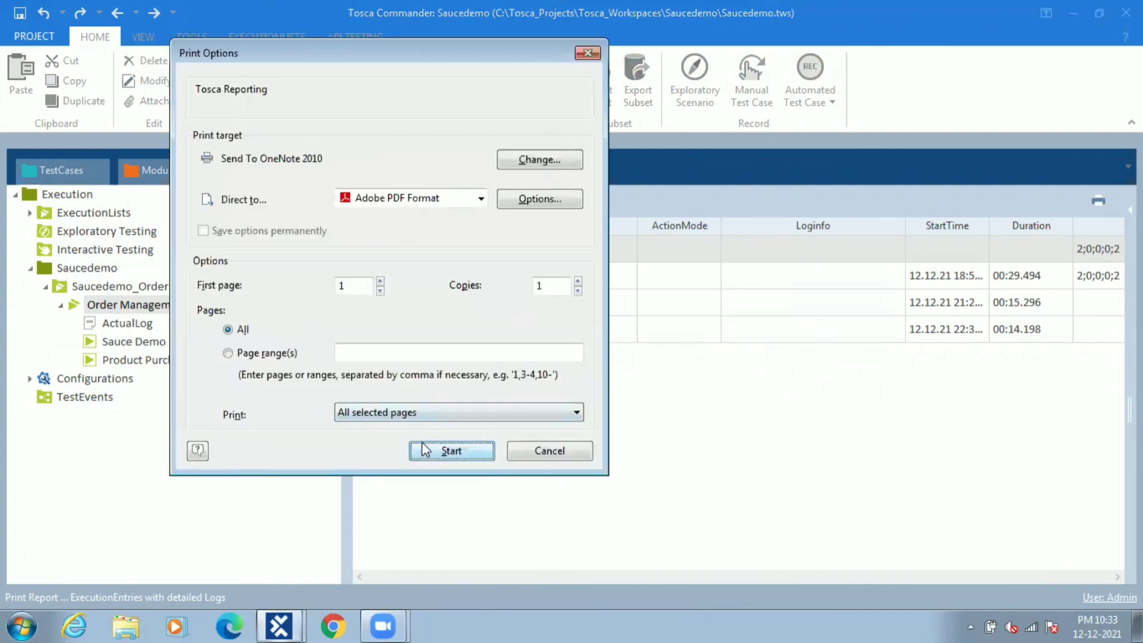
pyautogui.click(422, 450)
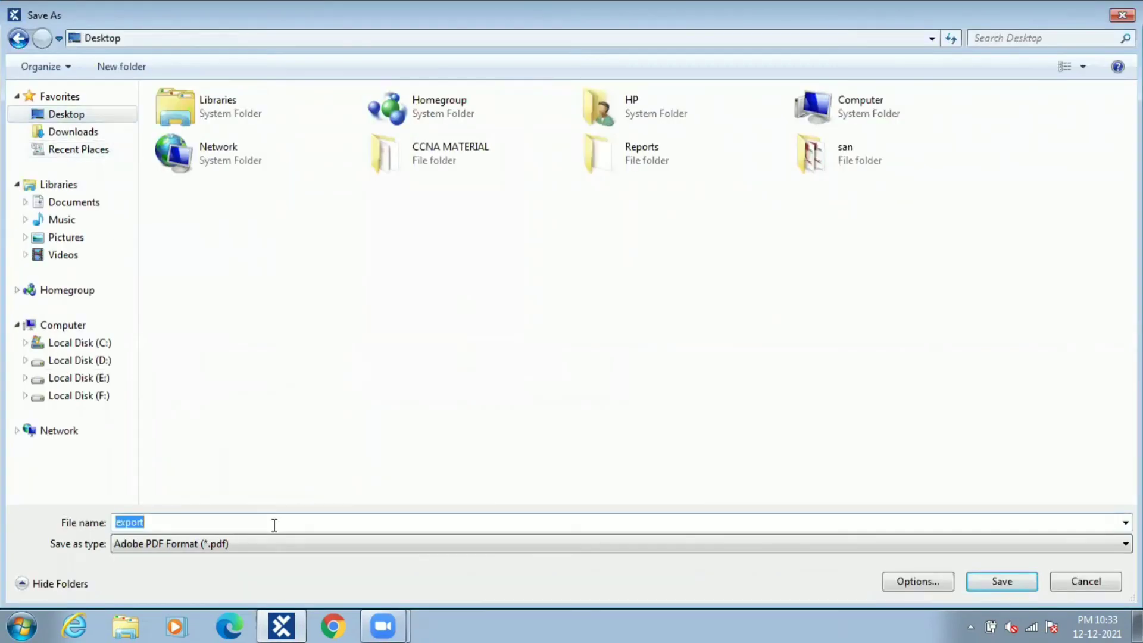
# Save the report to the Desktop as SampleReport
pyautogui.write('SampleRe')
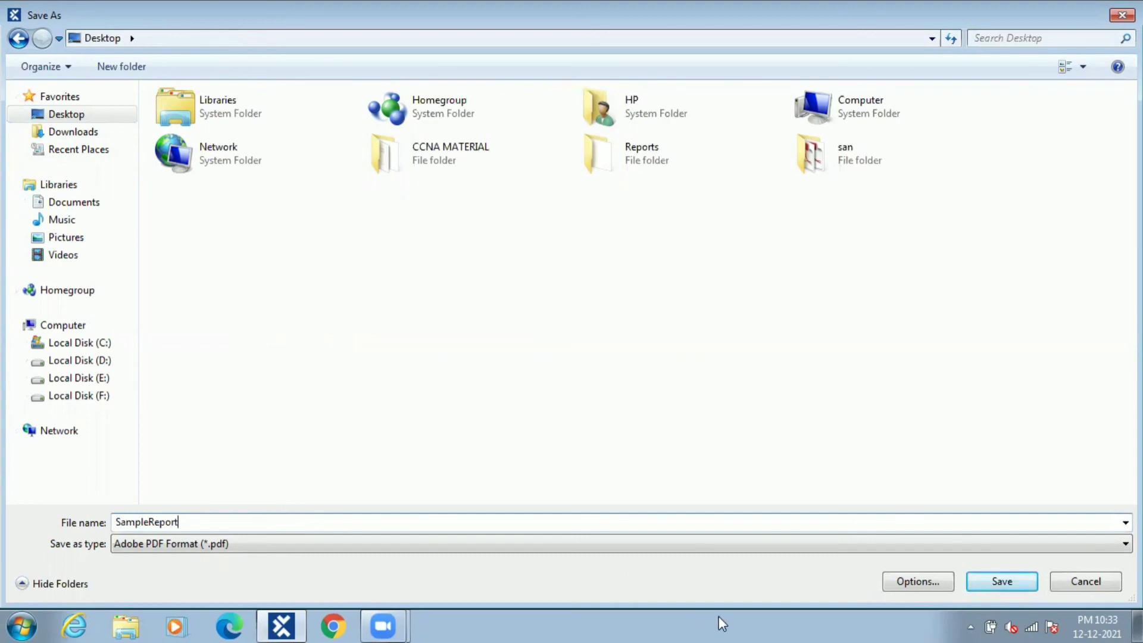
pyautogui.write('port')
pyautogui.click(990, 584)
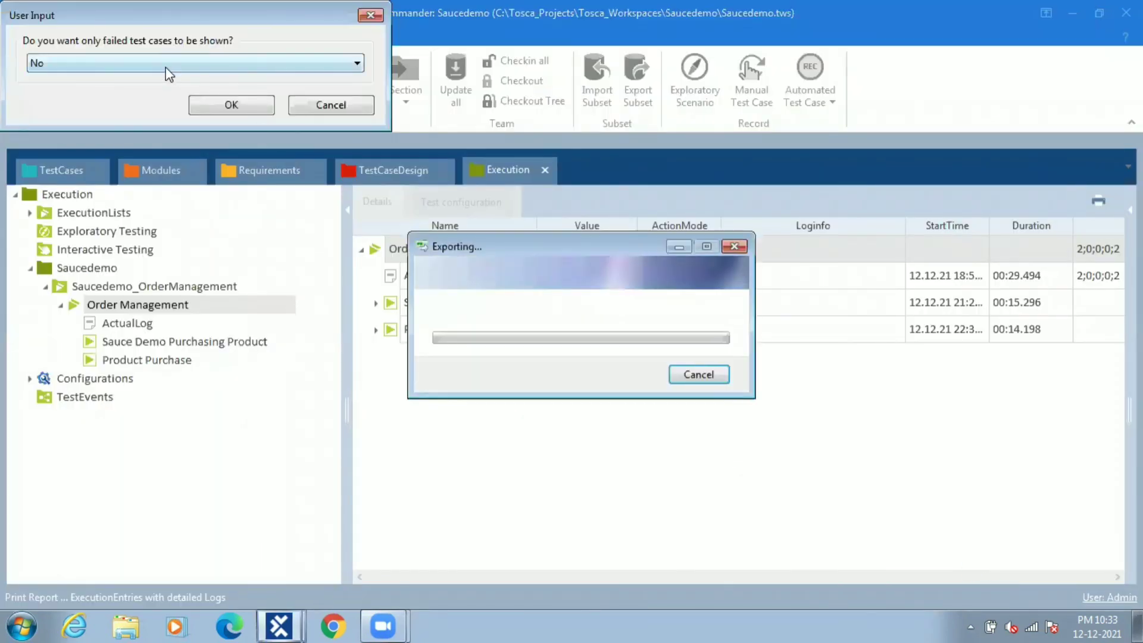
# Answer No to showing only failed test cases and include screenshots with the Yes - In between option to generate the report
pyautogui.click(244, 110)
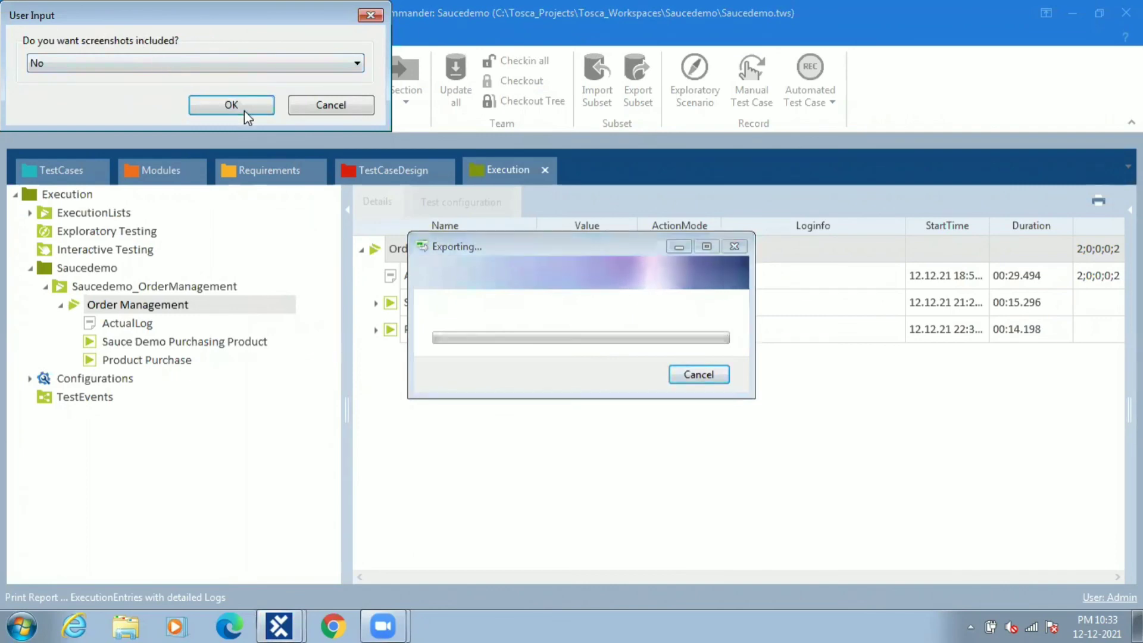
pyautogui.click(126, 61)
pyautogui.click(98, 86)
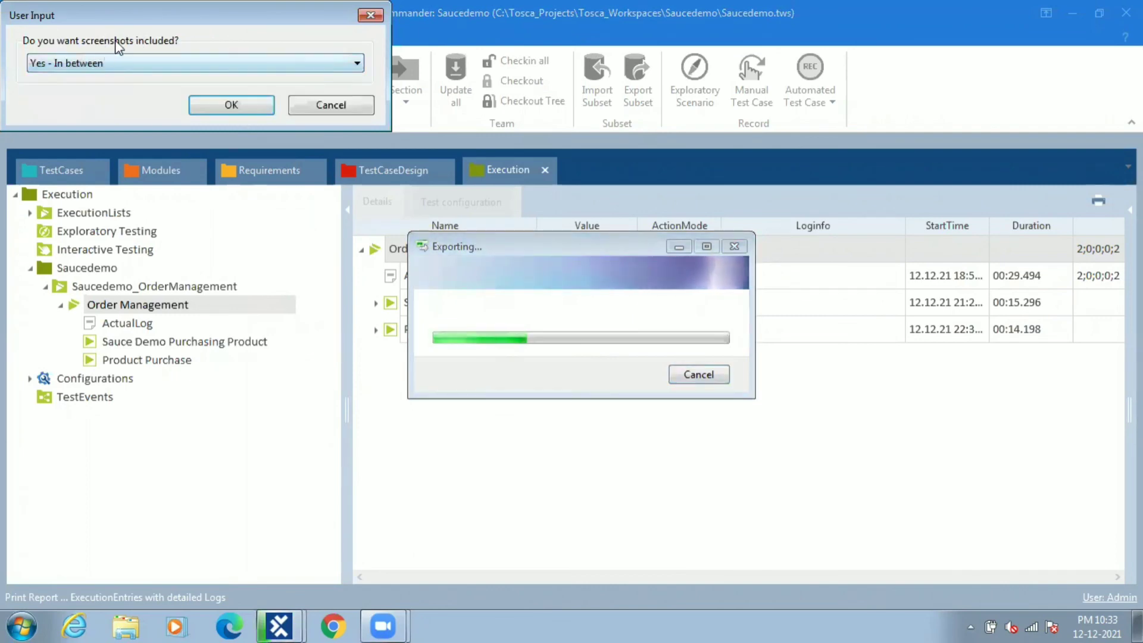
pyautogui.click(237, 104)
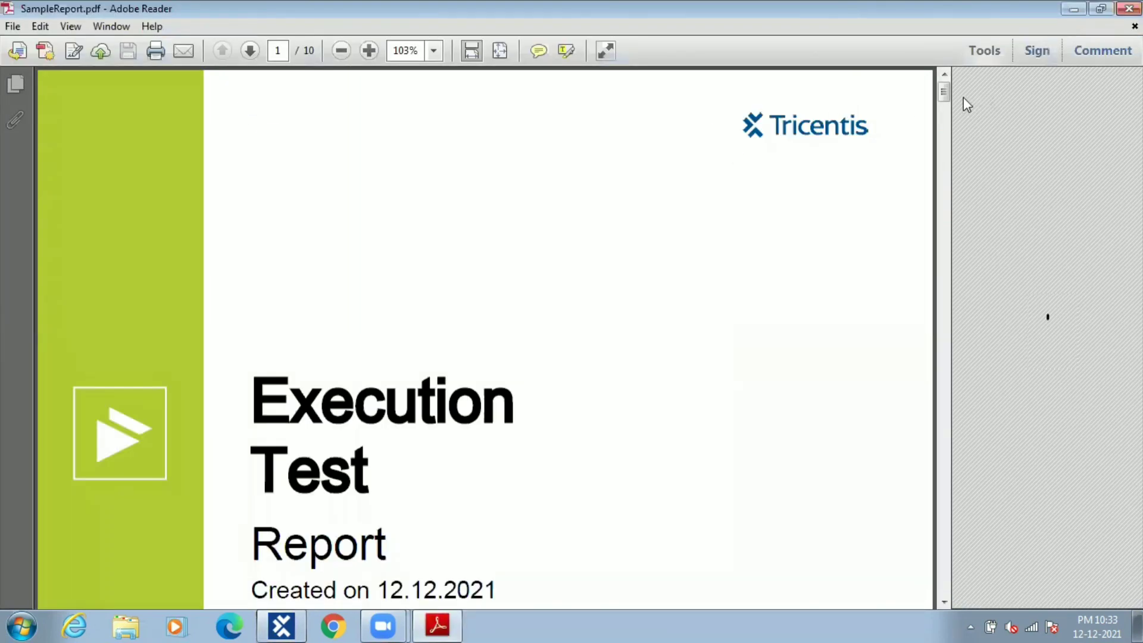
# Examine the Execution Summary page of SampleReport.pdf
pyautogui.moveTo(943, 97); pyautogui.dragTo(961, 144)
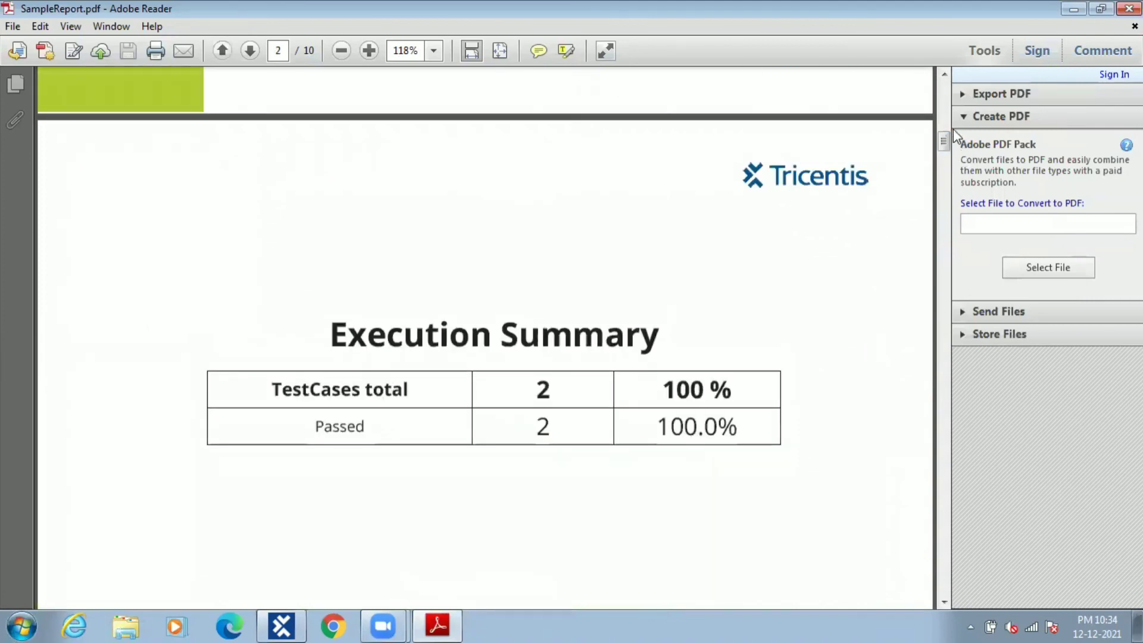